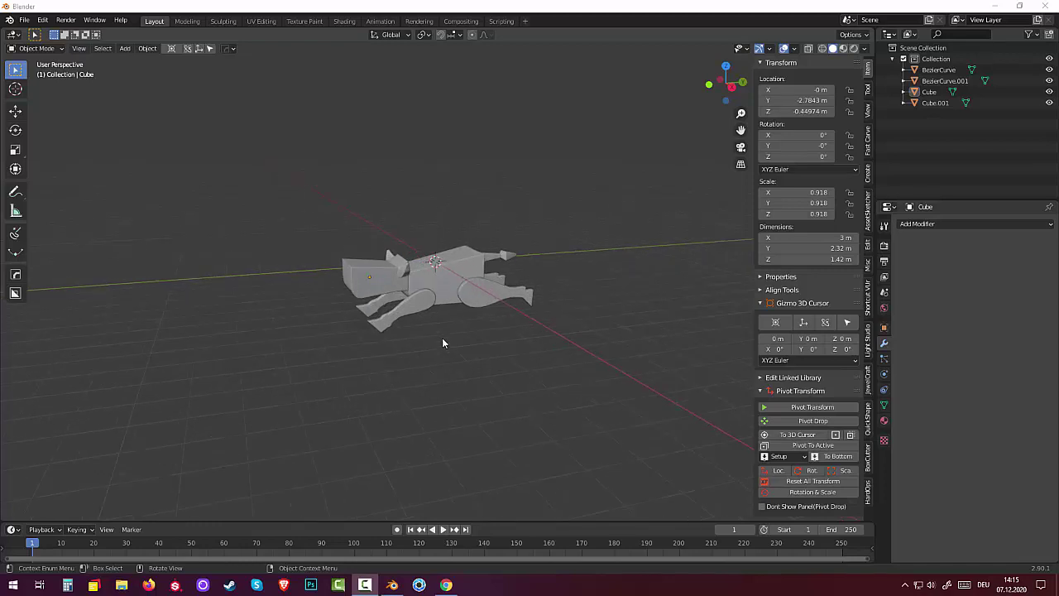
Select the animal's legs curve and bring up the Add menu's Mesh list.
{"action": "mouse_move", "coordinate": [443, 345]}
{"action": "middle_mouse_down"}
{"action": "mouse_move", "coordinate": [441, 328]}
{"action": "mouse_move", "coordinate": [453, 366]}
{"action": "mouse_move", "coordinate": [356, 346]}
{"action": "mouse_move", "coordinate": [394, 347]}
{"action": "mouse_move", "coordinate": [412, 331]}
{"action": "mouse_move", "coordinate": [379, 356]}
{"action": "mouse_move", "coordinate": [438, 341]}
{"action": "middle_mouse_up"}
{"action": "scroll", "coordinate": [442, 328], "scroll_direction": "up", "scroll_amount": 3}
{"action": "left_click", "coordinate": [433, 327]}
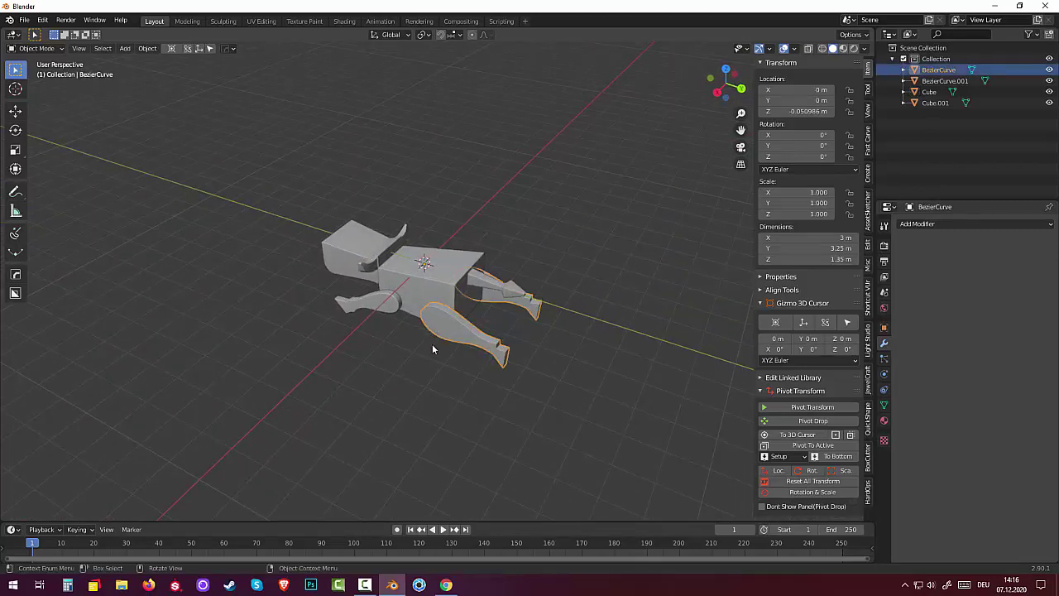
{"action": "key", "text": "shift+a"}
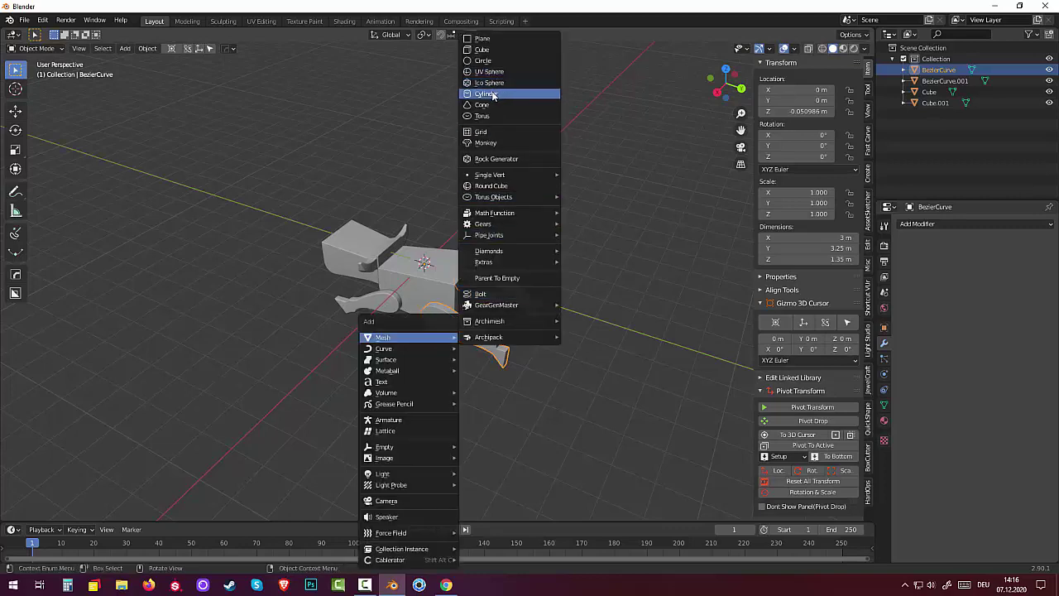
Add a cylinder with radius 0.13 m, depth 2.8 m, Y rotation 90° and X location 1.09 m.
{"action": "left_click", "coordinate": [666, 186]}
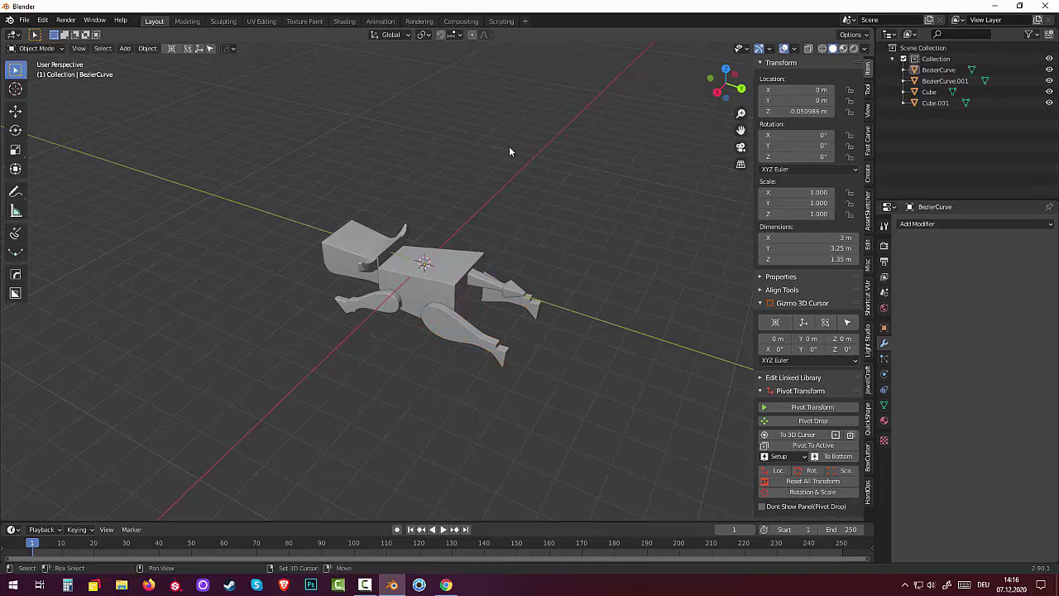
{"action": "key", "text": "shift+a"}
{"action": "mouse_move", "coordinate": [478, 146]}
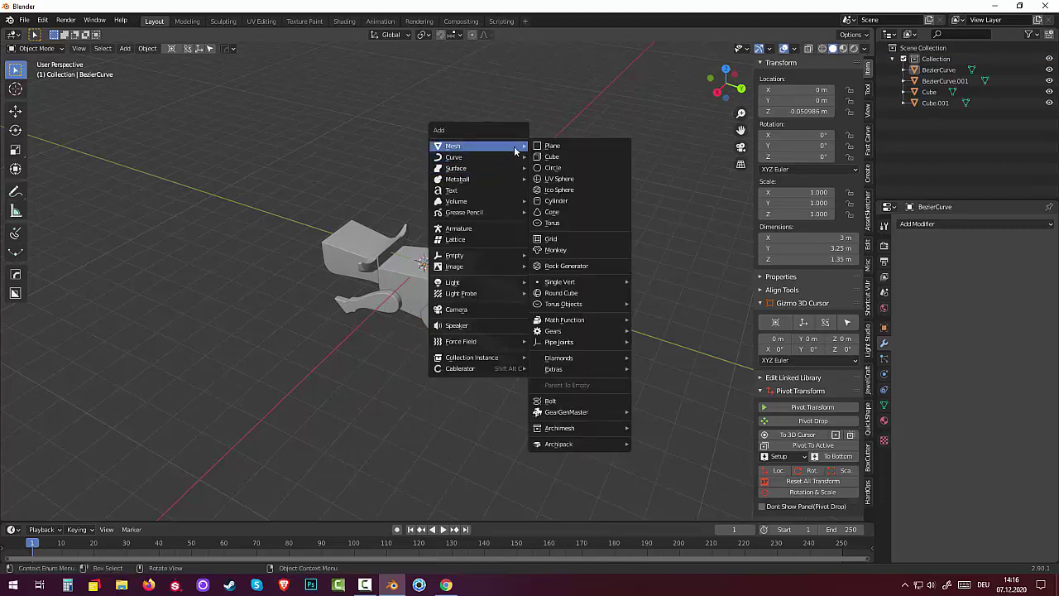
{"action": "left_click", "coordinate": [570, 201]}
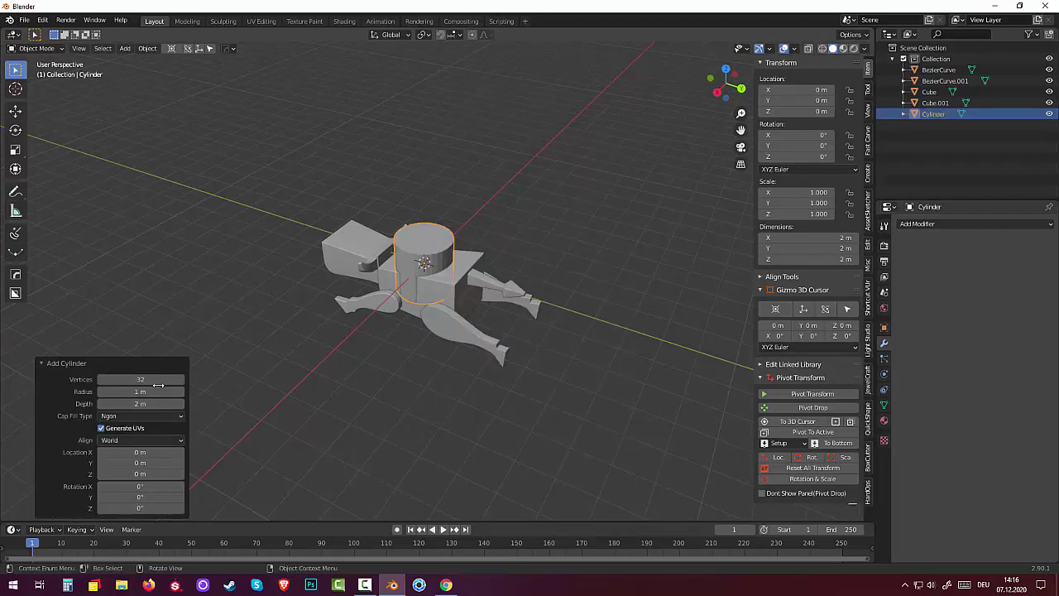
{"action": "left_click_drag", "start_coordinate": [158, 389], "coordinate": [102, 391]}
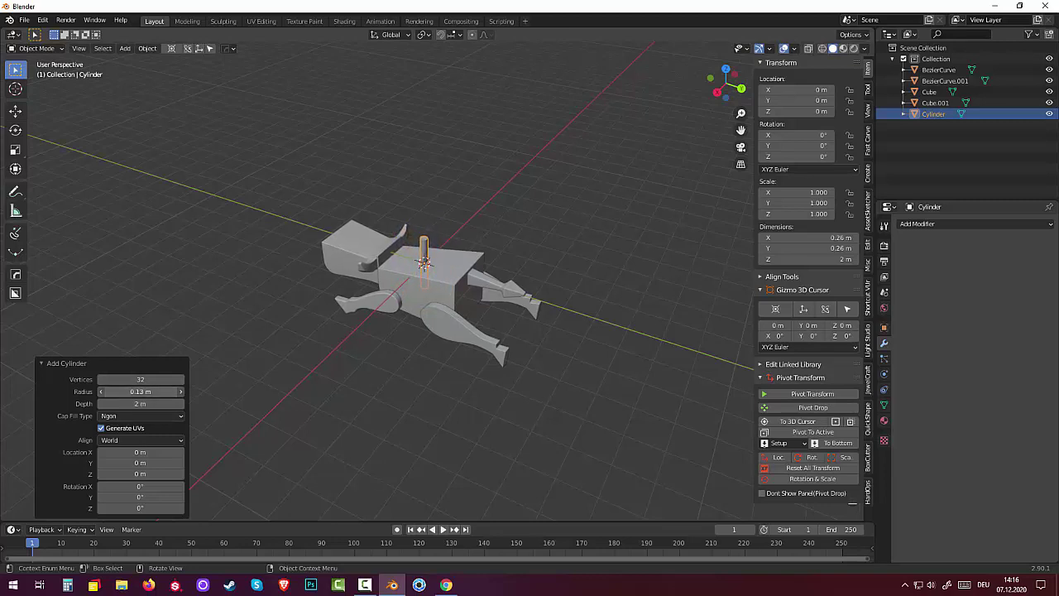
{"action": "left_click_drag", "start_coordinate": [139, 403], "coordinate": [149, 403]}
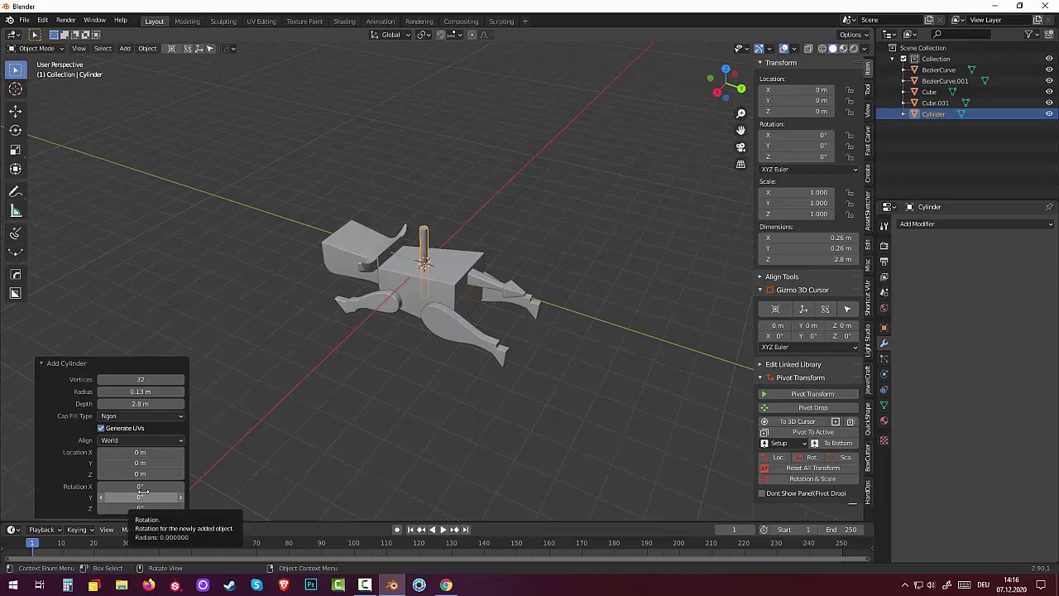
{"action": "left_click", "coordinate": [142, 496]}
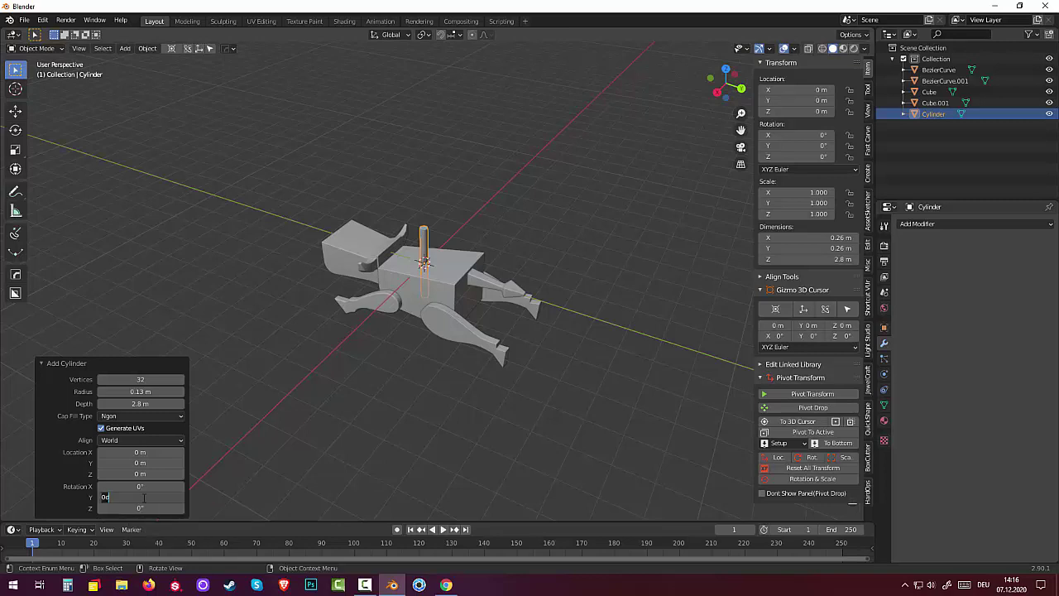
{"action": "key", "text": "Return"}
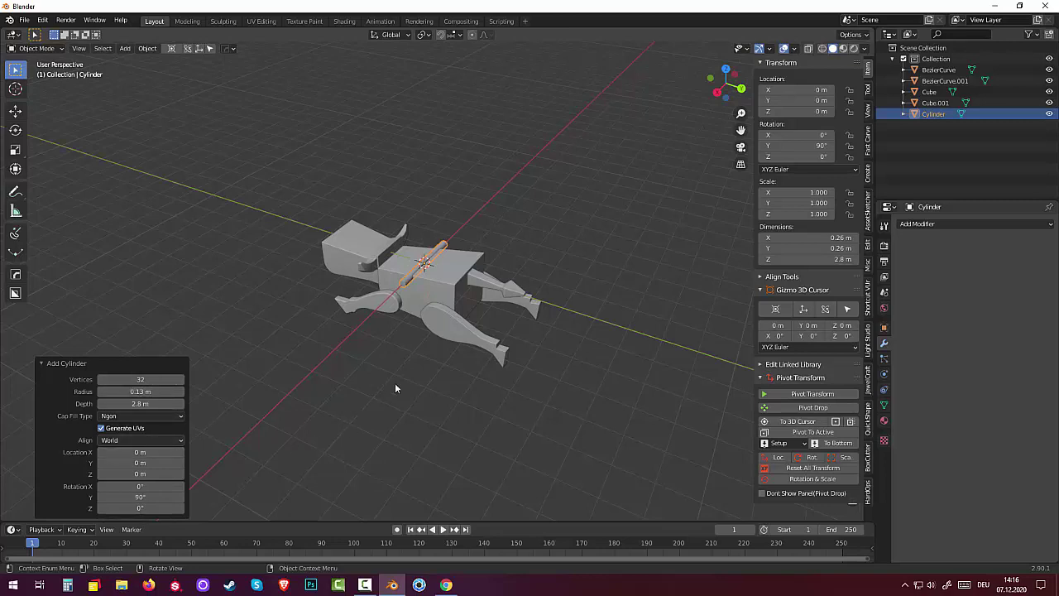
{"action": "middle_click_drag", "start_coordinate": [395, 382], "coordinate": [420, 365]}
{"action": "mouse_move", "coordinate": [139, 453]}
{"action": "left_mouse_down"}
{"action": "mouse_move", "coordinate": [166, 452]}
{"action": "mouse_move", "coordinate": [124, 453]}
{"action": "left_mouse_up"}
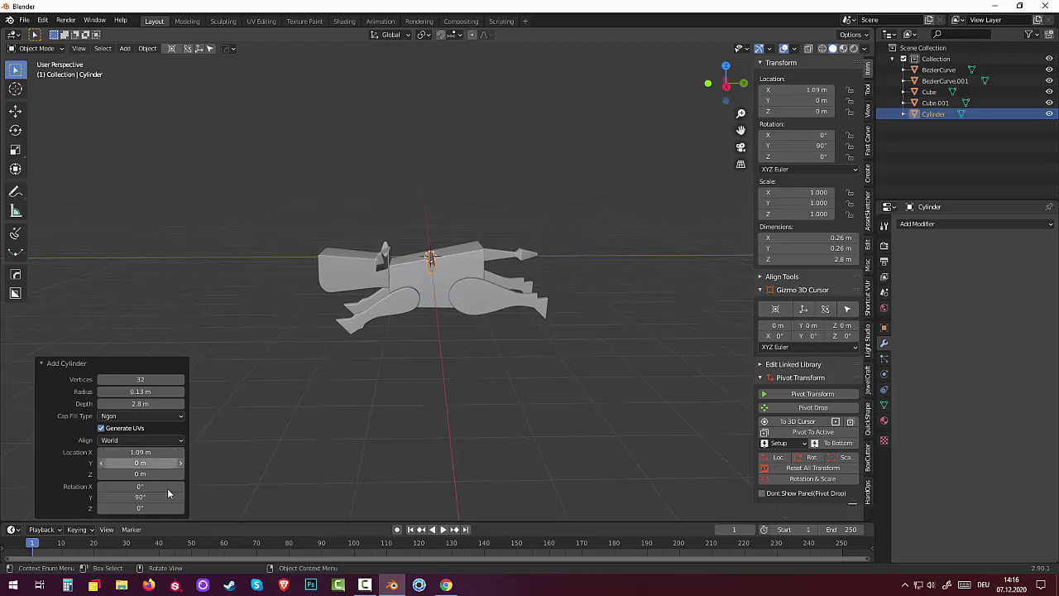
In top view, move the cylinder across the body near the legs.
{"action": "left_click", "coordinate": [304, 464]}
{"action": "mouse_move", "coordinate": [304, 464]}
{"action": "middle_mouse_down"}
{"action": "mouse_move", "coordinate": [352, 512]}
{"action": "mouse_move", "coordinate": [348, 360]}
{"action": "middle_mouse_up"}
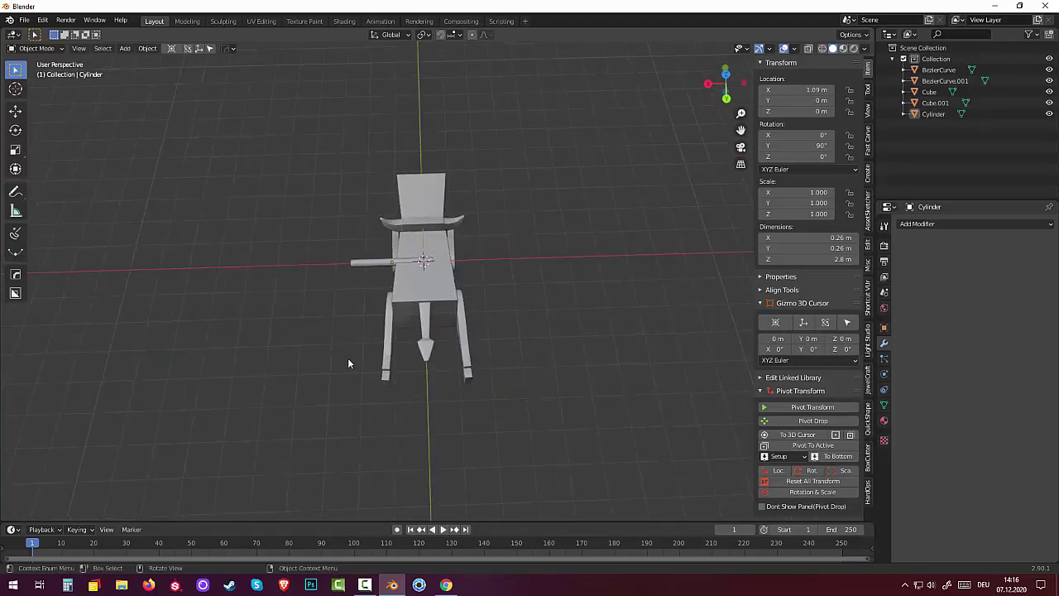
{"action": "left_click", "coordinate": [376, 263]}
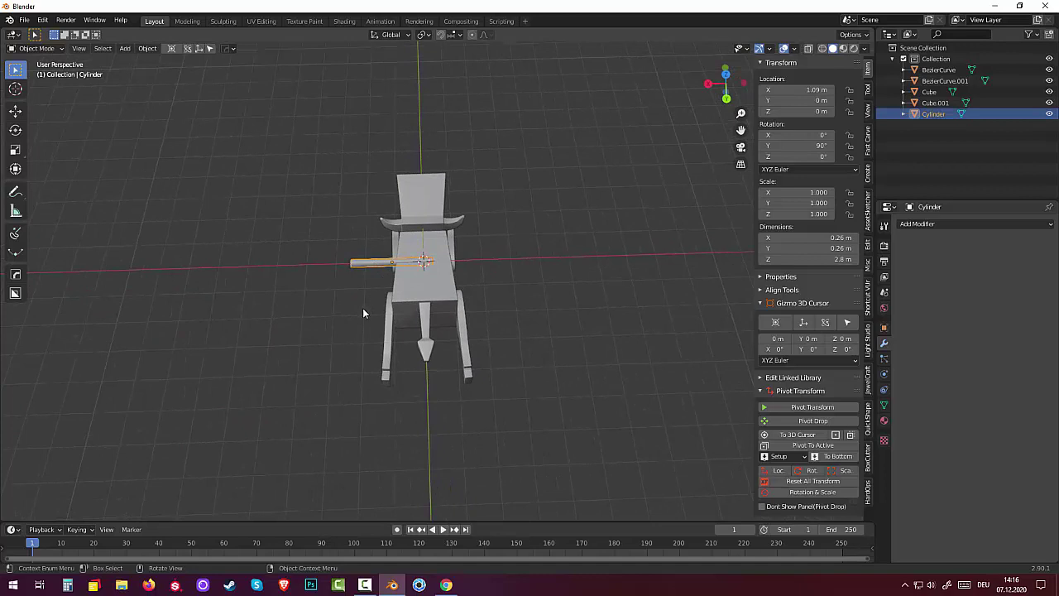
{"action": "key", "text": "KP_7"}
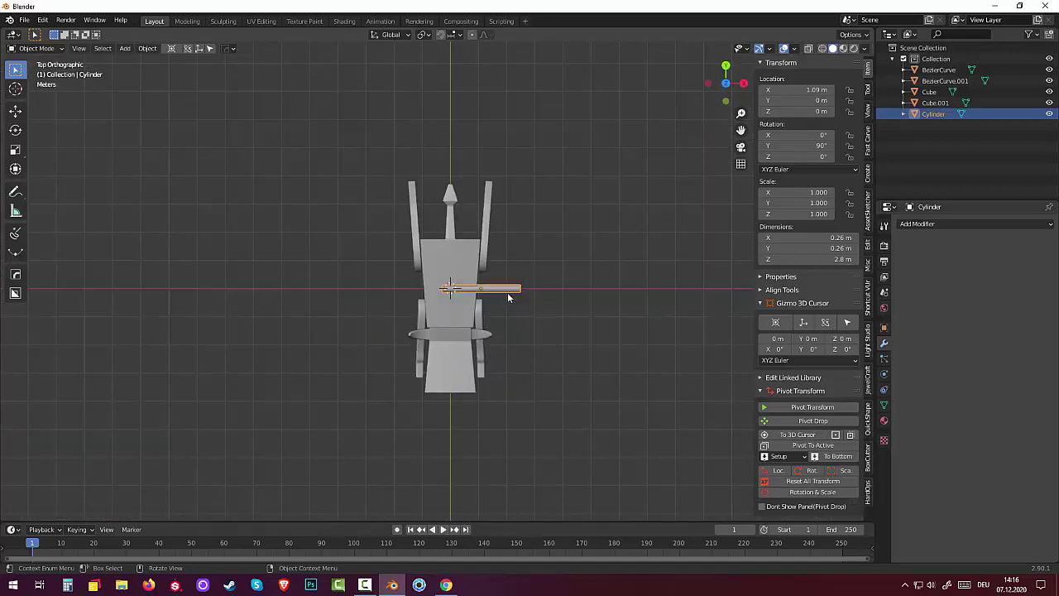
{"action": "key", "text": "g"}
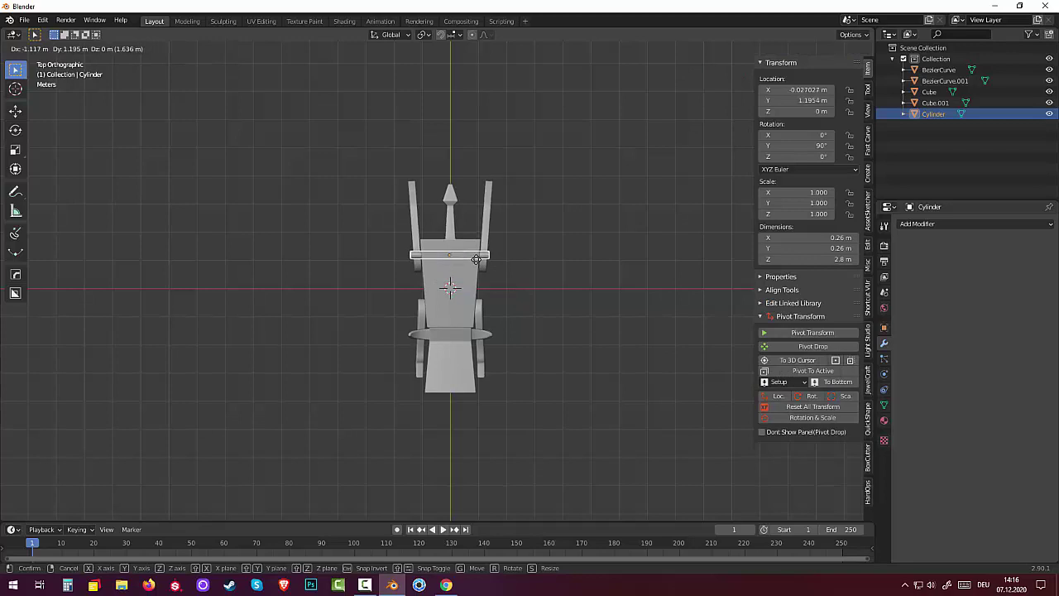
{"action": "left_click", "coordinate": [476, 259]}
{"action": "mouse_move", "coordinate": [476, 259]}
{"action": "middle_mouse_down"}
{"action": "mouse_move", "coordinate": [364, 177]}
{"action": "mouse_move", "coordinate": [352, 143]}
{"action": "middle_mouse_up"}
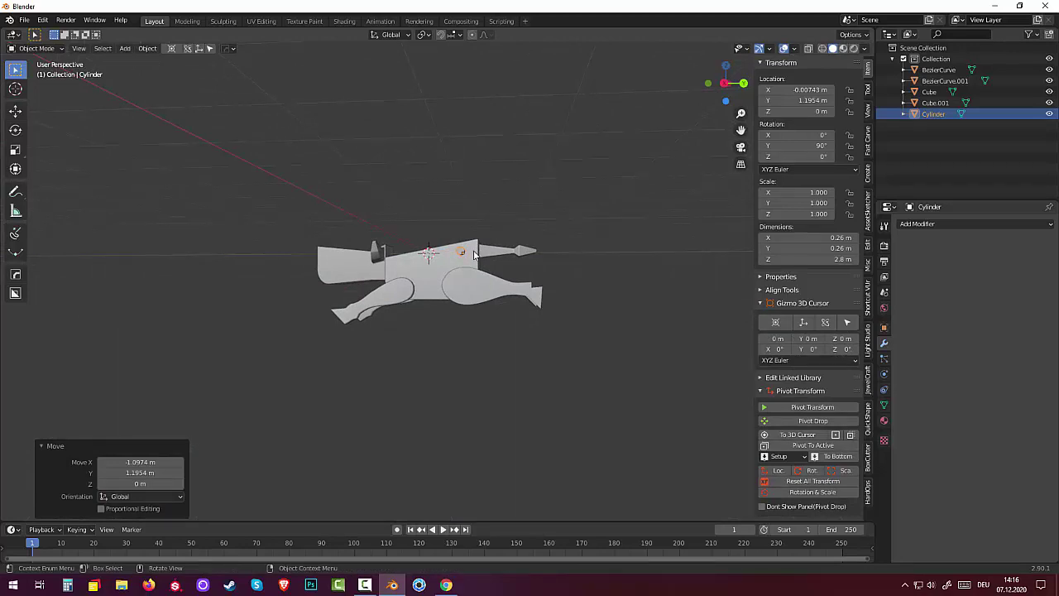
Lower the cylinder along Z into the leg's hinge hole (Y 1.1954 m, Z -1.1467 m).
{"action": "key", "text": "g"}
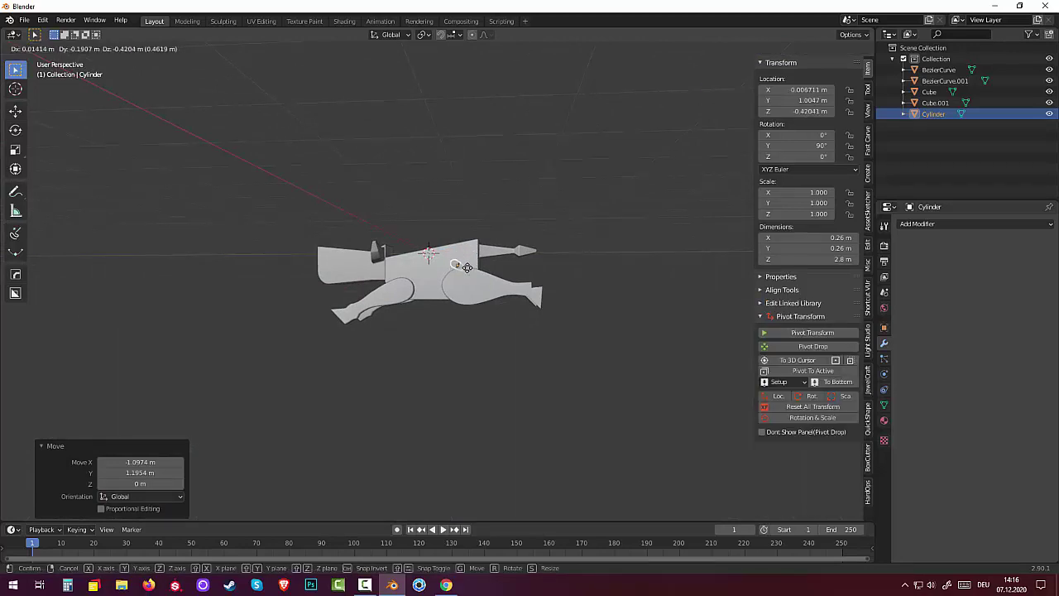
{"action": "key", "text": "z"}
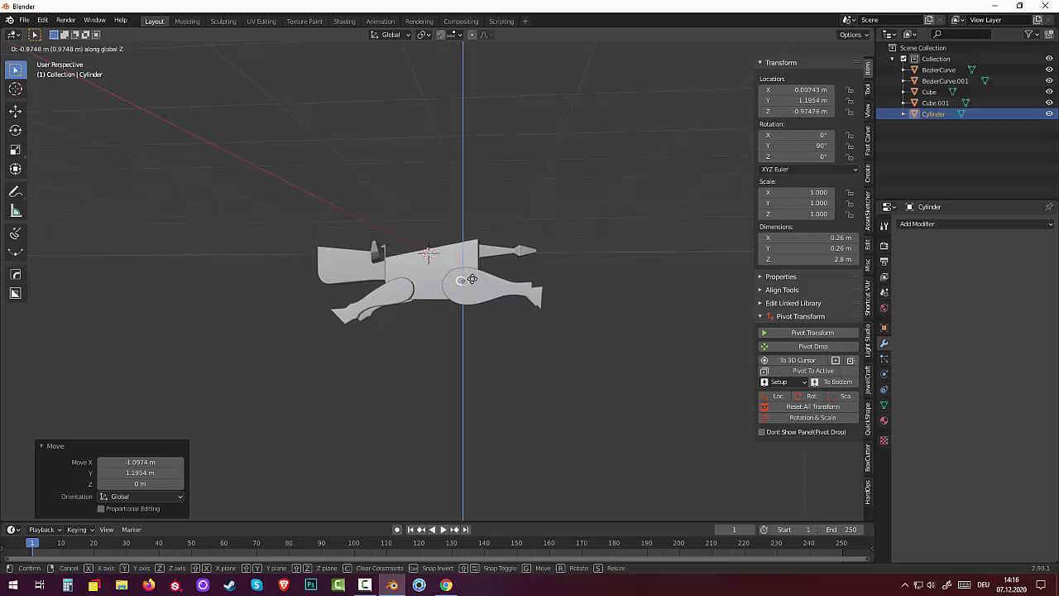
{"action": "left_click", "coordinate": [494, 313]}
{"action": "mouse_move", "coordinate": [493, 313]}
{"action": "middle_mouse_down"}
{"action": "mouse_move", "coordinate": [529, 338]}
{"action": "mouse_move", "coordinate": [499, 349]}
{"action": "mouse_move", "coordinate": [460, 336]}
{"action": "middle_mouse_up"}
{"action": "scroll", "coordinate": [465, 327], "scroll_direction": "up", "scroll_amount": 3}
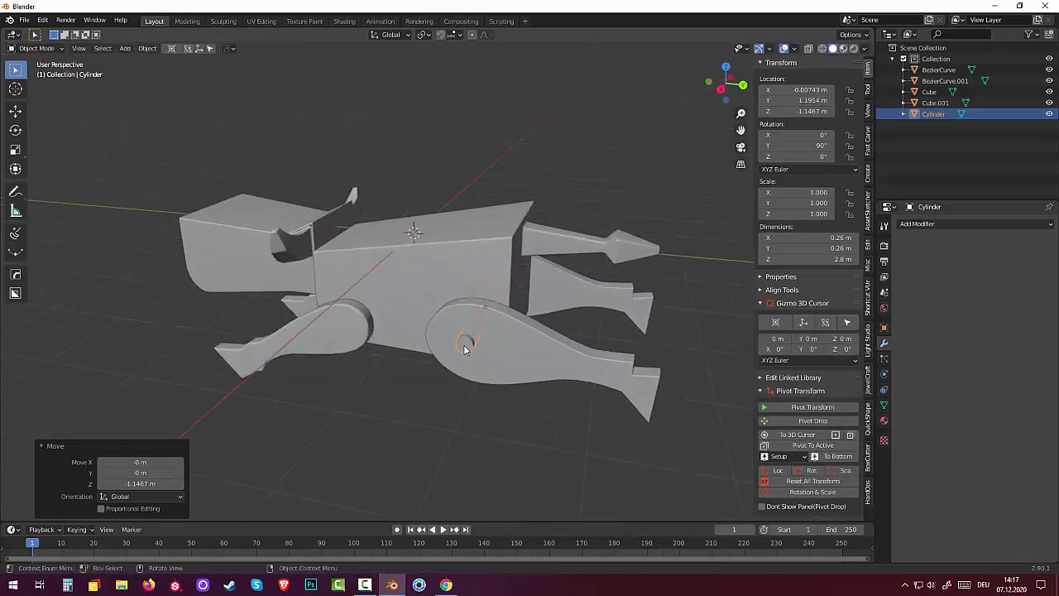
{"action": "left_click", "coordinate": [465, 349]}
{"action": "left_click", "coordinate": [476, 347], "text": "shift"}
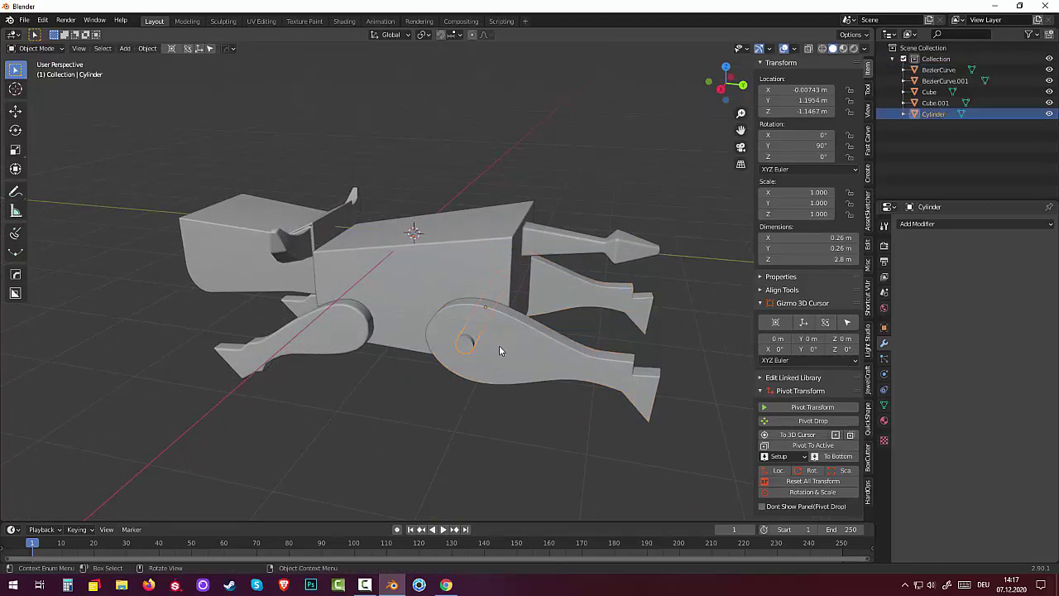
Enlarge the pin slightly and stretch it along X to 2.89 m, then duplicate it.
{"action": "key", "text": "s"}
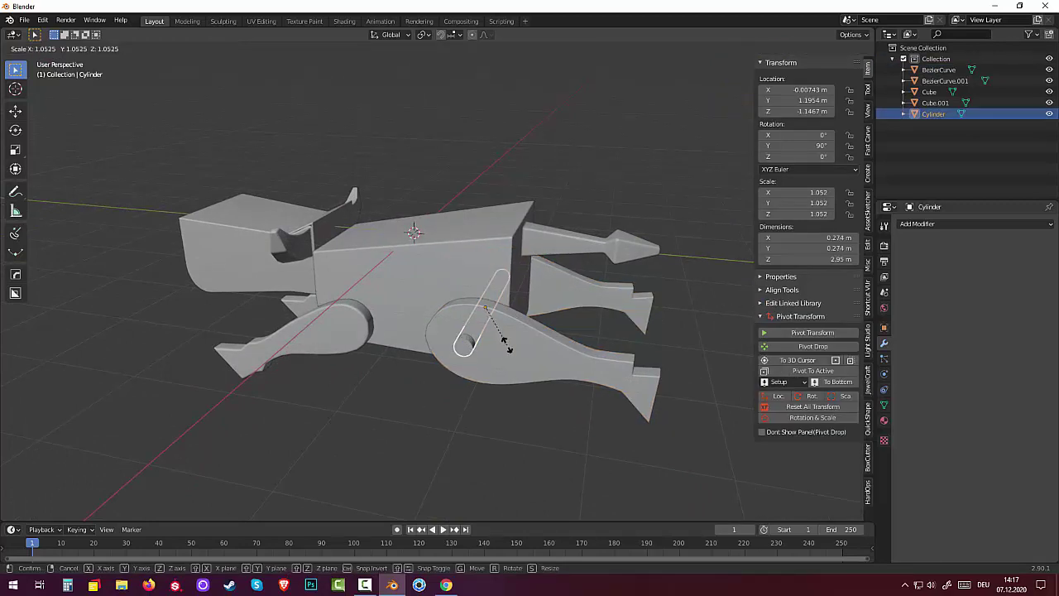
{"action": "left_click", "coordinate": [509, 344]}
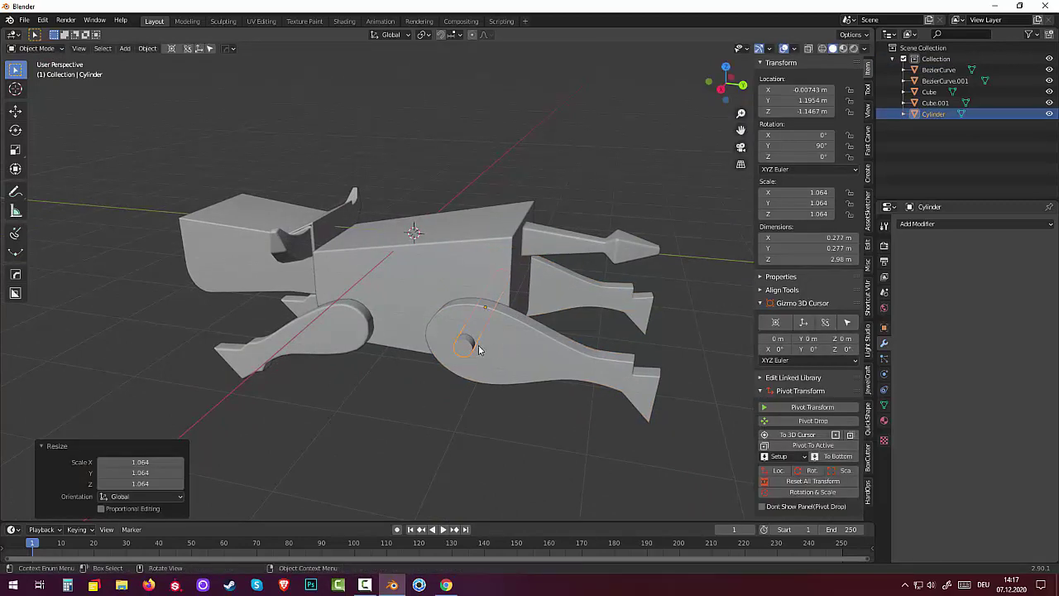
{"action": "key", "text": "s"}
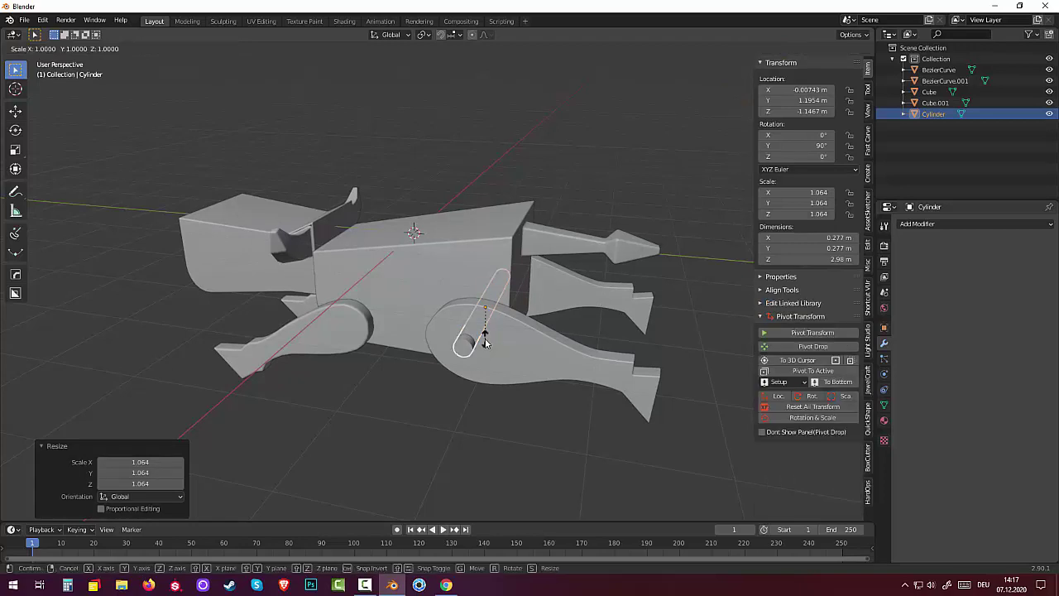
{"action": "key", "text": "x"}
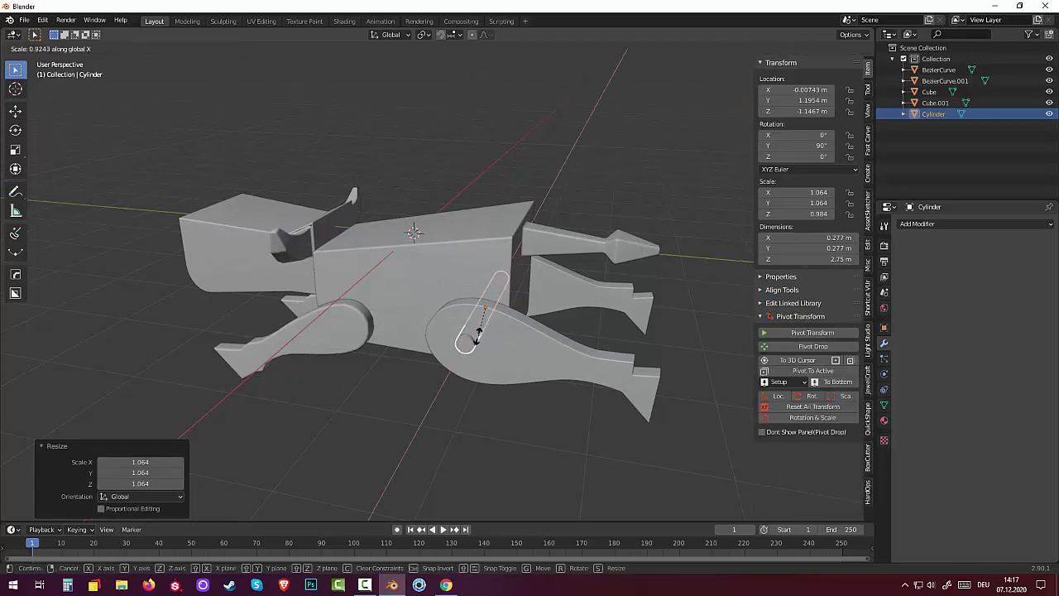
{"action": "left_click", "coordinate": [478, 338]}
{"action": "mouse_move", "coordinate": [479, 340]}
{"action": "middle_mouse_down"}
{"action": "mouse_move", "coordinate": [547, 352]}
{"action": "mouse_move", "coordinate": [549, 331]}
{"action": "middle_mouse_up"}
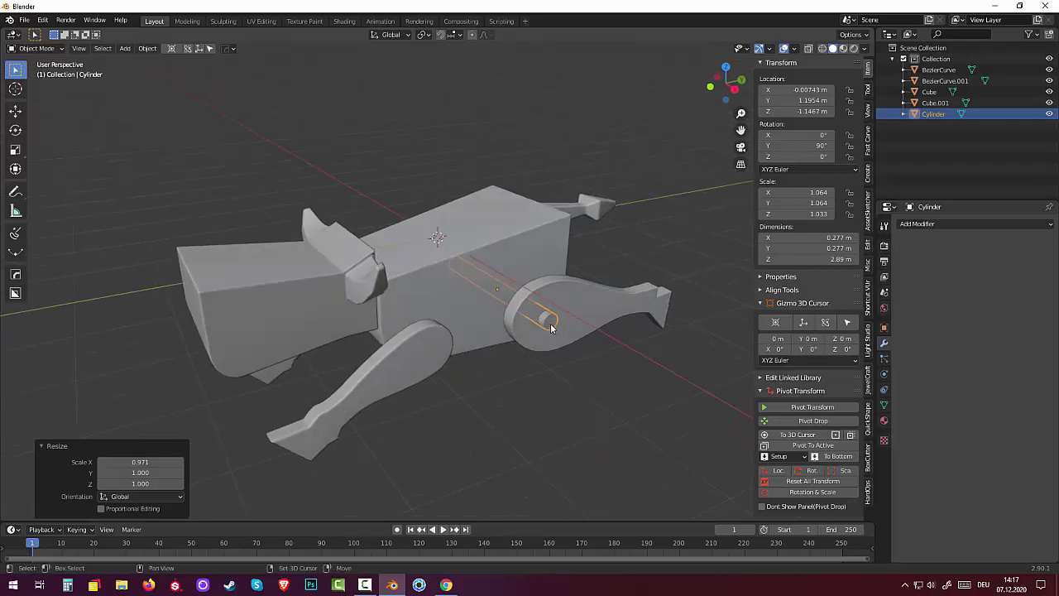
{"action": "key", "text": "shift+d"}
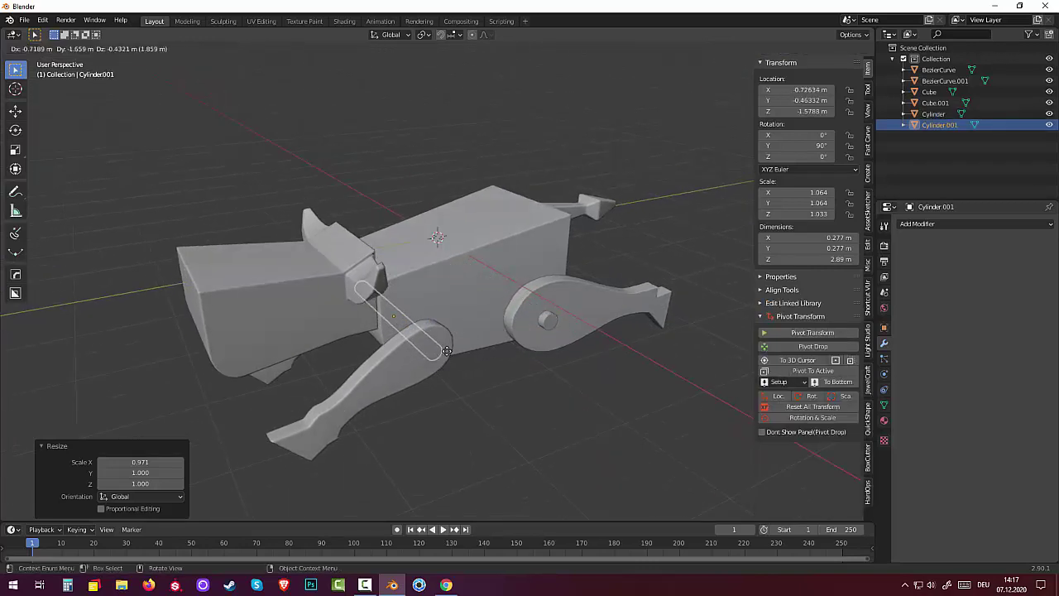
Move the duplicate pin along Y into the other leg's hinge hole.
{"action": "key", "text": "y"}
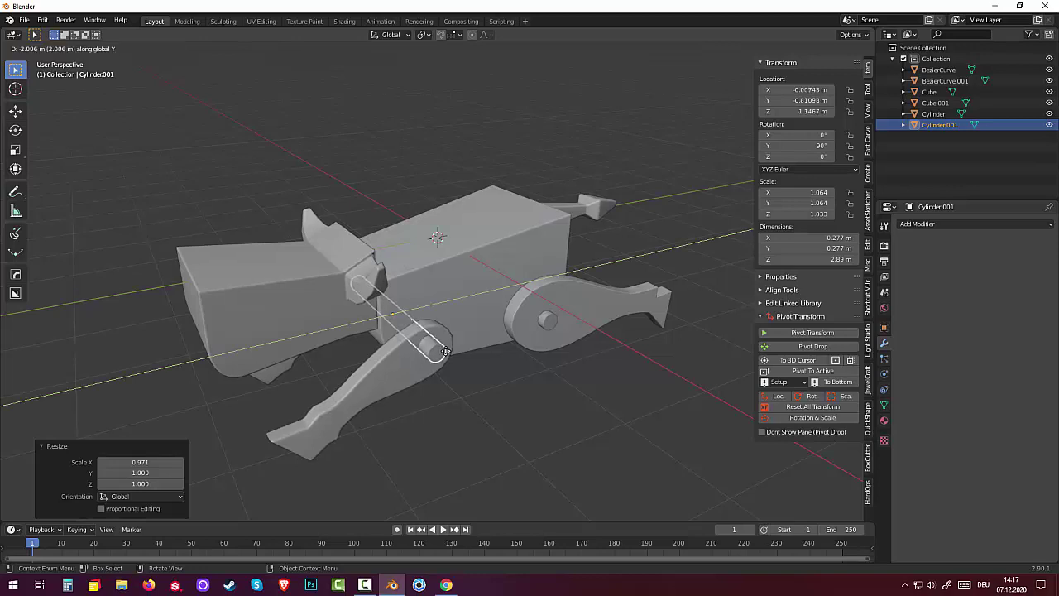
{"action": "left_click", "coordinate": [444, 357]}
{"action": "mouse_move", "coordinate": [444, 357]}
{"action": "middle_mouse_down"}
{"action": "mouse_move", "coordinate": [501, 404]}
{"action": "mouse_move", "coordinate": [542, 404]}
{"action": "mouse_move", "coordinate": [507, 341]}
{"action": "mouse_move", "coordinate": [430, 336]}
{"action": "middle_mouse_up"}
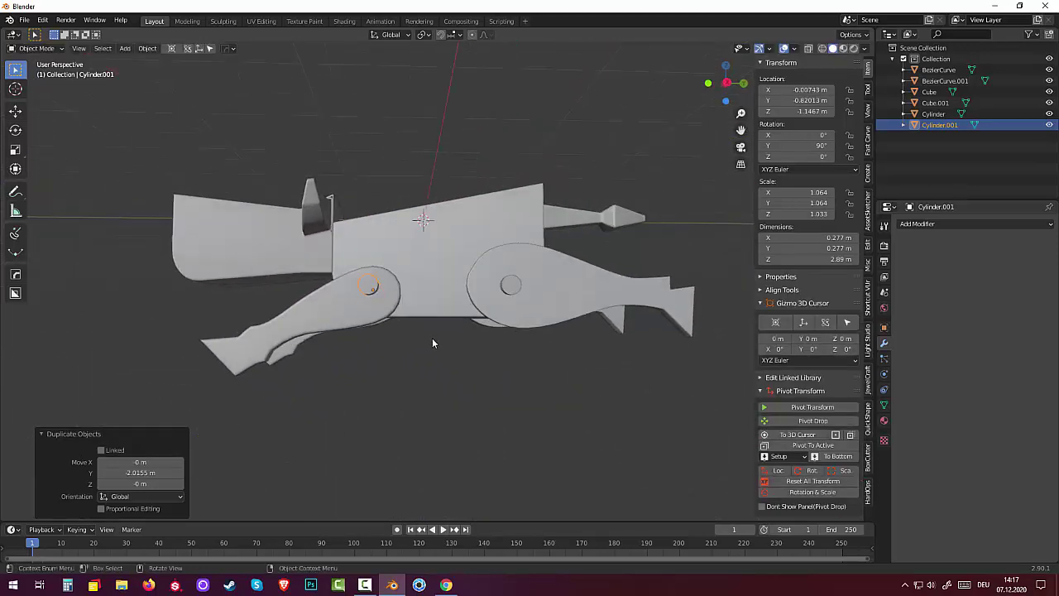
{"action": "key", "text": "g"}
{"action": "left_click", "coordinate": [376, 299]}
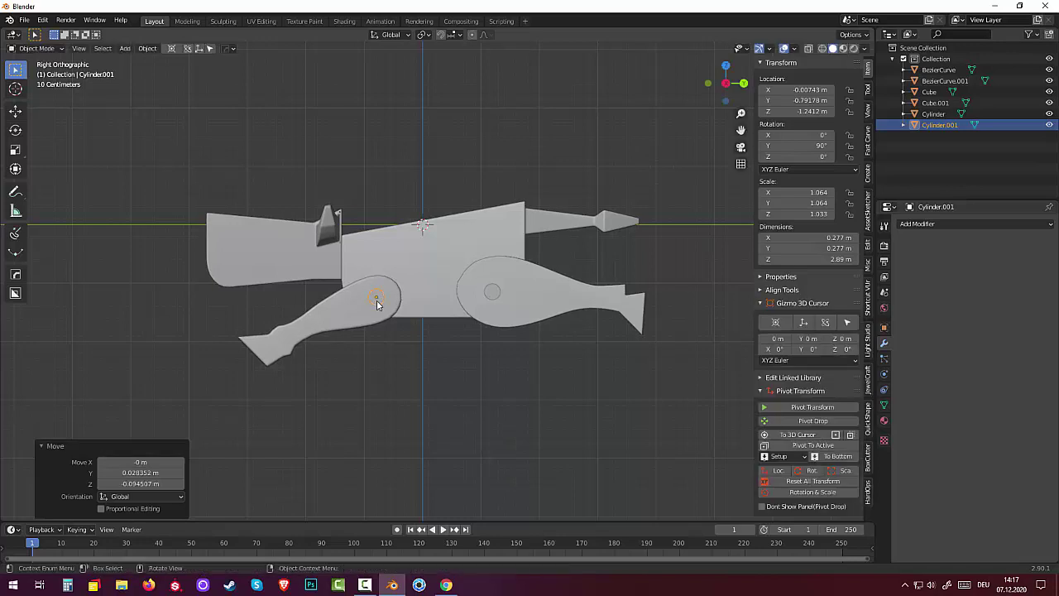
{"action": "middle_click_drag", "start_coordinate": [428, 305], "coordinate": [563, 309]}
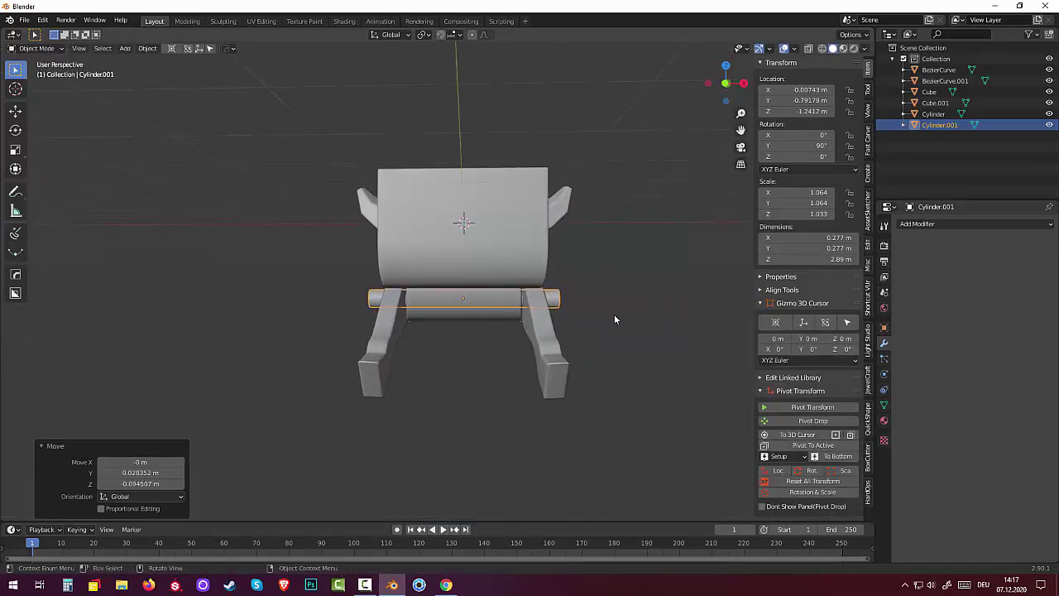
Shorten the duplicate pin along X to 2.59 m and deselect it.
{"action": "key", "text": "s"}
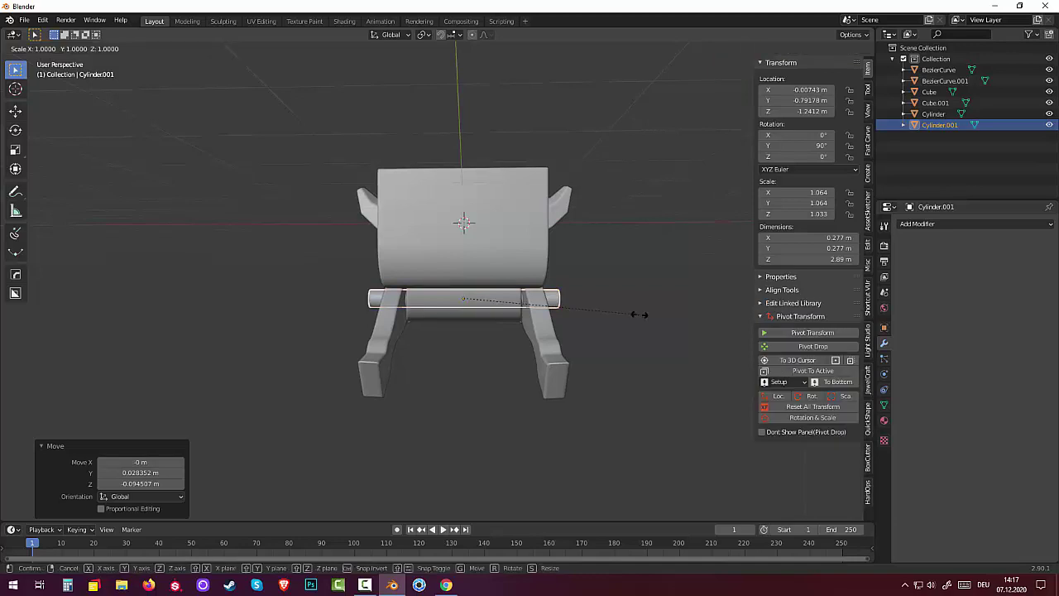
{"action": "key", "text": "x"}
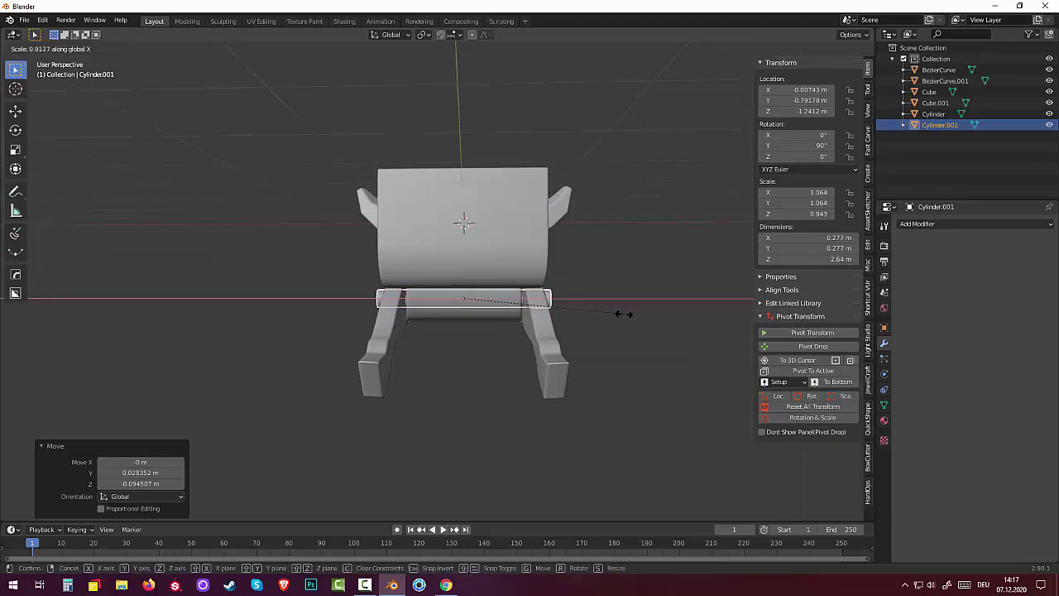
{"action": "left_click", "coordinate": [623, 313]}
{"action": "left_click", "coordinate": [619, 346]}
{"action": "mouse_move", "coordinate": [619, 347]}
{"action": "middle_mouse_down"}
{"action": "mouse_move", "coordinate": [587, 380]}
{"action": "mouse_move", "coordinate": [537, 375]}
{"action": "mouse_move", "coordinate": [547, 368]}
{"action": "middle_mouse_up"}
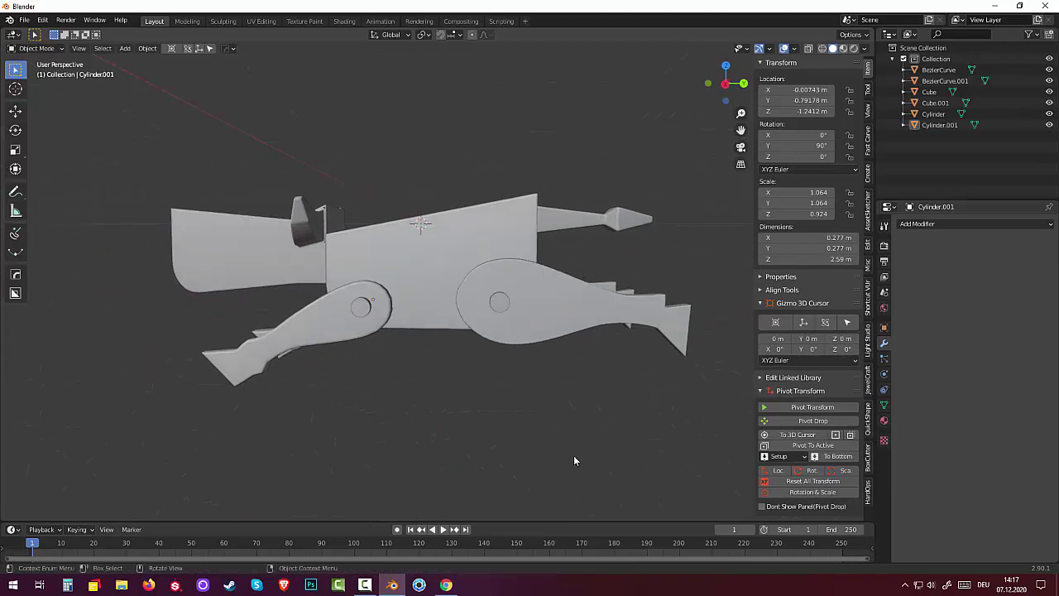
Zoom out to the whole figure, clear the selection and open the Add > Mesh list.
{"action": "scroll", "coordinate": [571, 438], "scroll_direction": "down", "scroll_amount": 3}
{"action": "mouse_move", "coordinate": [567, 427]}
{"action": "middle_mouse_down"}
{"action": "mouse_move", "coordinate": [575, 424]}
{"action": "mouse_move", "coordinate": [513, 406]}
{"action": "mouse_move", "coordinate": [560, 421]}
{"action": "mouse_move", "coordinate": [516, 396]}
{"action": "mouse_move", "coordinate": [569, 387]}
{"action": "mouse_move", "coordinate": [516, 416]}
{"action": "mouse_move", "coordinate": [462, 345]}
{"action": "mouse_move", "coordinate": [446, 291]}
{"action": "mouse_move", "coordinate": [487, 383]}
{"action": "middle_mouse_up"}
{"action": "left_click", "coordinate": [436, 290]}
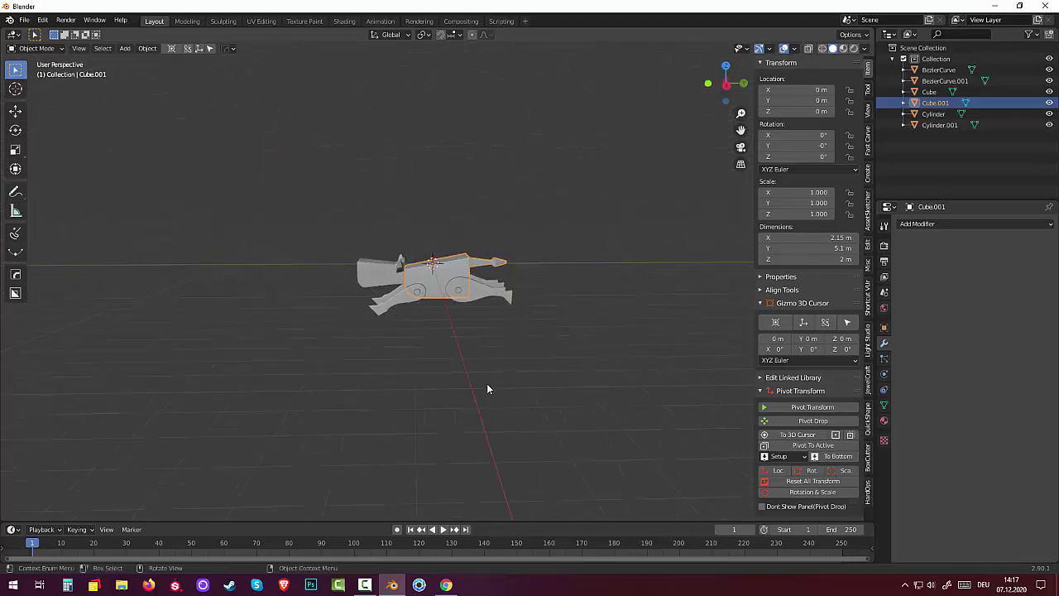
{"action": "left_click", "coordinate": [495, 389]}
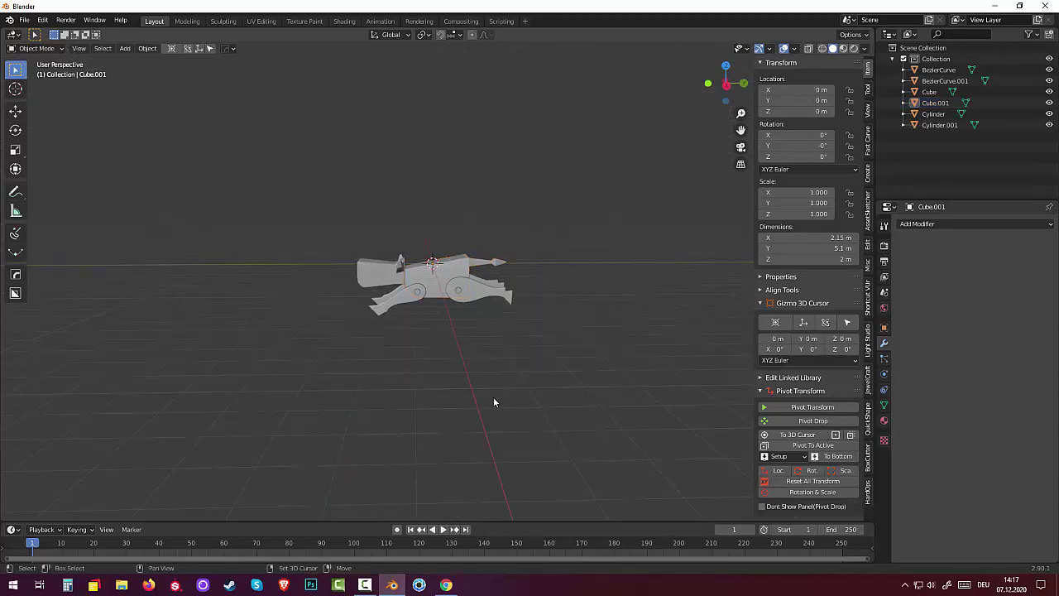
{"action": "key", "text": "shift+a"}
{"action": "key", "text": "shift+a"}
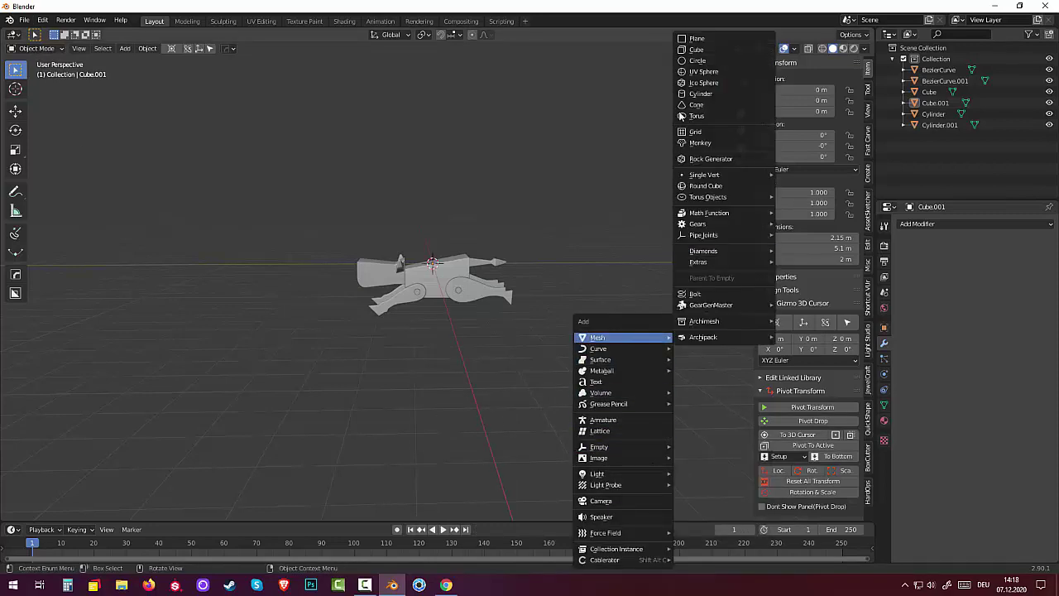
Add a cube, lower it below the figure and scale it to about 1.97.
{"action": "left_click", "coordinate": [696, 50]}
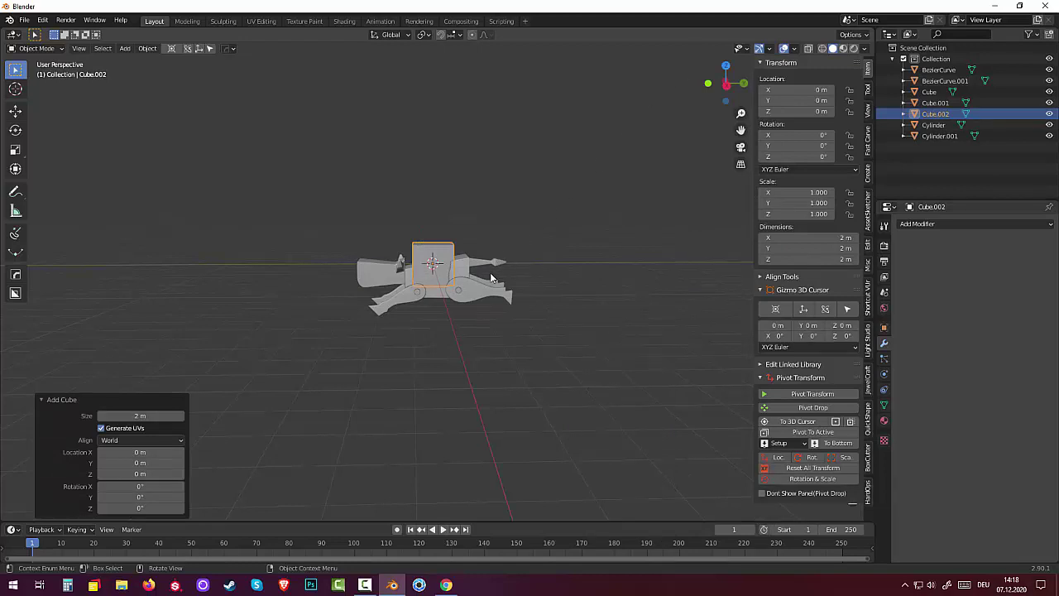
{"action": "key", "text": "g"}
{"action": "key", "text": "z"}
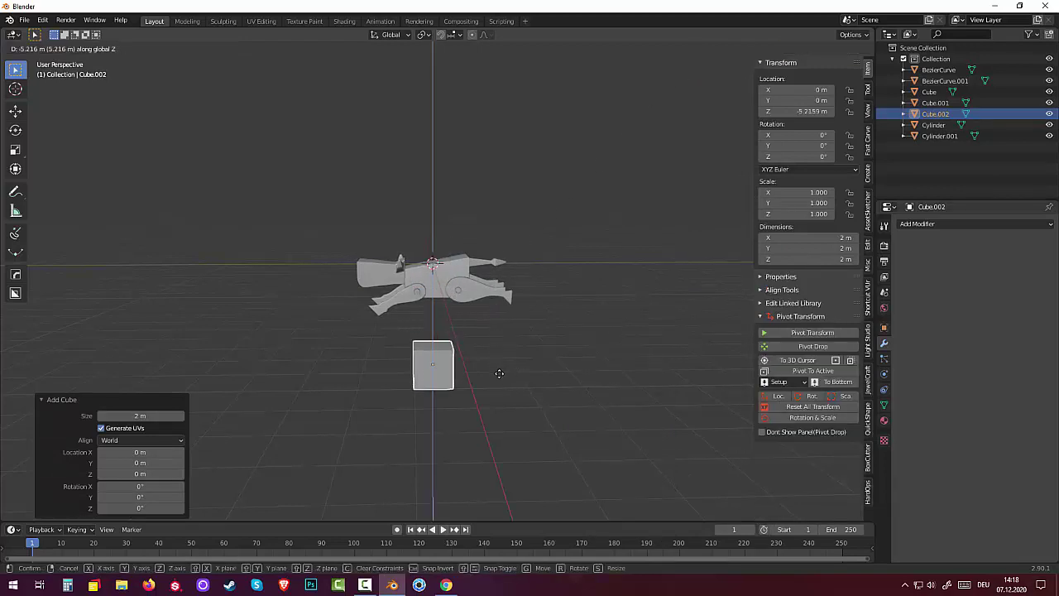
{"action": "left_click", "coordinate": [499, 361]}
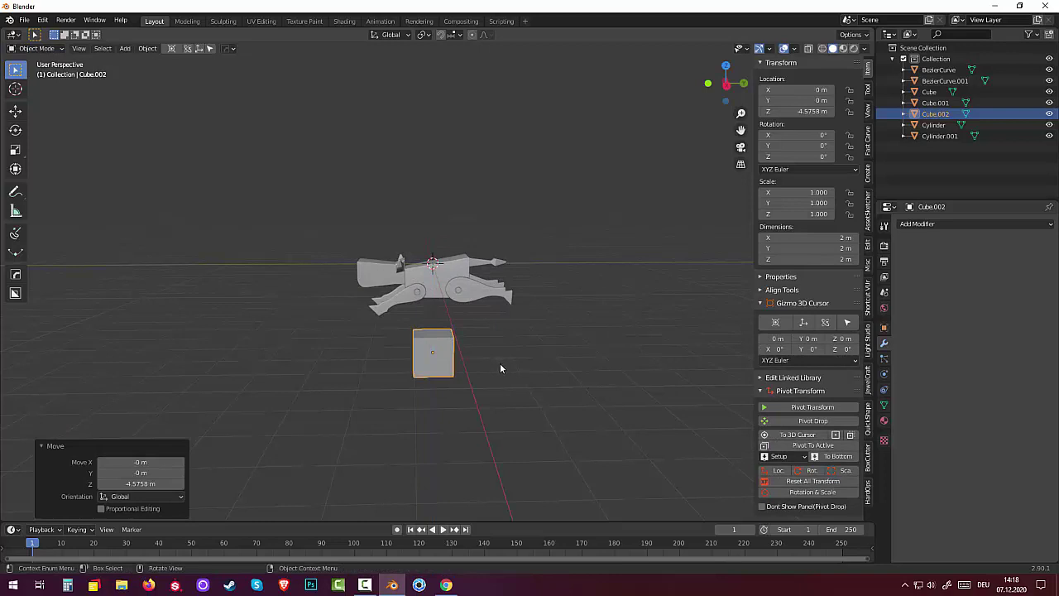
{"action": "key", "text": "s"}
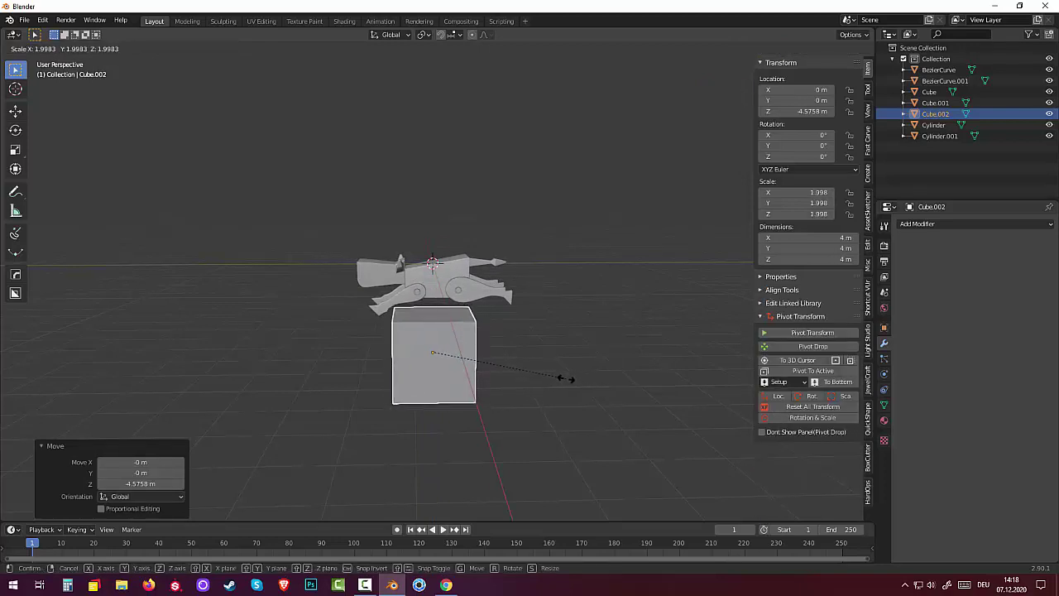
{"action": "left_click", "coordinate": [559, 378]}
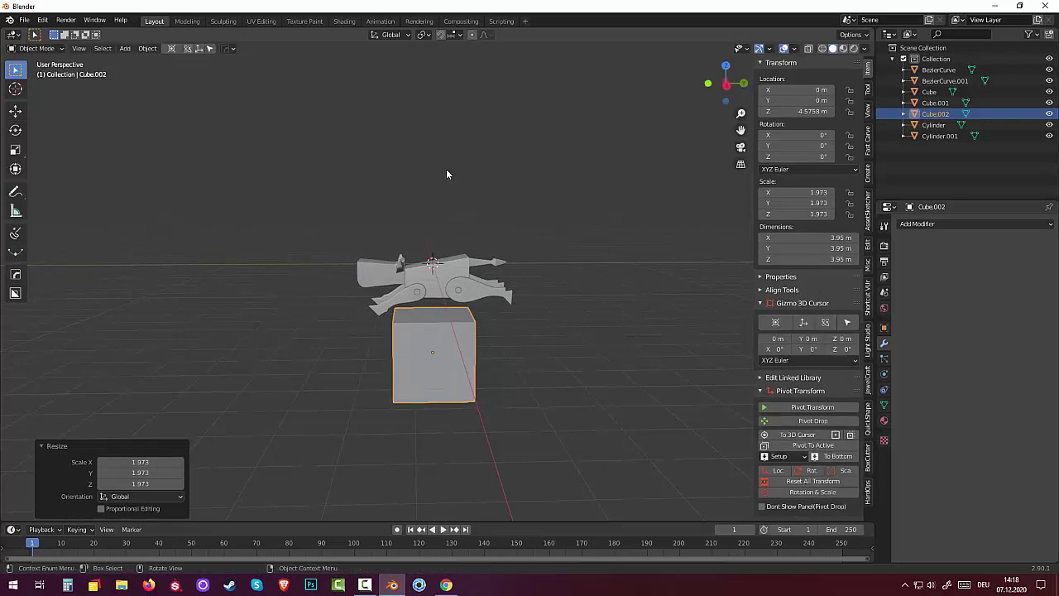
Squash the box along Z to 1.455 and narrow it along X to 1.599.
{"action": "key", "text": "s"}
{"action": "key", "text": "z"}
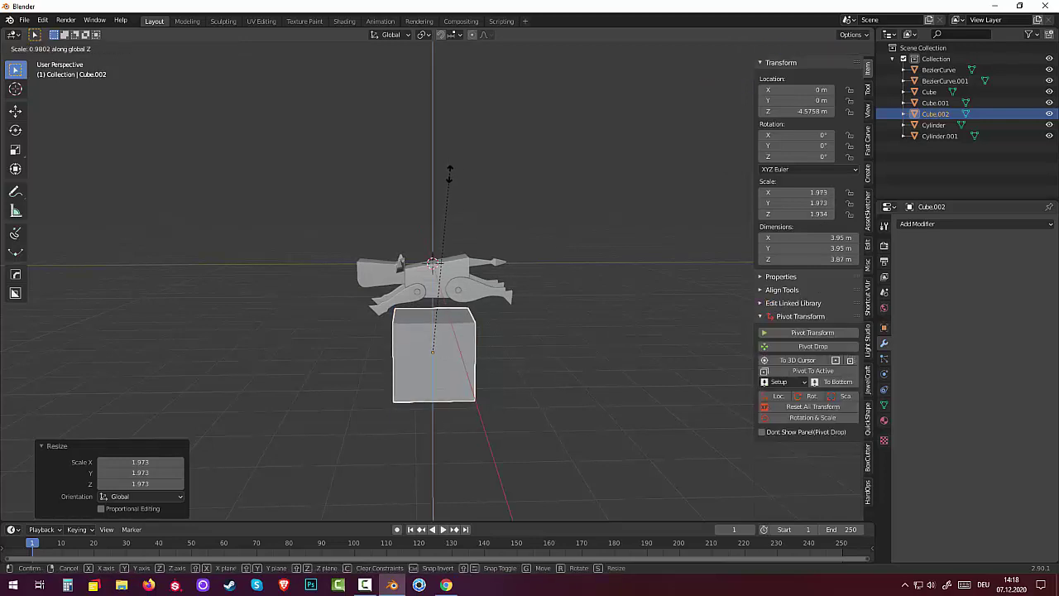
{"action": "left_click", "coordinate": [439, 218]}
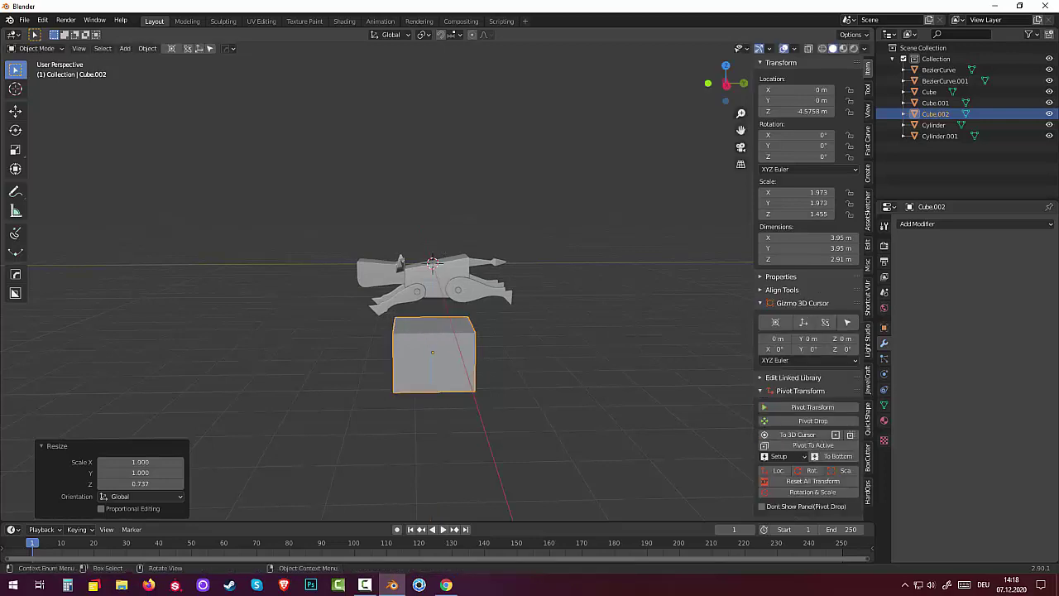
{"action": "mouse_move", "coordinate": [568, 266]}
{"action": "middle_mouse_down"}
{"action": "mouse_move", "coordinate": [677, 288]}
{"action": "mouse_move", "coordinate": [659, 303]}
{"action": "middle_mouse_up"}
{"action": "middle_click_drag", "start_coordinate": [579, 357], "coordinate": [574, 434]}
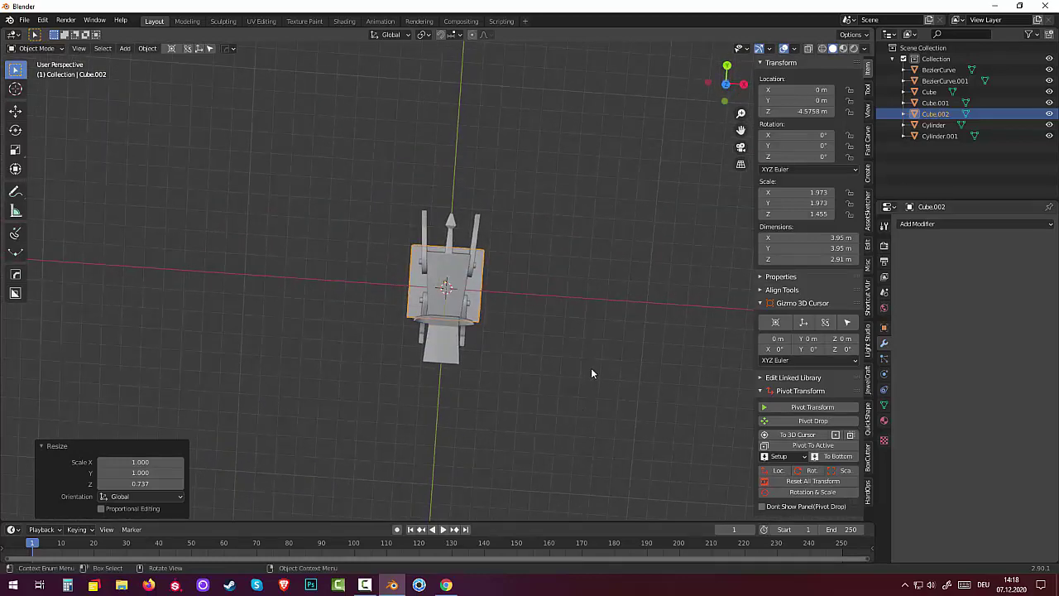
{"action": "key", "text": "s"}
{"action": "key", "text": "x"}
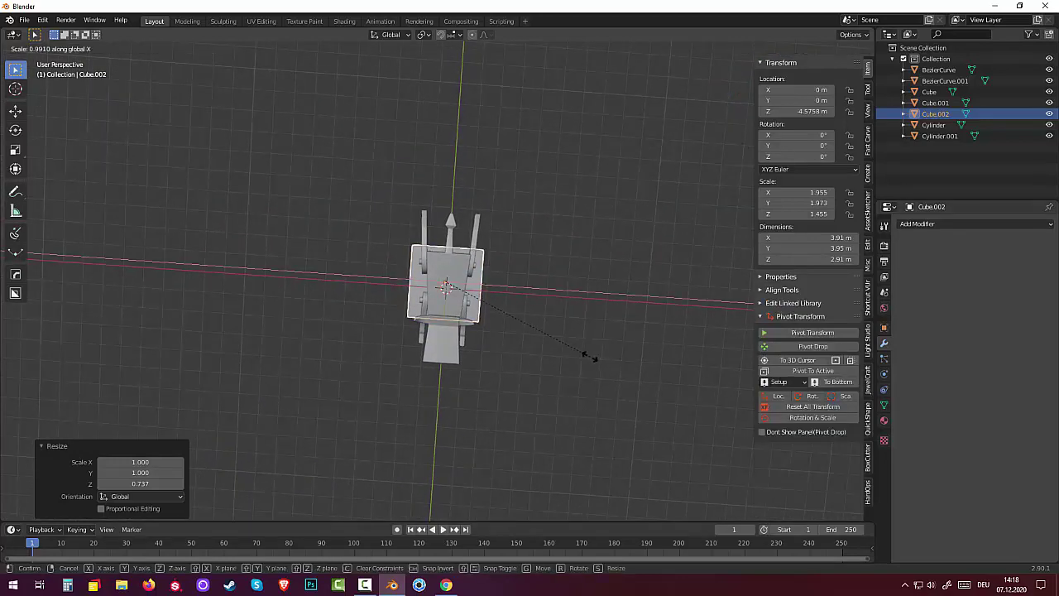
{"action": "left_click", "coordinate": [561, 352]}
Lower the 3.2 × 3.95 × 2.91 m box further, to Z -6.1177 m.
{"action": "mouse_move", "coordinate": [559, 350]}
{"action": "middle_mouse_down"}
{"action": "mouse_move", "coordinate": [486, 203]}
{"action": "mouse_move", "coordinate": [401, 200]}
{"action": "mouse_move", "coordinate": [689, 215]}
{"action": "mouse_move", "coordinate": [793, 204]}
{"action": "mouse_move", "coordinate": [692, 172]}
{"action": "mouse_move", "coordinate": [609, 182]}
{"action": "mouse_move", "coordinate": [728, 188]}
{"action": "middle_mouse_up"}
{"action": "scroll", "coordinate": [560, 326], "scroll_direction": "up", "scroll_amount": 3}
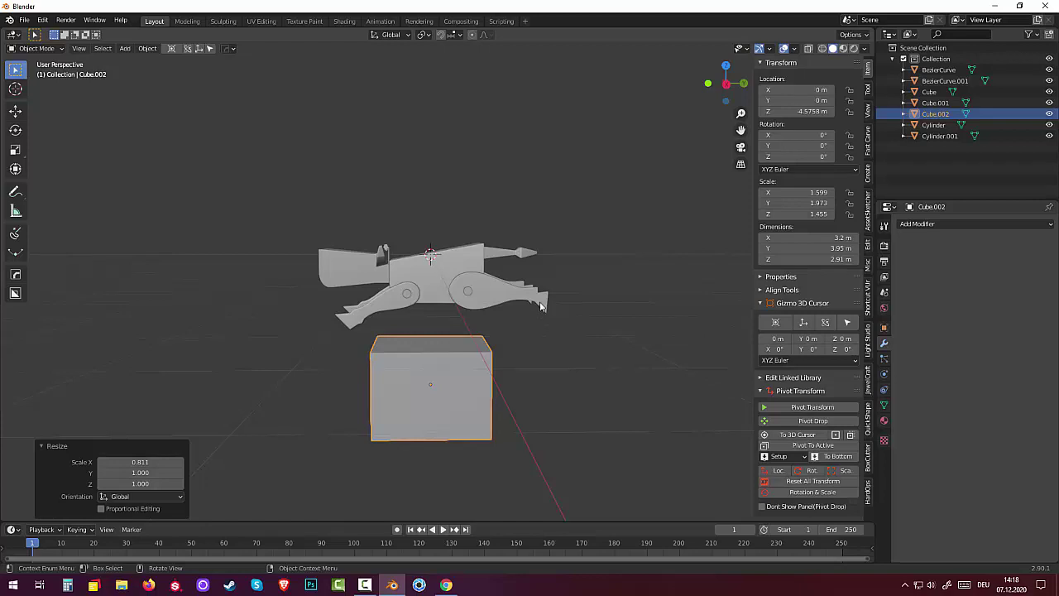
{"action": "mouse_move", "coordinate": [532, 324]}
{"action": "middle_mouse_down"}
{"action": "mouse_move", "coordinate": [534, 290]}
{"action": "mouse_move", "coordinate": [464, 405]}
{"action": "middle_mouse_up"}
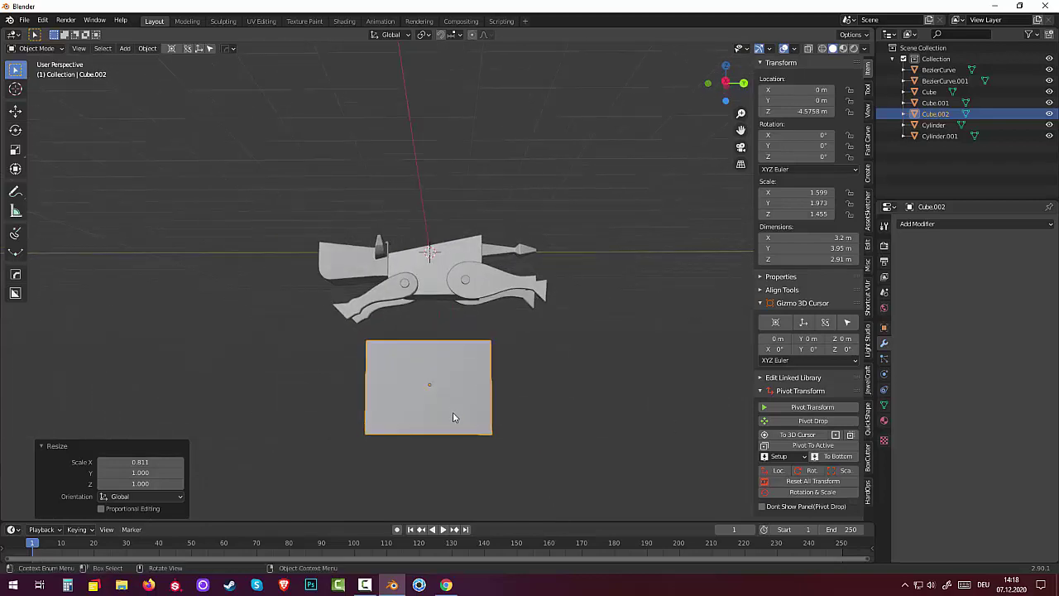
{"action": "key", "text": "g"}
{"action": "key", "text": "z"}
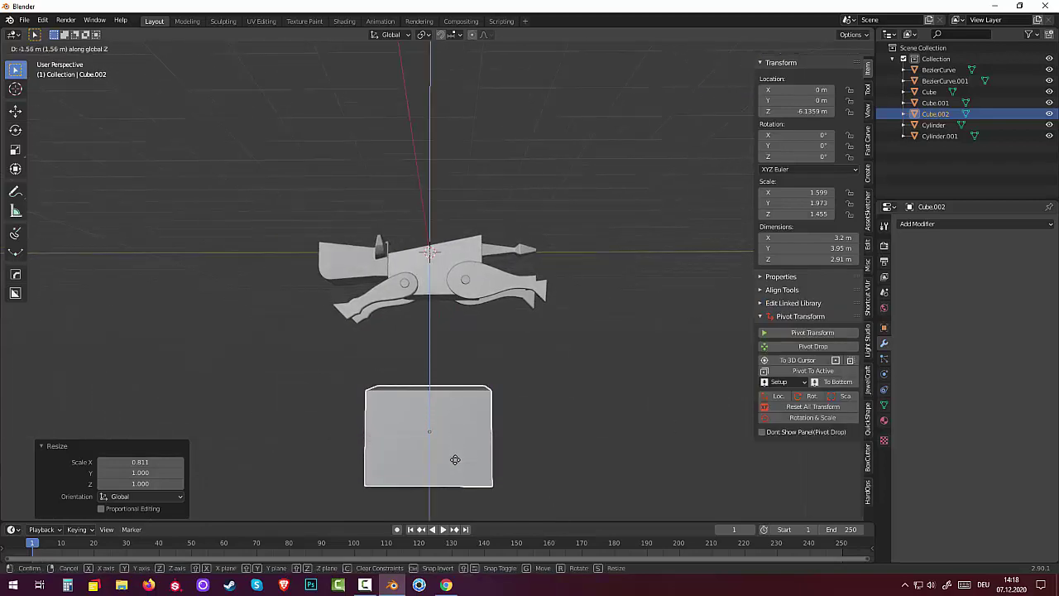
{"action": "left_click", "coordinate": [456, 440]}
{"action": "scroll", "coordinate": [475, 430], "scroll_direction": "down", "scroll_amount": 2}
{"action": "middle_click_drag", "start_coordinate": [486, 430], "coordinate": [500, 437]}
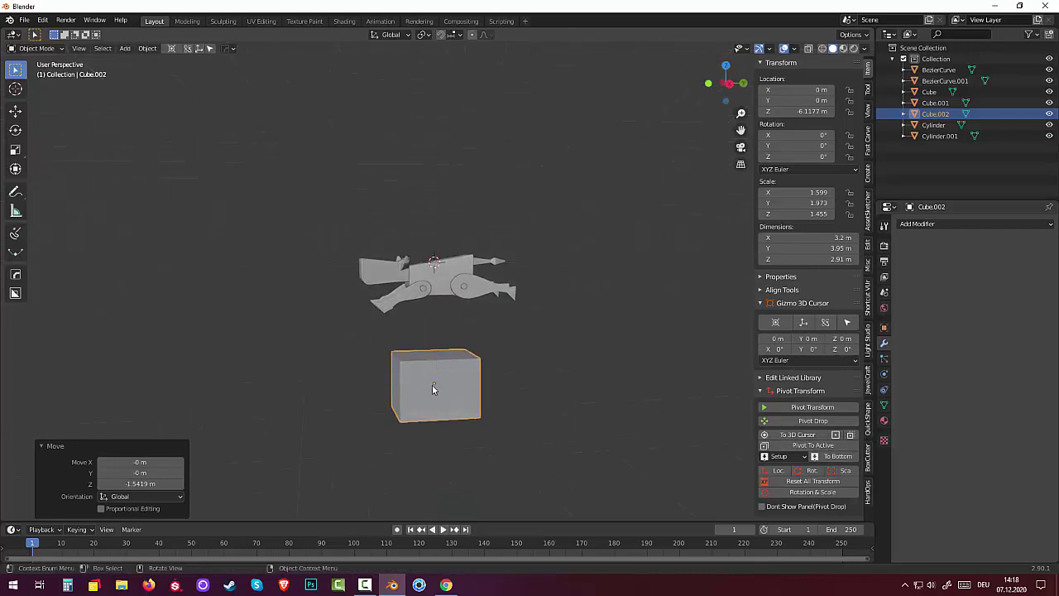
{"action": "mouse_move", "coordinate": [499, 411]}
{"action": "middle_mouse_down"}
{"action": "mouse_move", "coordinate": [571, 411]}
{"action": "mouse_move", "coordinate": [489, 417]}
{"action": "mouse_move", "coordinate": [415, 389]}
{"action": "middle_mouse_up"}
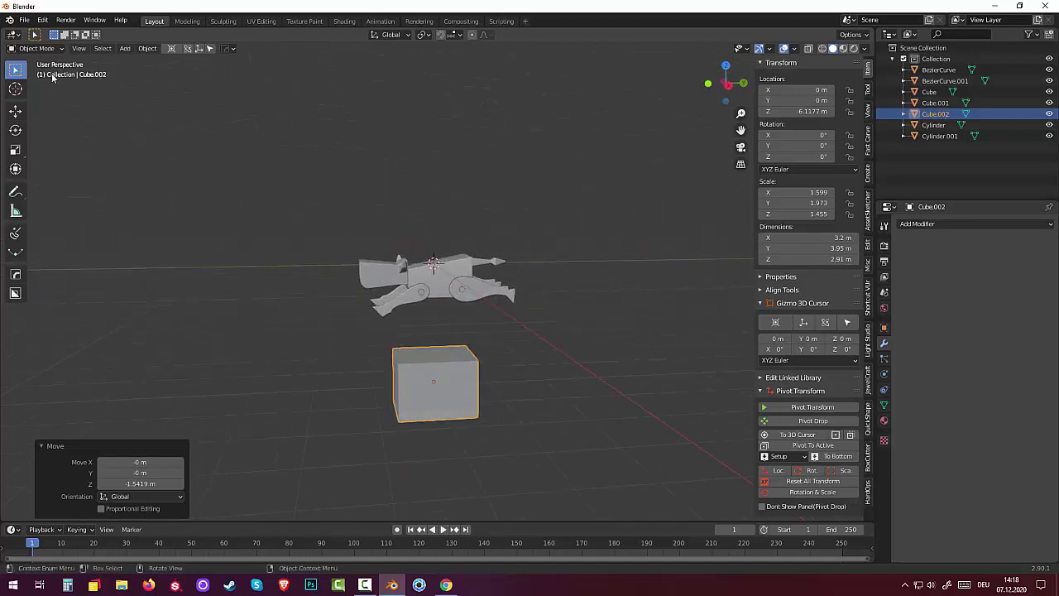
{"action": "left_click", "coordinate": [35, 48]}
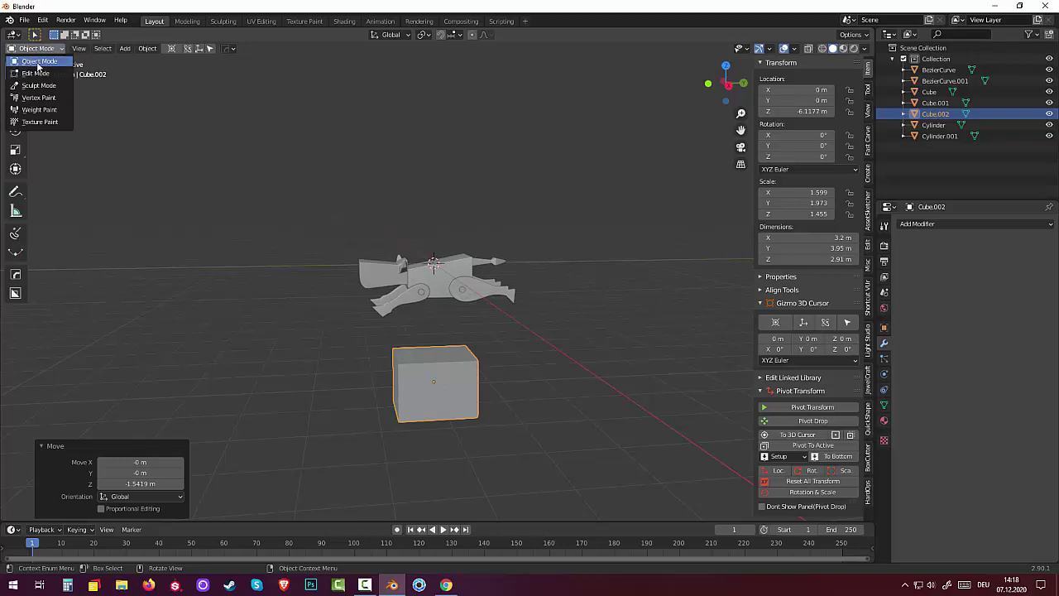
In Edit Mode, add two vertical loop cuts and scale their spacing to 0.637 along Y.
{"action": "left_click", "coordinate": [36, 73]}
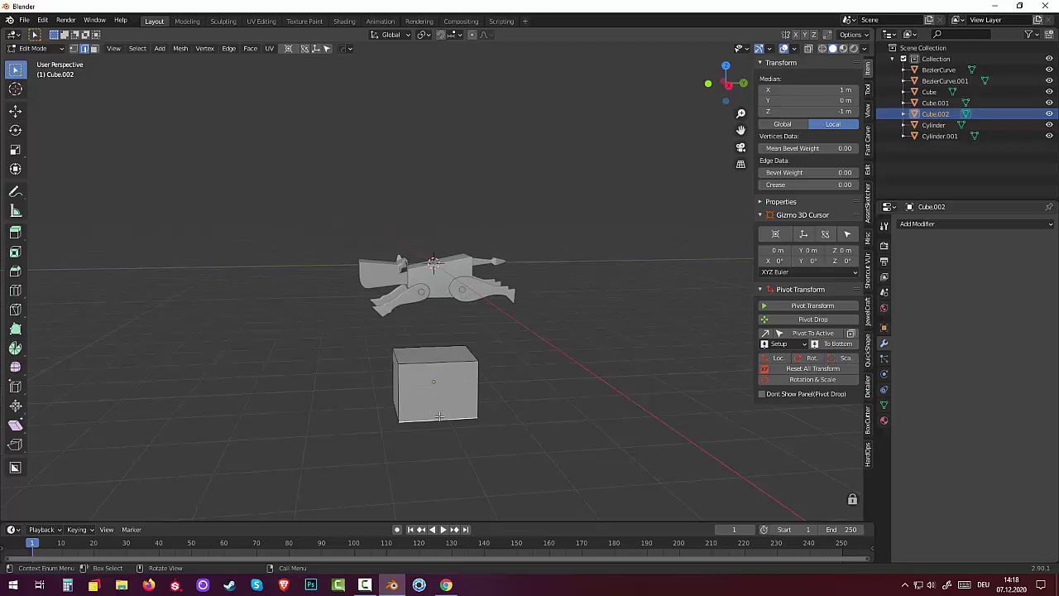
{"action": "key", "text": "ctrl+r"}
{"action": "scroll", "coordinate": [440, 414], "scroll_direction": "up", "scroll_amount": 1}
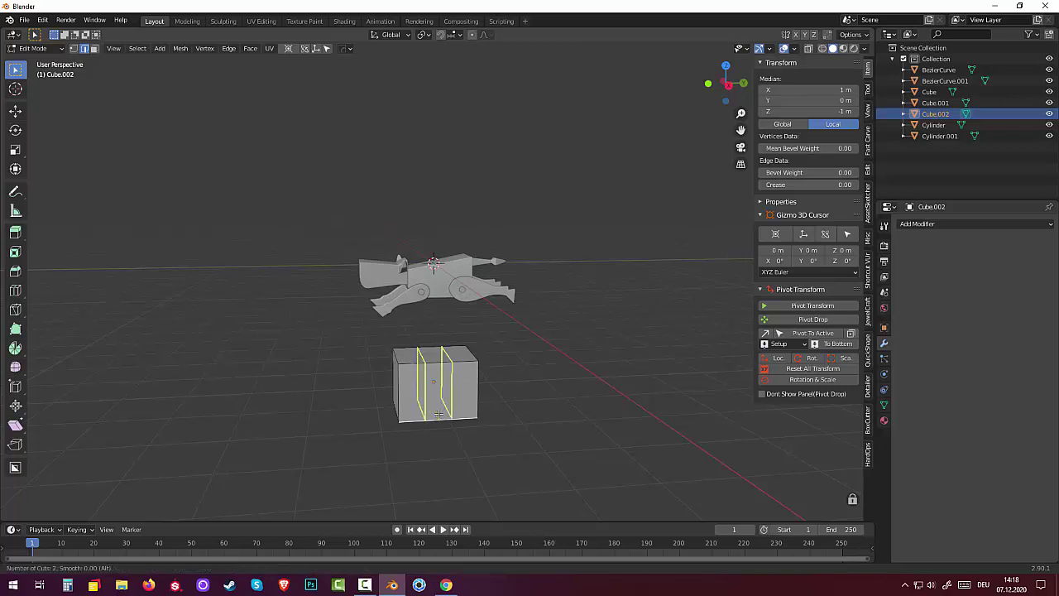
{"action": "left_click", "coordinate": [438, 413]}
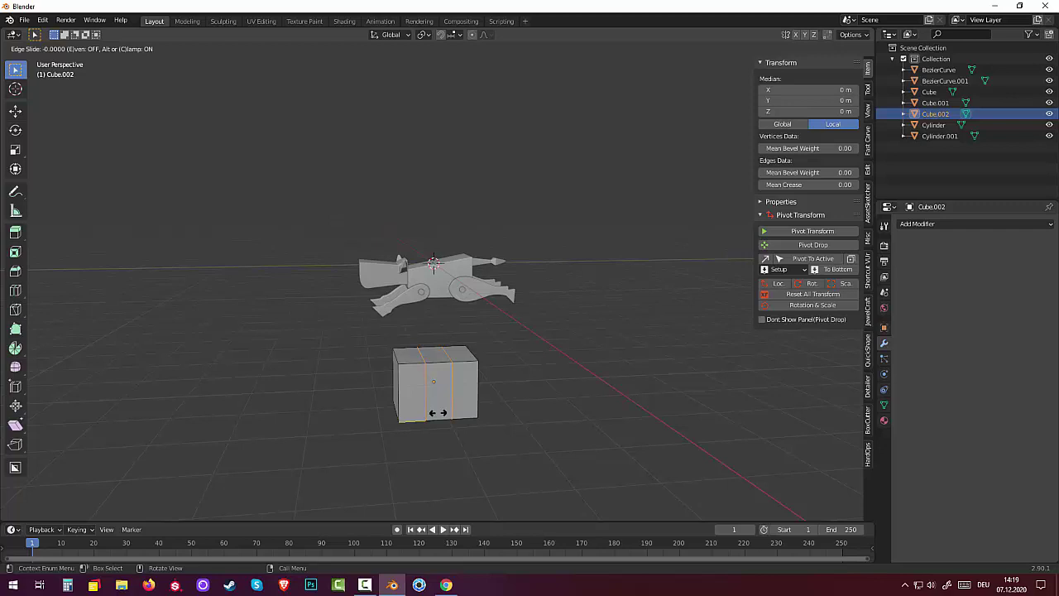
{"action": "key", "text": "s"}
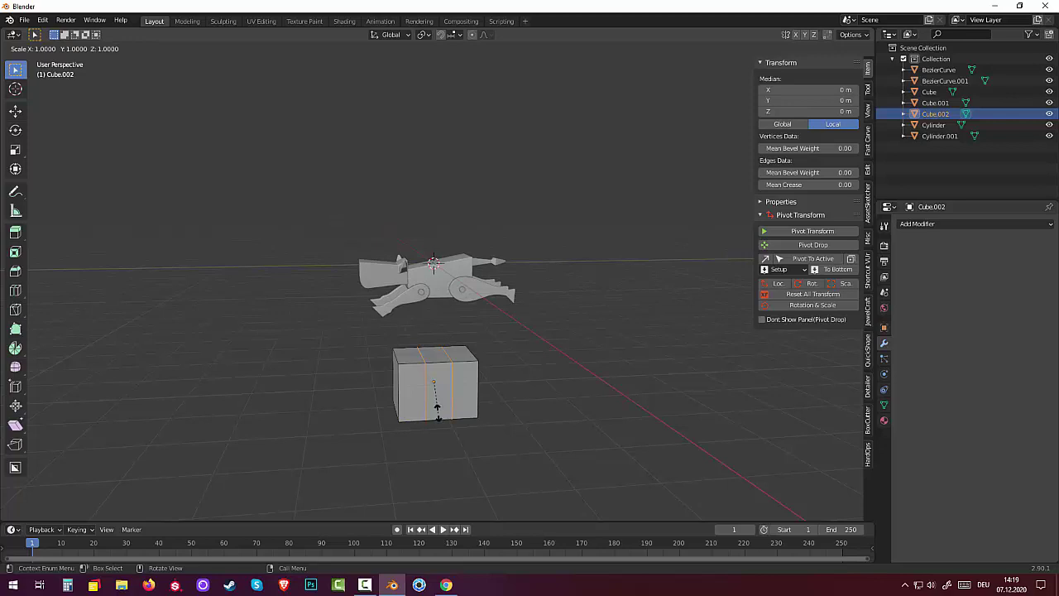
{"action": "key", "text": "y"}
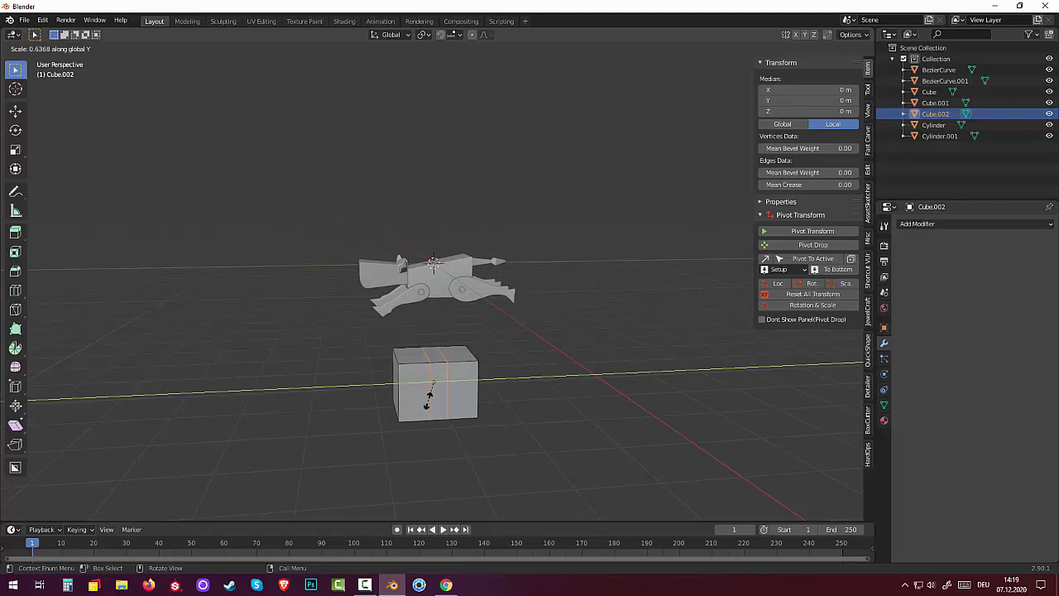
{"action": "left_click", "coordinate": [427, 397]}
{"action": "mouse_move", "coordinate": [588, 430]}
{"action": "middle_mouse_down"}
{"action": "mouse_move", "coordinate": [570, 441]}
{"action": "mouse_move", "coordinate": [570, 418]}
{"action": "middle_mouse_up"}
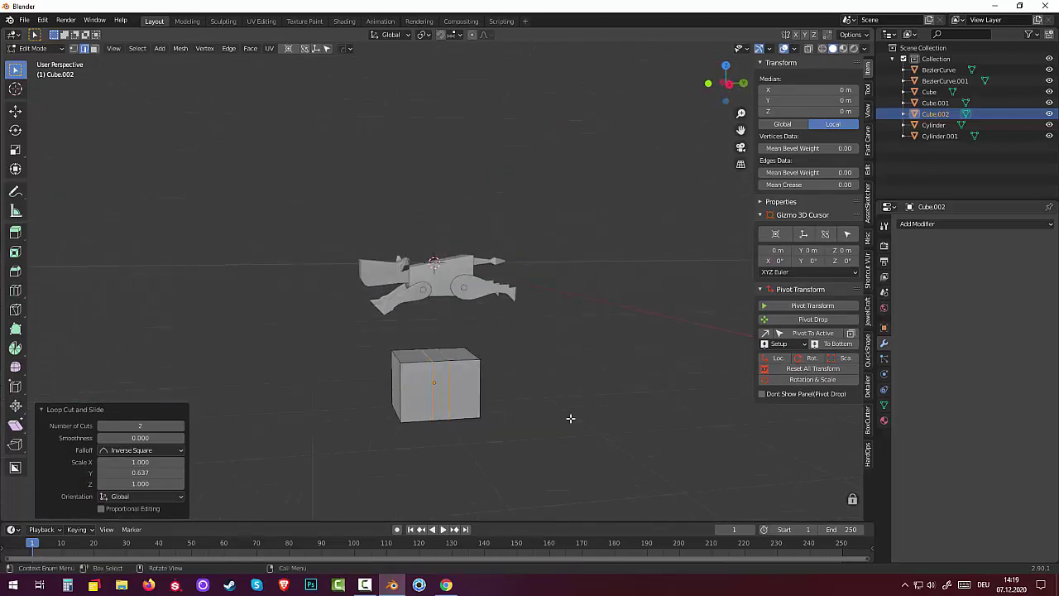
{"action": "left_click", "coordinate": [400, 372]}
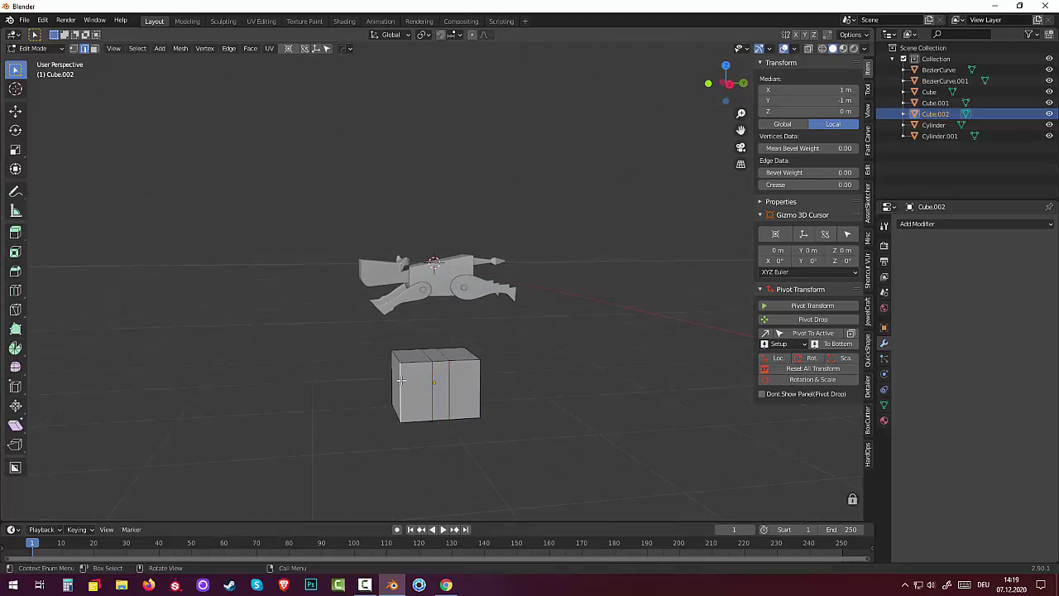
Add two horizontal loop cuts and spread them apart along Z by 2.226.
{"action": "key", "text": "ctrl+r"}
{"action": "scroll", "coordinate": [400, 380], "scroll_direction": "up", "scroll_amount": 1}
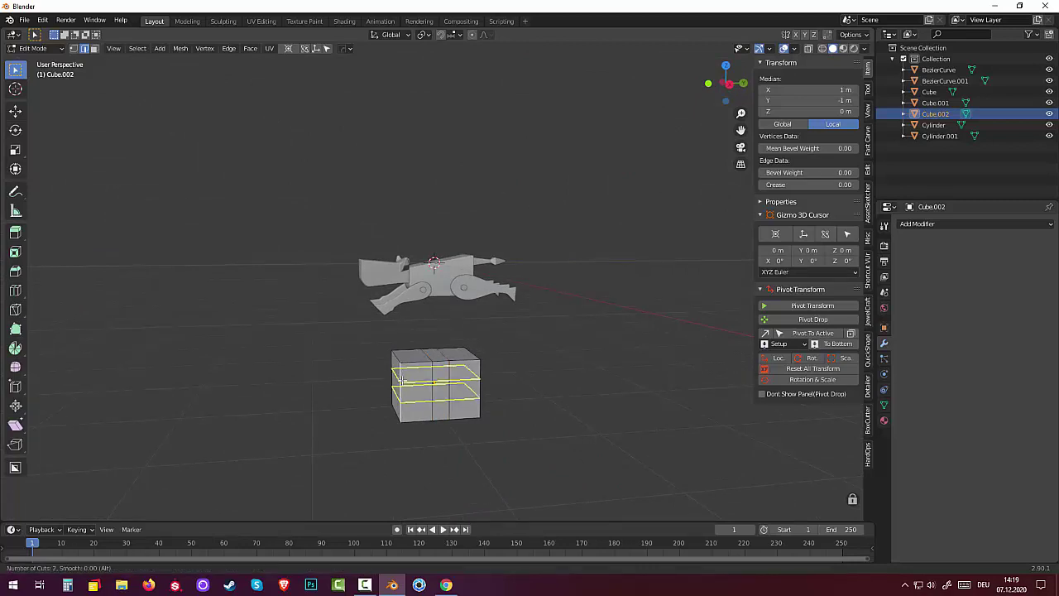
{"action": "left_click", "coordinate": [402, 379]}
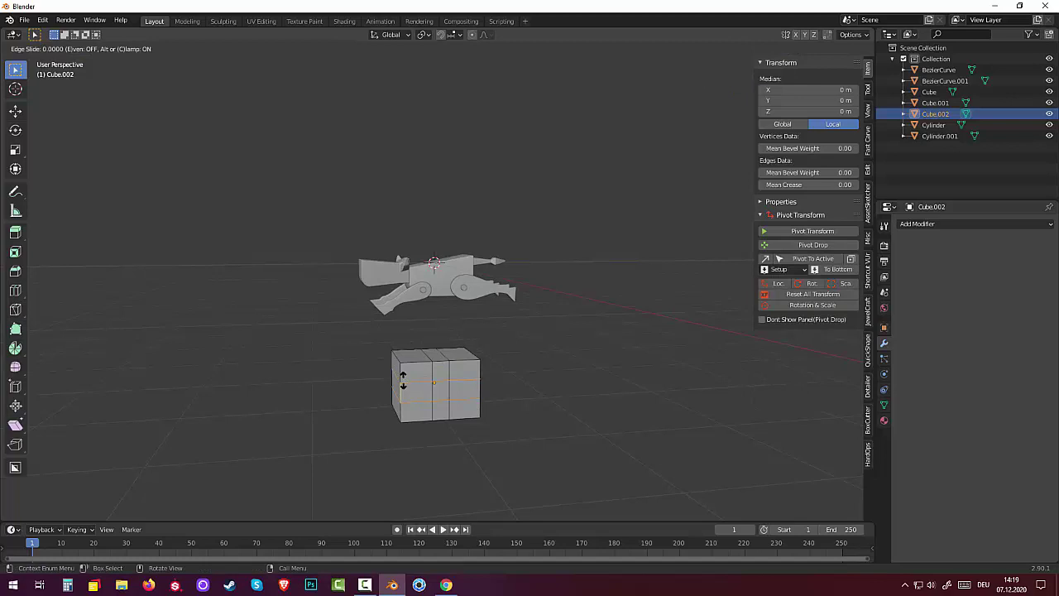
{"action": "right_click", "coordinate": [402, 379]}
{"action": "key", "text": "s"}
{"action": "key", "text": "z"}
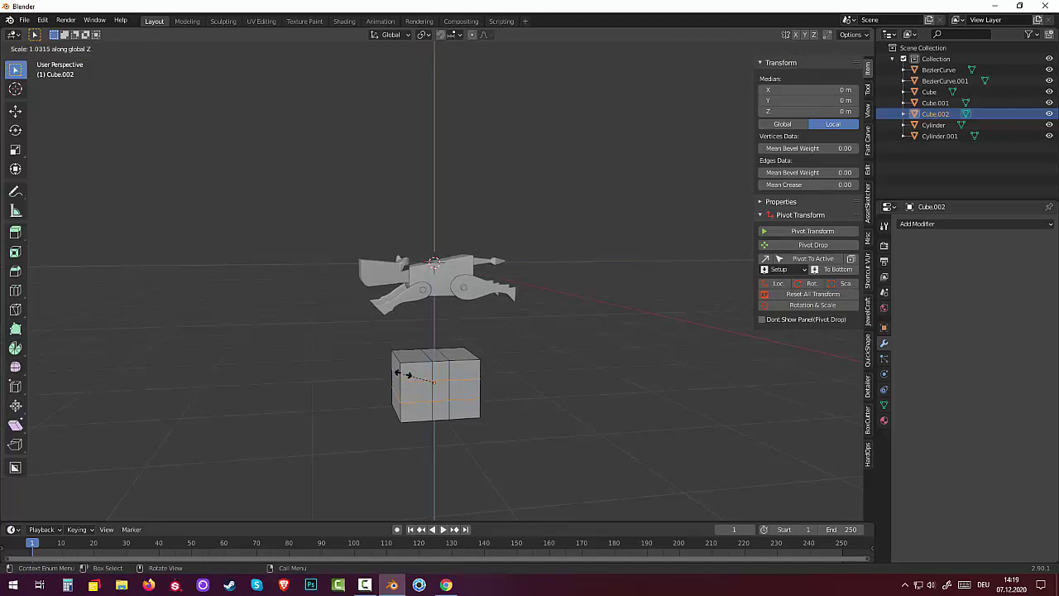
{"action": "left_click", "coordinate": [401, 323]}
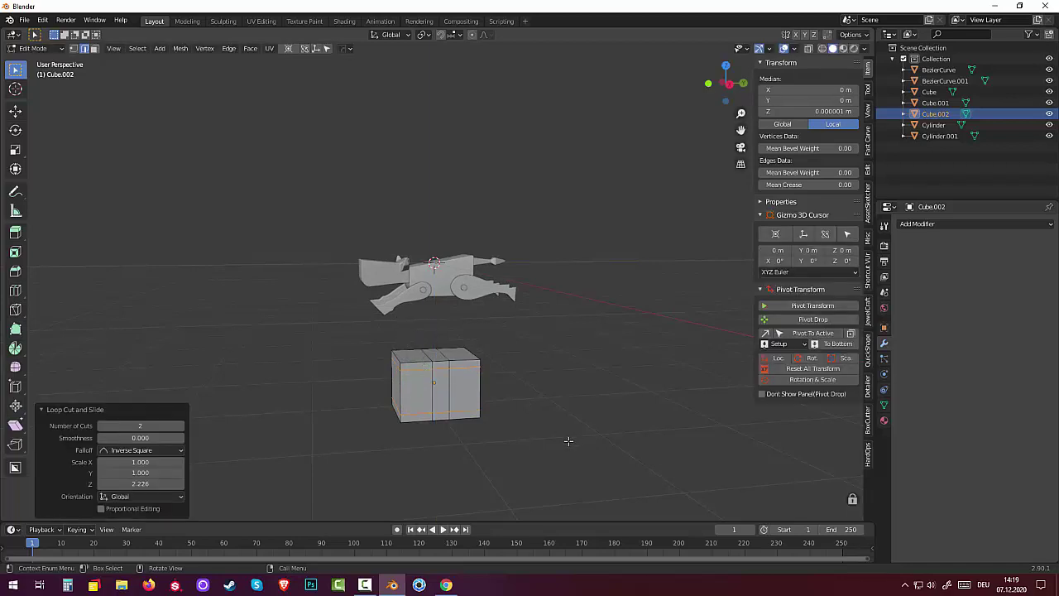
{"action": "key", "text": "alt+a"}
{"action": "middle_click_drag", "start_coordinate": [574, 438], "coordinate": [559, 427]}
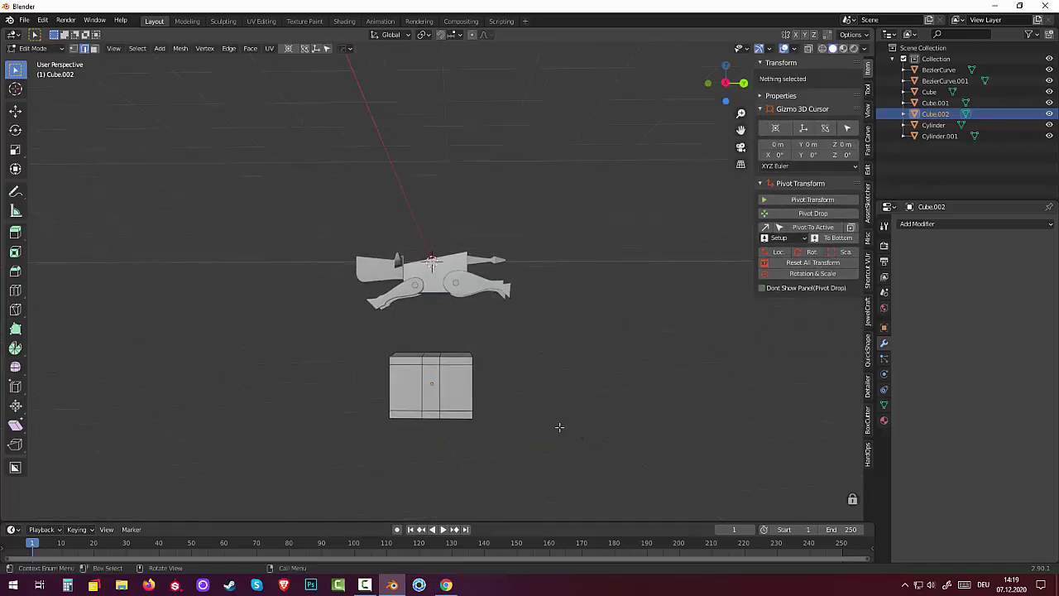
{"action": "mouse_move", "coordinate": [546, 423]}
{"action": "middle_mouse_down"}
{"action": "mouse_move", "coordinate": [537, 448]}
{"action": "mouse_move", "coordinate": [502, 416]}
{"action": "middle_mouse_up"}
Add a vertical loop near the right side and another slid to -0.402 near the left.
{"action": "left_click", "coordinate": [465, 368]}
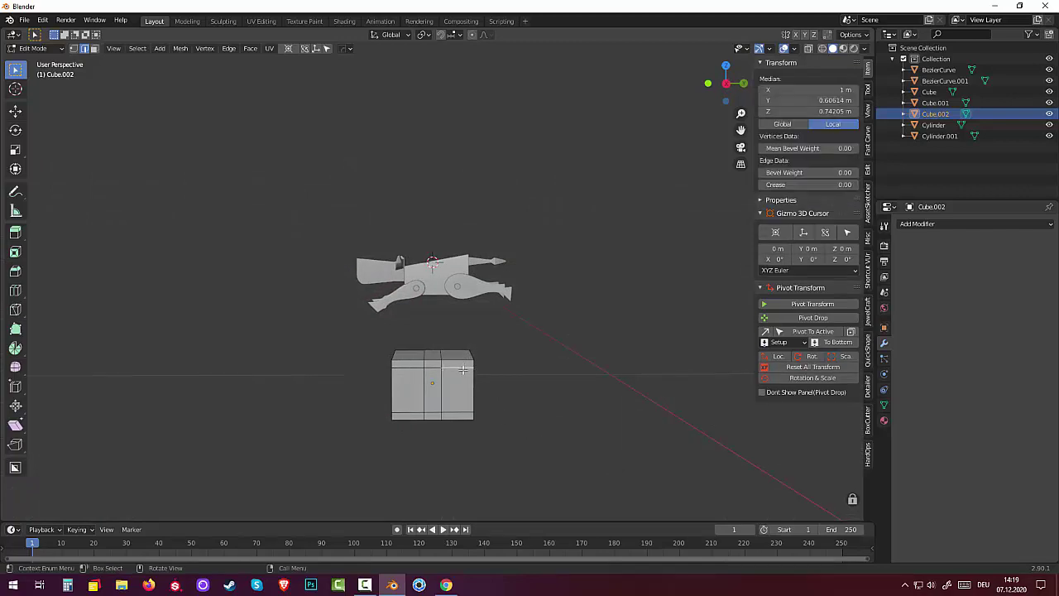
{"action": "key", "text": "ctrl+r"}
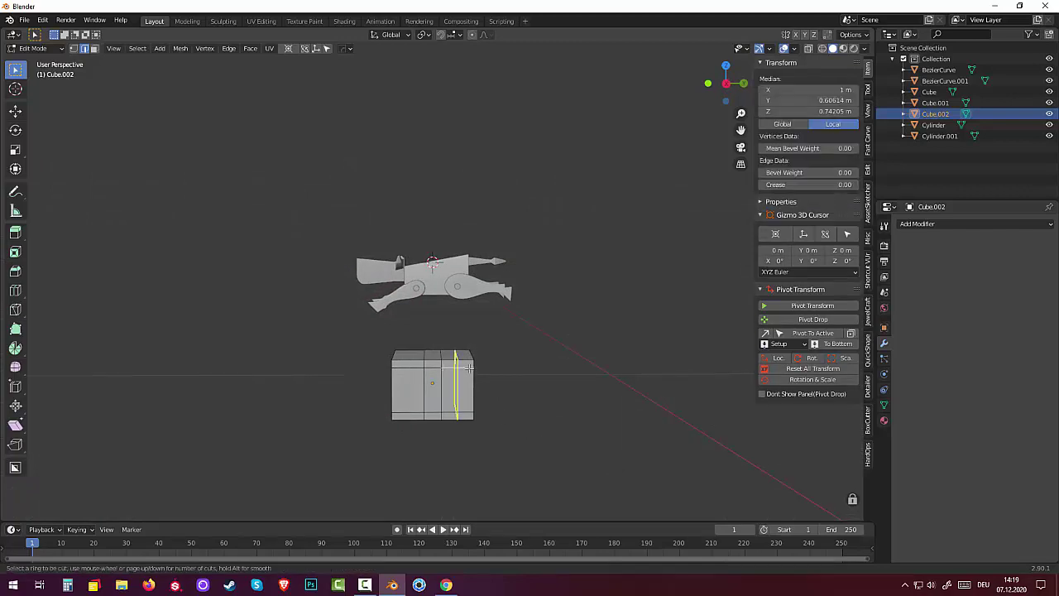
{"action": "left_click", "coordinate": [468, 367]}
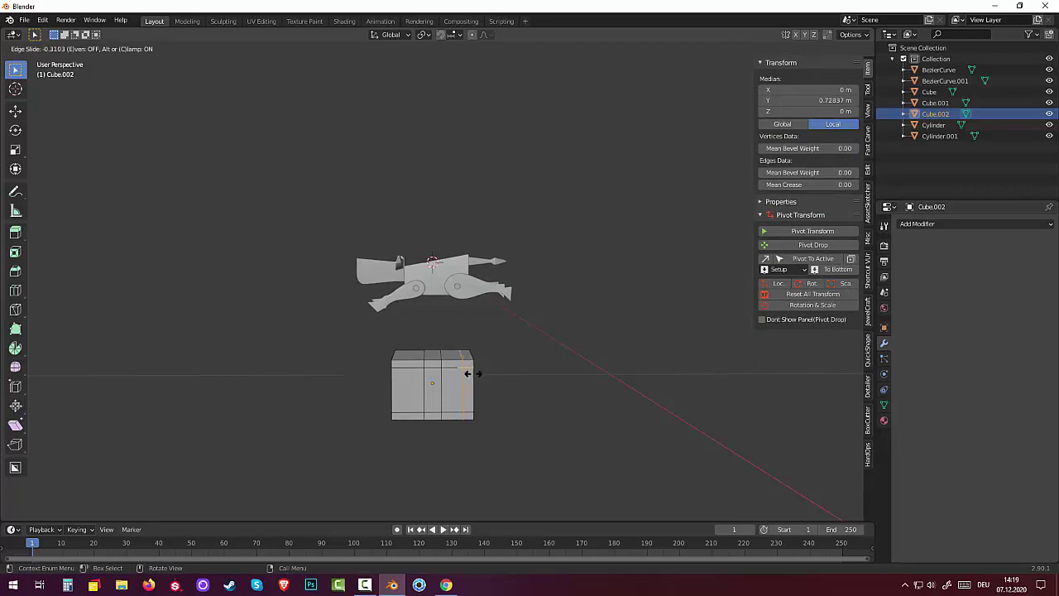
{"action": "left_click", "coordinate": [467, 373]}
{"action": "key", "text": "ctrl+r"}
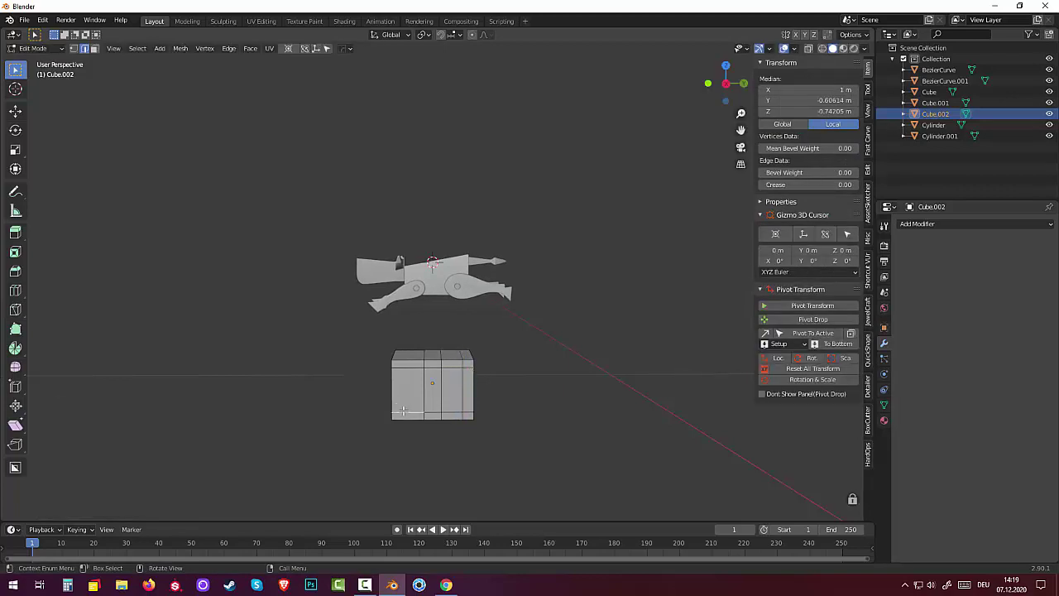
{"action": "left_click", "coordinate": [401, 407]}
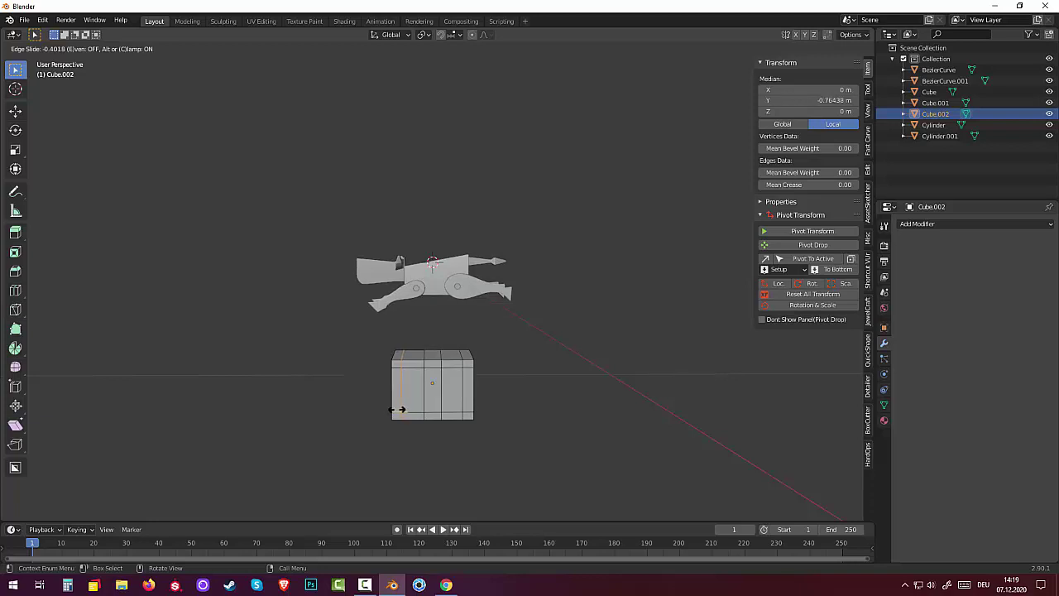
{"action": "left_click", "coordinate": [397, 409]}
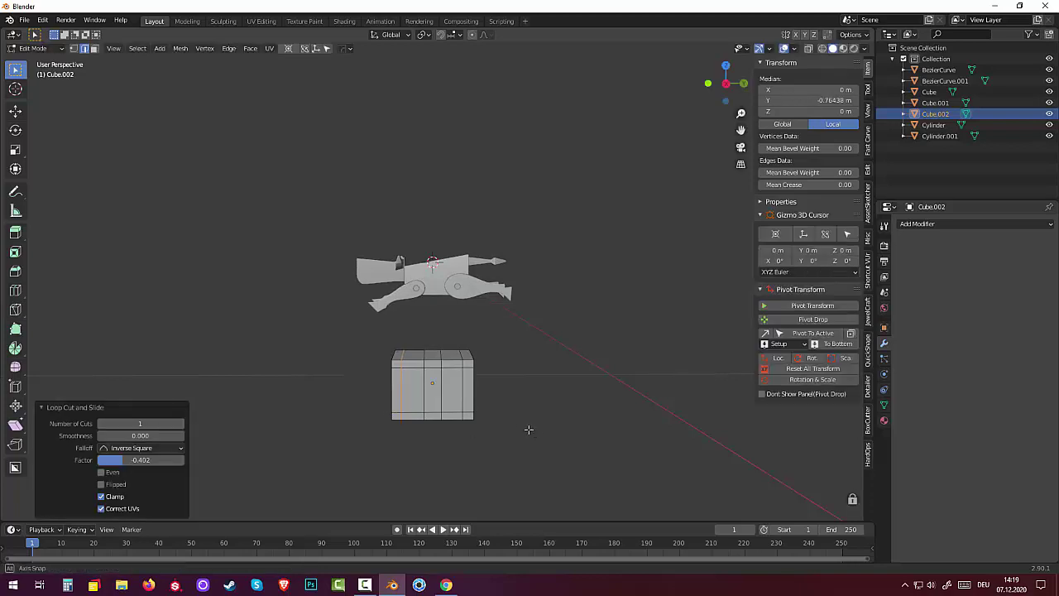
{"action": "middle_click_drag", "start_coordinate": [529, 428], "coordinate": [378, 422]}
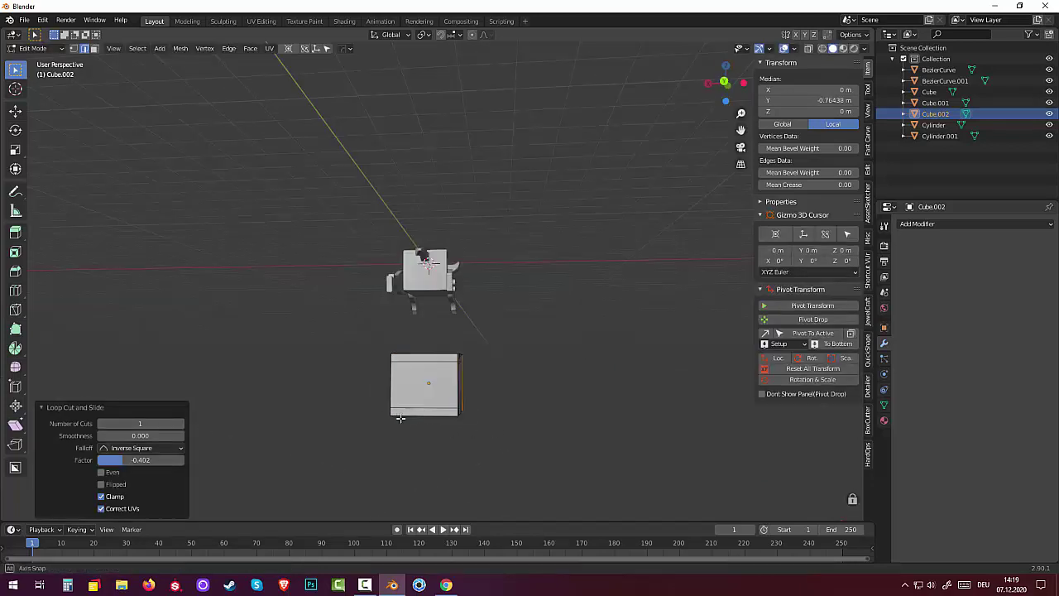
{"action": "left_click", "coordinate": [425, 381]}
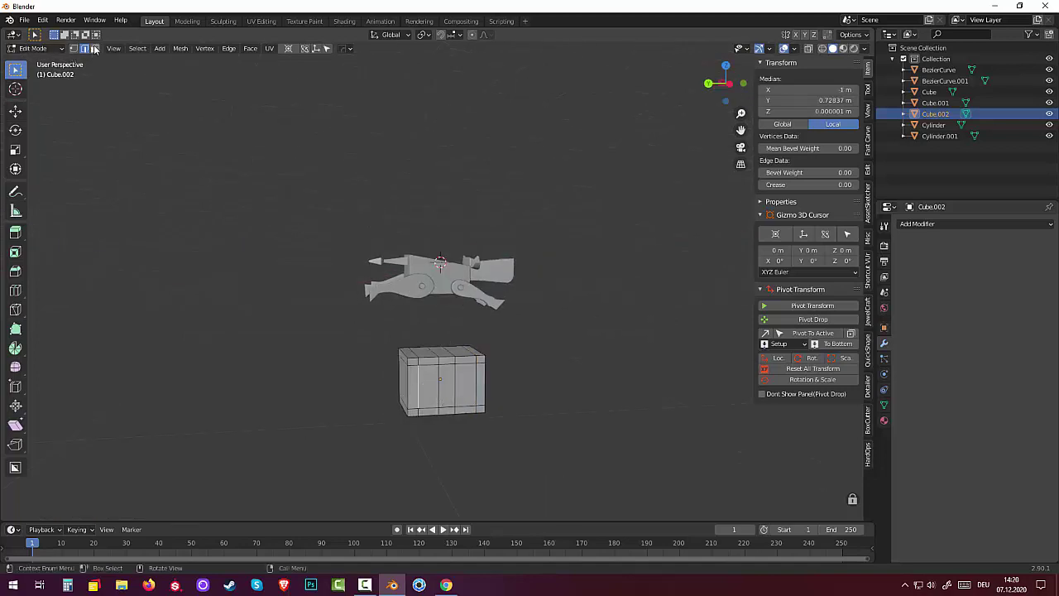
In face select mode, bridge the two front panels, then undo the result.
{"action": "left_click", "coordinate": [95, 49]}
{"action": "left_click", "coordinate": [462, 384]}
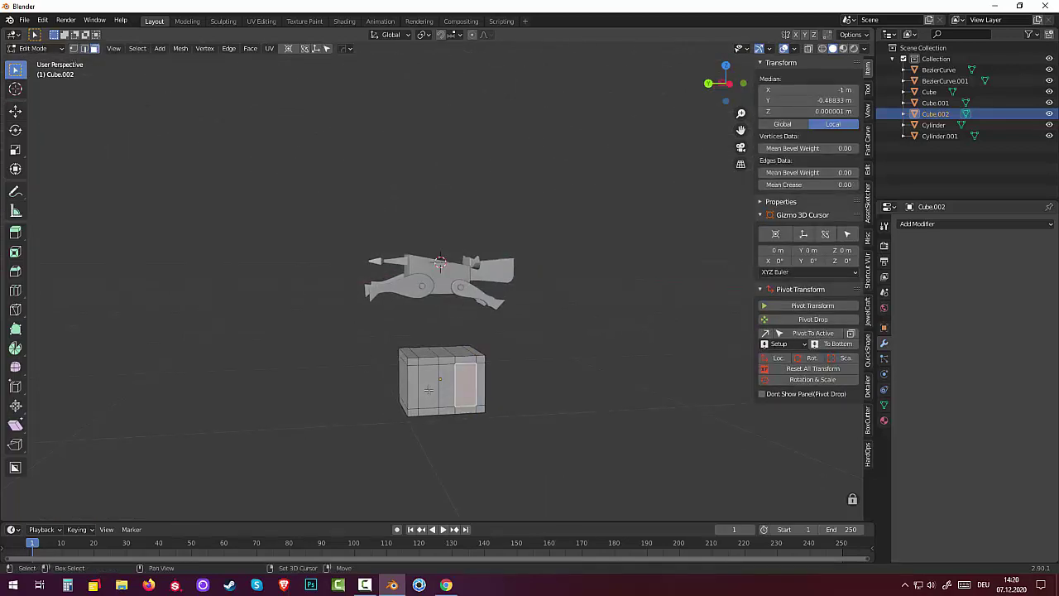
{"action": "left_click", "coordinate": [426, 392], "text": "shift"}
{"action": "mouse_move", "coordinate": [499, 425]}
{"action": "middle_mouse_down"}
{"action": "mouse_move", "coordinate": [711, 416]}
{"action": "mouse_move", "coordinate": [441, 408]}
{"action": "middle_mouse_up"}
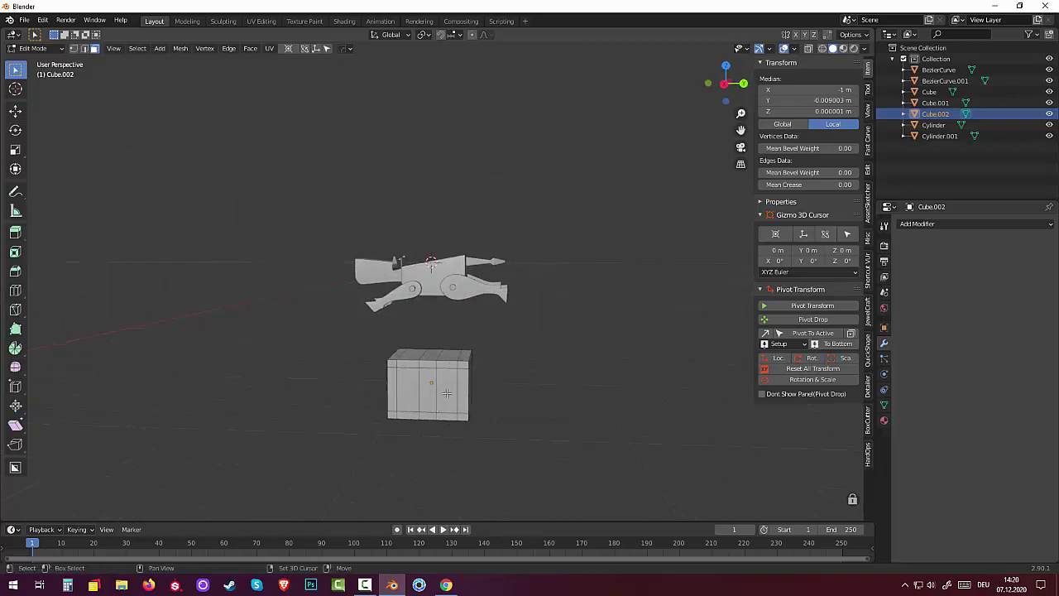
{"action": "left_click", "coordinate": [447, 393]}
{"action": "left_click", "coordinate": [408, 394], "text": "shift"}
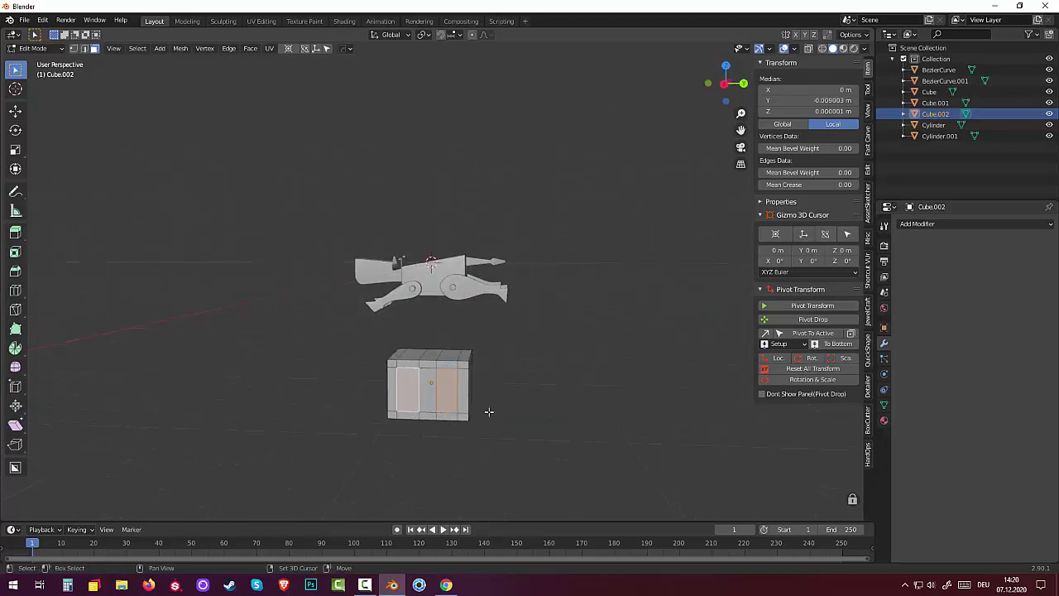
{"action": "left_click", "coordinate": [229, 48]}
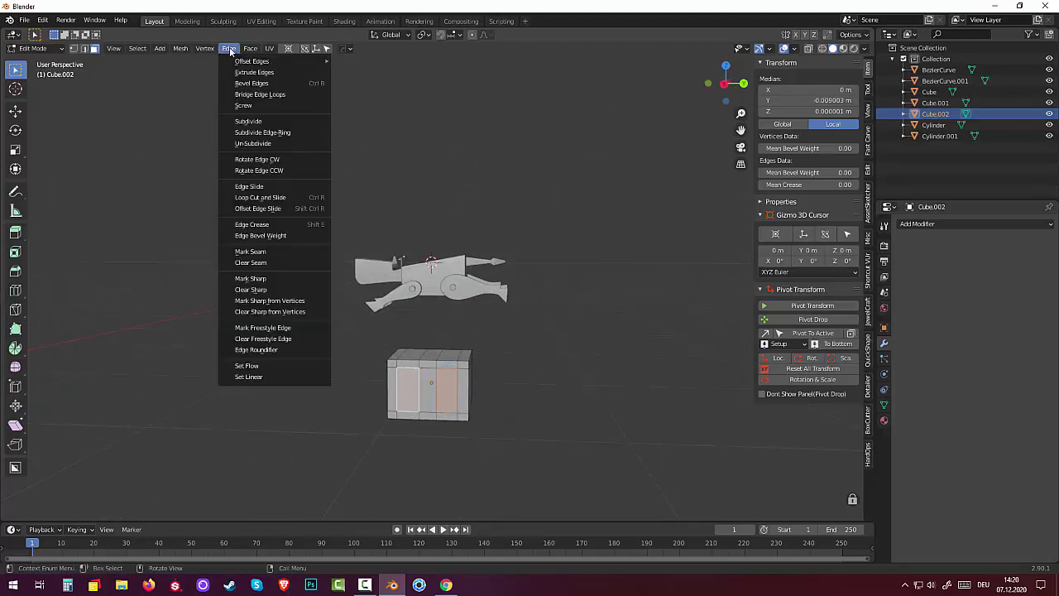
{"action": "left_click", "coordinate": [253, 93]}
{"action": "middle_click_drag", "start_coordinate": [492, 365], "coordinate": [304, 357]}
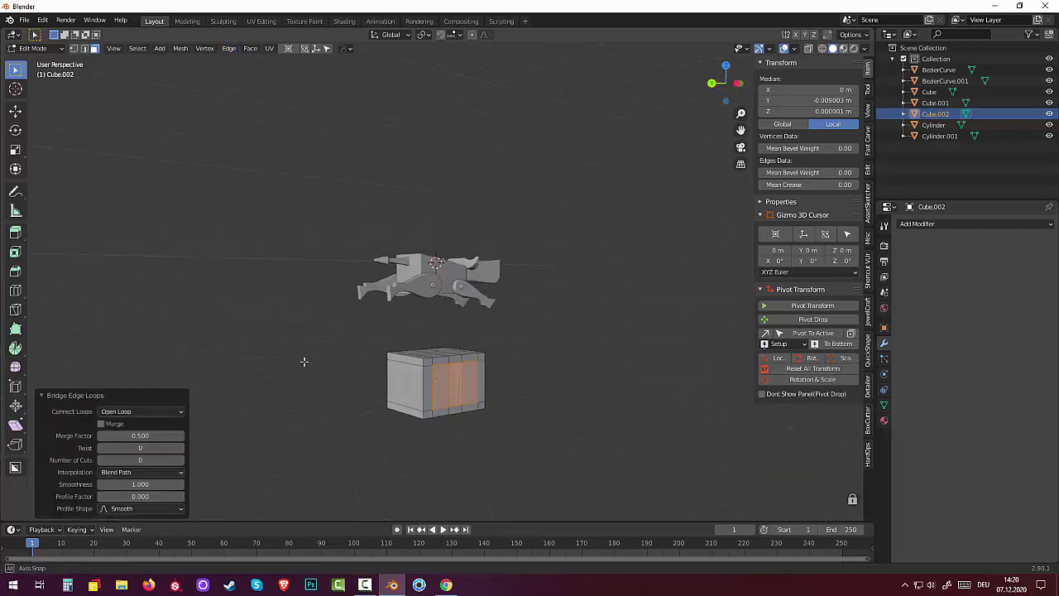
{"action": "key", "text": "ctrl+z"}
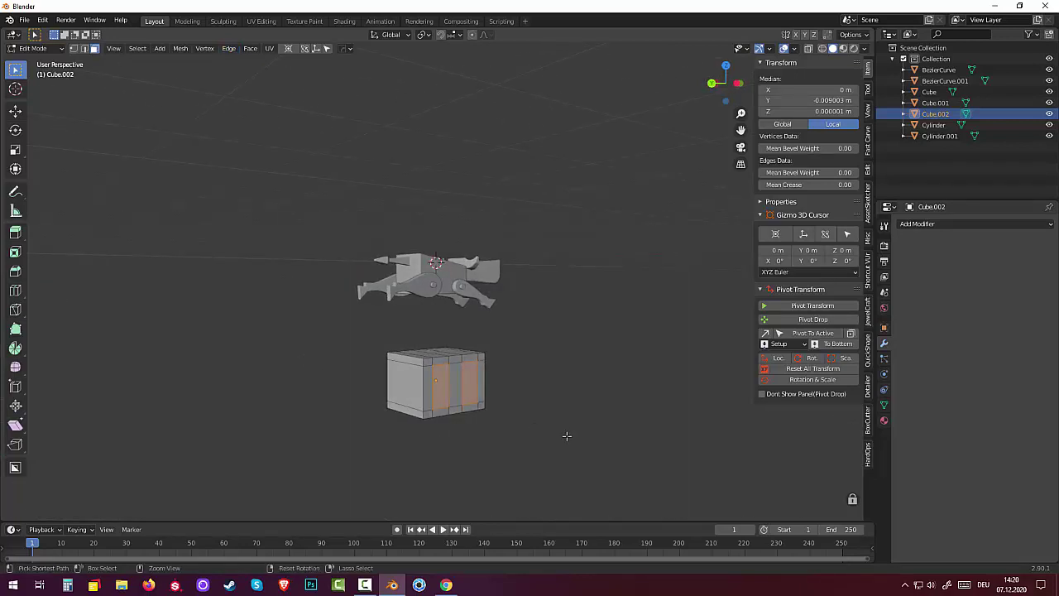
Bridge edge loops between two opposite right-side faces to cut the first opening.
{"action": "left_click", "coordinate": [595, 401]}
{"action": "mouse_move", "coordinate": [600, 394]}
{"action": "middle_mouse_down"}
{"action": "mouse_move", "coordinate": [725, 413]}
{"action": "mouse_move", "coordinate": [431, 393]}
{"action": "middle_mouse_up"}
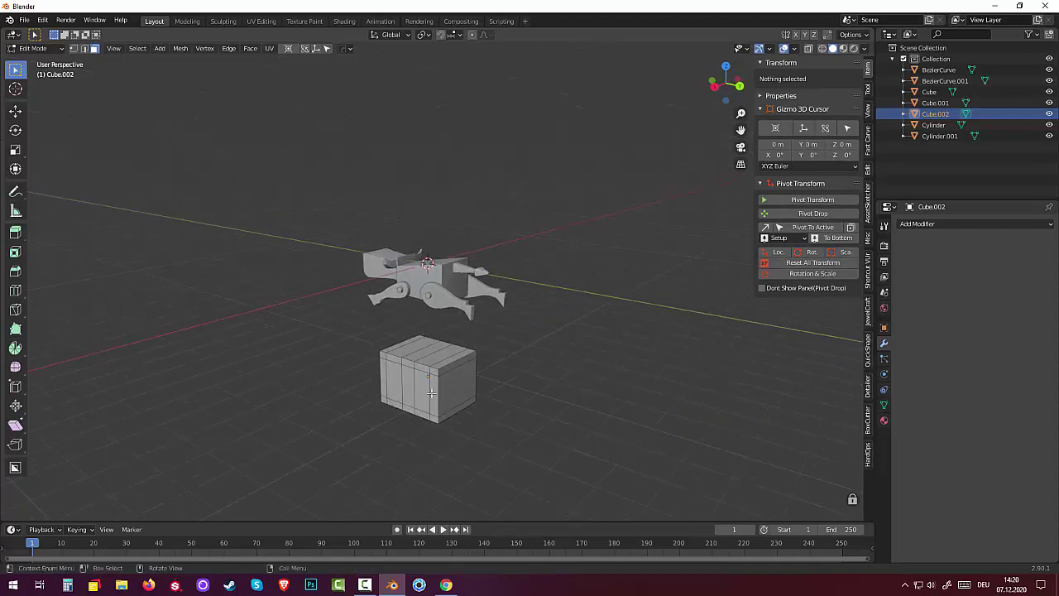
{"action": "left_click", "coordinate": [431, 393]}
{"action": "middle_click_drag", "start_coordinate": [497, 402], "coordinate": [436, 383]}
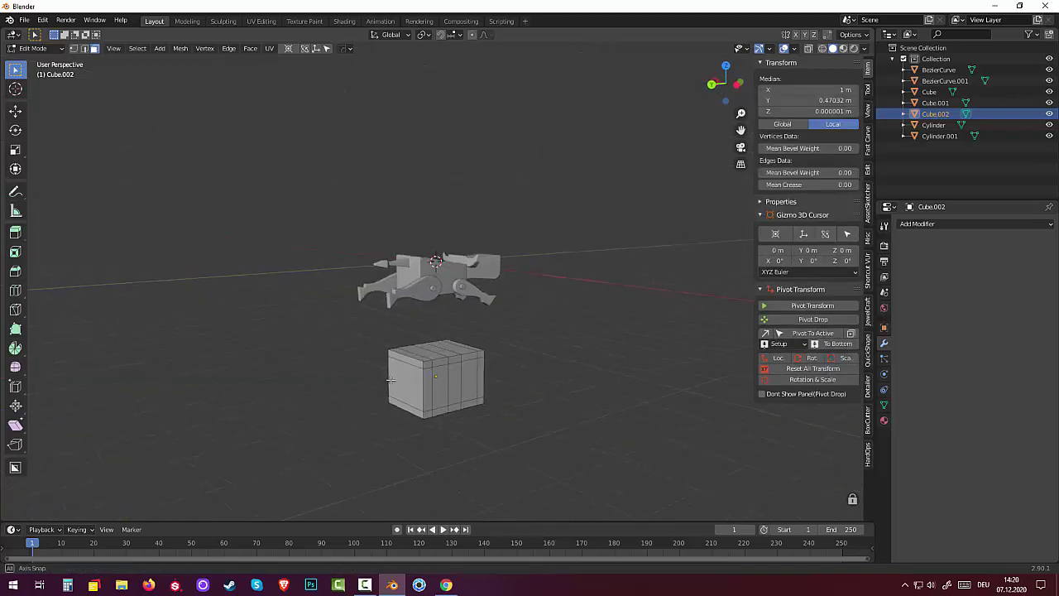
{"action": "left_click", "coordinate": [436, 383], "text": "shift"}
{"action": "left_click", "coordinate": [230, 49]}
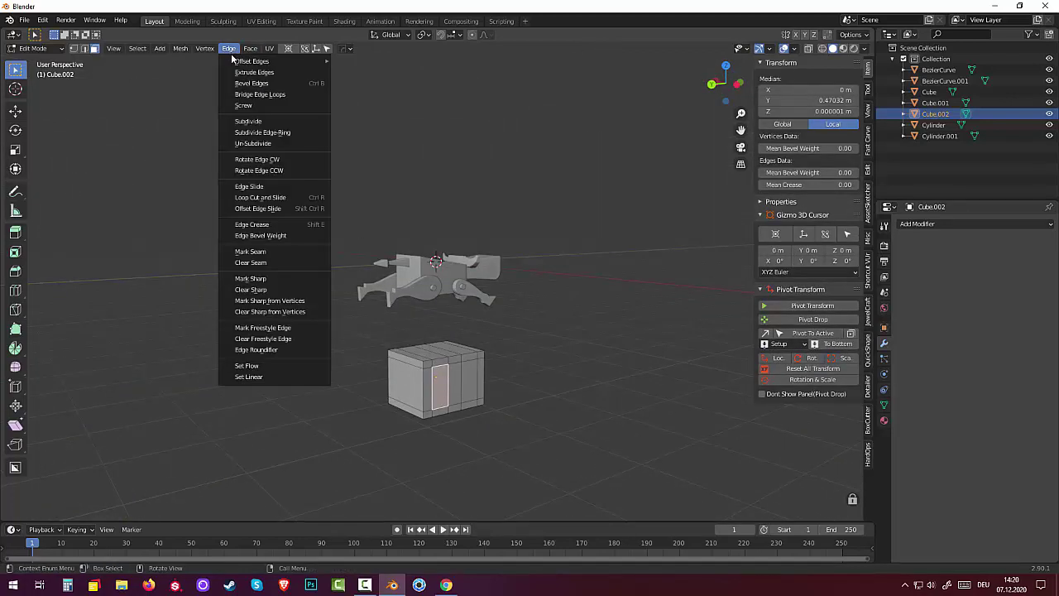
{"action": "left_click", "coordinate": [263, 94]}
{"action": "mouse_move", "coordinate": [468, 379]}
{"action": "middle_mouse_down"}
{"action": "mouse_move", "coordinate": [595, 406]}
{"action": "mouse_move", "coordinate": [693, 386]}
{"action": "mouse_move", "coordinate": [647, 390]}
{"action": "middle_mouse_up"}
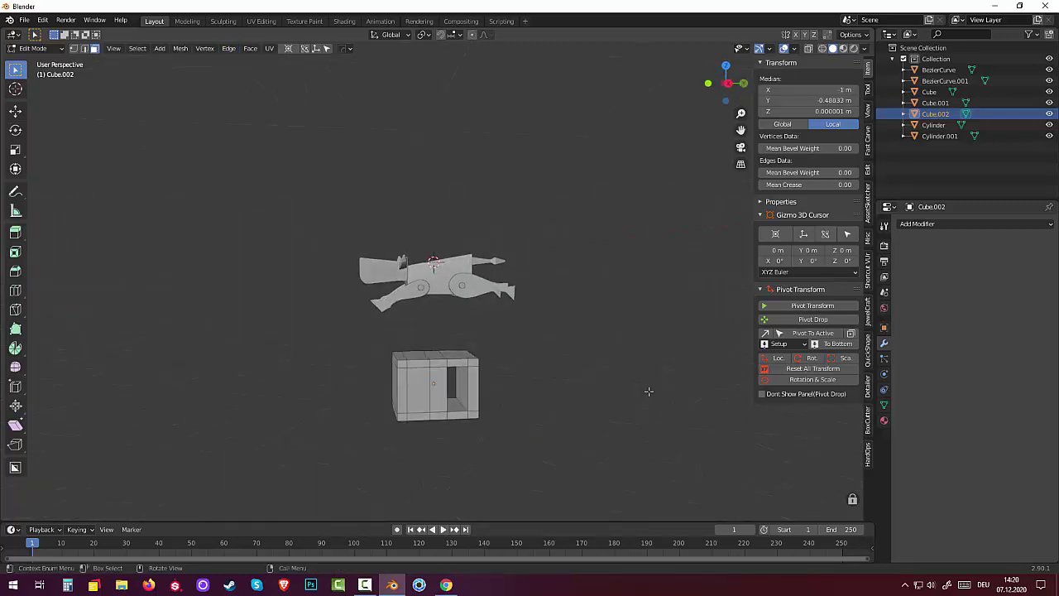
Bridge edge loops on the left panels to cut the second opening, then deselect all.
{"action": "left_click", "coordinate": [420, 387]}
{"action": "left_click", "coordinate": [250, 50]}
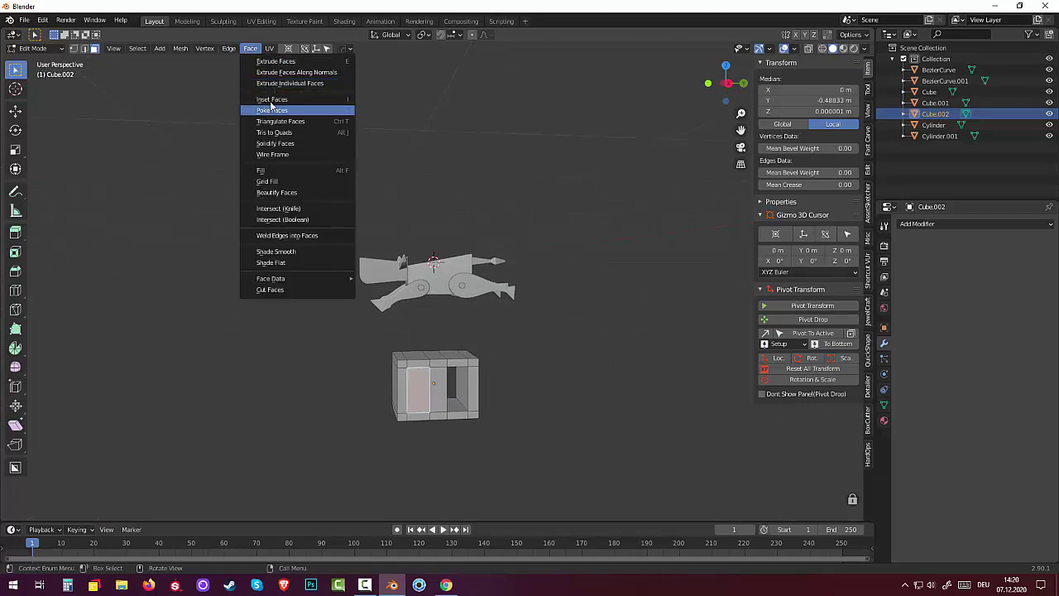
{"action": "left_click", "coordinate": [227, 47]}
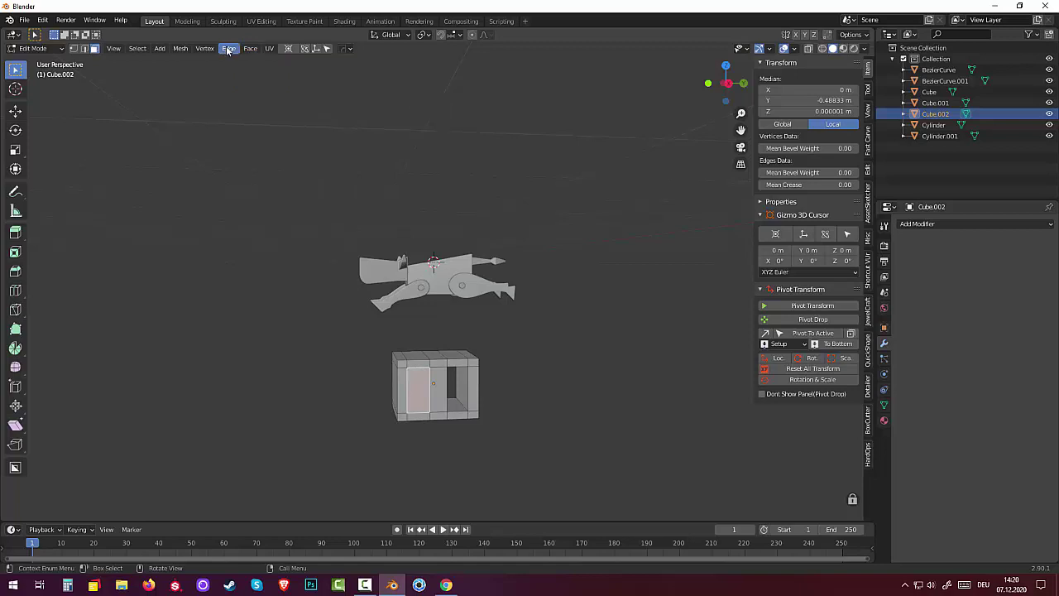
{"action": "left_click", "coordinate": [225, 47]}
{"action": "left_click", "coordinate": [264, 93]}
{"action": "left_click", "coordinate": [588, 434]}
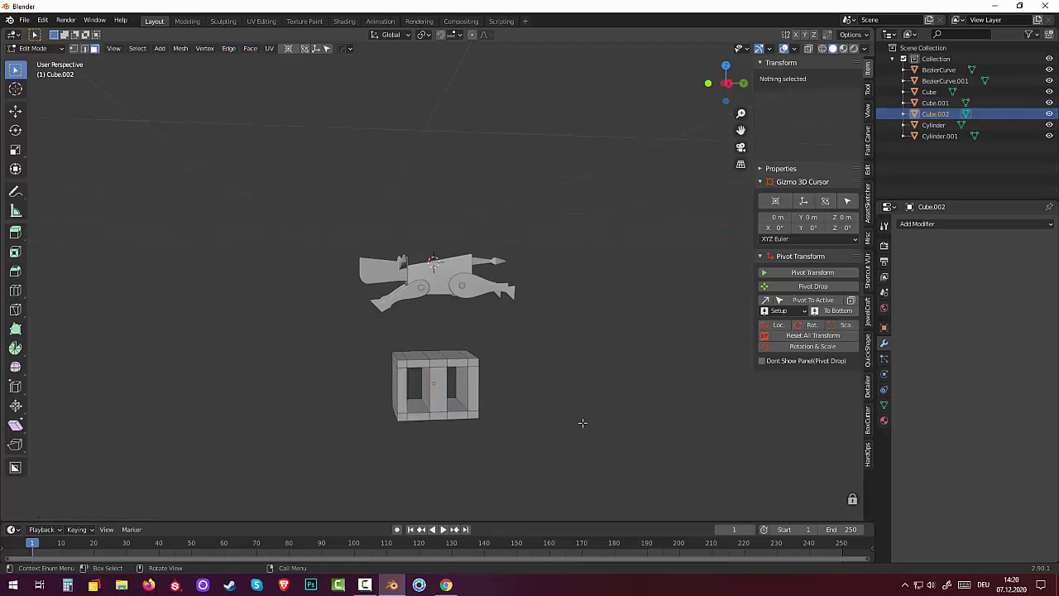
{"action": "mouse_move", "coordinate": [579, 425]}
{"action": "middle_mouse_down"}
{"action": "mouse_move", "coordinate": [648, 358]}
{"action": "mouse_move", "coordinate": [655, 372]}
{"action": "middle_mouse_up"}
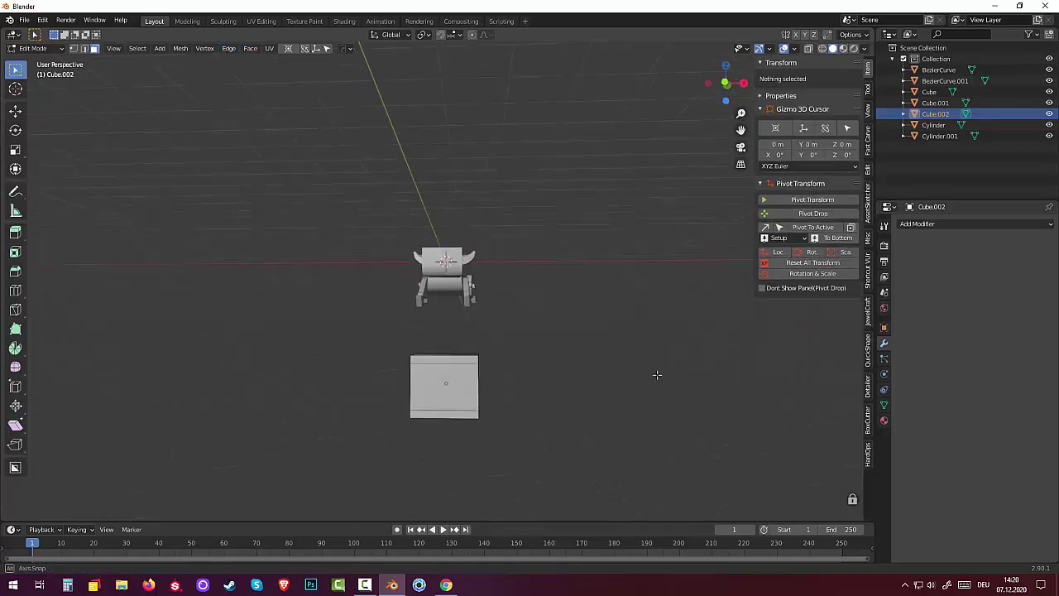
Add two loop cuts around the cube and spread them apart along X by 2.263.
{"action": "left_click", "coordinate": [457, 367]}
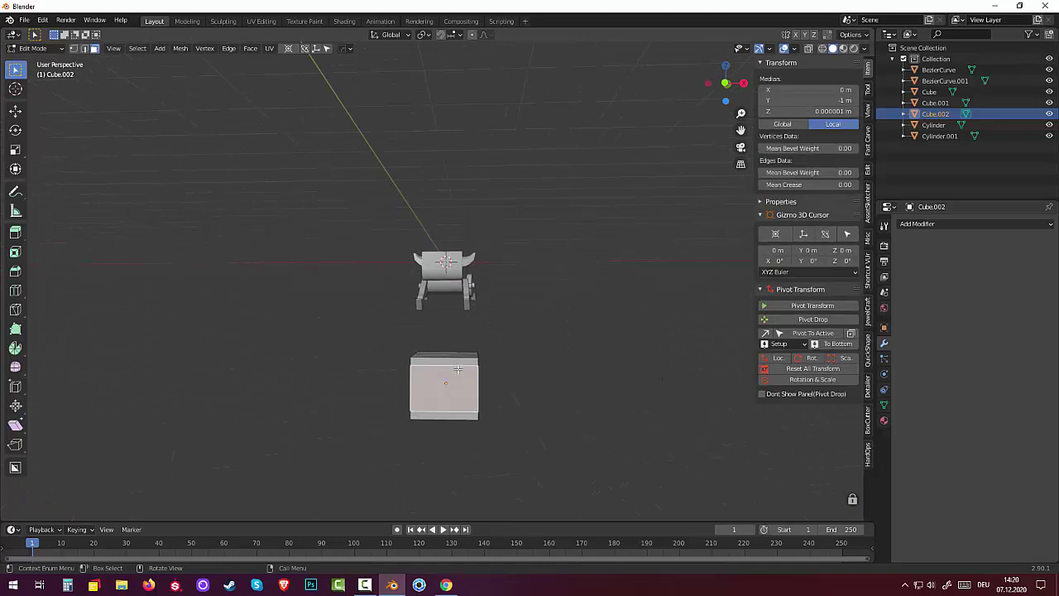
{"action": "key", "text": "ctrl+r"}
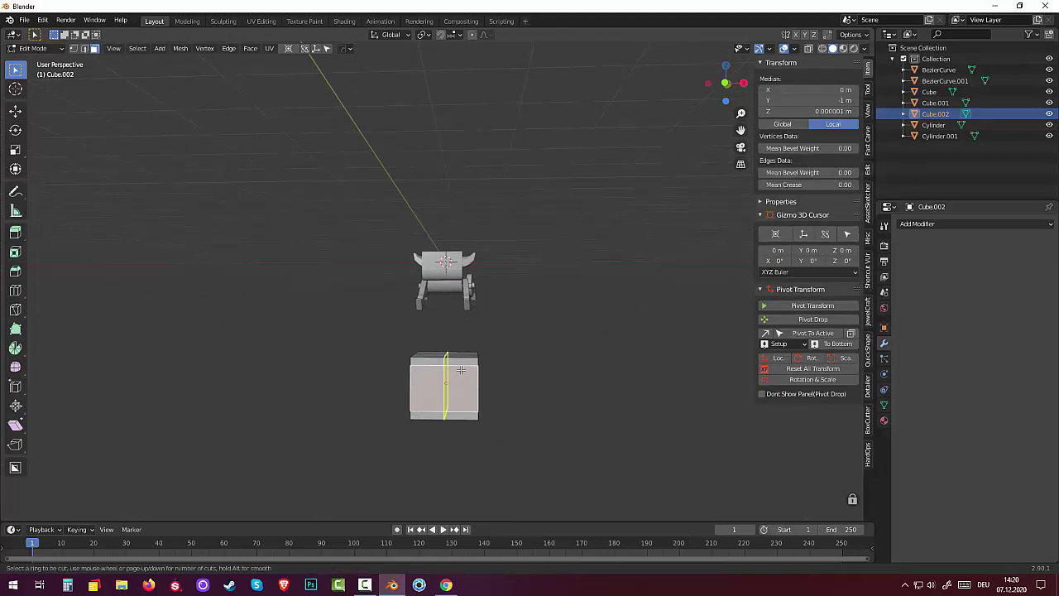
{"action": "scroll", "coordinate": [460, 370], "scroll_direction": "up", "scroll_amount": 1}
{"action": "left_click", "coordinate": [461, 370]}
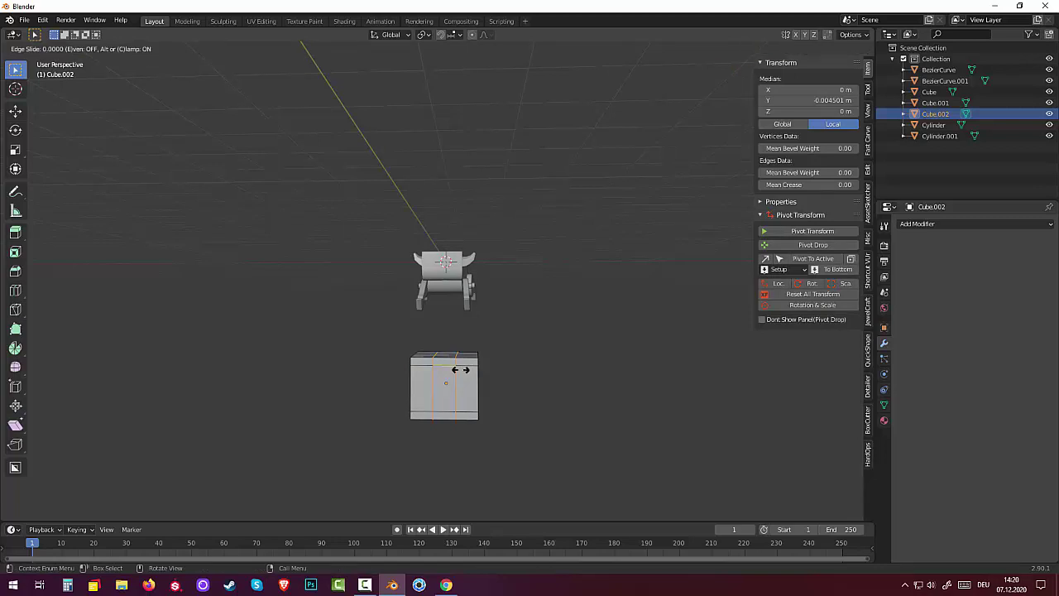
{"action": "right_click", "coordinate": [460, 369]}
{"action": "key", "text": "s"}
{"action": "key", "text": "x"}
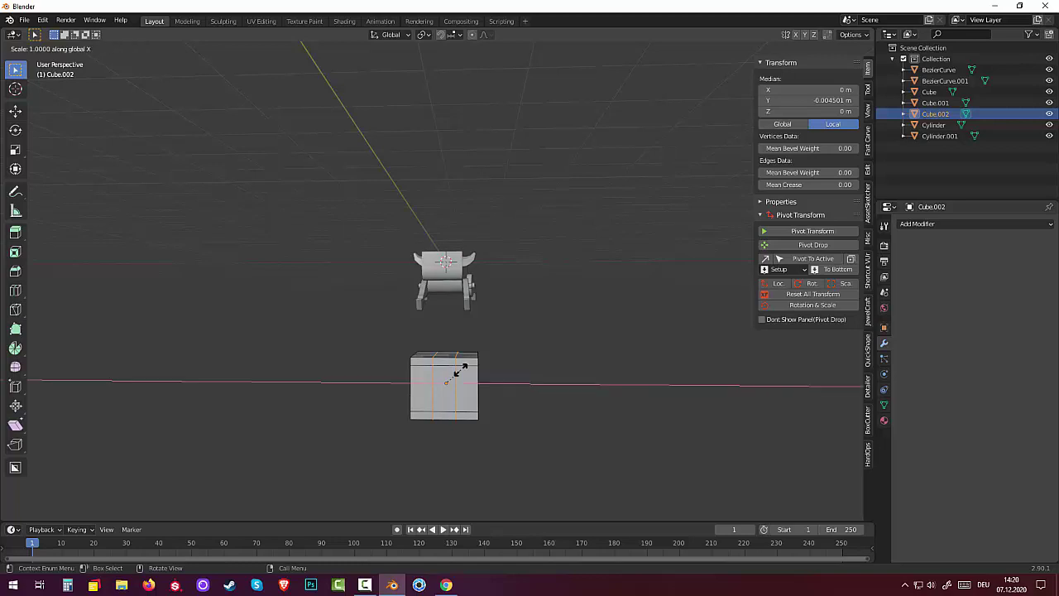
{"action": "left_click", "coordinate": [488, 374]}
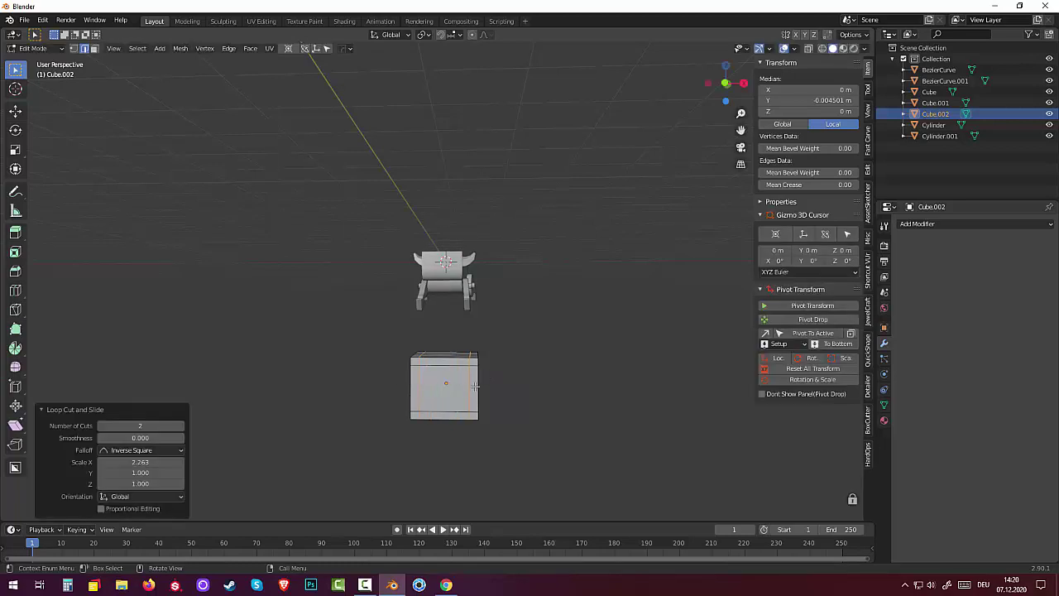
Switch to face select mode and select a side face of the cube.
{"action": "left_click", "coordinate": [447, 383]}
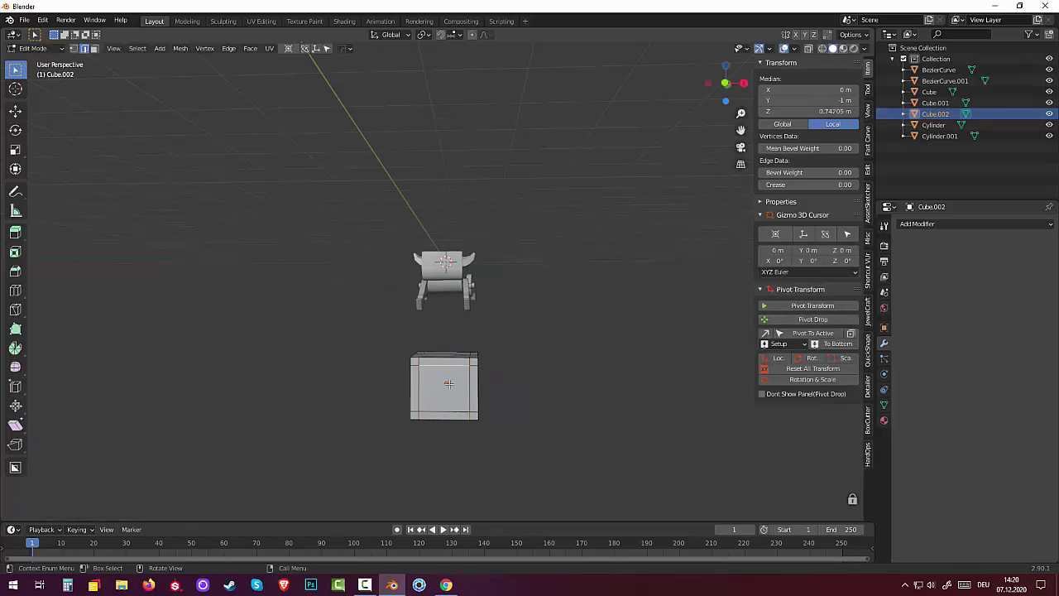
{"action": "left_click", "coordinate": [95, 49]}
{"action": "left_click", "coordinate": [457, 407]}
{"action": "mouse_move", "coordinate": [457, 407]}
{"action": "middle_mouse_down"}
{"action": "mouse_move", "coordinate": [537, 407]}
{"action": "mouse_move", "coordinate": [343, 412]}
{"action": "middle_mouse_up"}
{"action": "left_click", "coordinate": [440, 397]}
{"action": "mouse_move", "coordinate": [499, 406]}
{"action": "middle_mouse_down"}
{"action": "mouse_move", "coordinate": [638, 397]}
{"action": "mouse_move", "coordinate": [783, 405]}
{"action": "mouse_move", "coordinate": [494, 267]}
{"action": "middle_mouse_up"}
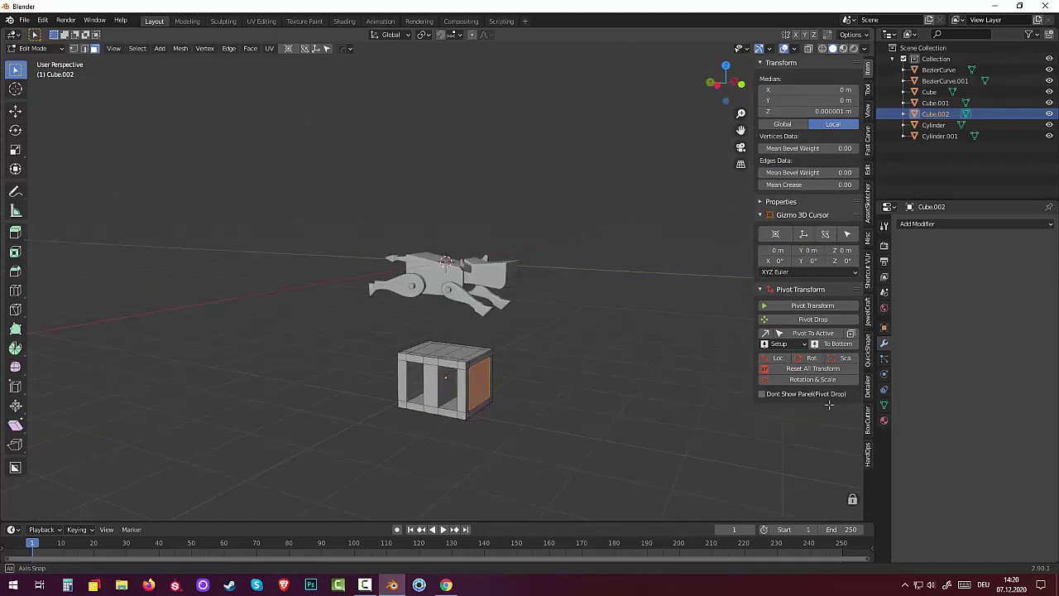
Bridge the selected edge loops, then delete the crate's front panel face.
{"action": "left_click", "coordinate": [229, 48]}
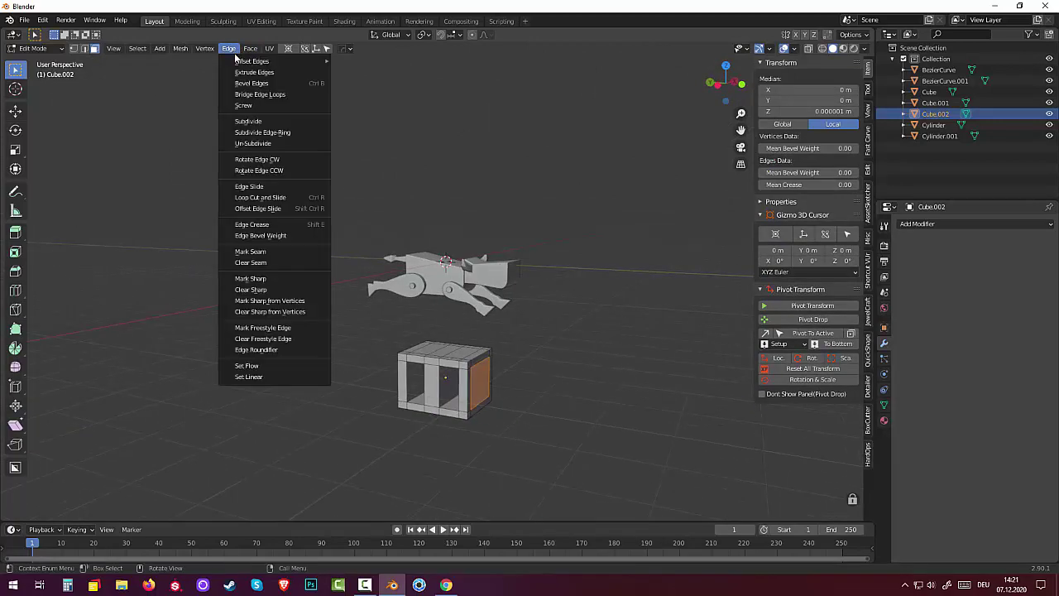
{"action": "left_click", "coordinate": [275, 98]}
{"action": "mouse_move", "coordinate": [594, 314]}
{"action": "middle_mouse_down"}
{"action": "mouse_move", "coordinate": [436, 286]}
{"action": "mouse_move", "coordinate": [326, 313]}
{"action": "mouse_move", "coordinate": [485, 303]}
{"action": "mouse_move", "coordinate": [567, 317]}
{"action": "mouse_move", "coordinate": [529, 321]}
{"action": "mouse_move", "coordinate": [546, 301]}
{"action": "mouse_move", "coordinate": [654, 317]}
{"action": "mouse_move", "coordinate": [692, 304]}
{"action": "mouse_move", "coordinate": [553, 314]}
{"action": "mouse_move", "coordinate": [516, 302]}
{"action": "mouse_move", "coordinate": [474, 362]}
{"action": "mouse_move", "coordinate": [480, 393]}
{"action": "mouse_move", "coordinate": [491, 396]}
{"action": "middle_mouse_up"}
{"action": "left_click", "coordinate": [456, 392]}
{"action": "key", "text": "x"}
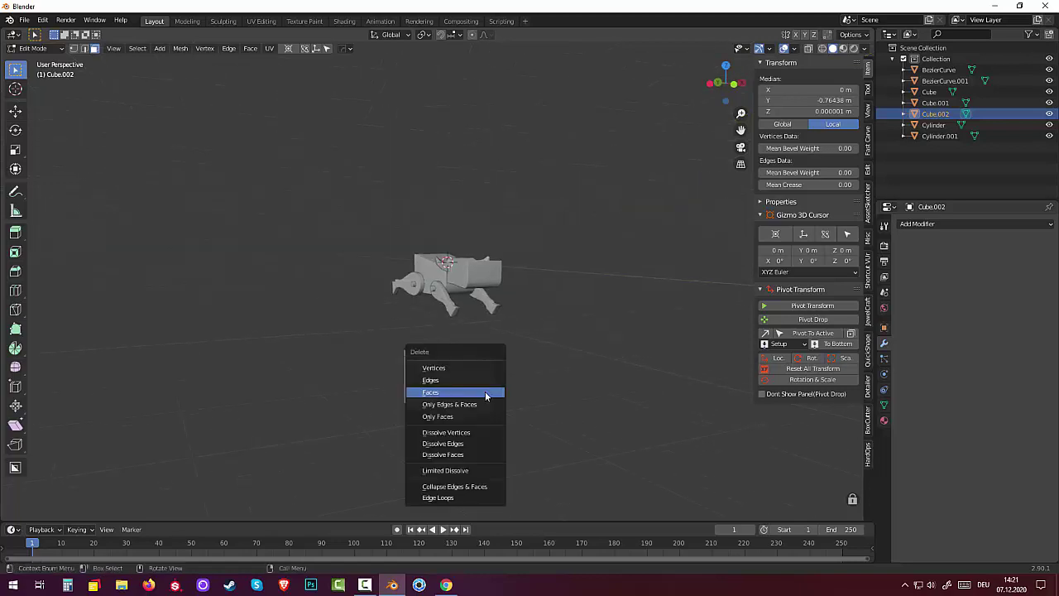
{"action": "left_click", "coordinate": [442, 394]}
Delete three more inner panel faces, including a side panel.
{"action": "left_click", "coordinate": [458, 395]}
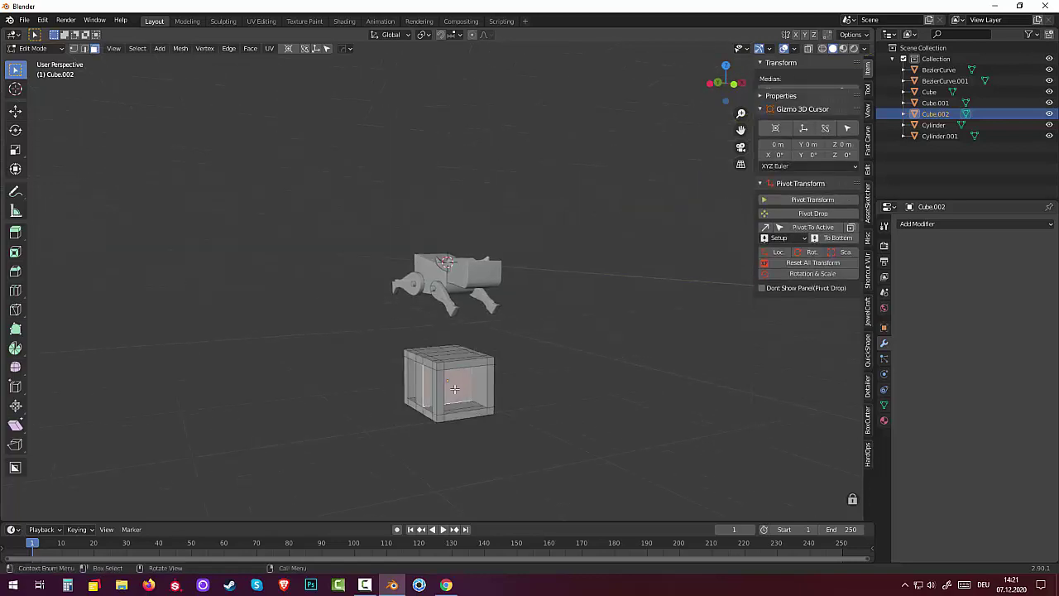
{"action": "key", "text": "x"}
{"action": "left_click", "coordinate": [419, 391]}
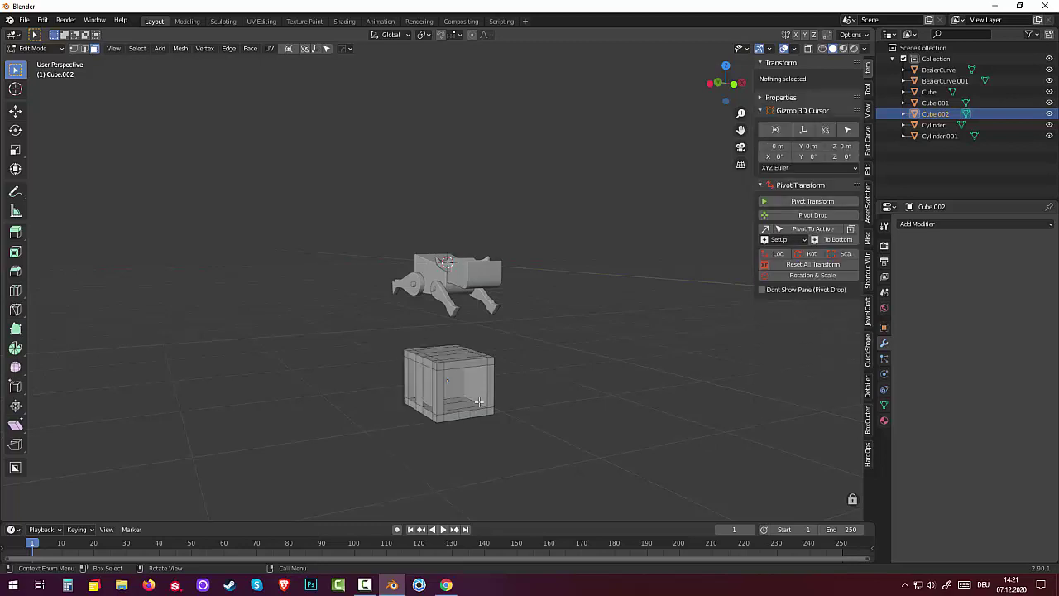
{"action": "mouse_move", "coordinate": [419, 395]}
{"action": "middle_mouse_down"}
{"action": "mouse_move", "coordinate": [180, 409]}
{"action": "mouse_move", "coordinate": [427, 399]}
{"action": "mouse_move", "coordinate": [397, 389]}
{"action": "middle_mouse_up"}
{"action": "left_click", "coordinate": [425, 393]}
{"action": "key", "text": "x"}
{"action": "left_click", "coordinate": [409, 391]}
{"action": "left_click", "coordinate": [429, 384]}
{"action": "key", "text": "x"}
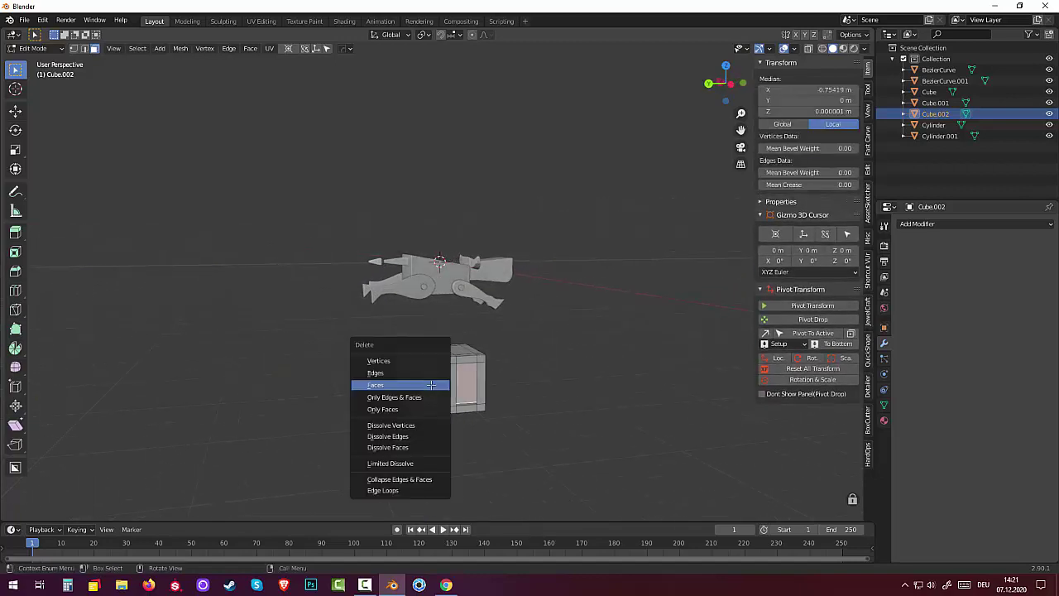
{"action": "left_click", "coordinate": [410, 383]}
Delete the remaining panel faces so the box frame is open on every side.
{"action": "mouse_move", "coordinate": [506, 400]}
{"action": "middle_mouse_down"}
{"action": "mouse_move", "coordinate": [620, 391]}
{"action": "mouse_move", "coordinate": [562, 381]}
{"action": "mouse_move", "coordinate": [518, 413]}
{"action": "middle_mouse_up"}
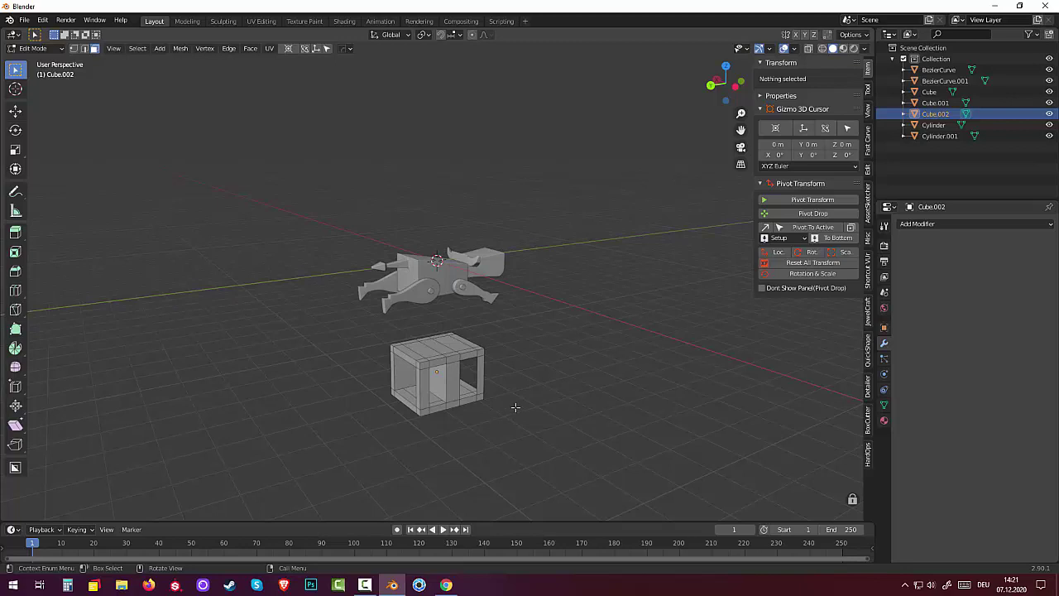
{"action": "mouse_move", "coordinate": [495, 373]}
{"action": "middle_mouse_down"}
{"action": "mouse_move", "coordinate": [720, 343]}
{"action": "mouse_move", "coordinate": [660, 357]}
{"action": "mouse_move", "coordinate": [482, 351]}
{"action": "middle_mouse_up"}
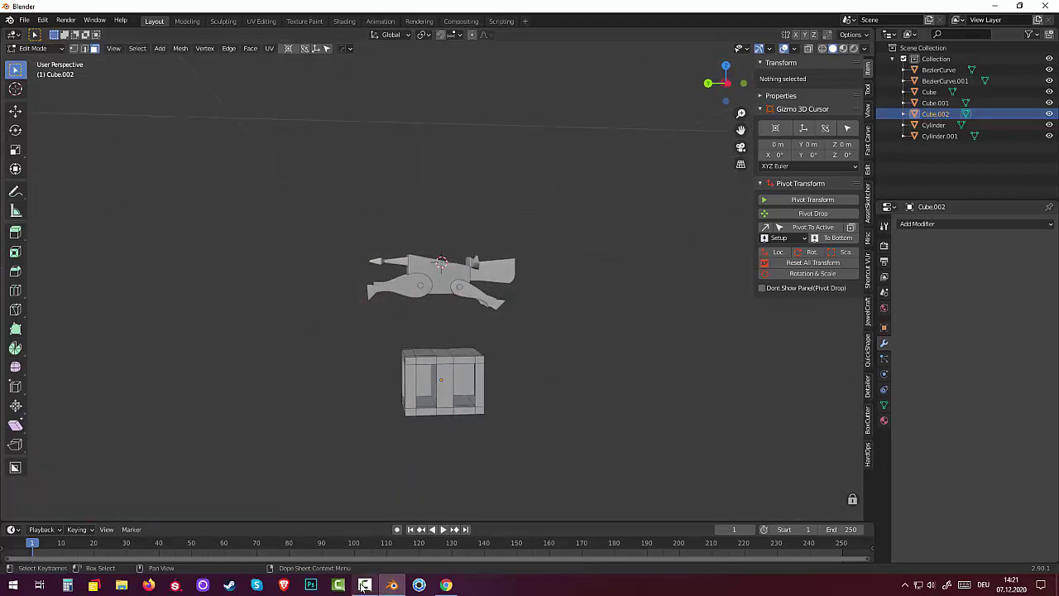
{"action": "mouse_move", "coordinate": [446, 585]}
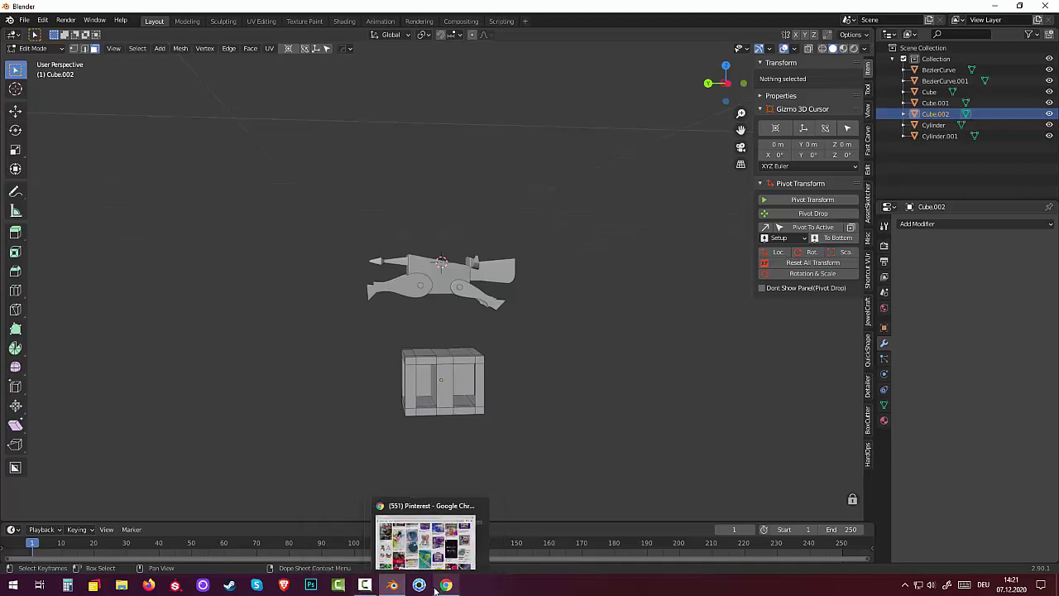
{"action": "mouse_move", "coordinate": [527, 419]}
{"action": "middle_mouse_down"}
{"action": "mouse_move", "coordinate": [489, 431]}
{"action": "mouse_move", "coordinate": [479, 389]}
{"action": "middle_mouse_up"}
{"action": "left_click", "coordinate": [453, 381]}
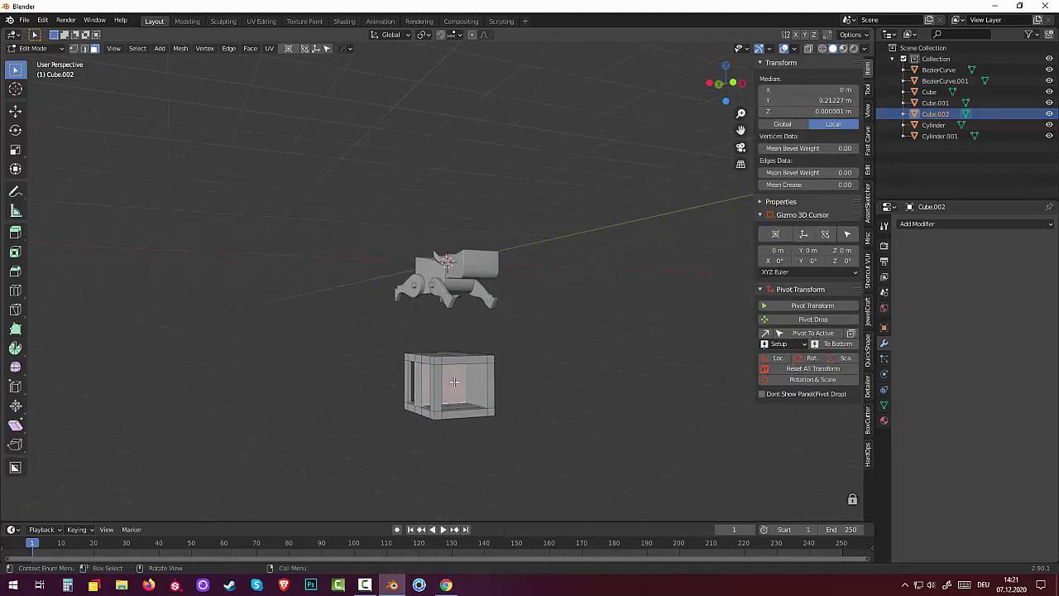
{"action": "key", "text": "x"}
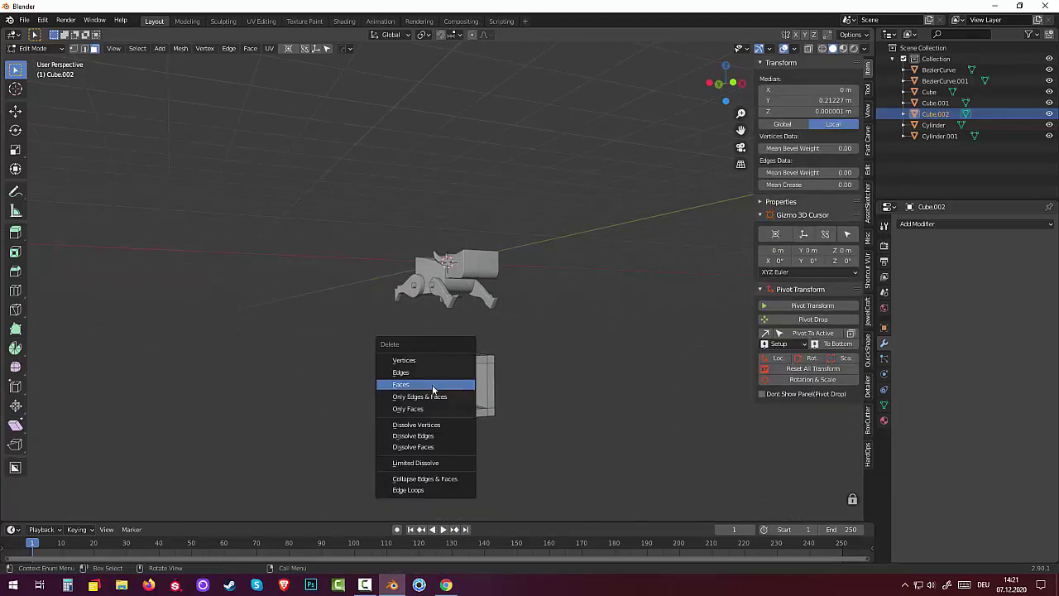
{"action": "left_click", "coordinate": [433, 385]}
{"action": "middle_click_drag", "start_coordinate": [511, 399], "coordinate": [426, 397]}
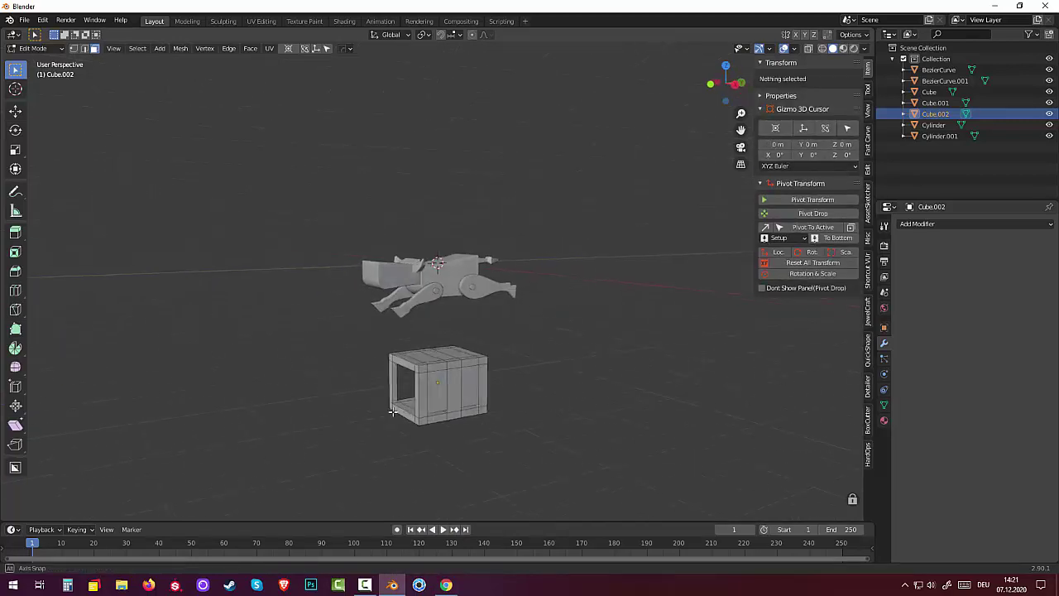
{"action": "left_click", "coordinate": [426, 398]}
{"action": "key", "text": "x"}
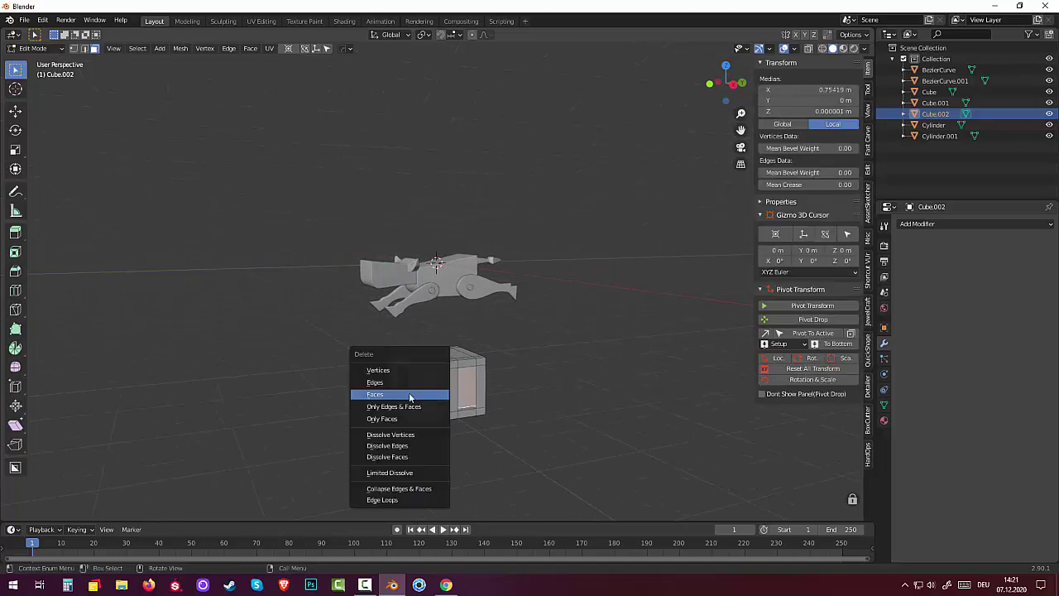
{"action": "left_click", "coordinate": [410, 394]}
{"action": "mouse_move", "coordinate": [409, 397]}
{"action": "middle_mouse_down"}
{"action": "mouse_move", "coordinate": [836, 395]}
{"action": "mouse_move", "coordinate": [15, 397]}
{"action": "mouse_move", "coordinate": [99, 385]}
{"action": "mouse_move", "coordinate": [130, 392]}
{"action": "mouse_move", "coordinate": [144, 434]}
{"action": "mouse_move", "coordinate": [100, 413]}
{"action": "mouse_move", "coordinate": [4, 423]}
{"action": "mouse_move", "coordinate": [861, 418]}
{"action": "mouse_move", "coordinate": [780, 386]}
{"action": "mouse_move", "coordinate": [693, 369]}
{"action": "mouse_move", "coordinate": [621, 397]}
{"action": "mouse_move", "coordinate": [560, 389]}
{"action": "mouse_move", "coordinate": [576, 394]}
{"action": "mouse_move", "coordinate": [441, 401]}
{"action": "mouse_move", "coordinate": [438, 389]}
{"action": "mouse_move", "coordinate": [446, 401]}
{"action": "mouse_move", "coordinate": [560, 405]}
{"action": "mouse_move", "coordinate": [461, 354]}
{"action": "middle_mouse_up"}
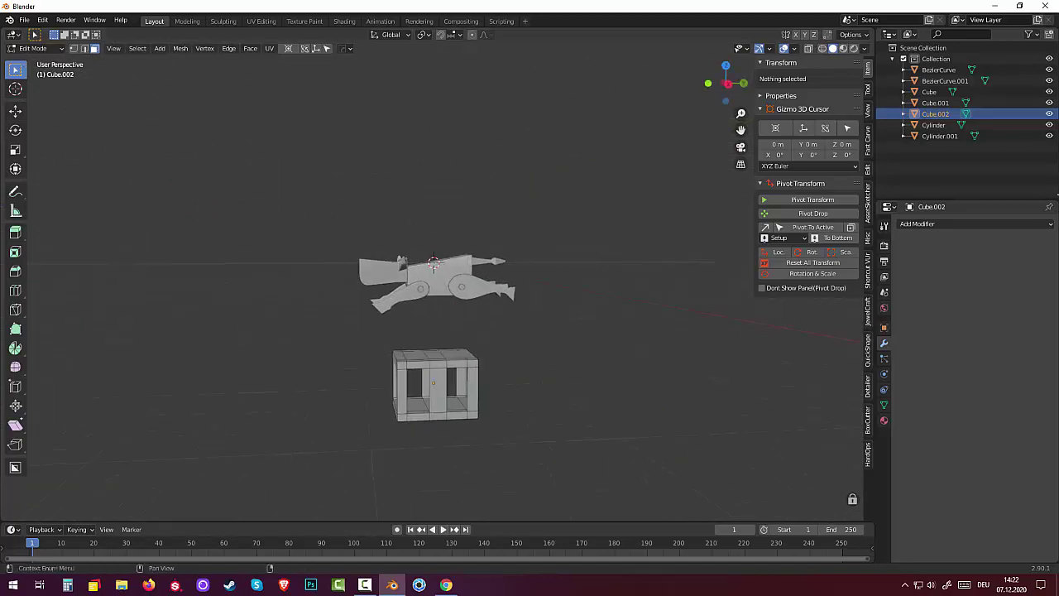
Hide Cube.002, delete it from the Outliner, then bring up the Shift+A add menu.
{"action": "left_click", "coordinate": [1049, 114]}
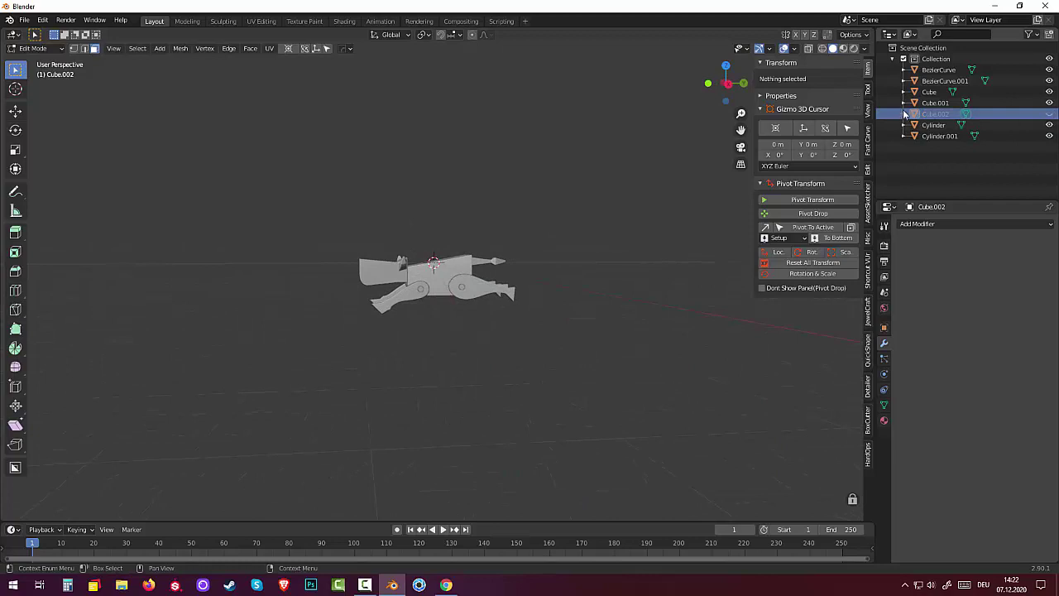
{"action": "right_click", "coordinate": [907, 114]}
{"action": "left_click", "coordinate": [863, 140]}
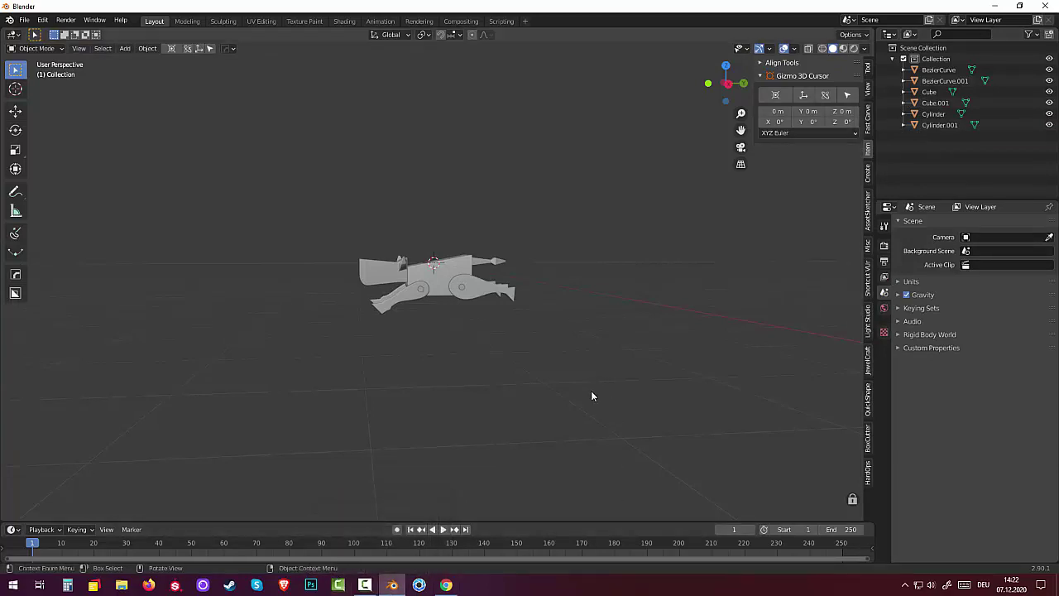
{"action": "key", "text": "shift+a"}
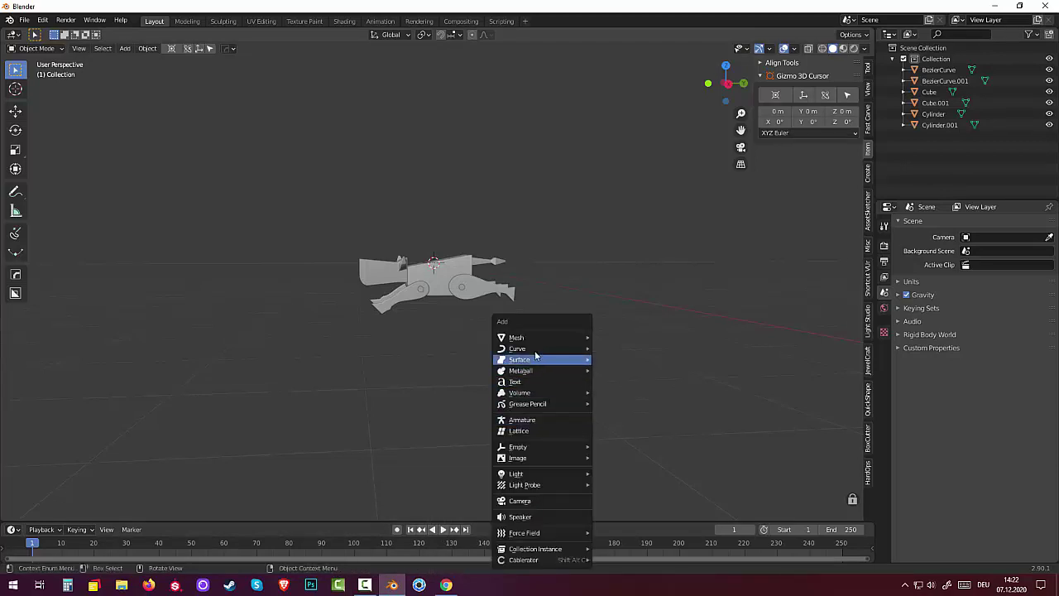
{"action": "mouse_move", "coordinate": [542, 338]}
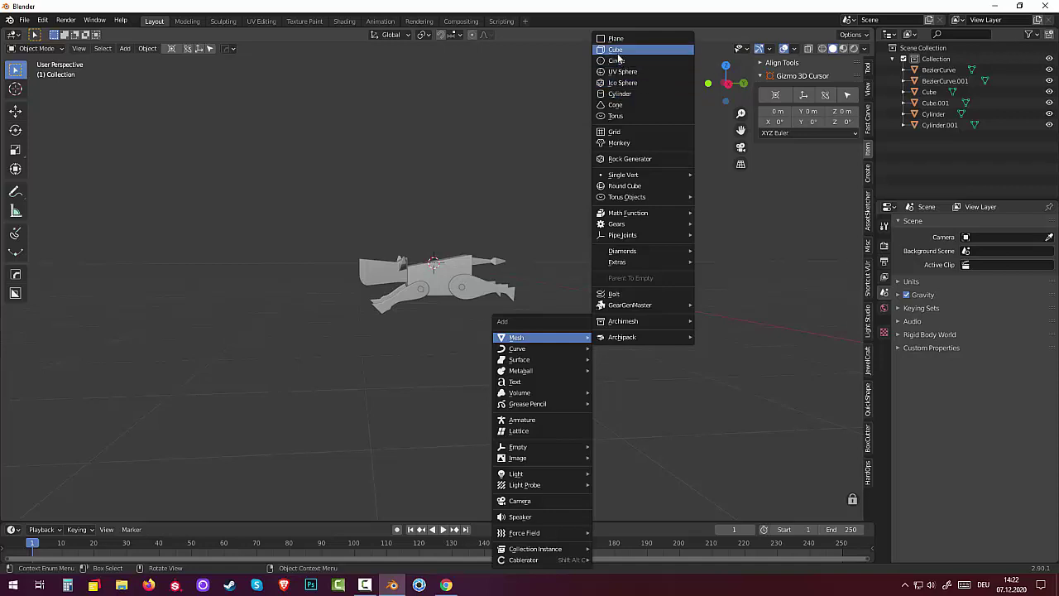
Add a new cube, move it straight down below the animal figure, and scale it to 2.414.
{"action": "left_click", "coordinate": [616, 50]}
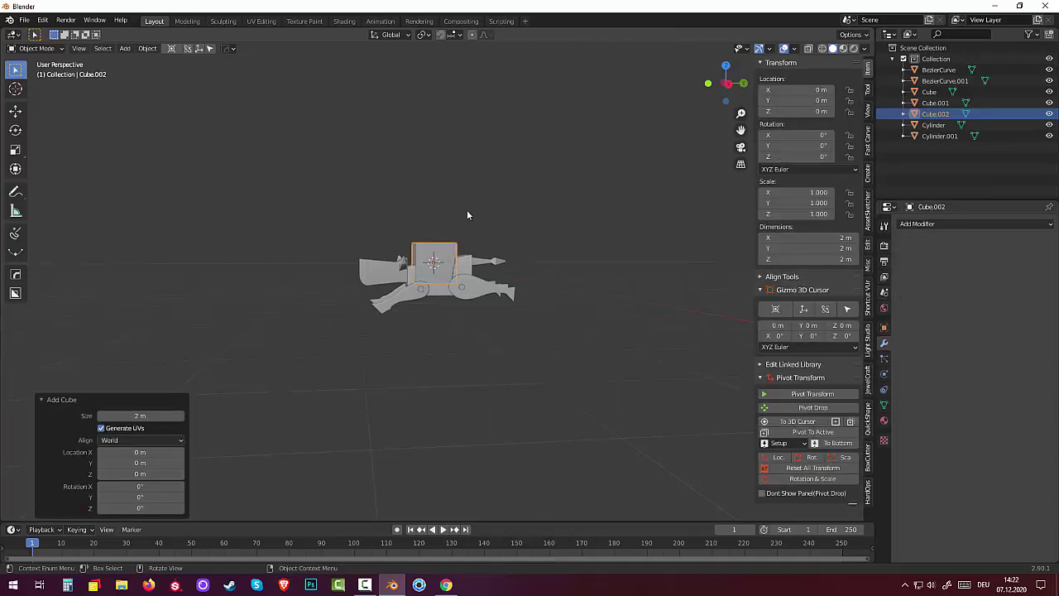
{"action": "middle_click_drag", "start_coordinate": [466, 215], "coordinate": [491, 235]}
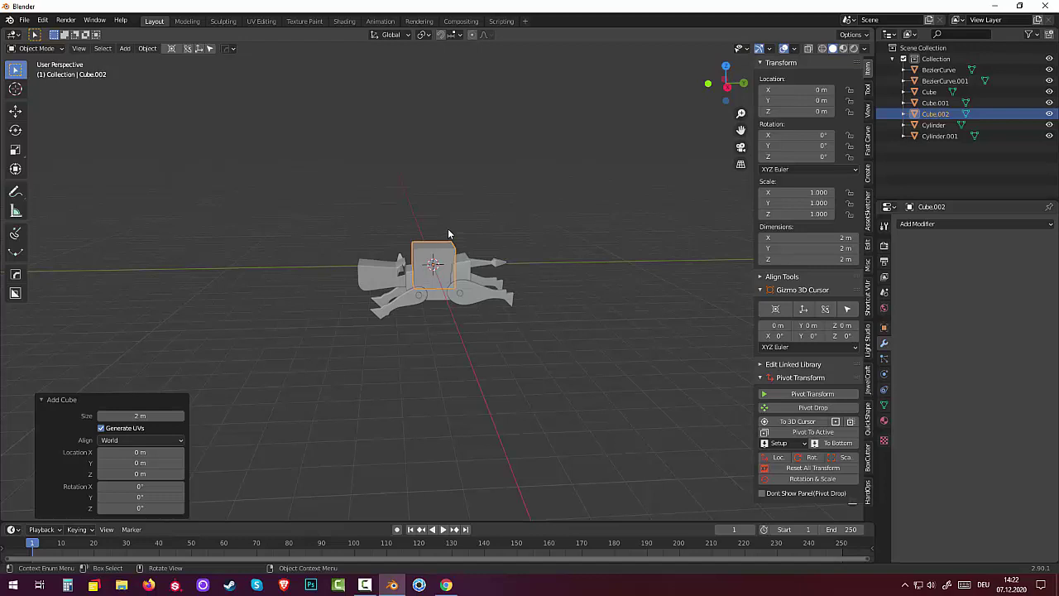
{"action": "key", "text": "g"}
{"action": "key", "text": "z"}
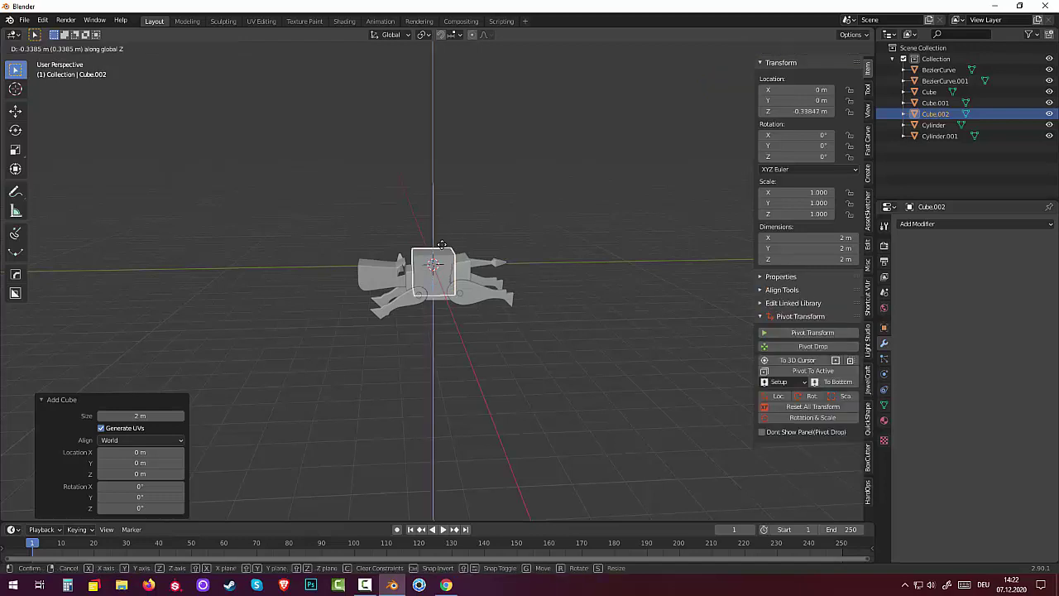
{"action": "left_click", "coordinate": [438, 344]}
{"action": "key", "text": "s"}
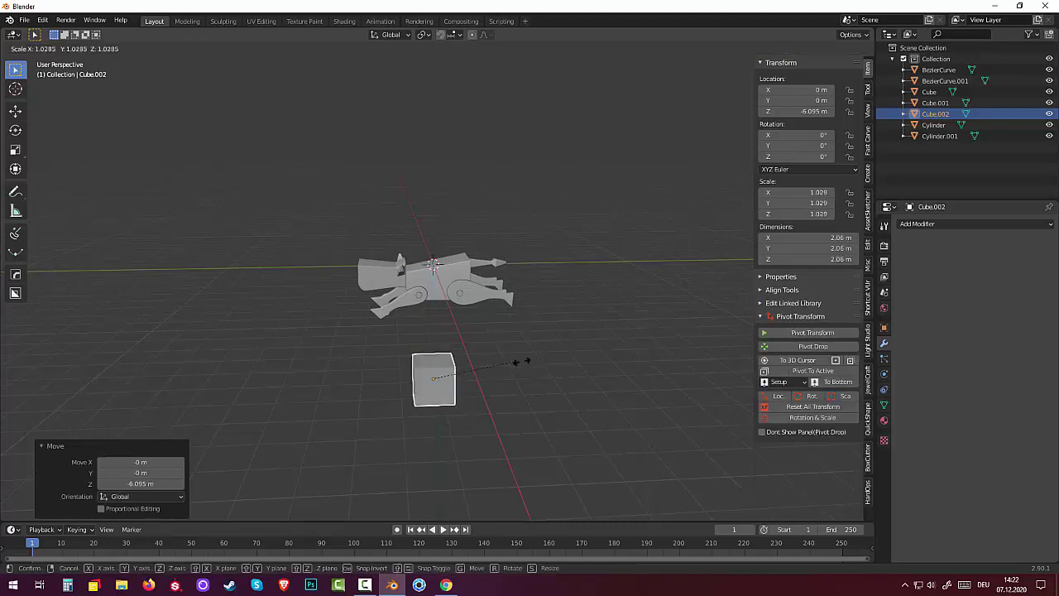
{"action": "left_click", "coordinate": [638, 360]}
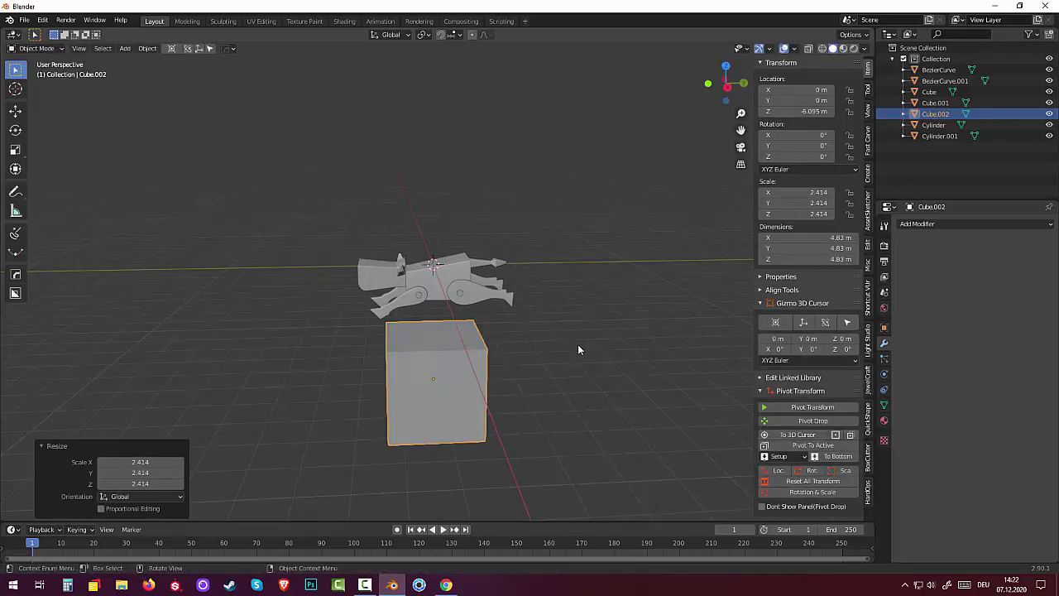
Flatten the cube along Z and narrow it along X.
{"action": "key", "text": "s"}
{"action": "key", "text": "z"}
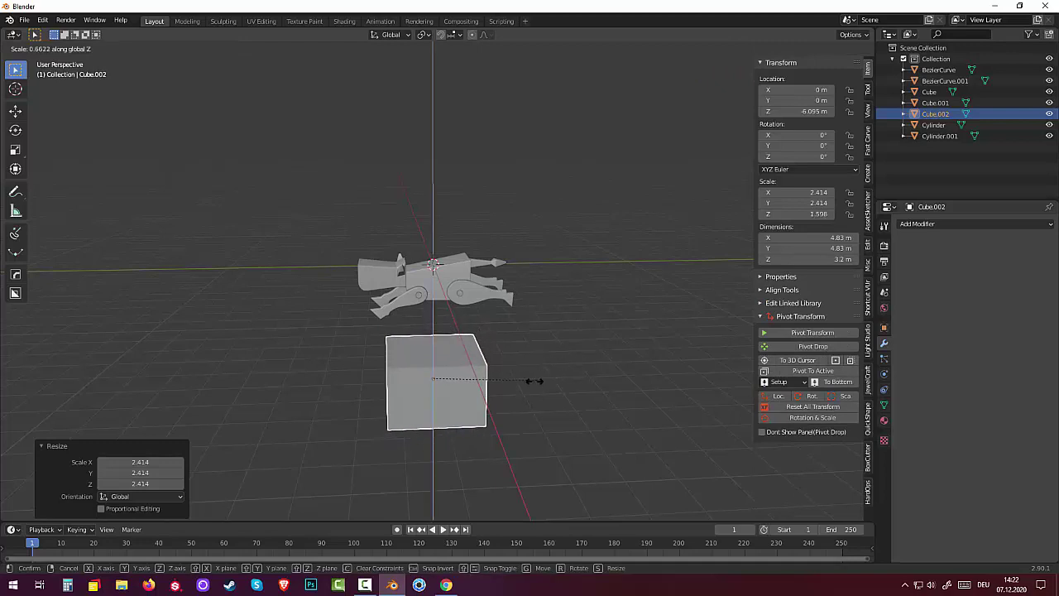
{"action": "left_click", "coordinate": [506, 383]}
{"action": "mouse_move", "coordinate": [505, 383]}
{"action": "middle_mouse_down"}
{"action": "mouse_move", "coordinate": [660, 392]}
{"action": "mouse_move", "coordinate": [651, 383]}
{"action": "mouse_move", "coordinate": [632, 392]}
{"action": "middle_mouse_up"}
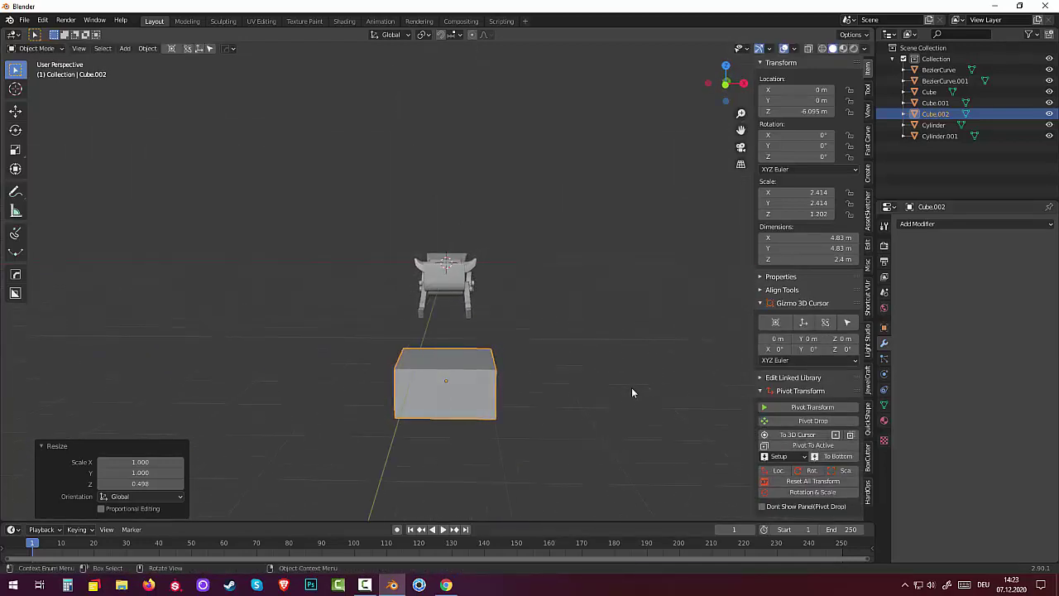
{"action": "key", "text": "s"}
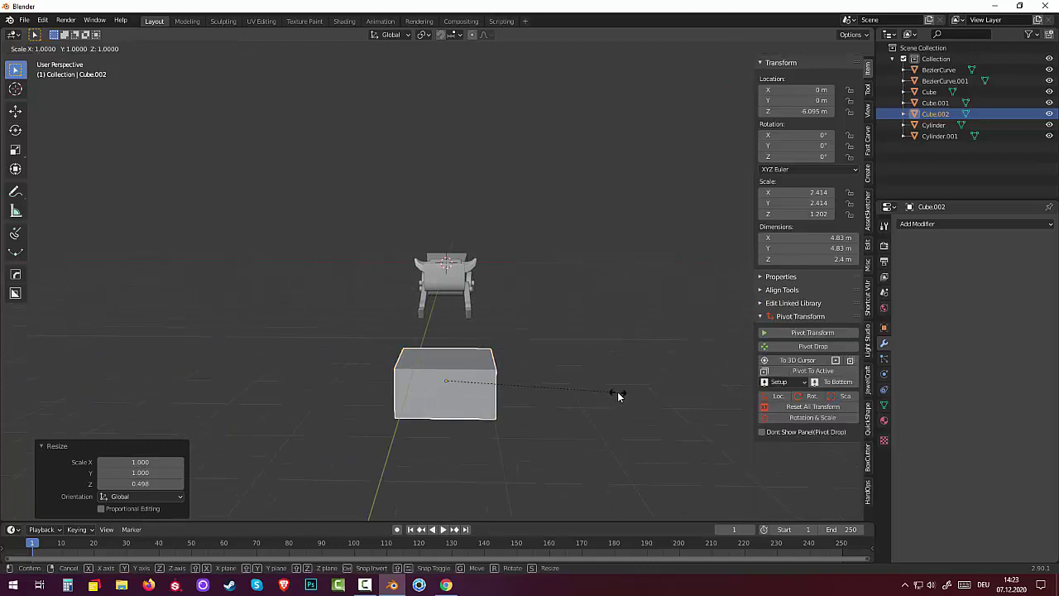
{"action": "key", "text": "x"}
{"action": "left_click", "coordinate": [589, 395]}
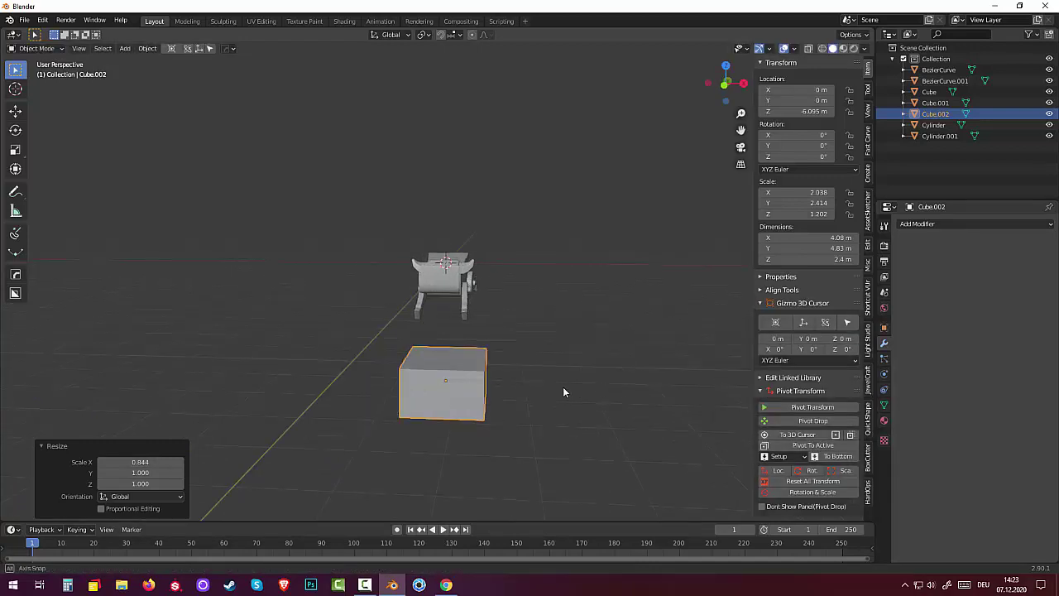
{"action": "middle_click_drag", "start_coordinate": [563, 392], "coordinate": [440, 361]}
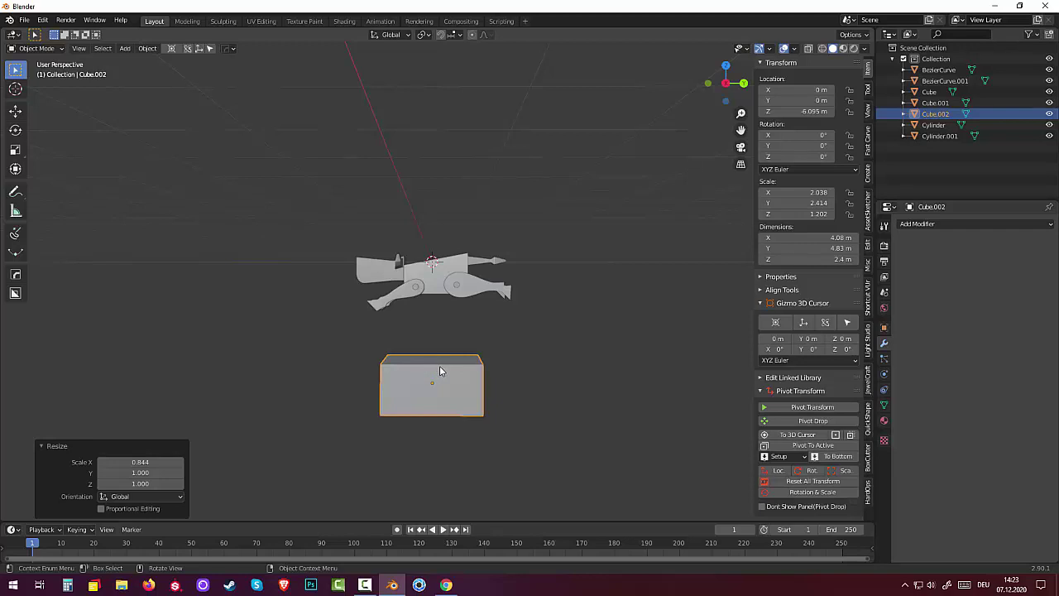
Squash the pedestal further along Z into a 0.318 m thin slab.
{"action": "key", "text": "s"}
{"action": "key", "text": "z"}
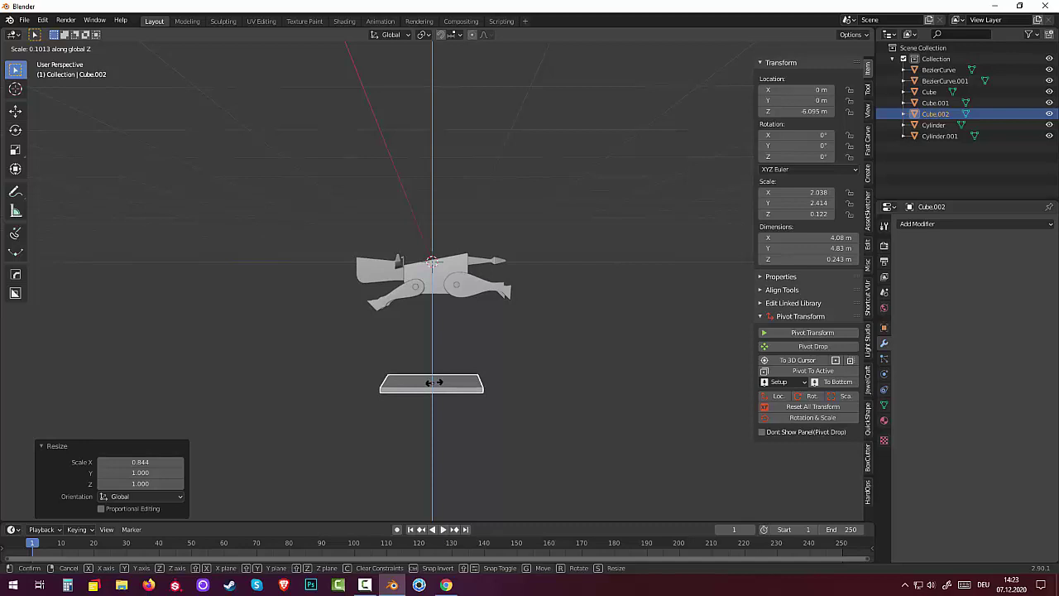
{"action": "left_click", "coordinate": [431, 384]}
{"action": "scroll", "coordinate": [432, 412], "scroll_direction": "up", "scroll_amount": 1}
{"action": "scroll", "coordinate": [432, 411], "scroll_direction": "up", "scroll_amount": 1}
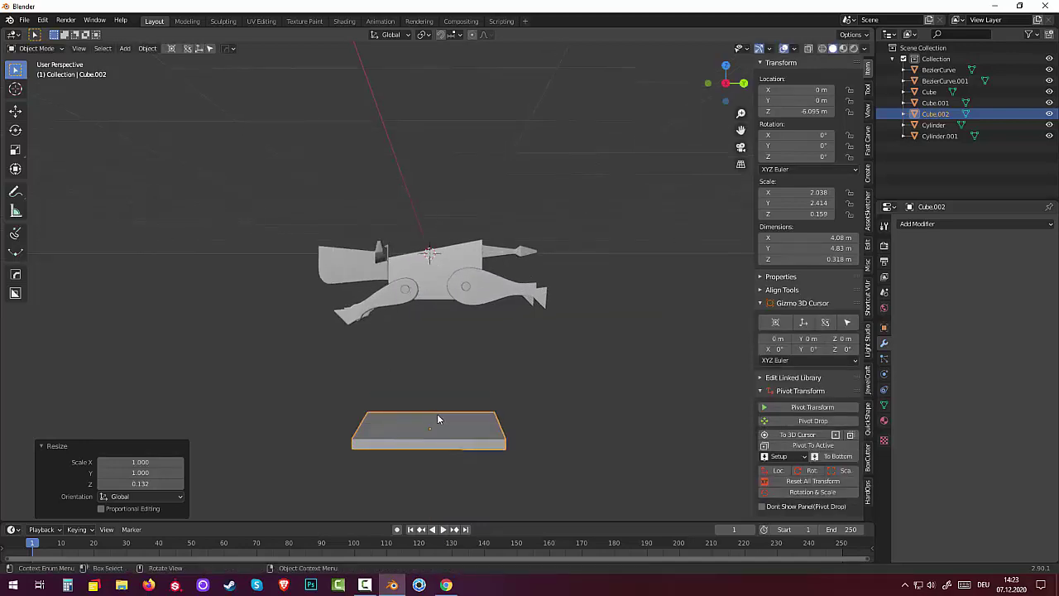
{"action": "middle_click_drag", "start_coordinate": [438, 419], "coordinate": [432, 457]}
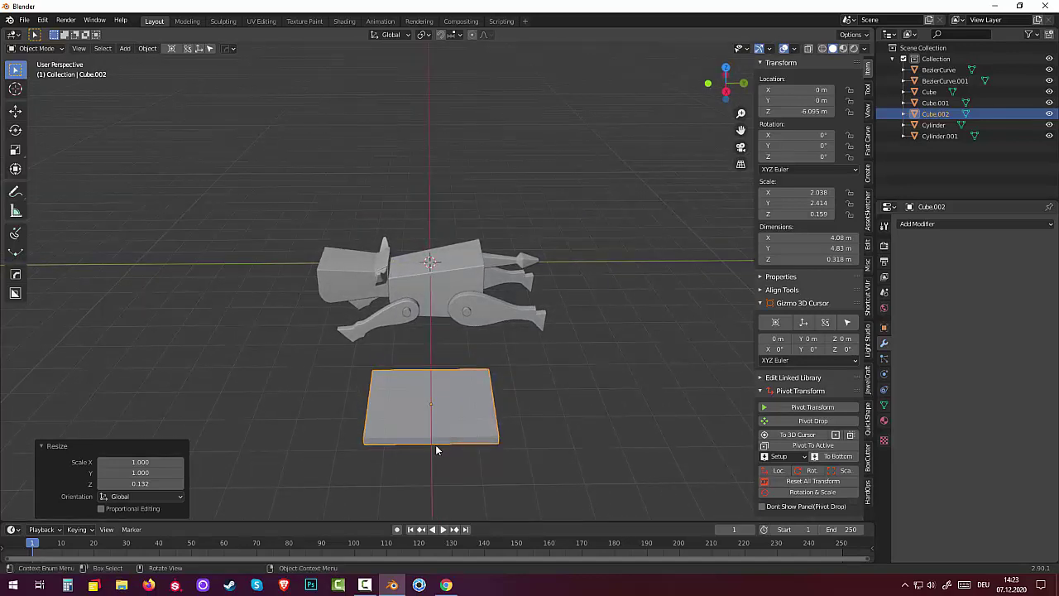
{"action": "left_click", "coordinate": [461, 416]}
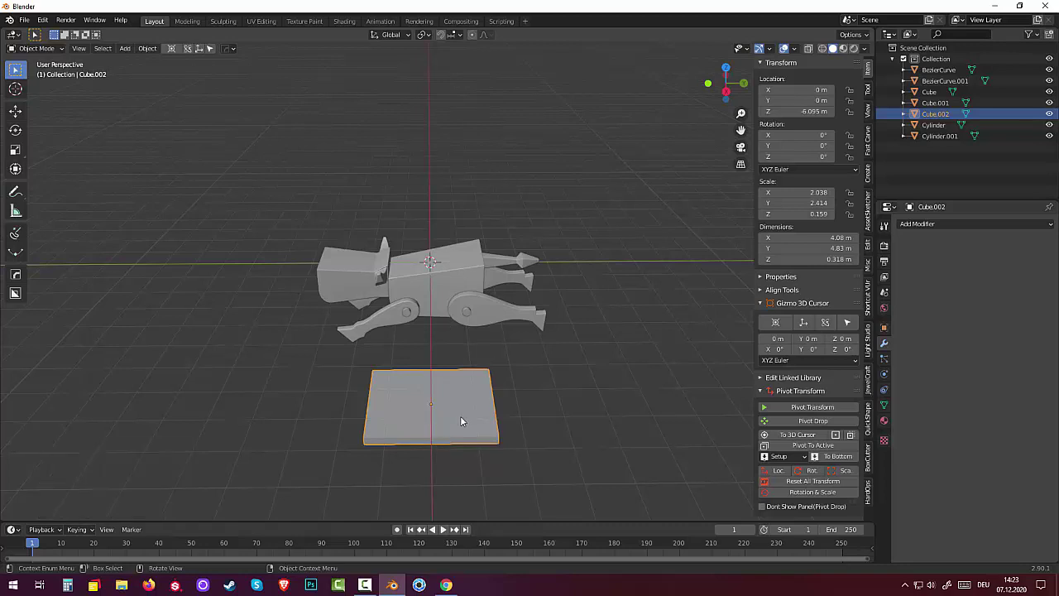
In Edit Mode, add two loop cuts to the slab and spread them toward the edges along Y.
{"action": "left_click", "coordinate": [37, 48]}
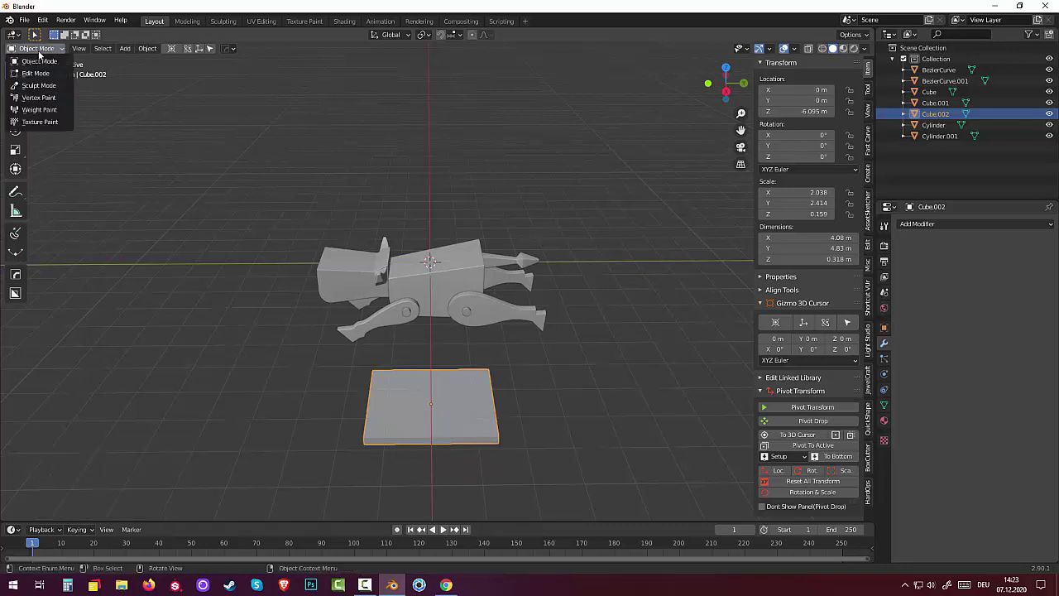
{"action": "left_click", "coordinate": [35, 73]}
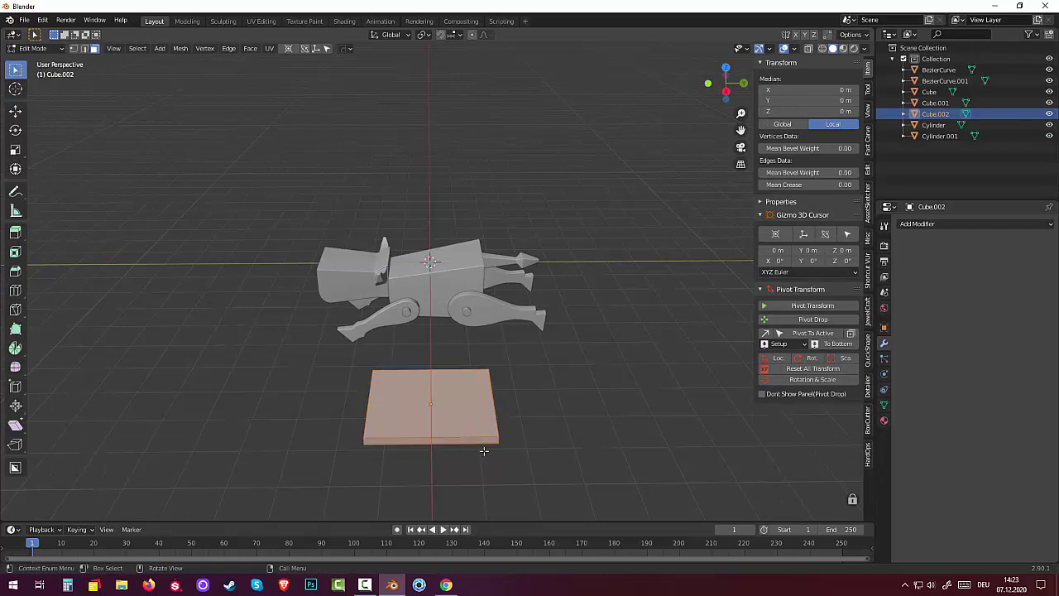
{"action": "left_click", "coordinate": [467, 423]}
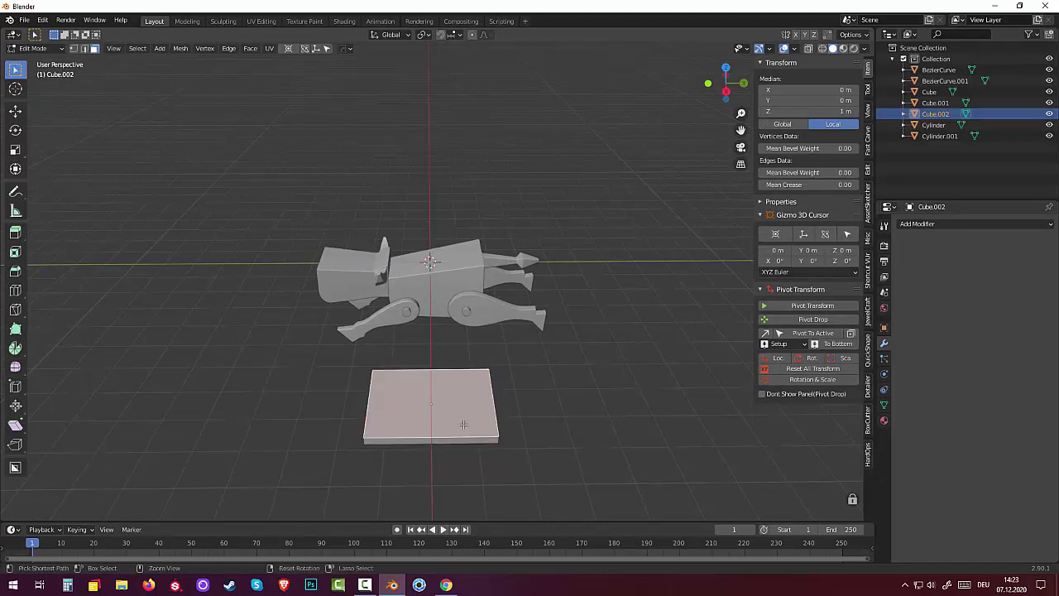
{"action": "key", "text": "ctrl+r"}
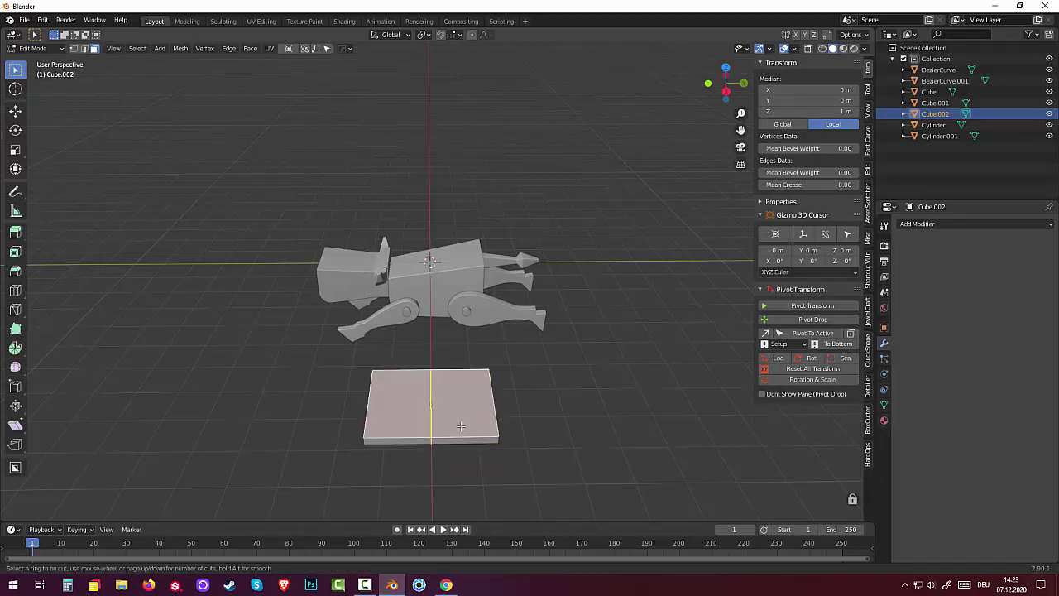
{"action": "scroll", "coordinate": [461, 425], "scroll_direction": "up", "scroll_amount": 1}
{"action": "left_click", "coordinate": [460, 423]}
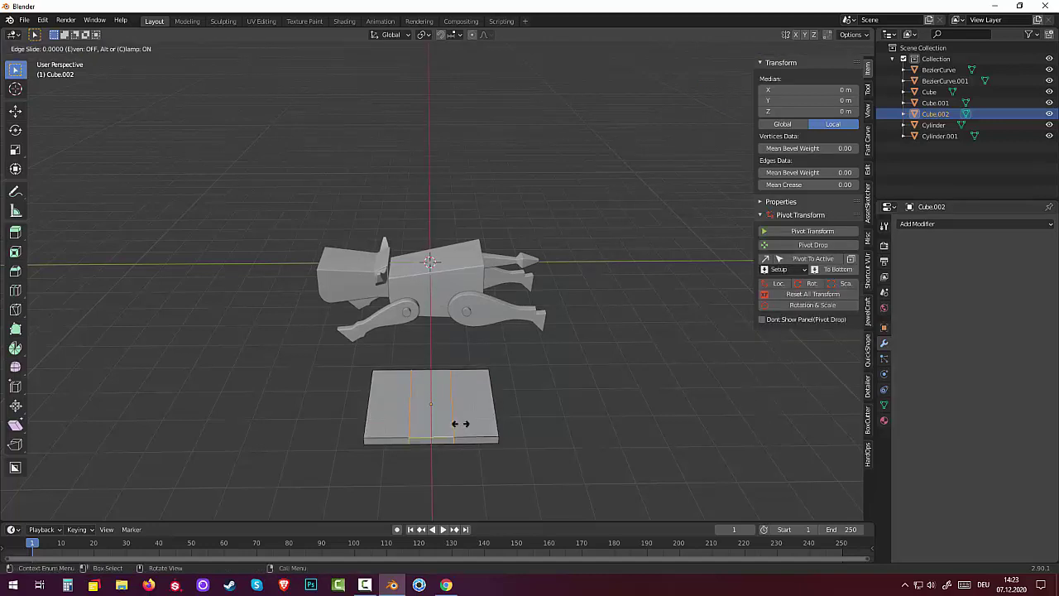
{"action": "right_click", "coordinate": [461, 424]}
{"action": "key", "text": "s"}
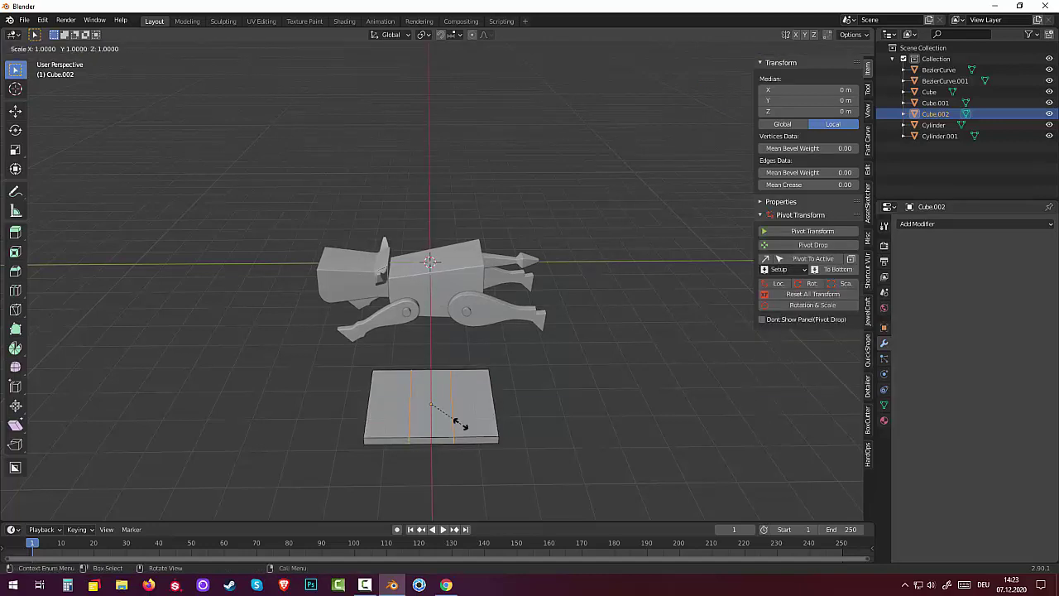
{"action": "key", "text": "y"}
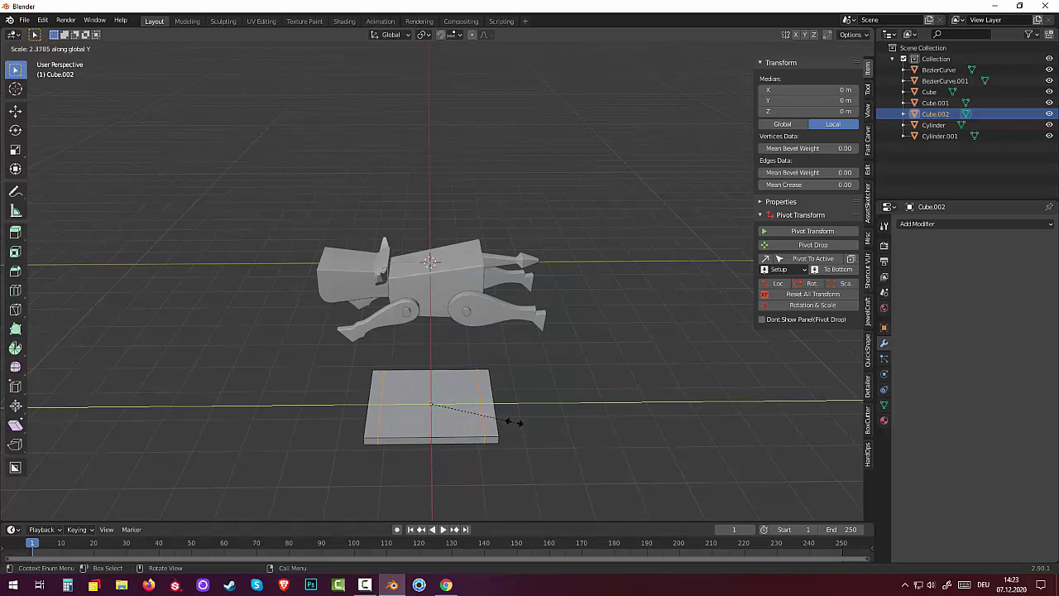
{"action": "left_click", "coordinate": [515, 425]}
{"action": "mouse_move", "coordinate": [515, 425]}
{"action": "middle_mouse_down"}
{"action": "mouse_move", "coordinate": [619, 442]}
{"action": "mouse_move", "coordinate": [574, 438]}
{"action": "middle_mouse_up"}
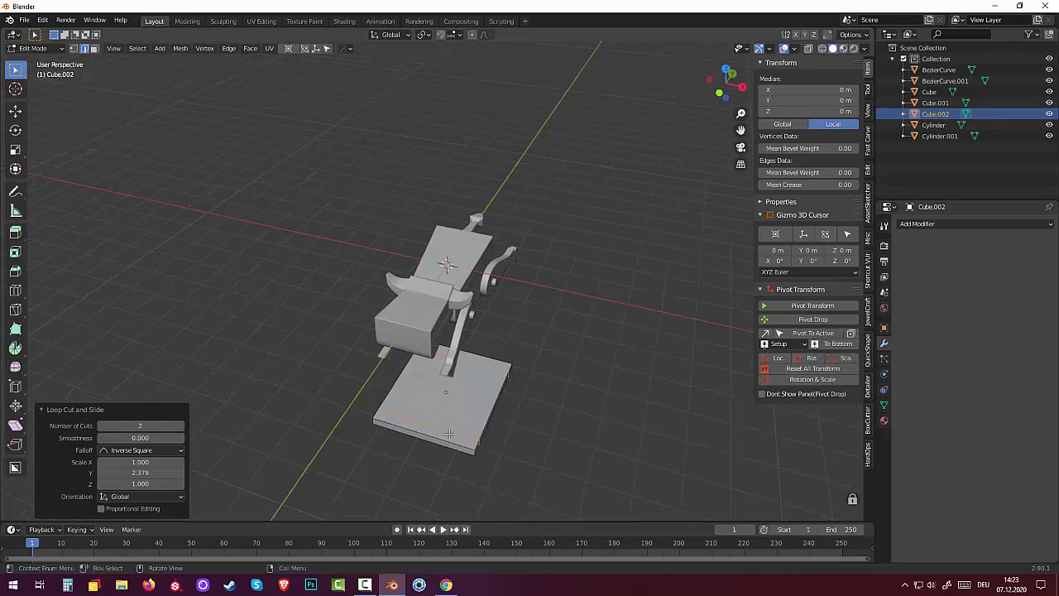
Add another loop cut and spread it toward the slab's sides along X.
{"action": "left_click", "coordinate": [452, 442]}
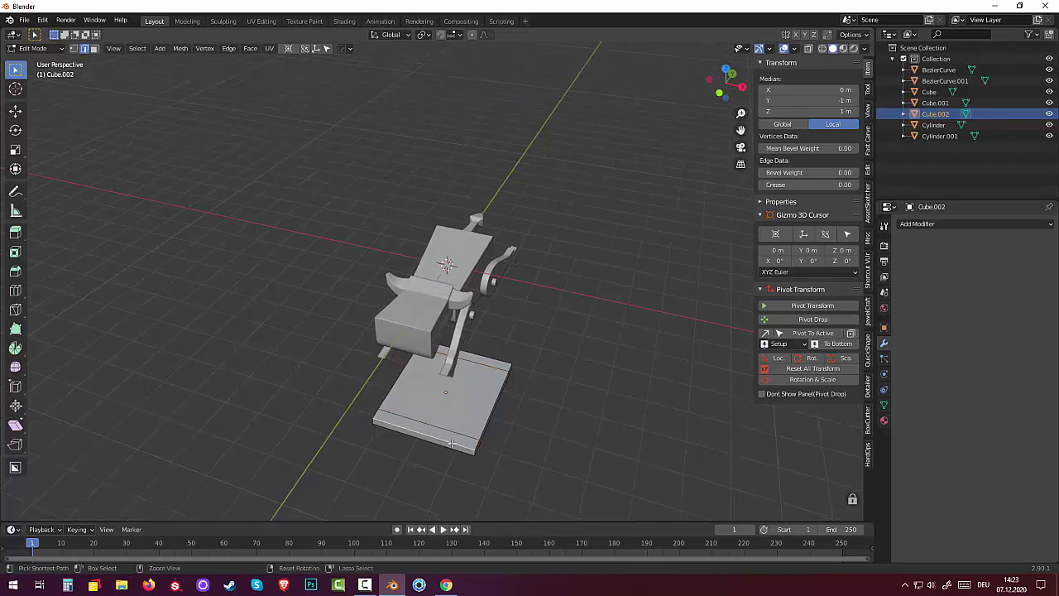
{"action": "key", "text": "ctrl+r"}
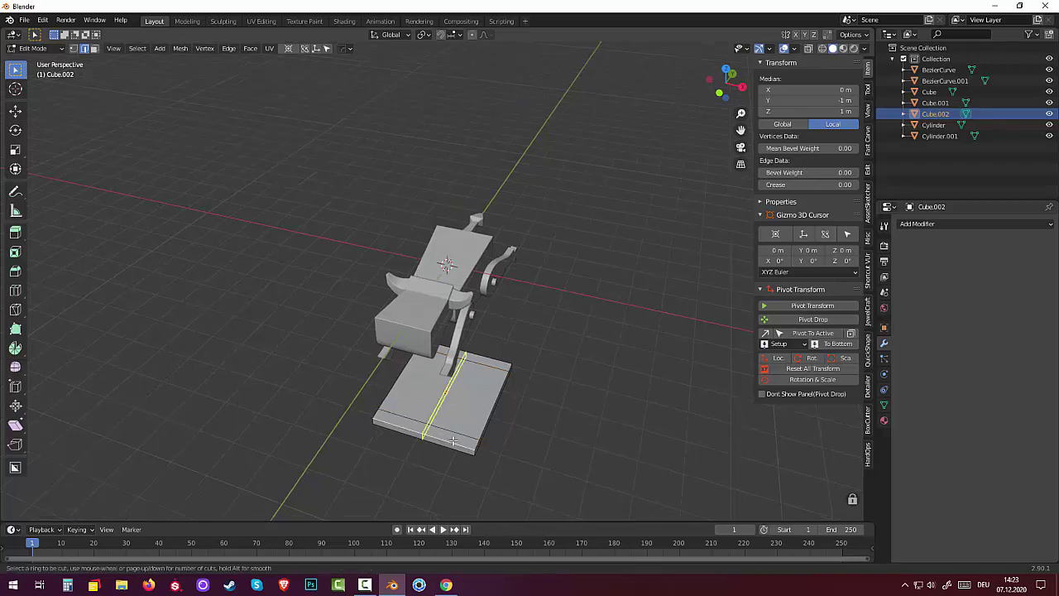
{"action": "left_click", "coordinate": [453, 441]}
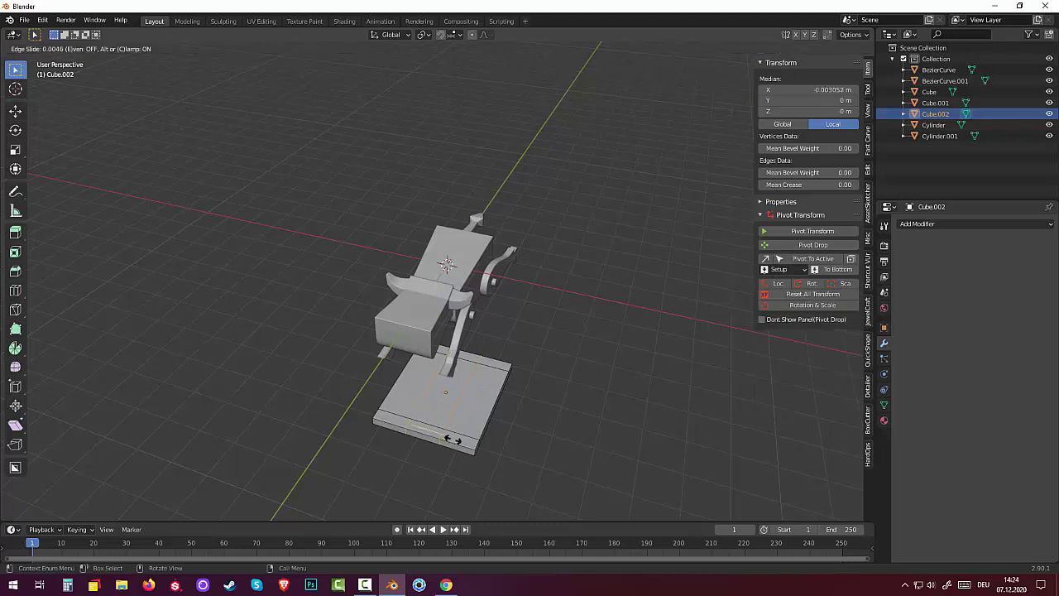
{"action": "right_click", "coordinate": [452, 440]}
{"action": "key", "text": "s"}
{"action": "key", "text": "x"}
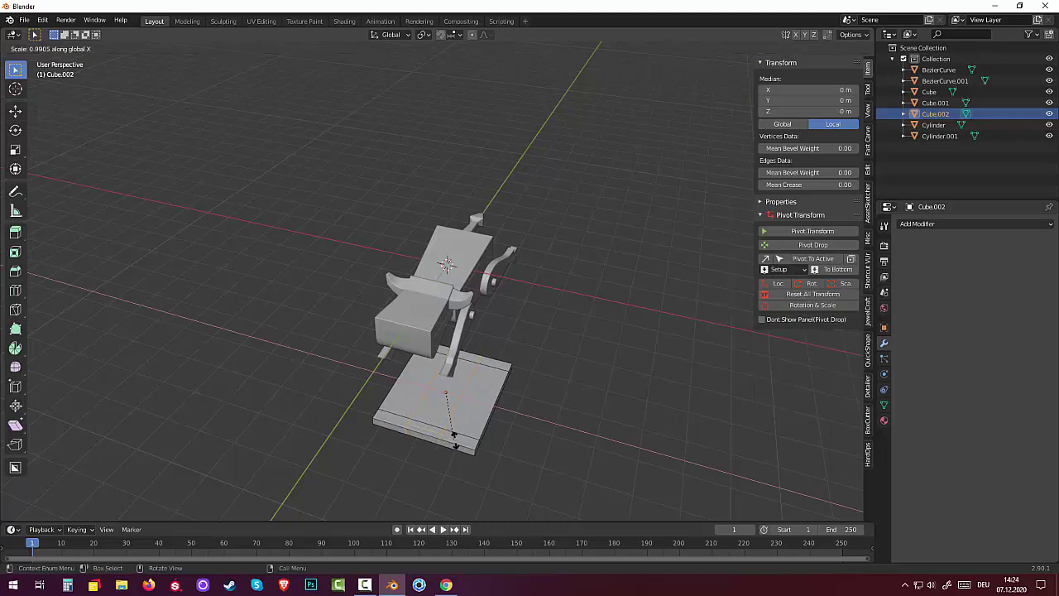
{"action": "left_click", "coordinate": [536, 460]}
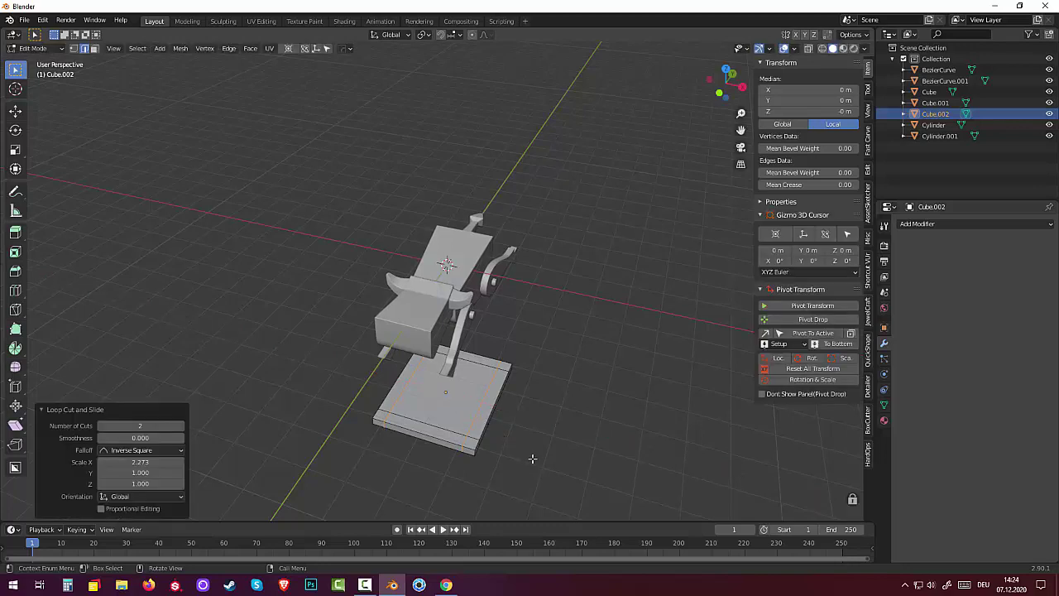
{"action": "mouse_move", "coordinate": [534, 458]}
{"action": "middle_mouse_down"}
{"action": "mouse_move", "coordinate": [488, 424]}
{"action": "mouse_move", "coordinate": [455, 442]}
{"action": "middle_mouse_up"}
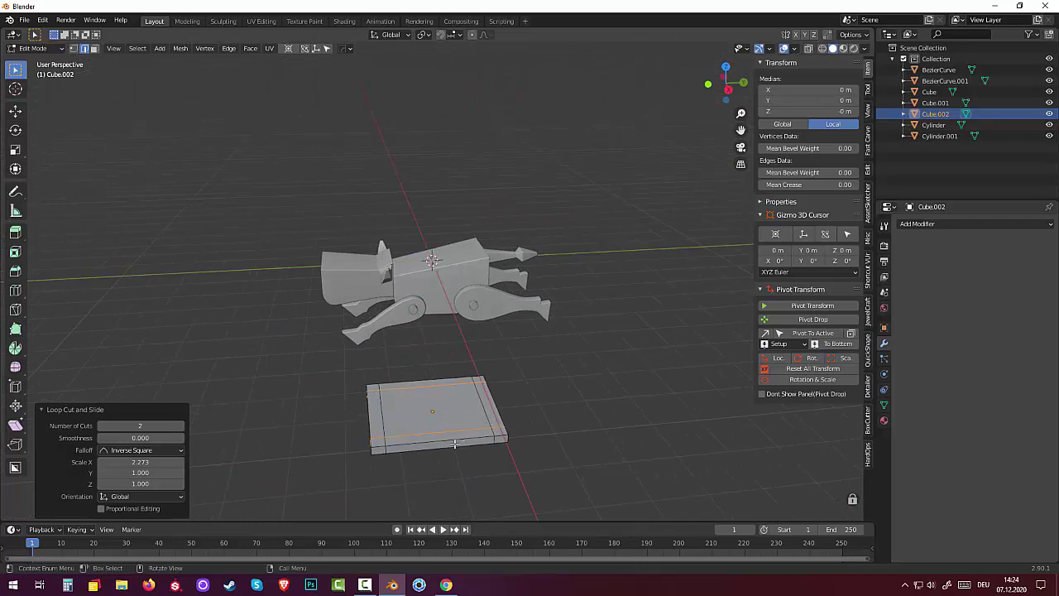
Add two more loop cuts and scale them to 0.807 along Y.
{"action": "left_click", "coordinate": [442, 438]}
{"action": "key", "text": "ctrl+r"}
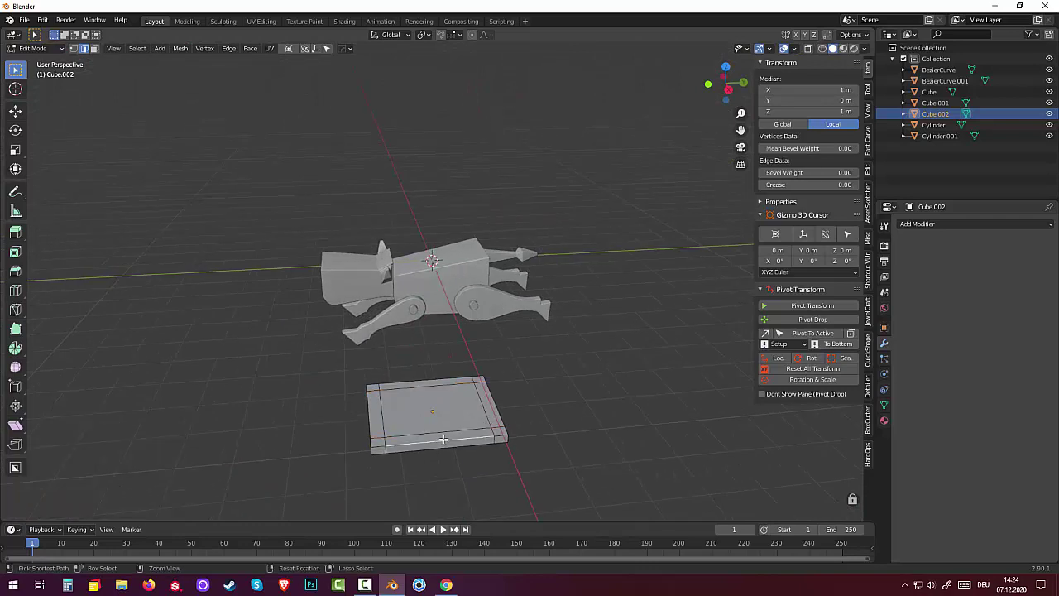
{"action": "scroll", "coordinate": [444, 438], "scroll_direction": "up", "scroll_amount": 1}
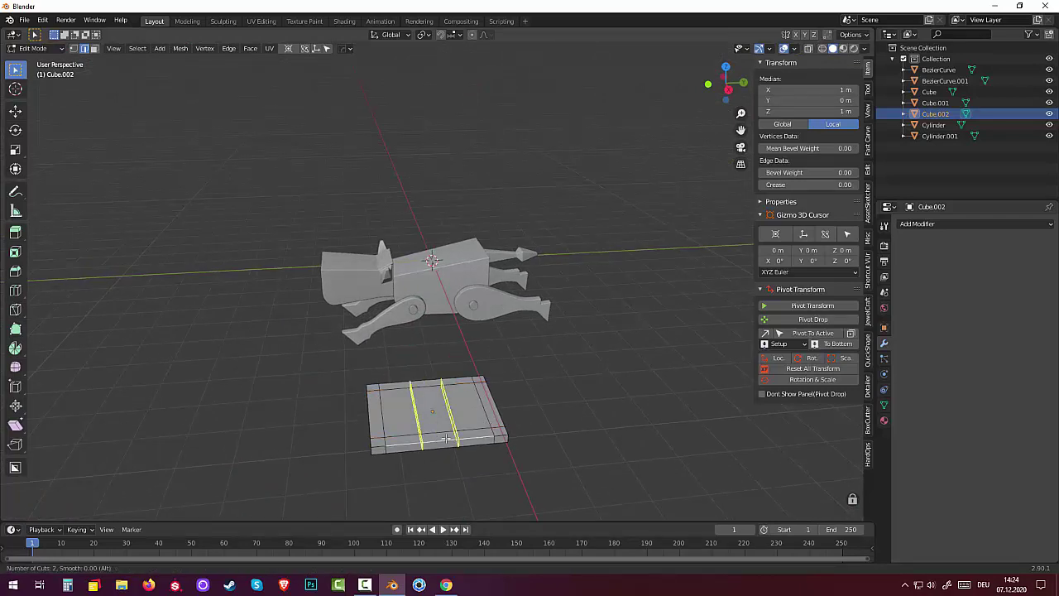
{"action": "left_click", "coordinate": [445, 439]}
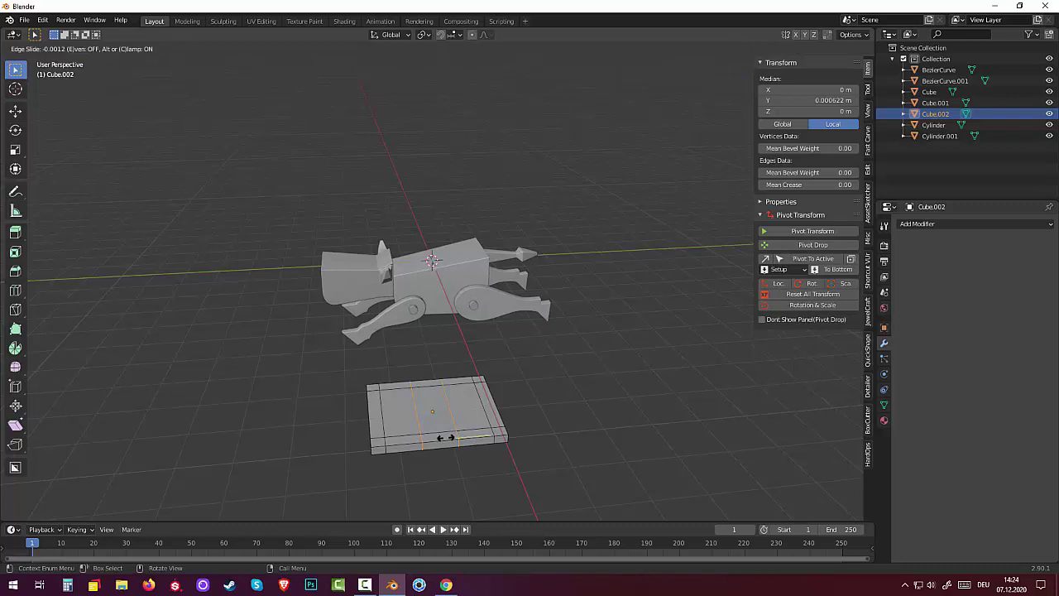
{"action": "right_click", "coordinate": [444, 439]}
{"action": "key", "text": "s"}
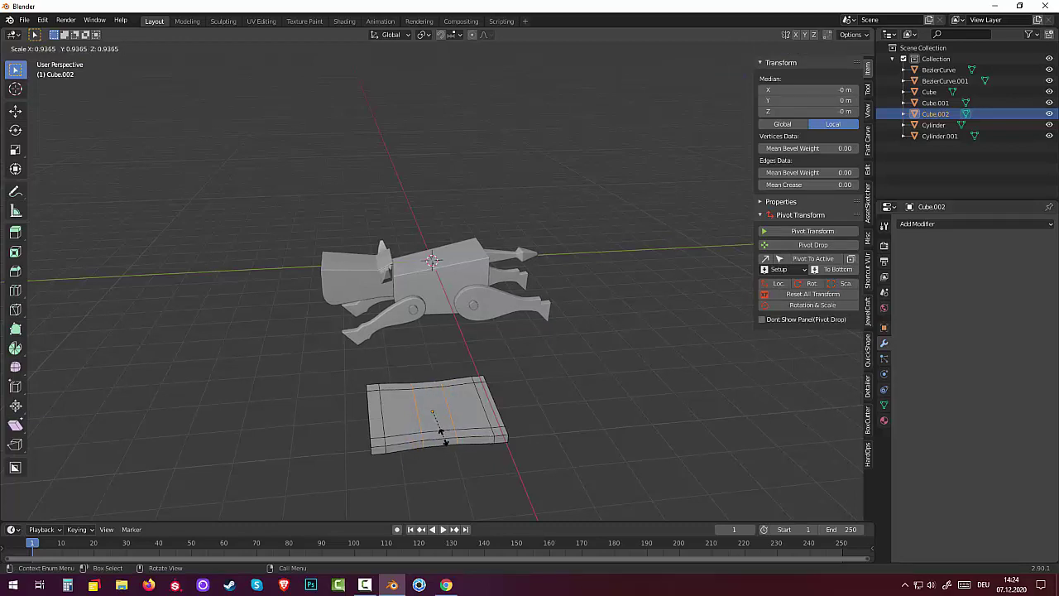
{"action": "key", "text": "y"}
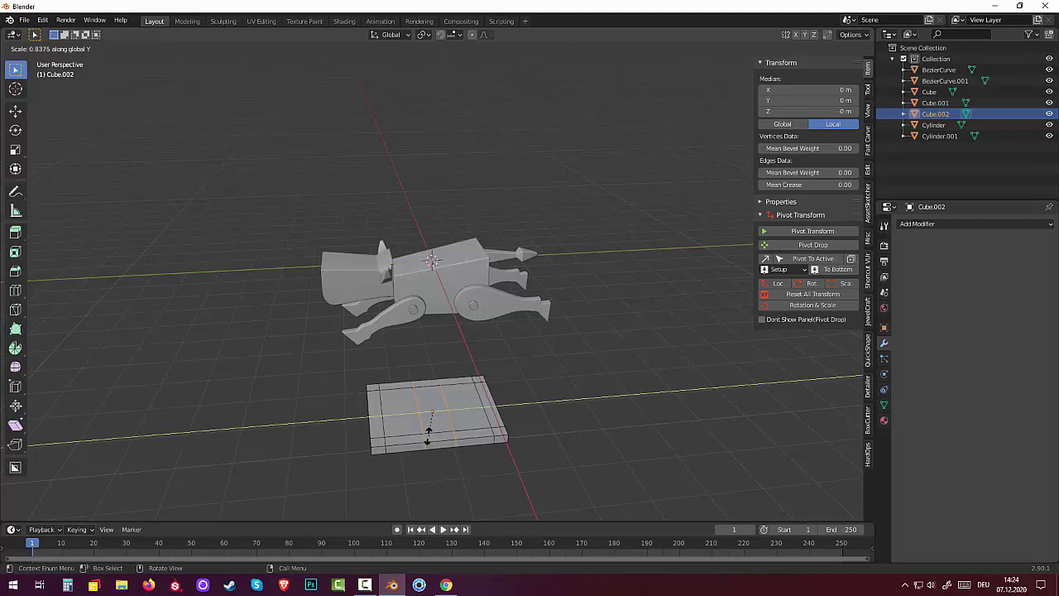
{"action": "left_click", "coordinate": [438, 435]}
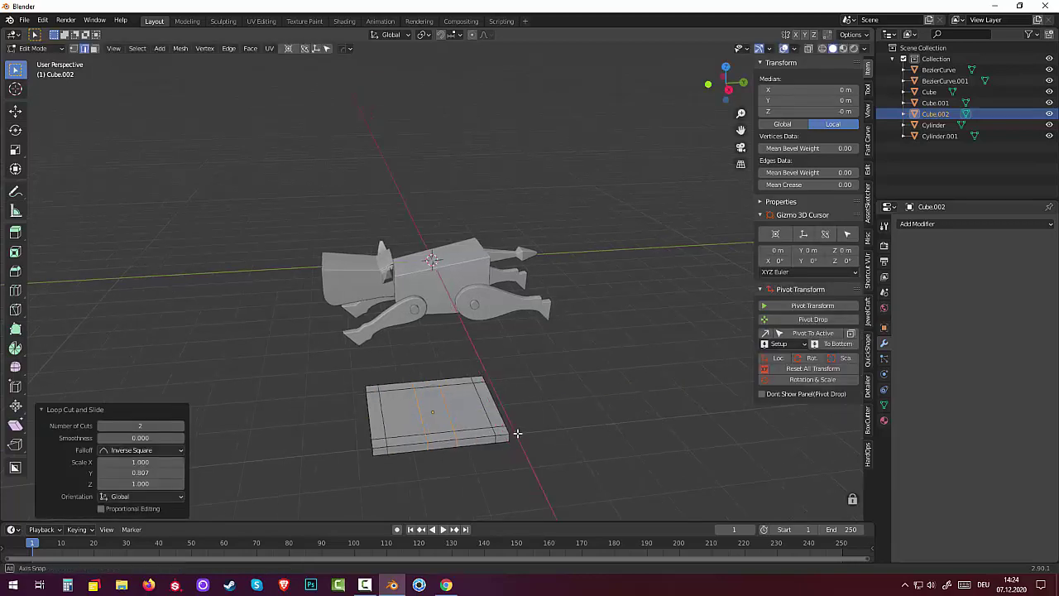
{"action": "scroll", "coordinate": [431, 389], "scroll_direction": "up", "scroll_amount": 2}
Switch to face select and select several border faces on the slab's top.
{"action": "left_click", "coordinate": [374, 405]}
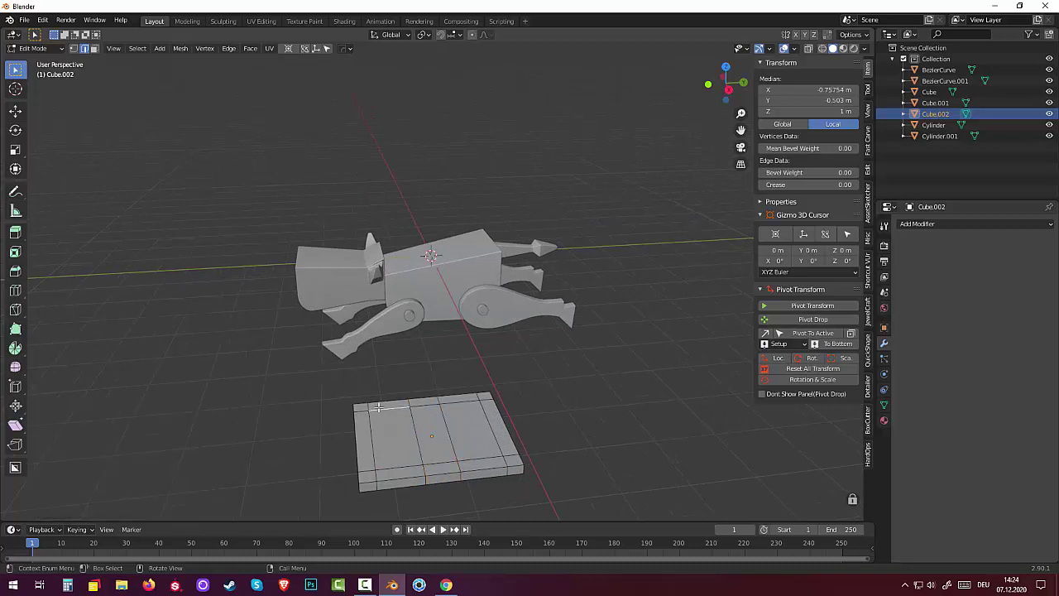
{"action": "left_click", "coordinate": [94, 48]}
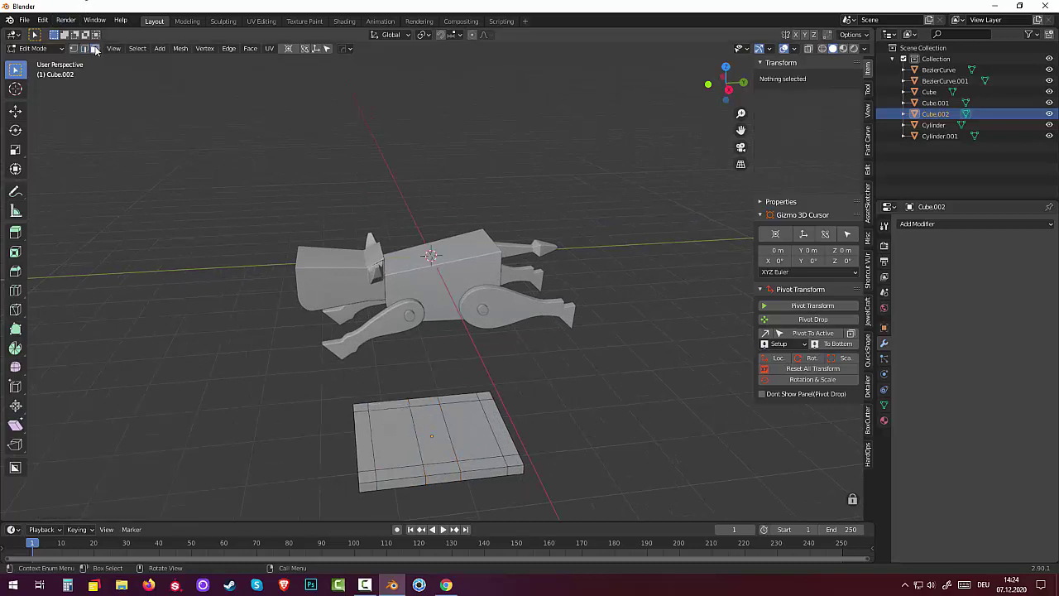
{"action": "left_click", "coordinate": [362, 408]}
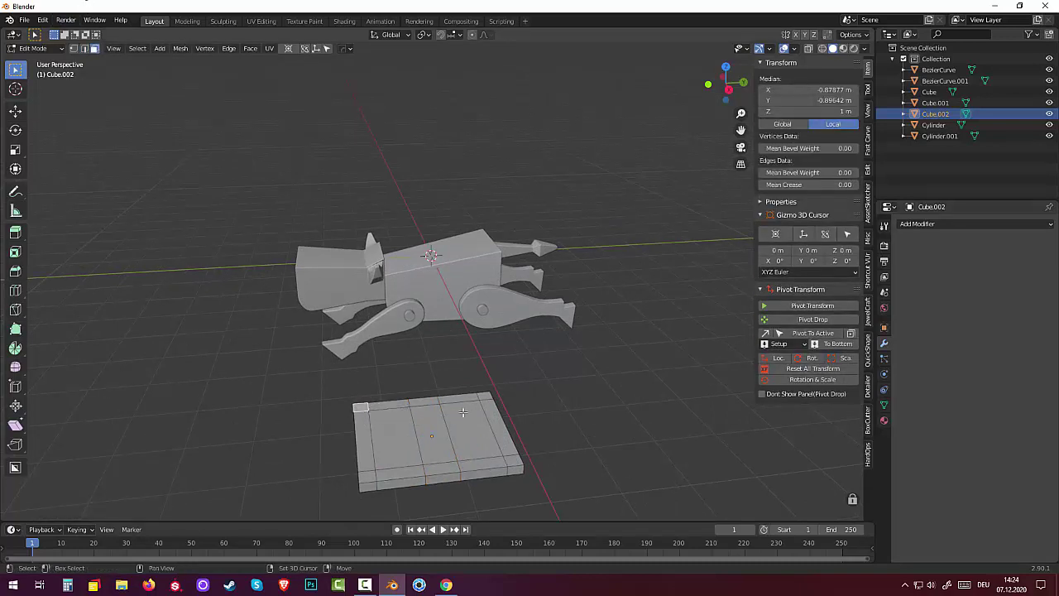
{"action": "left_click", "coordinate": [419, 401], "text": "shift"}
{"action": "left_click", "coordinate": [485, 397], "text": "shift"}
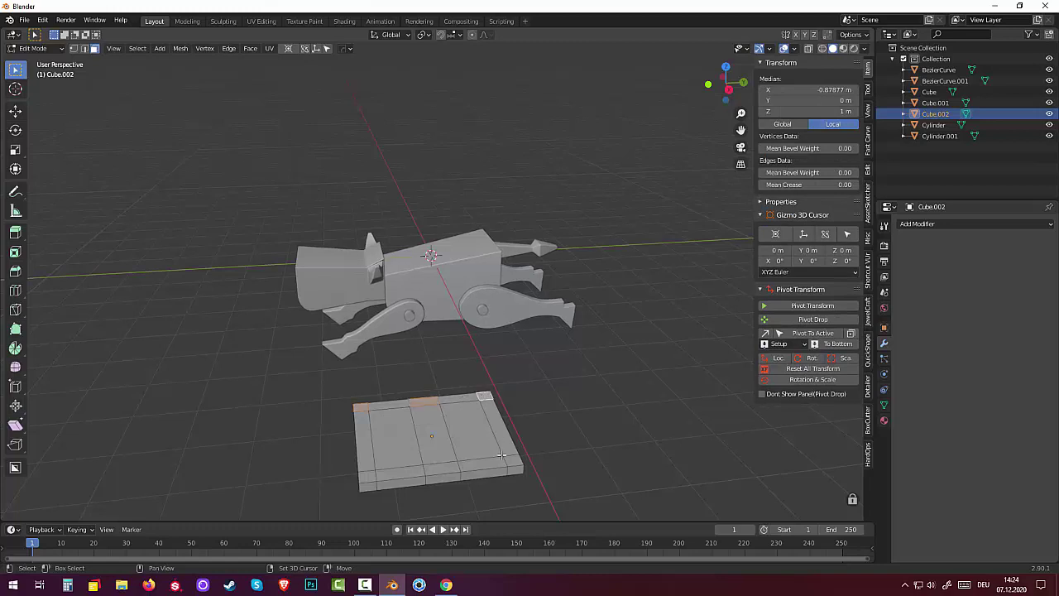
{"action": "left_click", "coordinate": [511, 461], "text": "shift"}
{"action": "left_click", "coordinate": [483, 464], "text": "shift"}
{"action": "left_click", "coordinate": [430, 468], "text": "shift"}
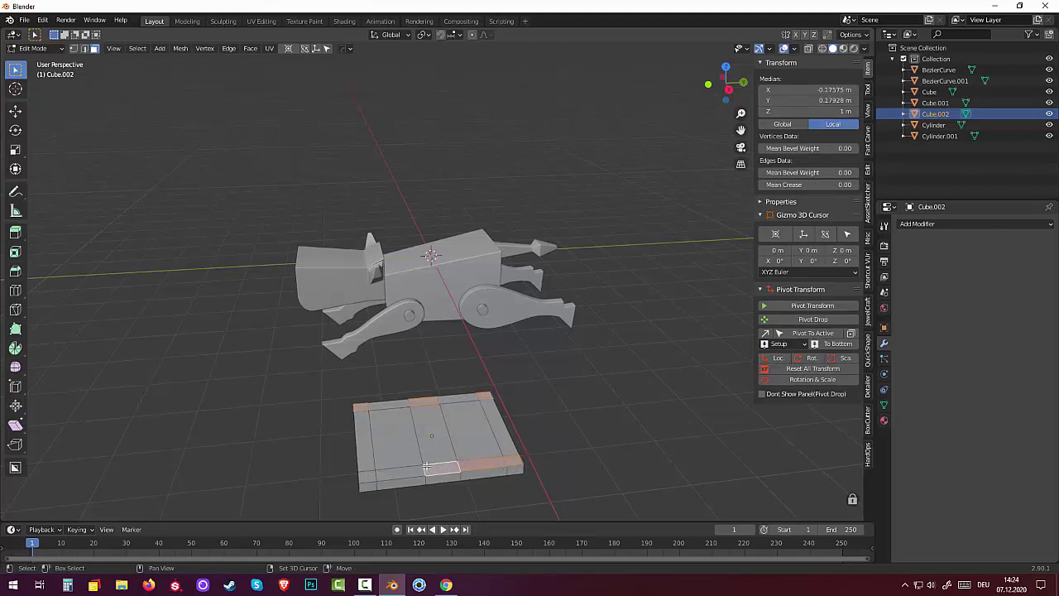
{"action": "left_click", "coordinate": [480, 468], "text": "shift"}
{"action": "left_click", "coordinate": [480, 469], "text": "shift"}
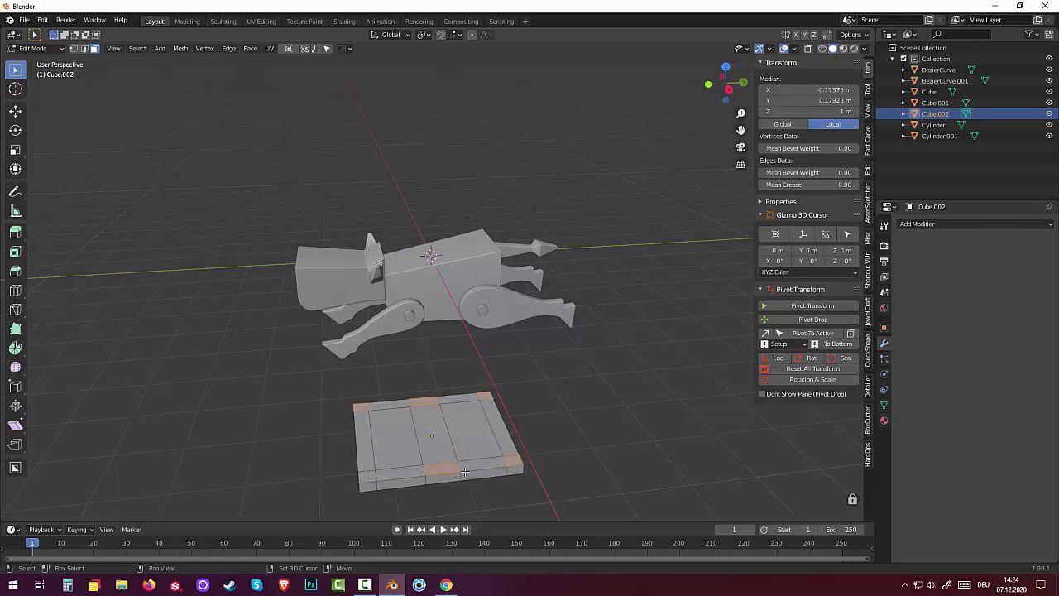
{"action": "left_click", "coordinate": [367, 476], "text": "shift"}
{"action": "middle_click_drag", "start_coordinate": [470, 507], "coordinate": [512, 478]}
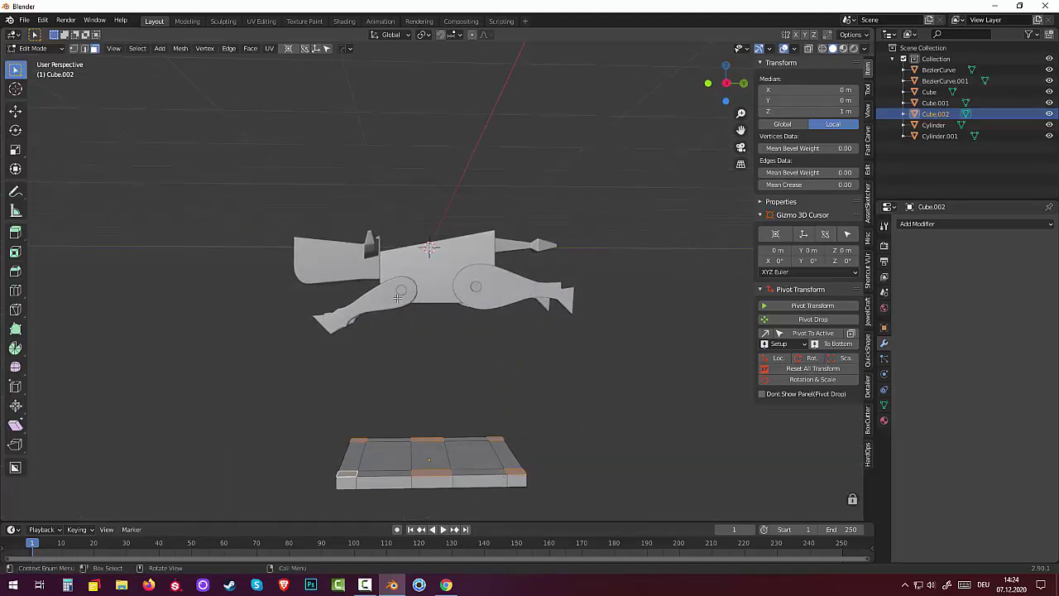
{"action": "mouse_move", "coordinate": [456, 439]}
{"action": "middle_mouse_down"}
{"action": "mouse_move", "coordinate": [458, 383]}
{"action": "mouse_move", "coordinate": [450, 442]}
{"action": "middle_mouse_up"}
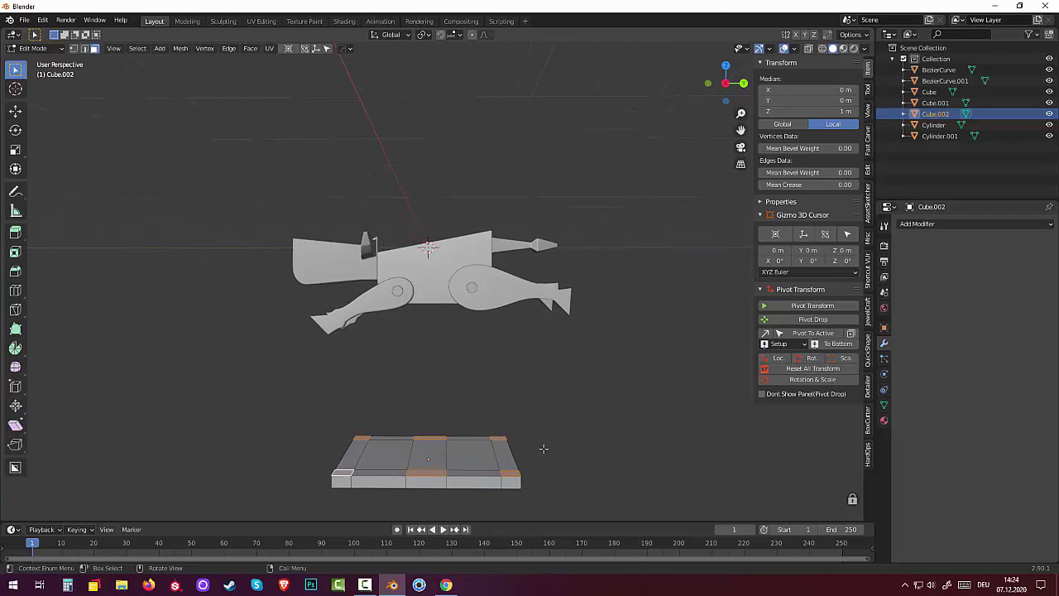
Clear the face selection and return to Object Mode.
{"action": "left_click", "coordinate": [569, 448]}
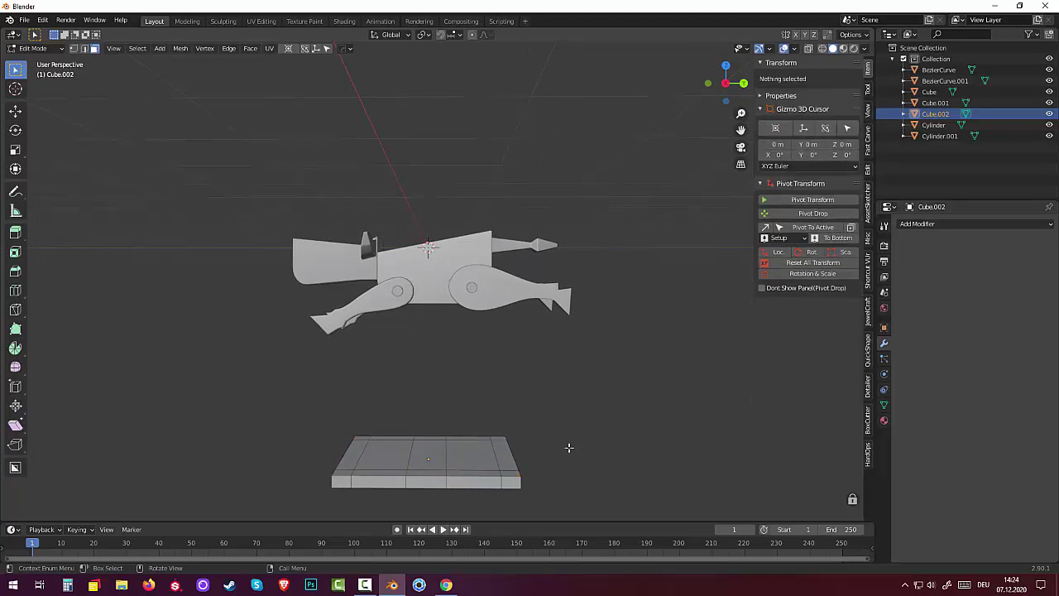
{"action": "middle_click_drag", "start_coordinate": [541, 446], "coordinate": [437, 466]}
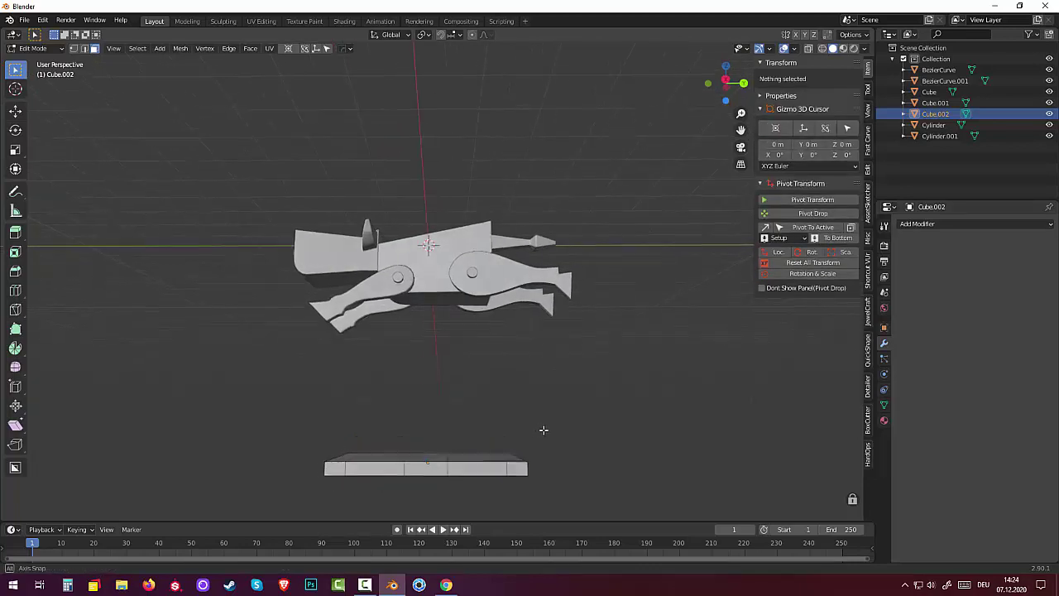
{"action": "left_click", "coordinate": [33, 48]}
{"action": "left_click", "coordinate": [35, 63]}
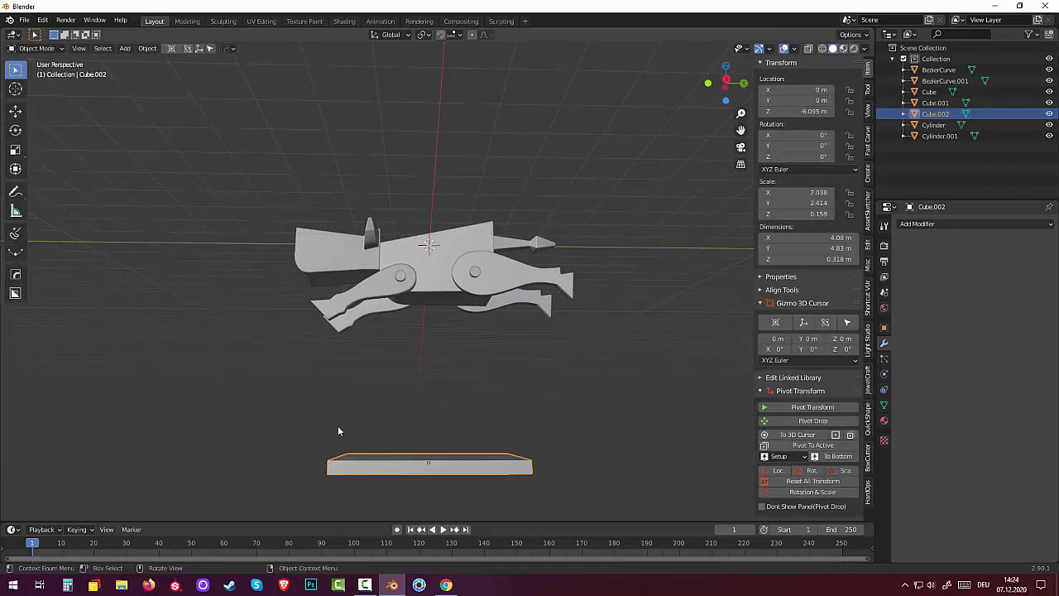
Duplicate the slab and raise the copy about 2.4 m to Z -3.6962 m.
{"action": "key", "text": "shift+d"}
{"action": "right_click", "coordinate": [437, 457]}
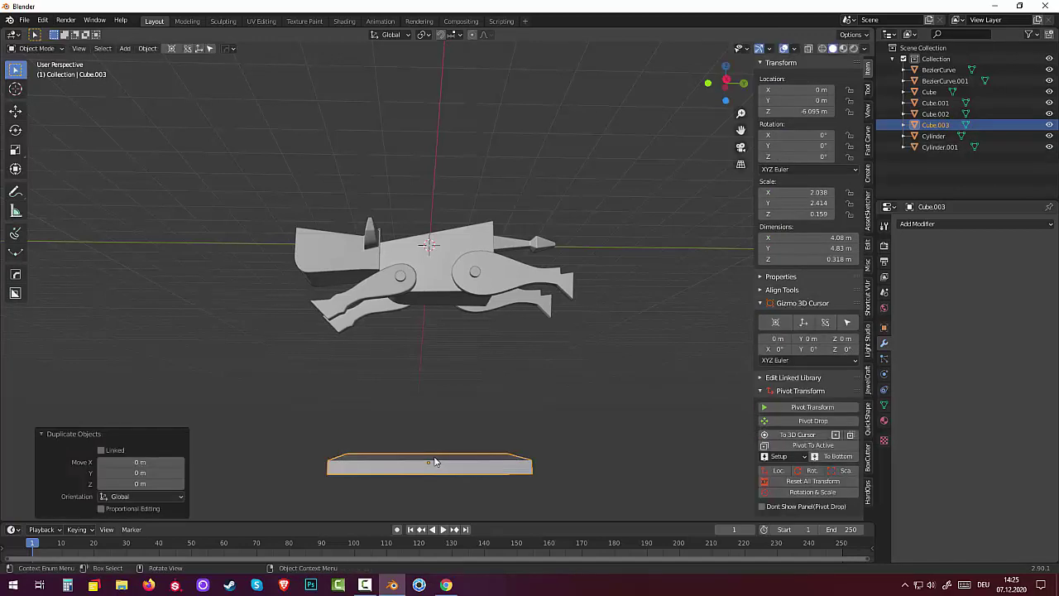
{"action": "key", "text": "g"}
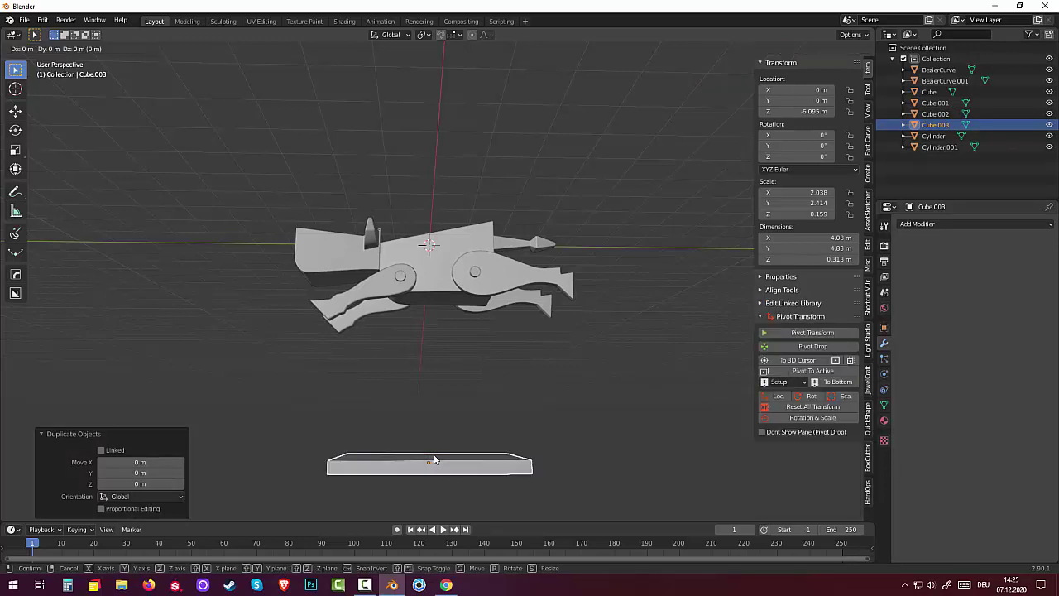
{"action": "key", "text": "z"}
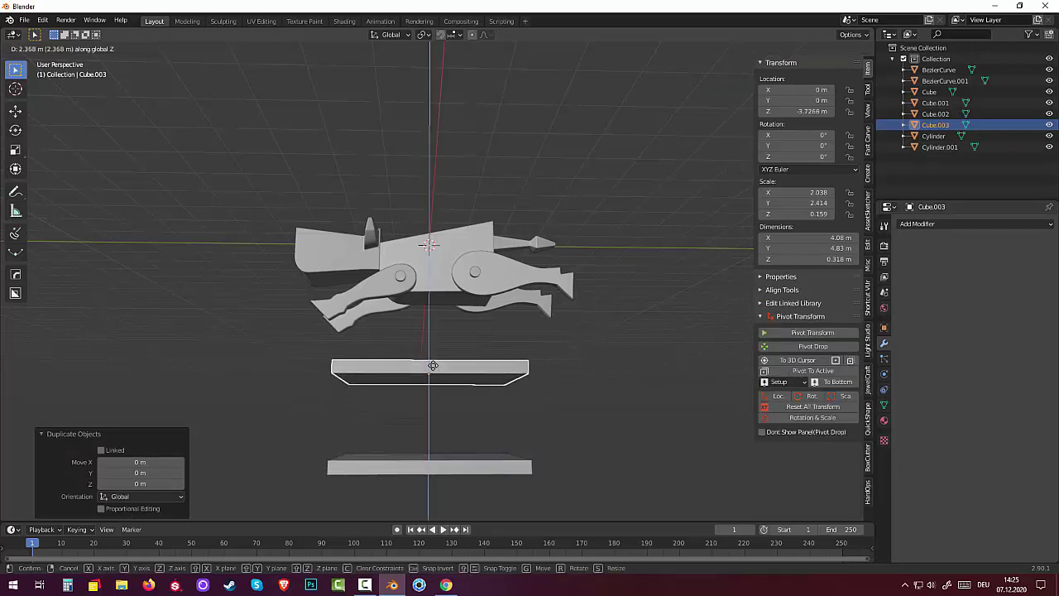
{"action": "left_click", "coordinate": [433, 365]}
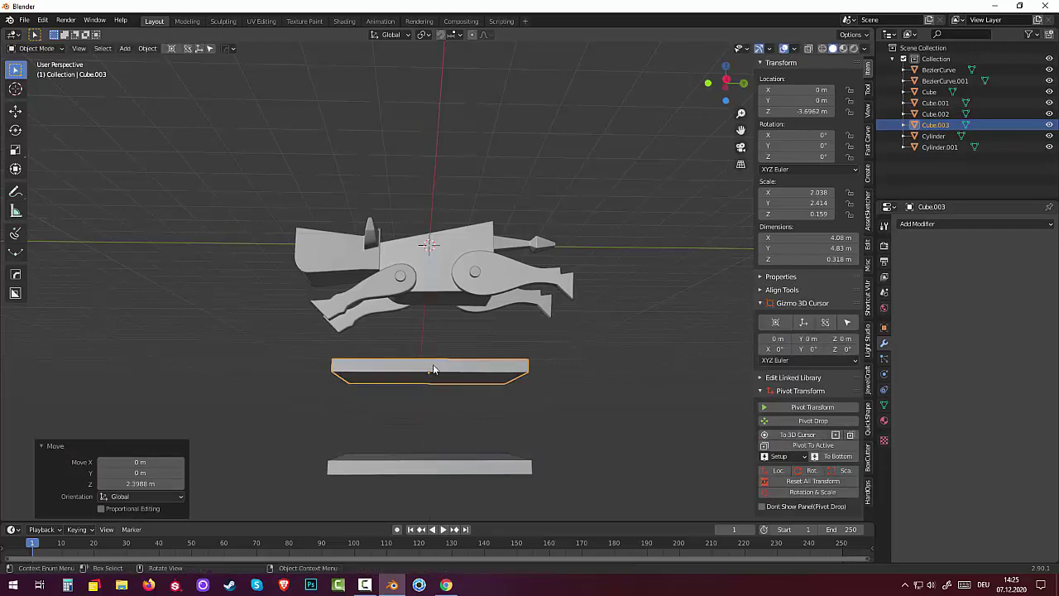
Enter Edit Mode on the copy, select and clear a face, and toggle the Cylinder's visibility.
{"action": "left_click", "coordinate": [37, 48]}
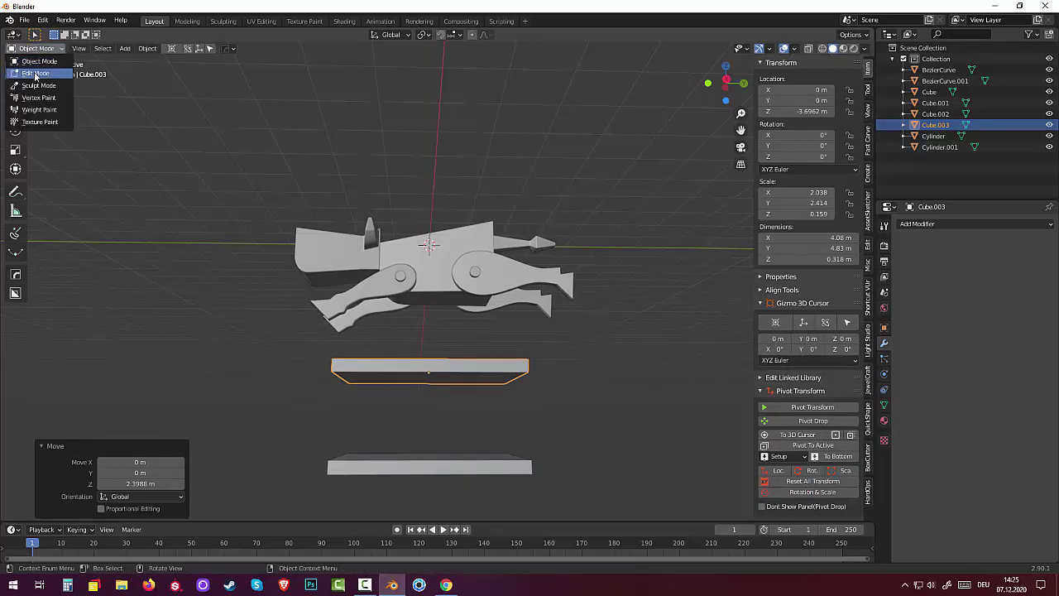
{"action": "left_click", "coordinate": [40, 68]}
{"action": "left_click", "coordinate": [438, 365]}
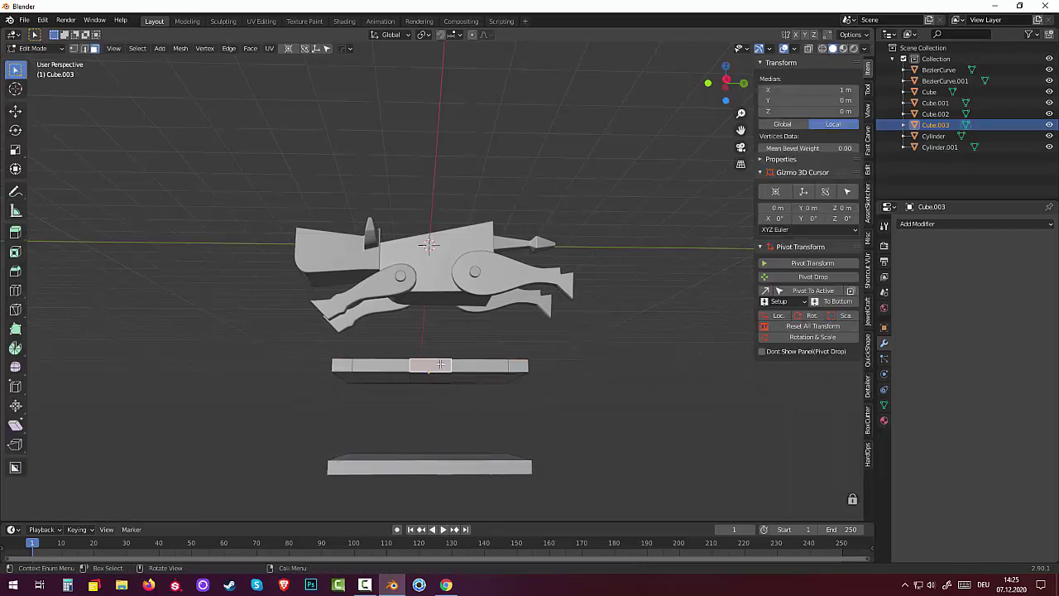
{"action": "middle_click_drag", "start_coordinate": [501, 384], "coordinate": [477, 433]}
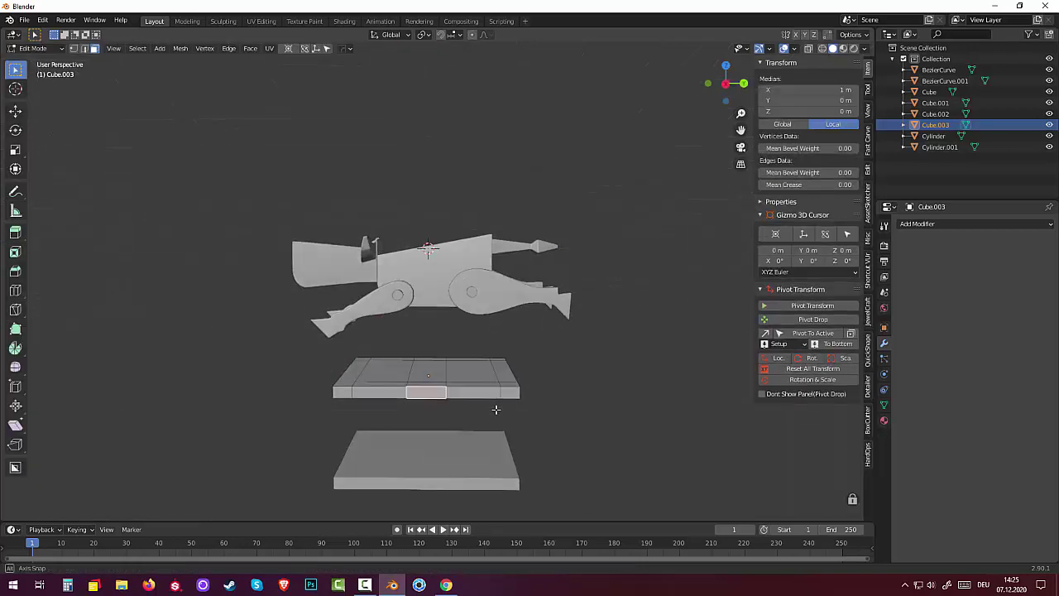
{"action": "left_click", "coordinate": [458, 461]}
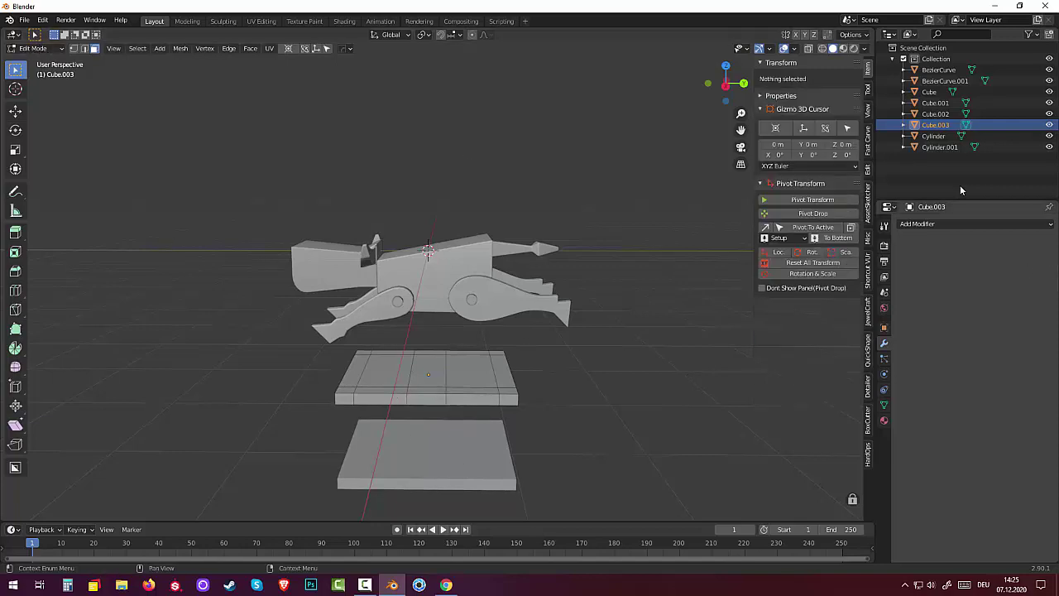
{"action": "left_click", "coordinate": [1048, 136]}
{"action": "left_click", "coordinate": [1048, 137]}
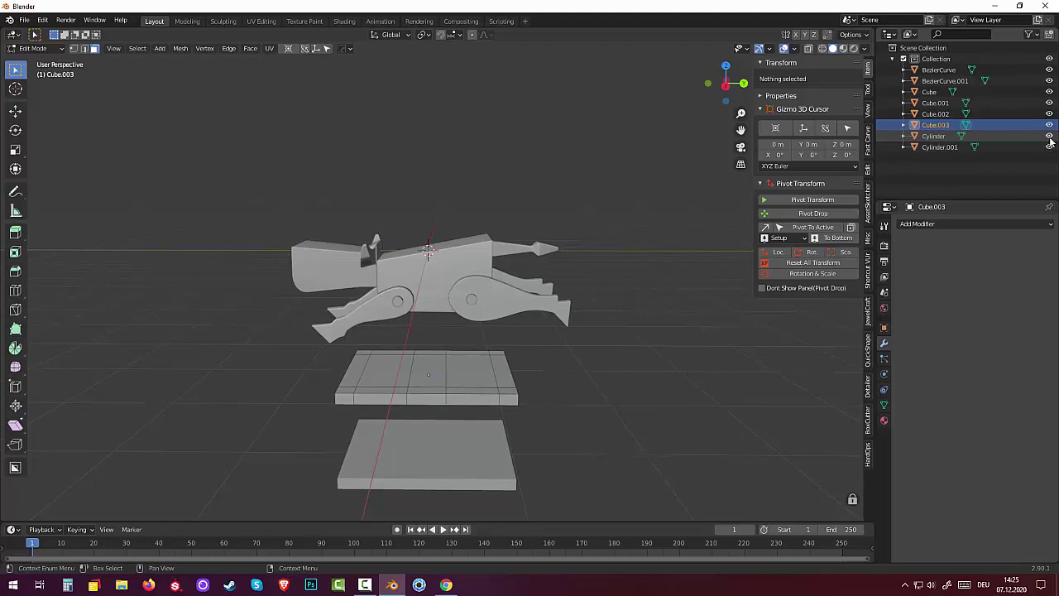
{"action": "left_click", "coordinate": [1048, 137]}
{"action": "left_click", "coordinate": [1049, 136]}
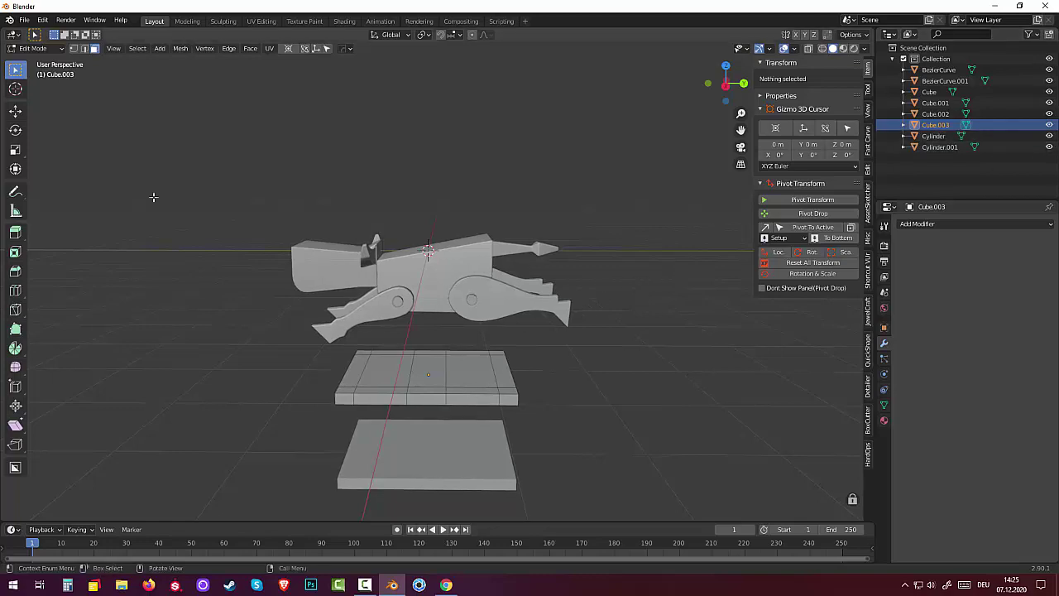
{"action": "left_click", "coordinate": [33, 48]}
Join the lower slab and Cube.003 into Cube.002, then edit its mesh and select part of it.
{"action": "left_click", "coordinate": [35, 62]}
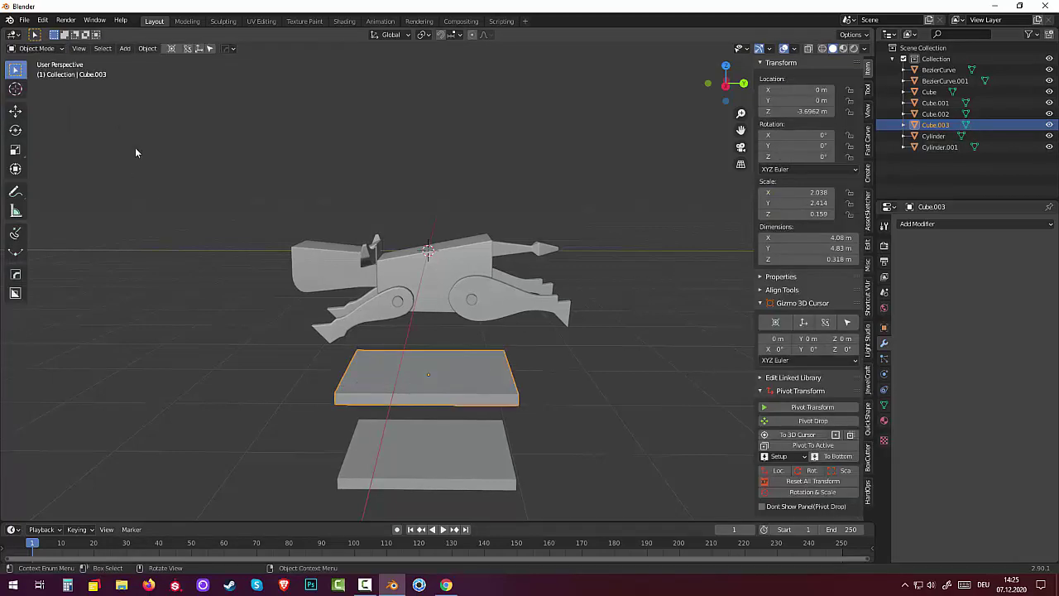
{"action": "left_click", "coordinate": [428, 478], "text": "shift"}
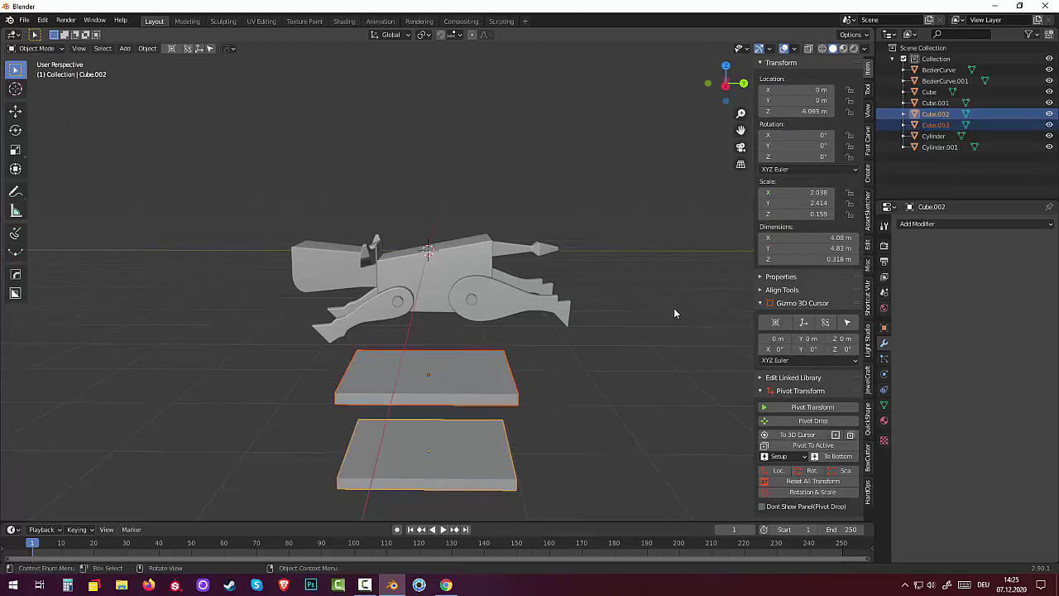
{"action": "middle_click_drag", "start_coordinate": [673, 307], "coordinate": [669, 277]}
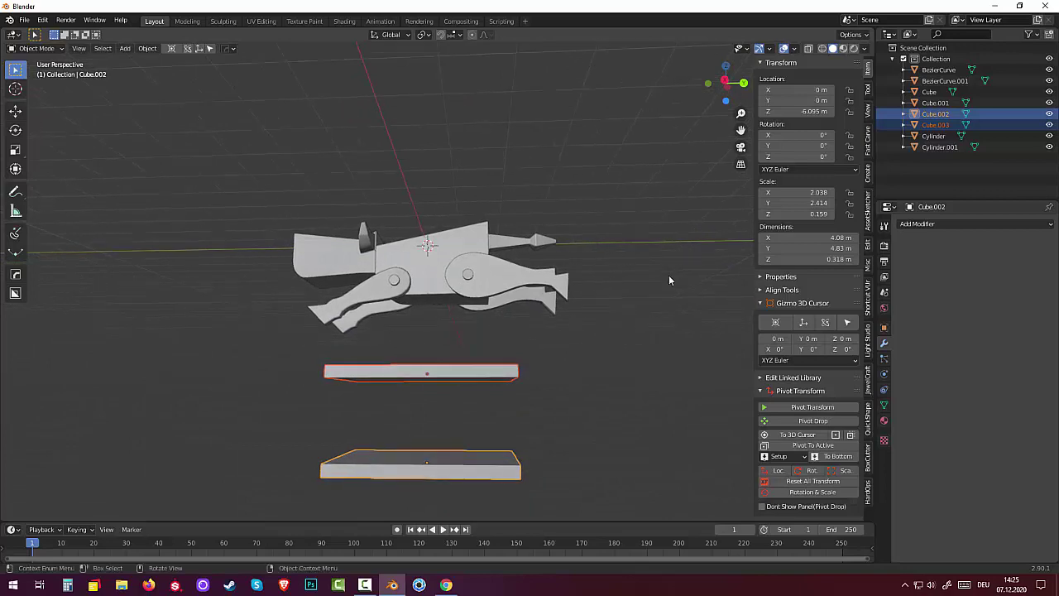
{"action": "key", "text": "ctrl+j"}
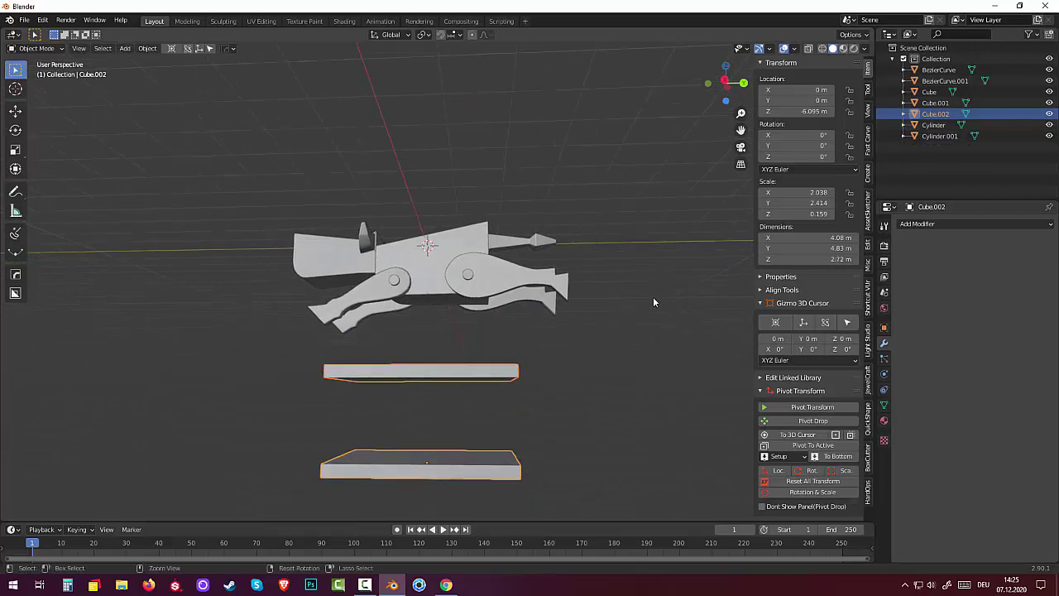
{"action": "left_click", "coordinate": [33, 48]}
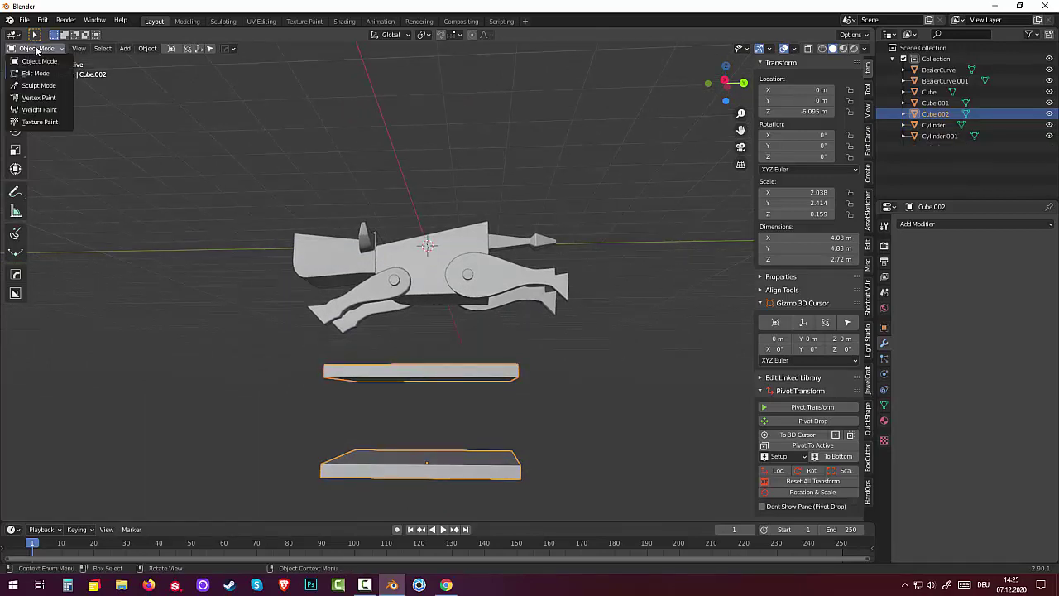
{"action": "left_click", "coordinate": [31, 71]}
{"action": "mouse_move", "coordinate": [452, 419]}
{"action": "middle_mouse_down"}
{"action": "mouse_move", "coordinate": [350, 468]}
{"action": "mouse_move", "coordinate": [348, 344]}
{"action": "middle_mouse_up"}
{"action": "left_click", "coordinate": [341, 463]}
Bridge the first pair of slab edges with a new face using Bridge Edge Loops.
{"action": "left_click", "coordinate": [348, 343]}
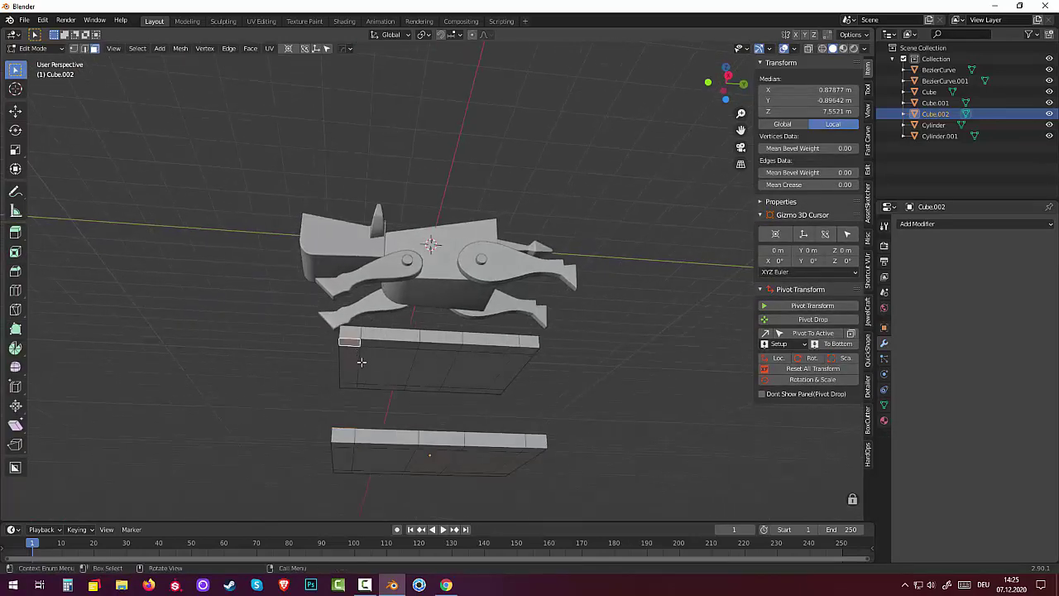
{"action": "left_click", "coordinate": [228, 48]}
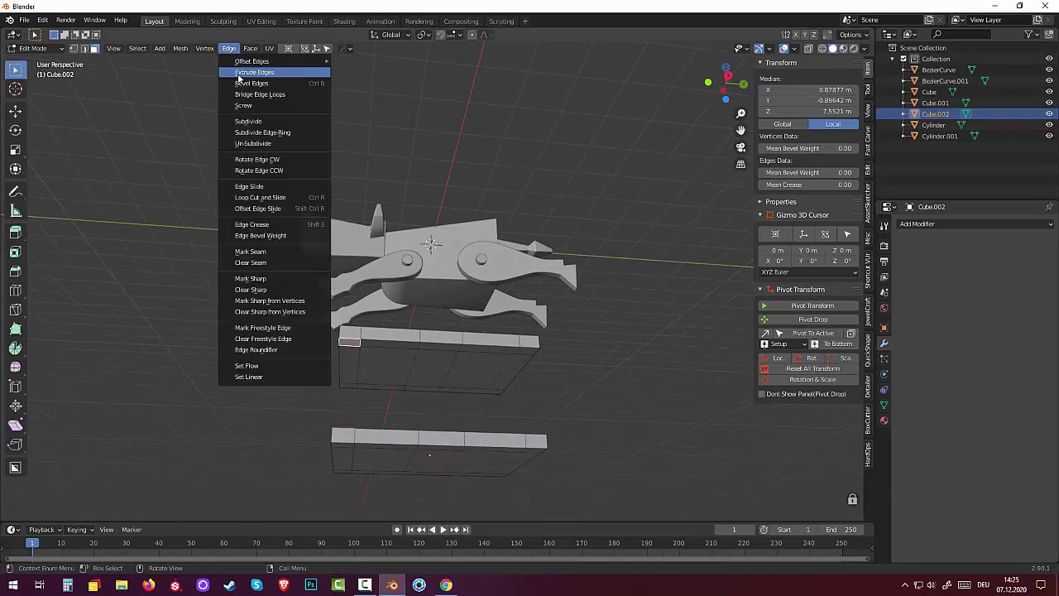
{"action": "left_click", "coordinate": [248, 95]}
{"action": "mouse_move", "coordinate": [383, 243]}
{"action": "middle_mouse_down"}
{"action": "mouse_move", "coordinate": [449, 339]}
{"action": "mouse_move", "coordinate": [388, 329]}
{"action": "mouse_move", "coordinate": [394, 458]}
{"action": "middle_mouse_up"}
Bridge the next edge and a bottom-slab face into a side wall.
{"action": "left_click", "coordinate": [389, 331]}
{"action": "left_click", "coordinate": [395, 458]}
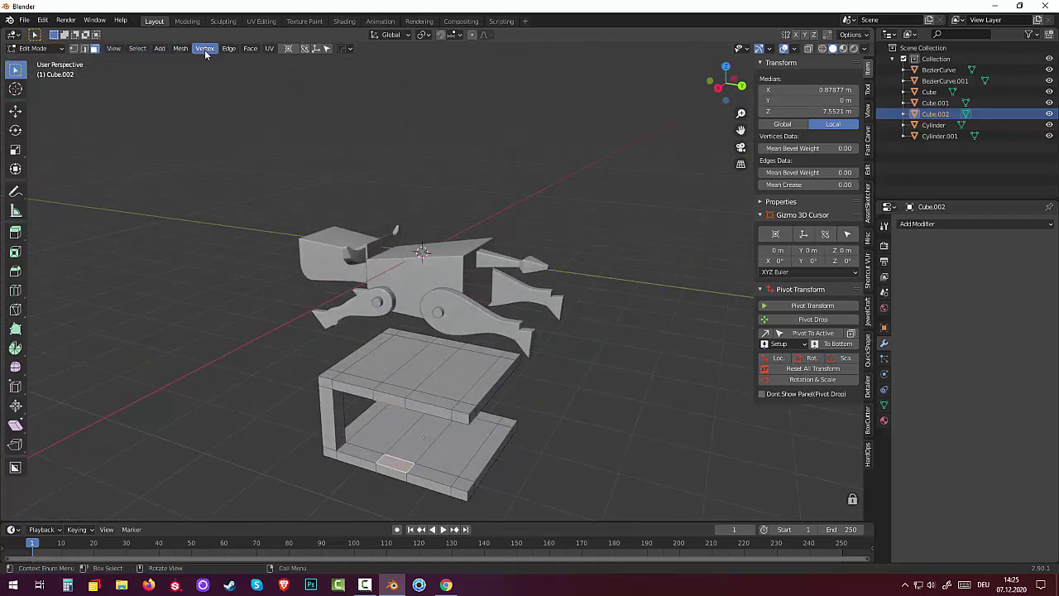
{"action": "left_click", "coordinate": [229, 50]}
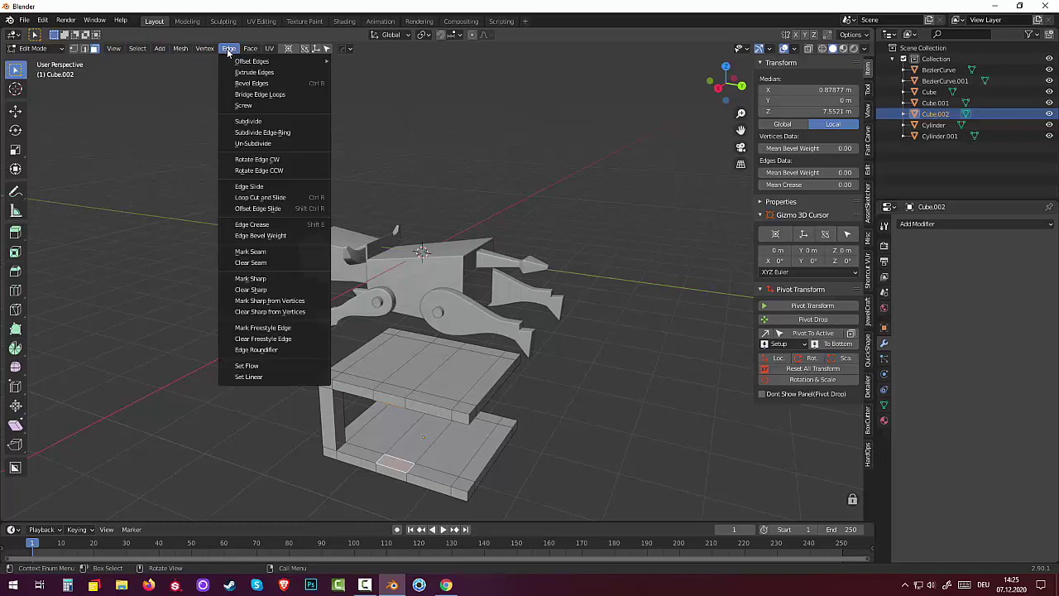
{"action": "left_click", "coordinate": [240, 98]}
{"action": "mouse_move", "coordinate": [559, 398]}
{"action": "middle_mouse_down"}
{"action": "mouse_move", "coordinate": [567, 369]}
{"action": "mouse_move", "coordinate": [460, 345]}
{"action": "mouse_move", "coordinate": [430, 464]}
{"action": "middle_mouse_up"}
{"action": "key", "text": "alt+a"}
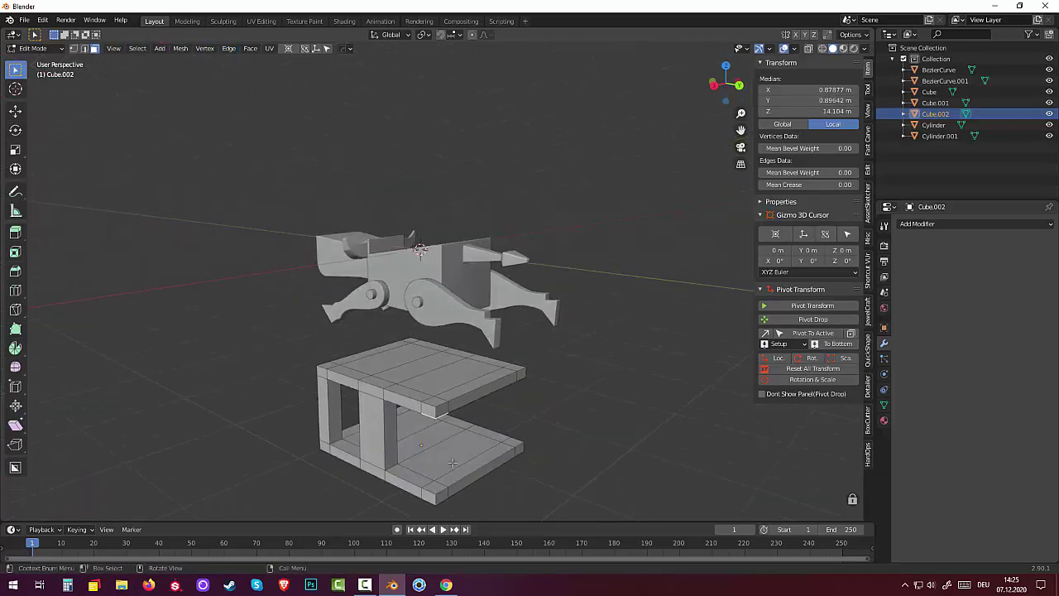
Bridge a small bottom corner face into a corner post, then select another corner face.
{"action": "left_click", "coordinate": [434, 490]}
{"action": "left_click", "coordinate": [229, 48]}
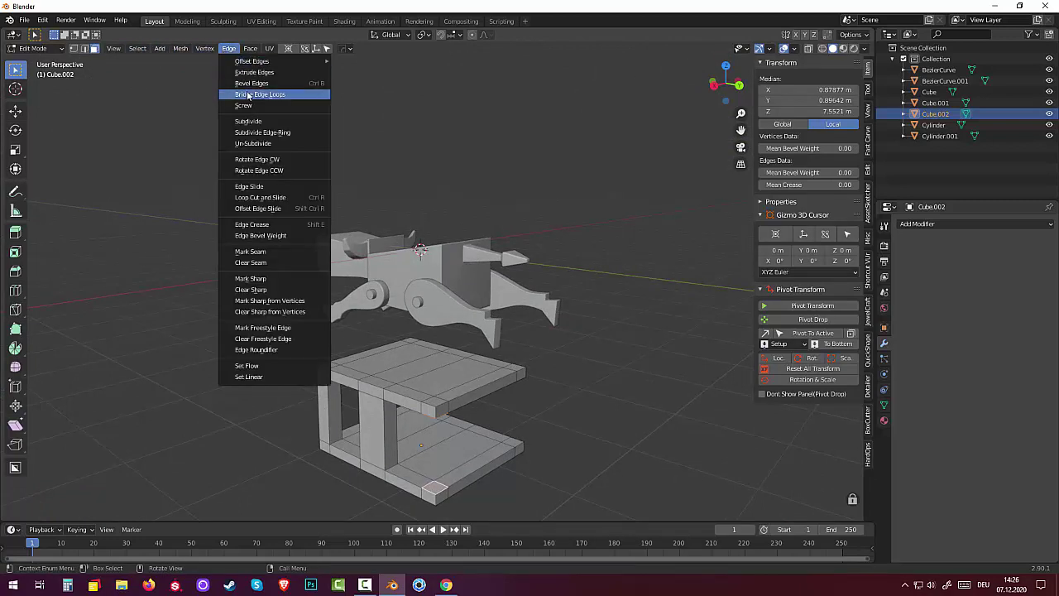
{"action": "left_click", "coordinate": [240, 95]}
{"action": "middle_click_drag", "start_coordinate": [458, 371], "coordinate": [439, 420]}
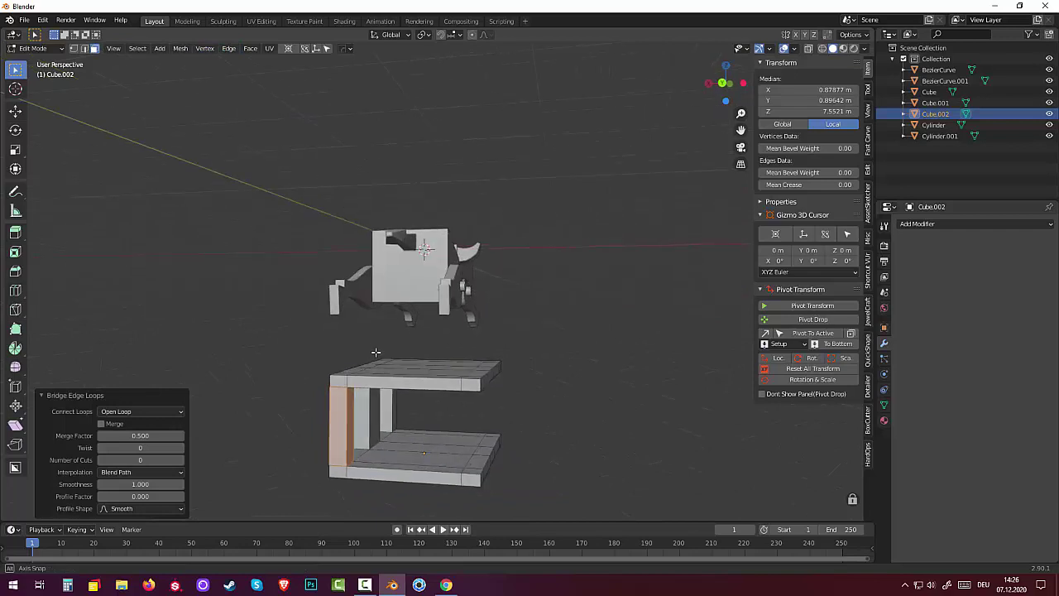
{"action": "left_click", "coordinate": [488, 459]}
{"action": "mouse_move", "coordinate": [488, 460]}
{"action": "middle_mouse_down"}
{"action": "mouse_move", "coordinate": [436, 407]}
{"action": "mouse_move", "coordinate": [423, 345]}
{"action": "middle_mouse_up"}
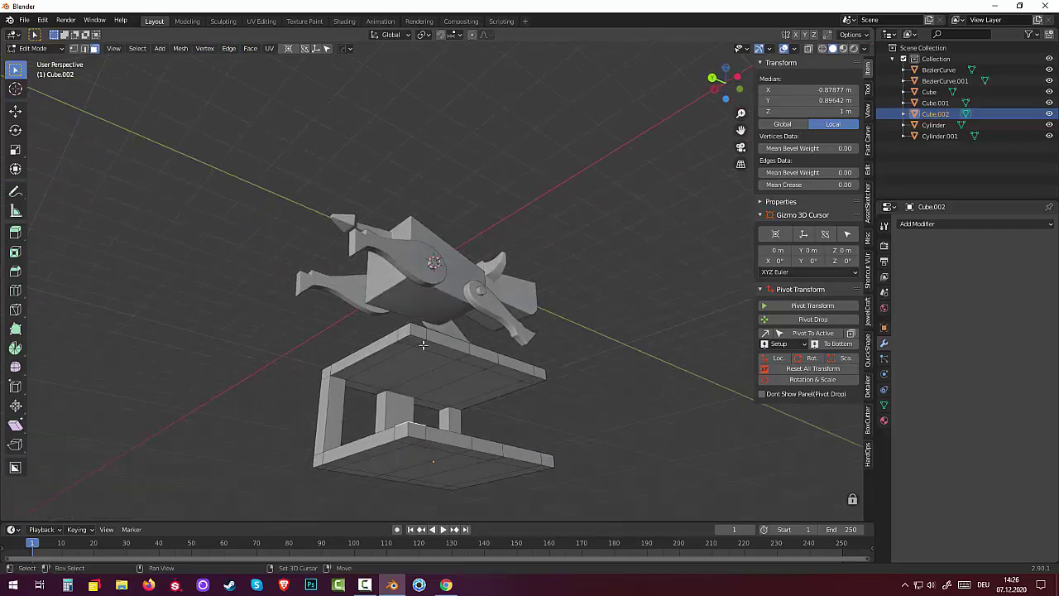
Bridge a small upper-plate face into a vertical post.
{"action": "left_click", "coordinate": [413, 339]}
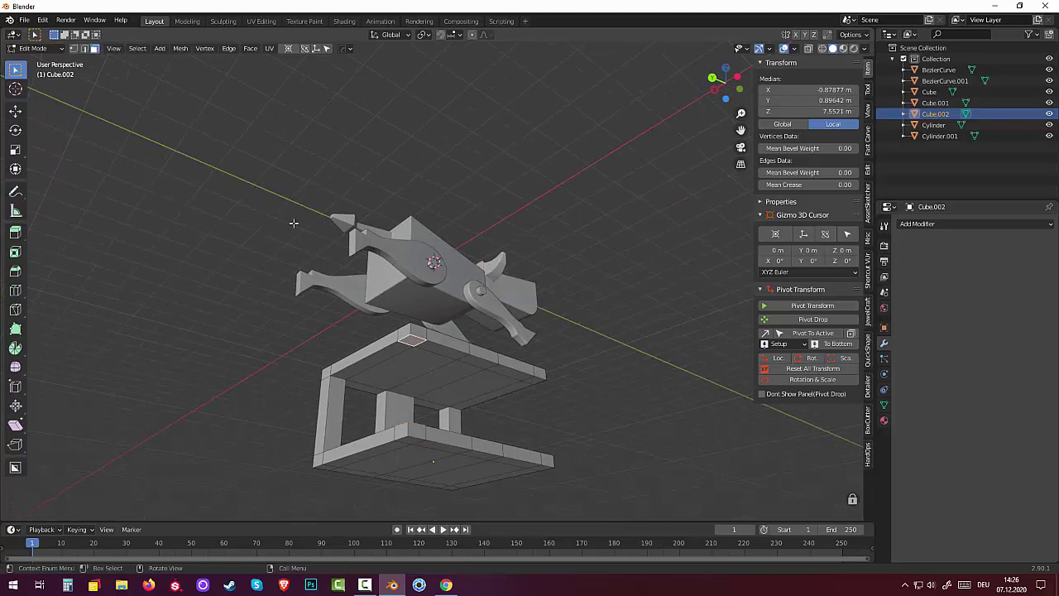
{"action": "left_click", "coordinate": [228, 48]}
{"action": "left_click", "coordinate": [239, 95]}
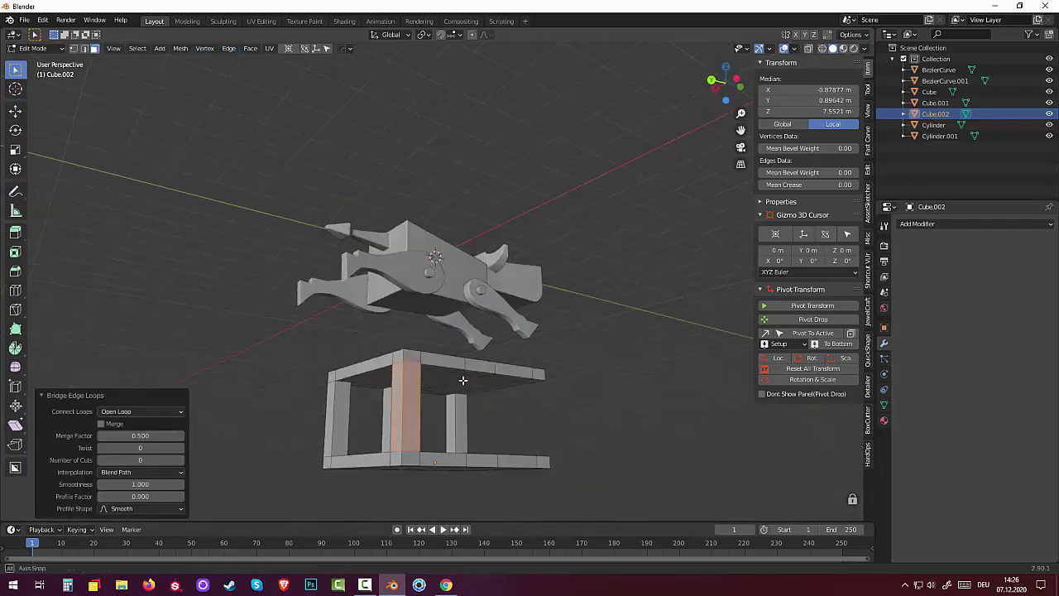
{"action": "mouse_move", "coordinate": [397, 347]}
{"action": "middle_mouse_down"}
{"action": "mouse_move", "coordinate": [455, 447]}
{"action": "mouse_move", "coordinate": [463, 356]}
{"action": "middle_mouse_up"}
Bridge a bottom-plate face and its matching upper face into another post.
{"action": "left_click", "coordinate": [459, 453]}
{"action": "left_click", "coordinate": [465, 348]}
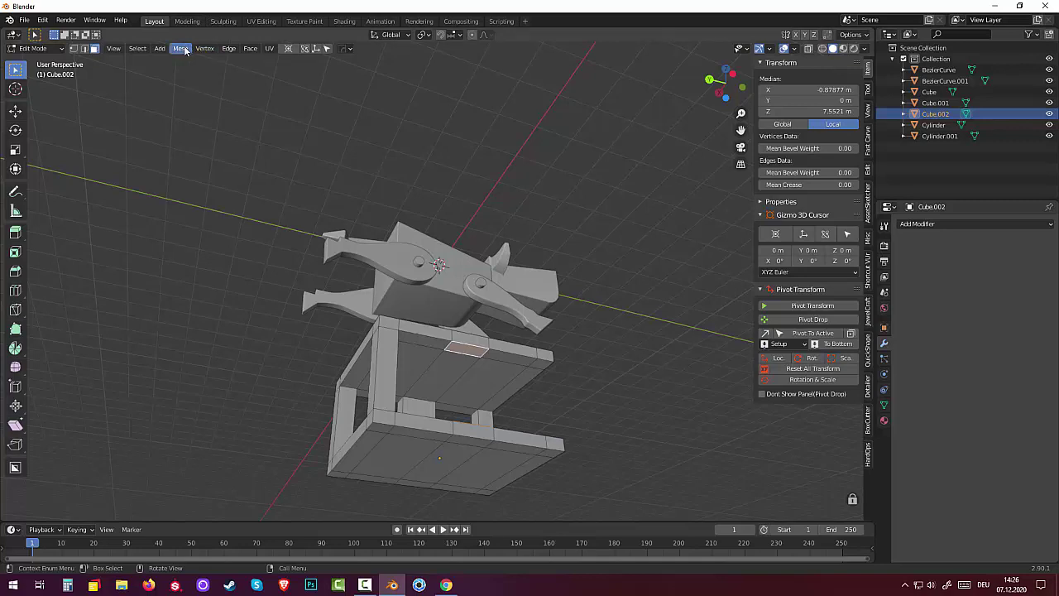
{"action": "left_click", "coordinate": [229, 48]}
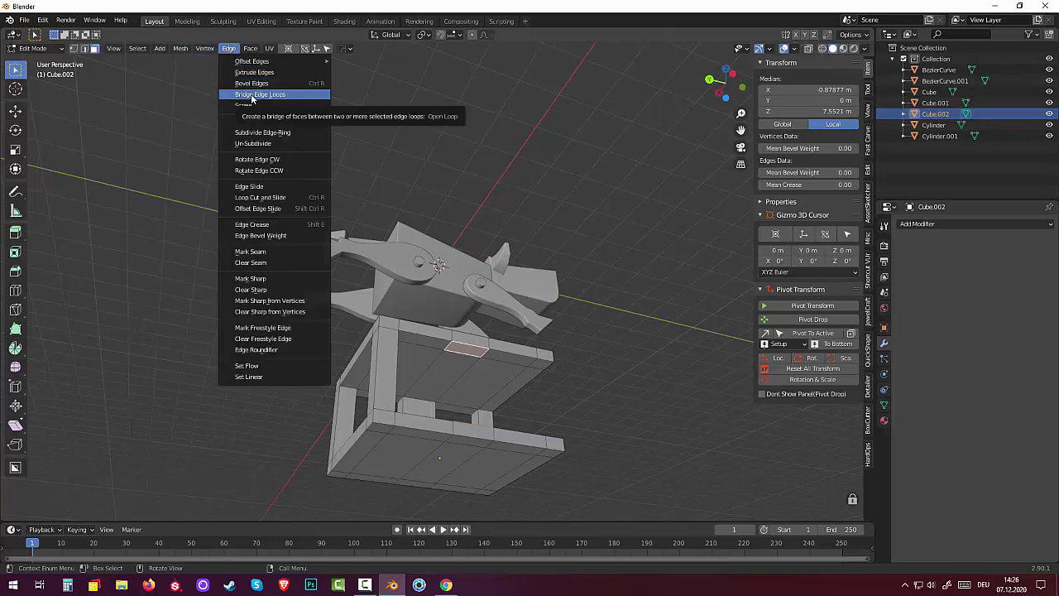
{"action": "left_click", "coordinate": [252, 95]}
{"action": "middle_click_drag", "start_coordinate": [253, 99], "coordinate": [523, 5]}
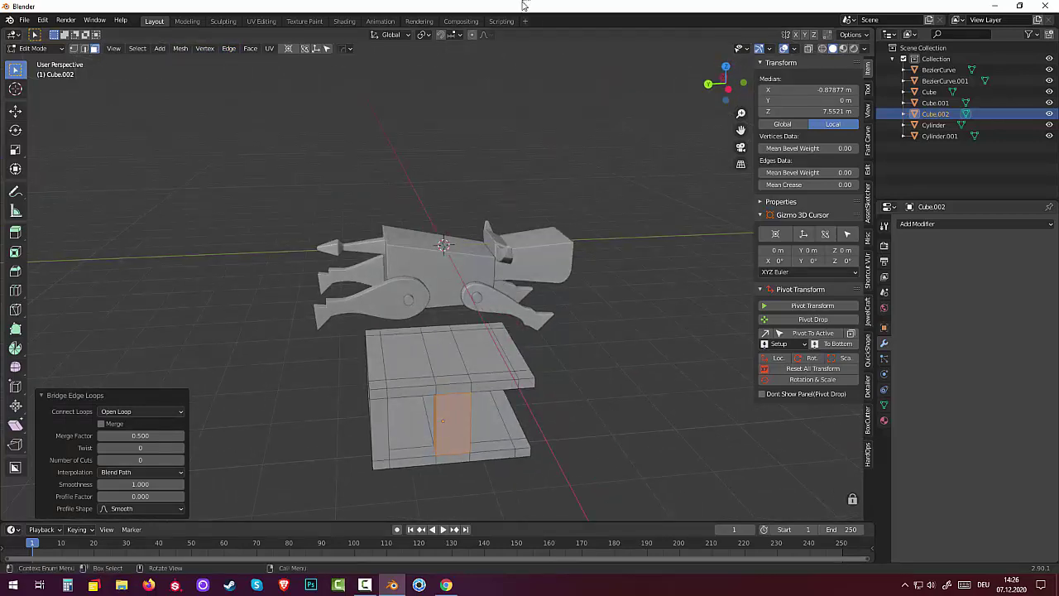
Bridge the matching bottom and top corner faces into a corner post, then clear the selection.
{"action": "left_click", "coordinate": [521, 445]}
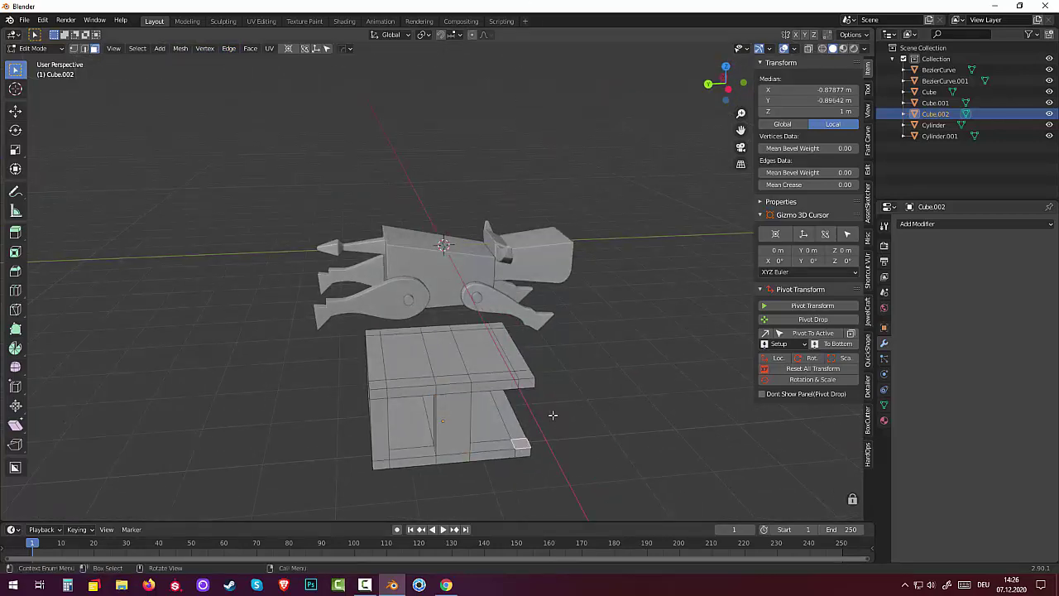
{"action": "middle_click_drag", "start_coordinate": [517, 434], "coordinate": [546, 362]}
{"action": "left_click", "coordinate": [540, 362], "text": "shift"}
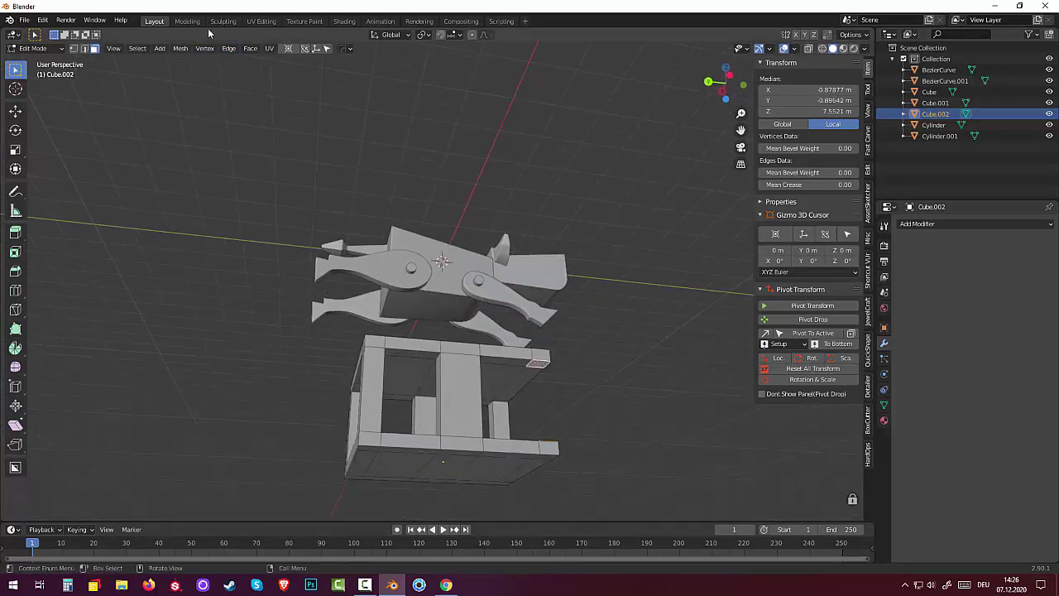
{"action": "left_click", "coordinate": [228, 49]}
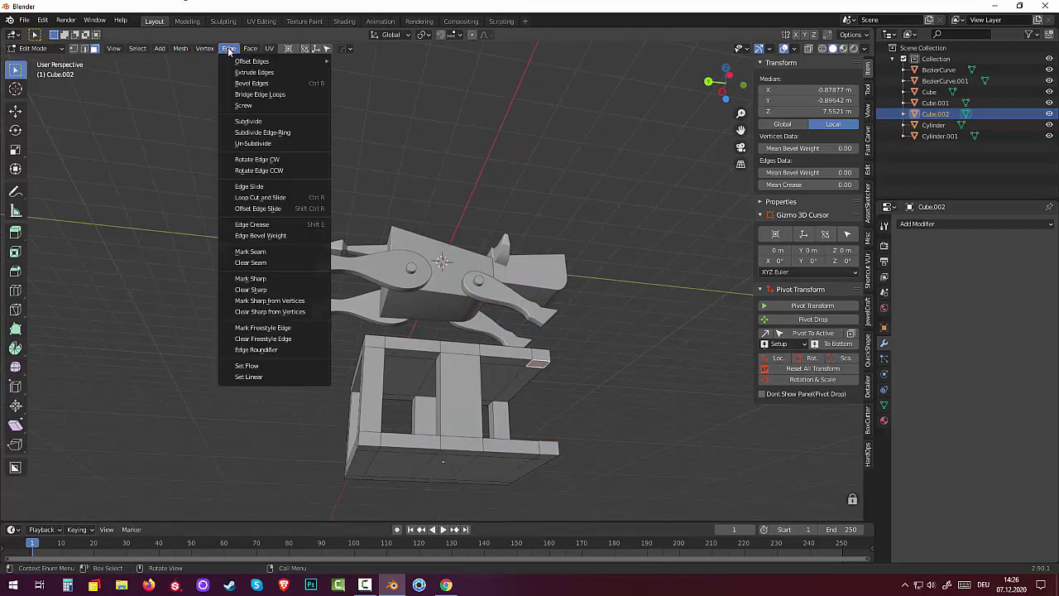
{"action": "left_click", "coordinate": [269, 99]}
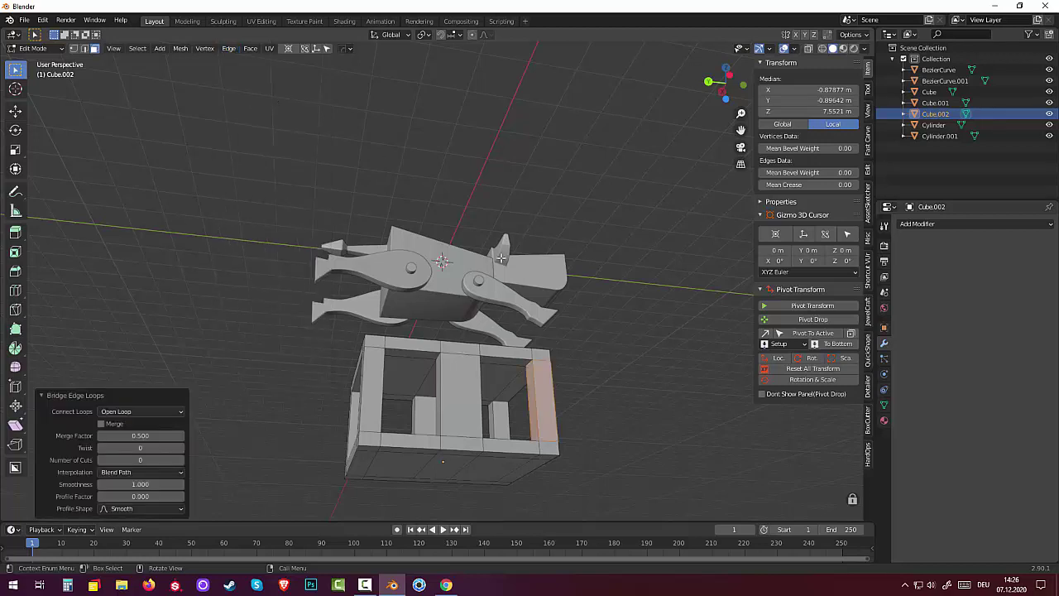
{"action": "key", "text": "alt+a"}
{"action": "mouse_move", "coordinate": [529, 364]}
{"action": "middle_mouse_down"}
{"action": "mouse_move", "coordinate": [552, 375]}
{"action": "mouse_move", "coordinate": [539, 386]}
{"action": "mouse_move", "coordinate": [542, 360]}
{"action": "mouse_move", "coordinate": [544, 414]}
{"action": "mouse_move", "coordinate": [513, 396]}
{"action": "mouse_move", "coordinate": [474, 394]}
{"action": "mouse_move", "coordinate": [492, 425]}
{"action": "mouse_move", "coordinate": [418, 401]}
{"action": "middle_mouse_up"}
{"action": "left_click", "coordinate": [29, 49]}
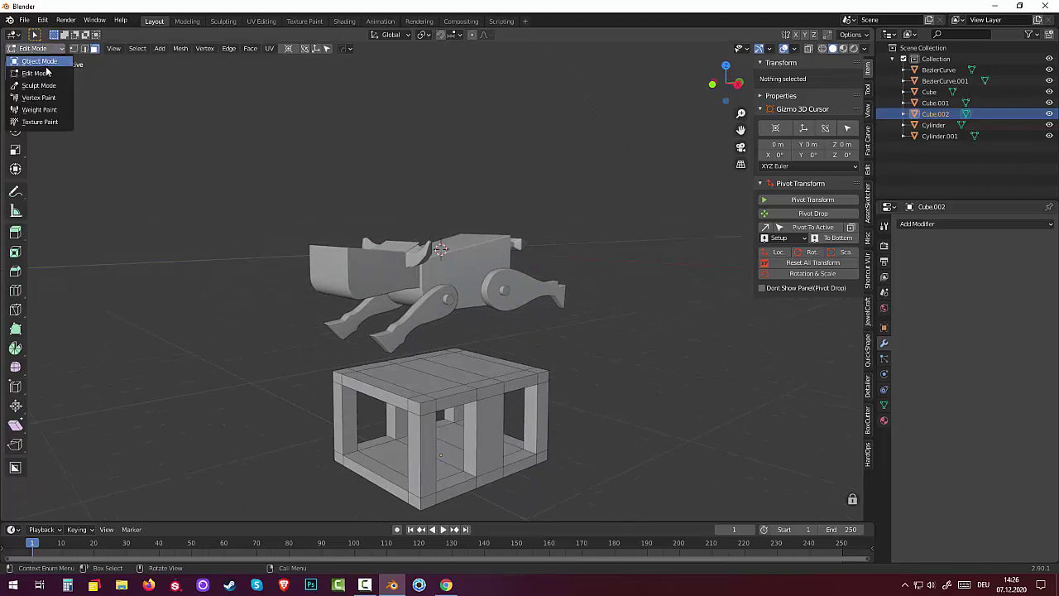
In Object Mode and Right view, lower Cube.002 1.215 m along Z to -7.31 m.
{"action": "left_click", "coordinate": [39, 61]}
{"action": "mouse_move", "coordinate": [592, 428]}
{"action": "middle_mouse_down"}
{"action": "mouse_move", "coordinate": [572, 436]}
{"action": "mouse_move", "coordinate": [559, 424]}
{"action": "mouse_move", "coordinate": [567, 420]}
{"action": "middle_mouse_up"}
{"action": "key", "text": "KP_3"}
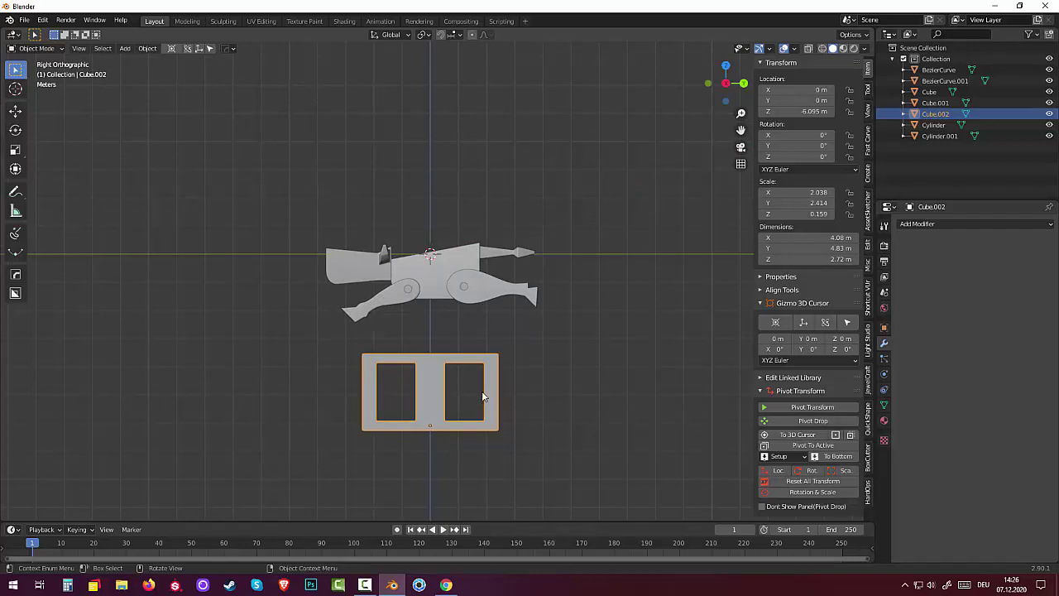
{"action": "key", "text": "g"}
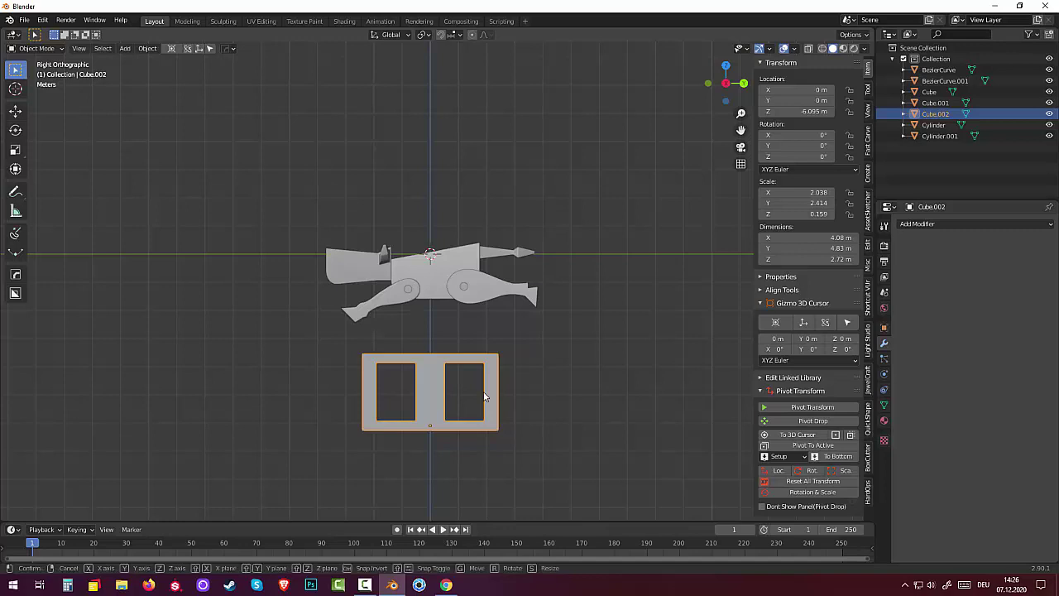
{"action": "key", "text": "z"}
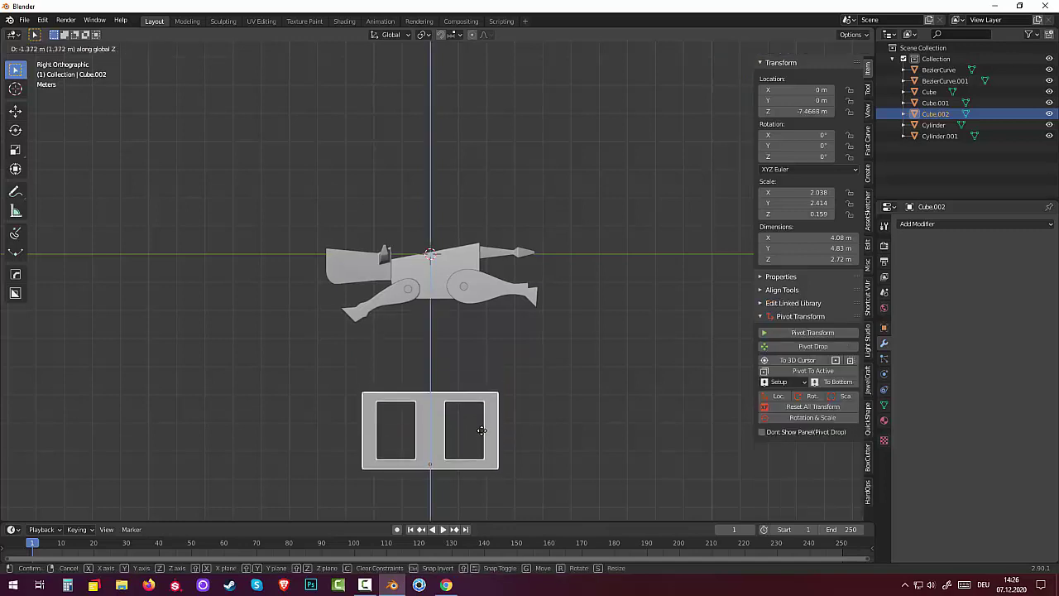
{"action": "left_click", "coordinate": [500, 429]}
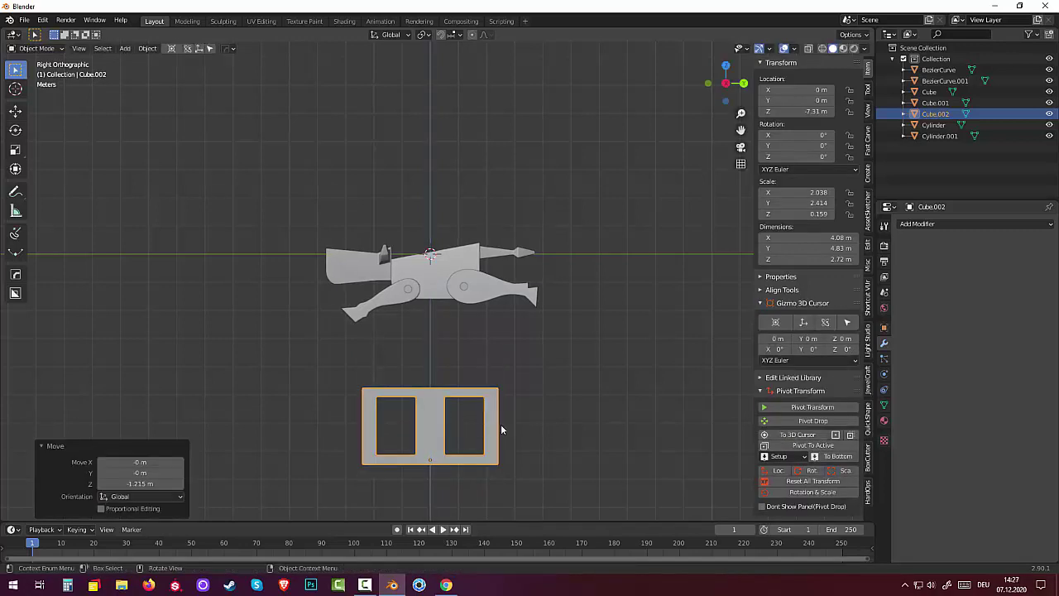
{"action": "left_click", "coordinate": [662, 431]}
{"action": "middle_click_drag", "start_coordinate": [662, 431], "coordinate": [646, 401]}
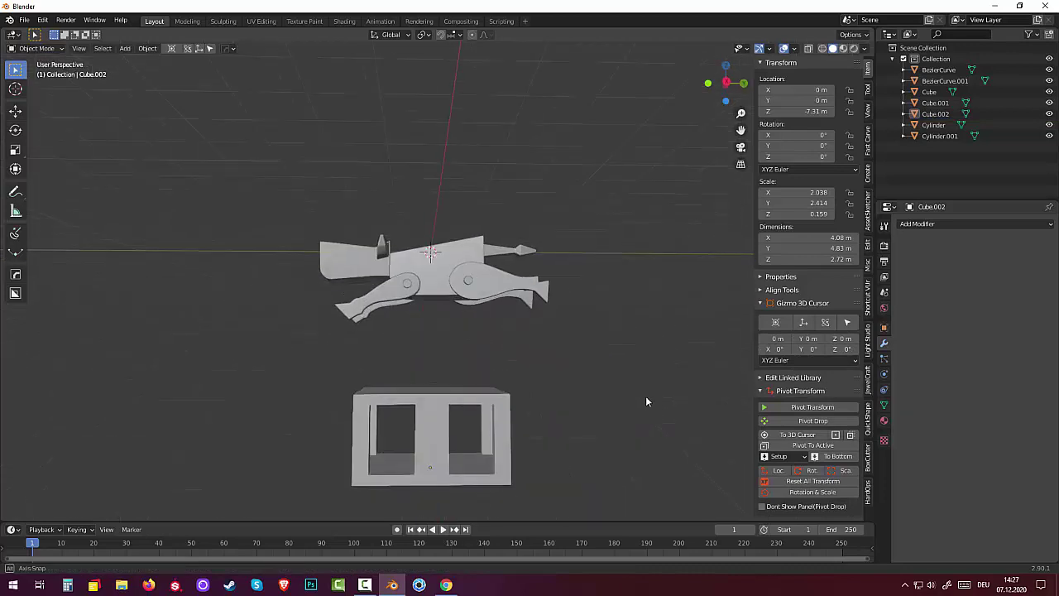
Select all figure parts: body block, leg piece, joint cylinders and head block.
{"action": "left_click", "coordinate": [449, 267]}
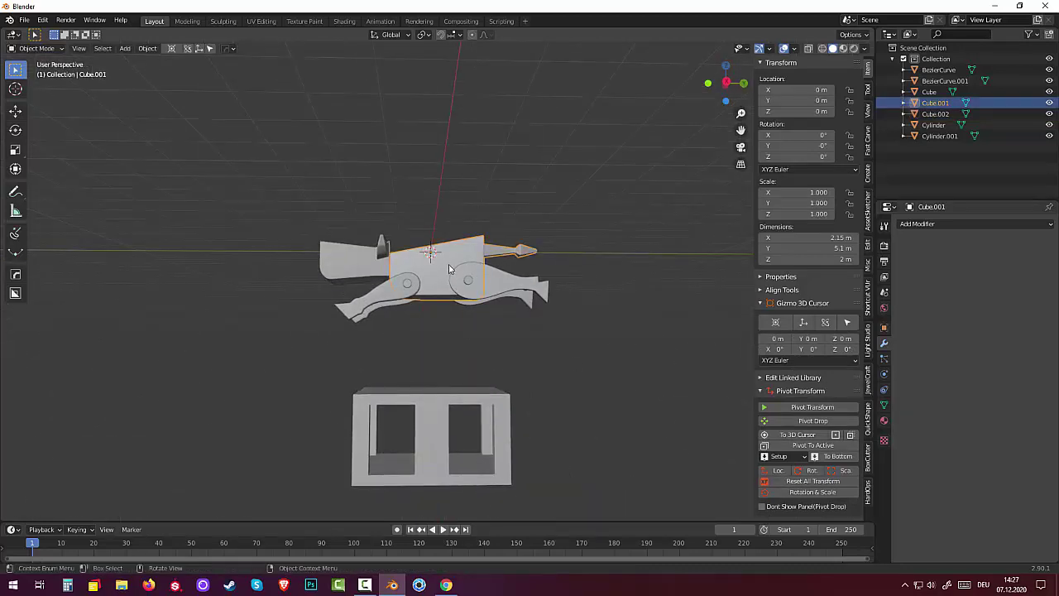
{"action": "left_click", "coordinate": [499, 298], "text": "shift"}
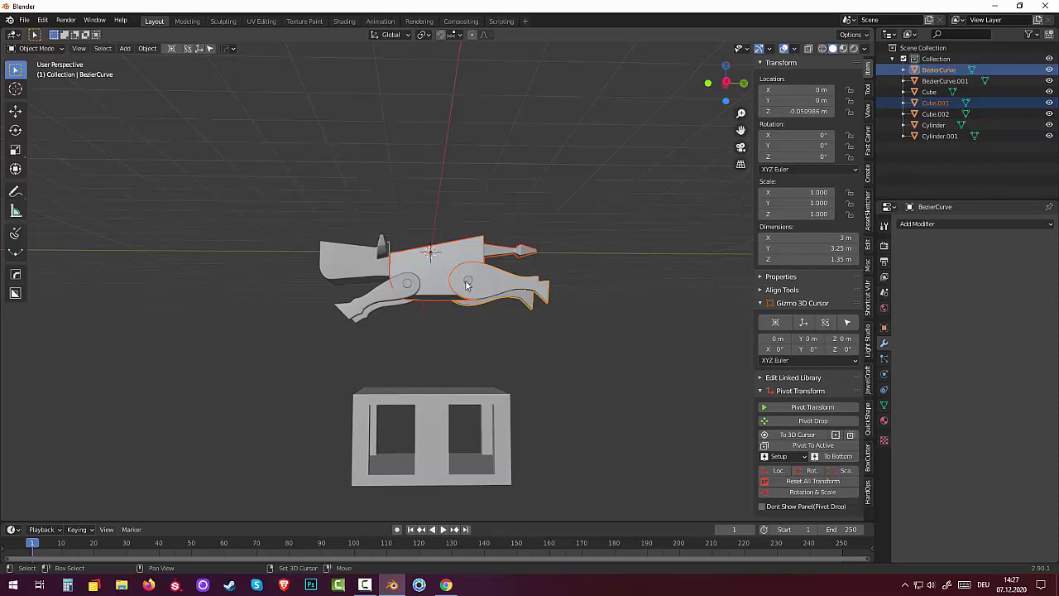
{"action": "left_click", "coordinate": [408, 284], "text": "shift"}
{"action": "left_click", "coordinate": [403, 297], "text": "shift"}
{"action": "left_click", "coordinate": [369, 288], "text": "shift"}
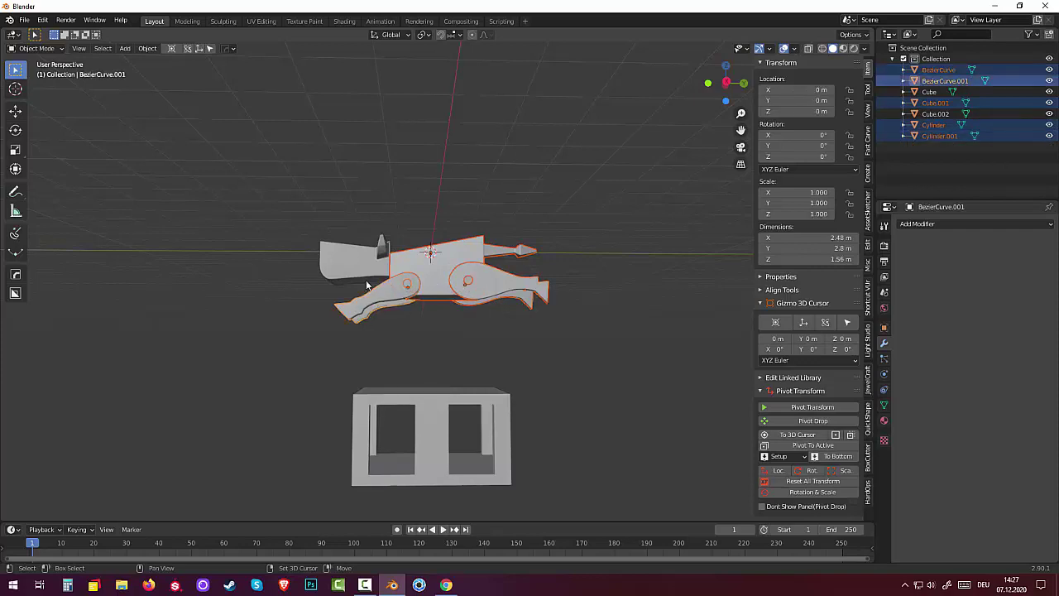
{"action": "left_click", "coordinate": [364, 273], "text": "shift"}
{"action": "mouse_move", "coordinate": [536, 283]}
{"action": "middle_mouse_down"}
{"action": "mouse_move", "coordinate": [541, 369]}
{"action": "mouse_move", "coordinate": [564, 426]}
{"action": "mouse_move", "coordinate": [527, 332]}
{"action": "mouse_move", "coordinate": [459, 314]}
{"action": "mouse_move", "coordinate": [520, 319]}
{"action": "middle_mouse_up"}
In Right view, move the figure -0.294 m along Y and 0.078 m up.
{"action": "key", "text": "KP_3"}
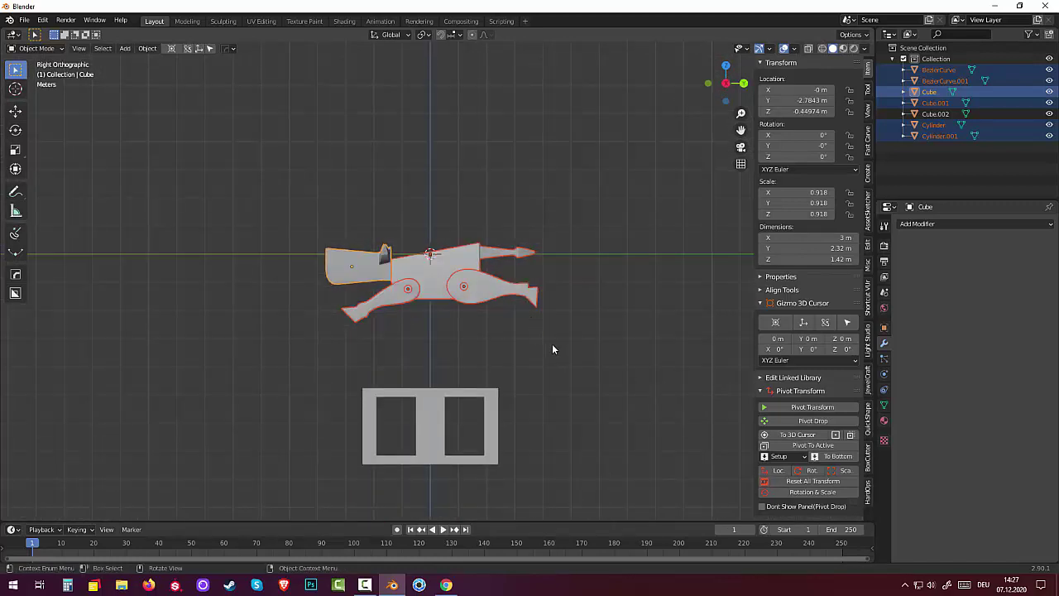
{"action": "key", "text": "g"}
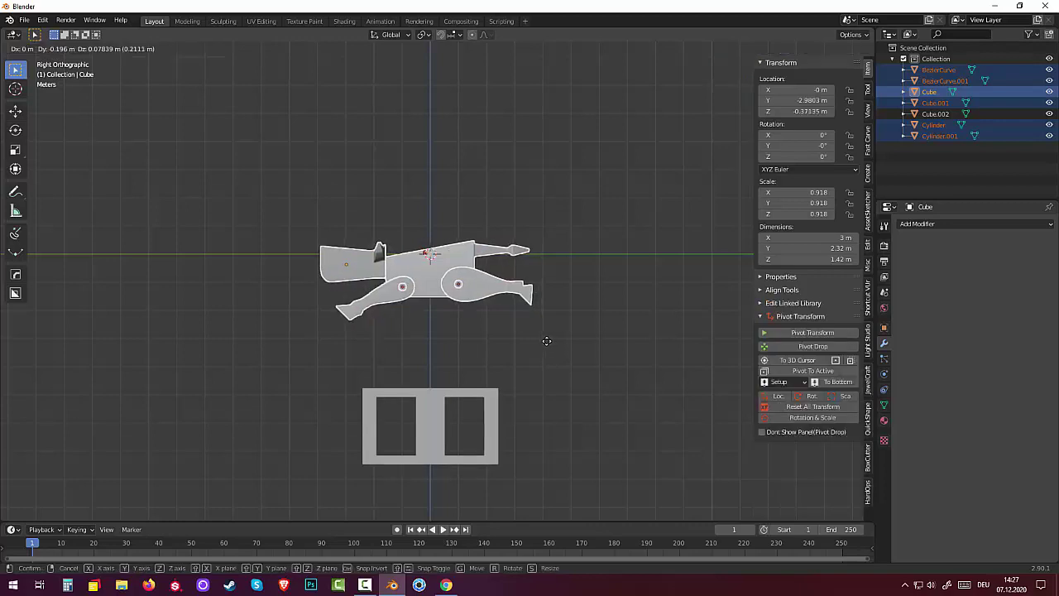
{"action": "left_click", "coordinate": [543, 340]}
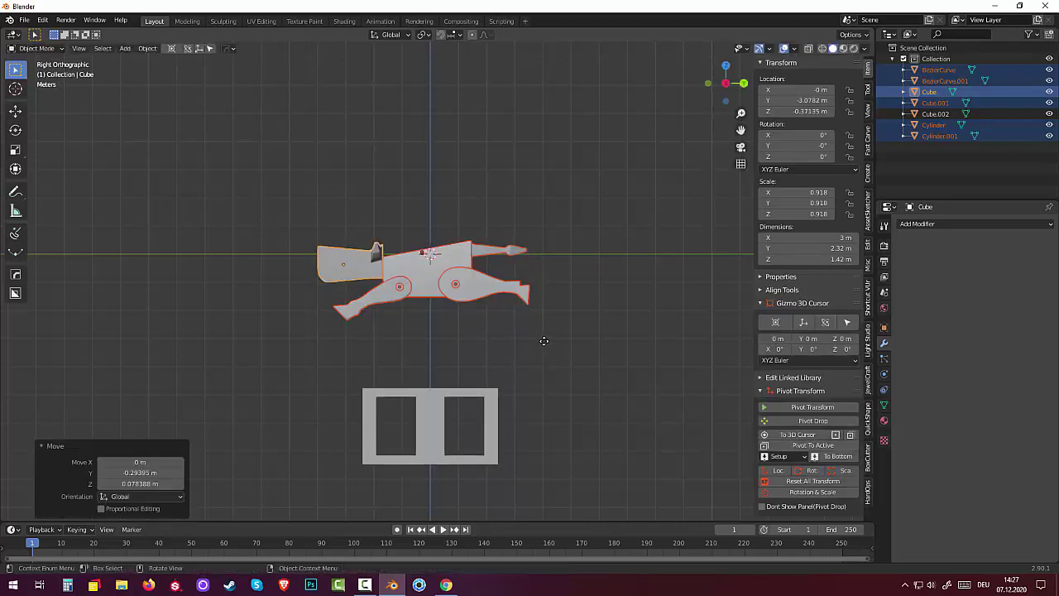
{"action": "mouse_move", "coordinate": [561, 349]}
{"action": "middle_mouse_down"}
{"action": "mouse_move", "coordinate": [662, 377]}
{"action": "mouse_move", "coordinate": [590, 347]}
{"action": "mouse_move", "coordinate": [551, 347]}
{"action": "mouse_move", "coordinate": [565, 346]}
{"action": "middle_mouse_up"}
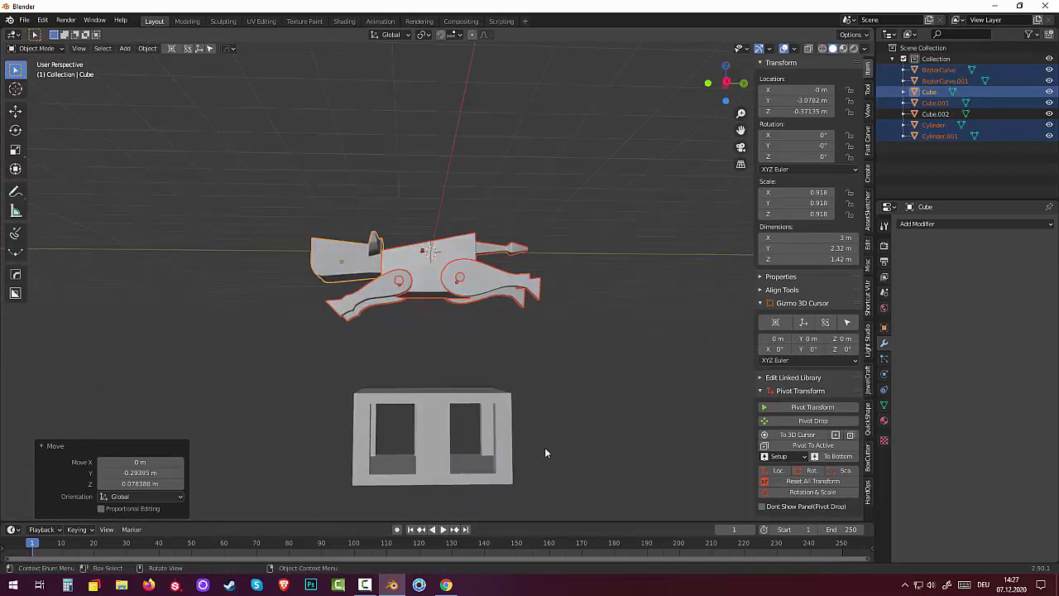
{"action": "mouse_move", "coordinate": [534, 456]}
{"action": "middle_mouse_down"}
{"action": "mouse_move", "coordinate": [544, 471]}
{"action": "mouse_move", "coordinate": [540, 450]}
{"action": "mouse_move", "coordinate": [515, 452]}
{"action": "mouse_move", "coordinate": [541, 463]}
{"action": "mouse_move", "coordinate": [560, 441]}
{"action": "mouse_move", "coordinate": [531, 460]}
{"action": "mouse_move", "coordinate": [544, 442]}
{"action": "mouse_move", "coordinate": [529, 466]}
{"action": "mouse_move", "coordinate": [513, 451]}
{"action": "middle_mouse_up"}
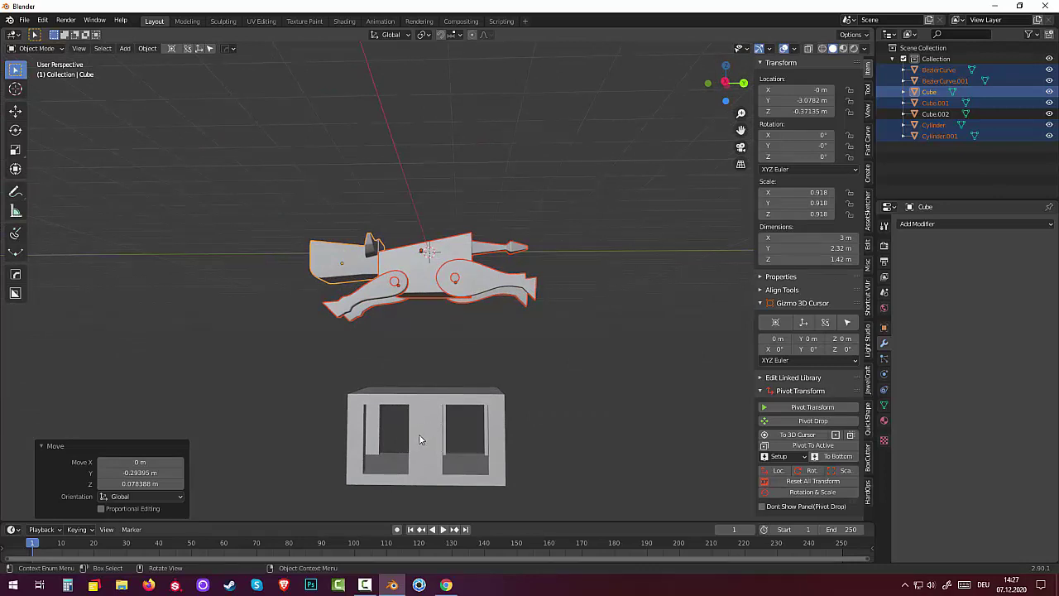
{"action": "mouse_move", "coordinate": [420, 439]}
{"action": "middle_mouse_down"}
{"action": "mouse_move", "coordinate": [451, 434]}
{"action": "mouse_move", "coordinate": [436, 440]}
{"action": "mouse_move", "coordinate": [516, 474]}
{"action": "mouse_move", "coordinate": [563, 445]}
{"action": "mouse_move", "coordinate": [428, 437]}
{"action": "mouse_move", "coordinate": [590, 411]}
{"action": "mouse_move", "coordinate": [598, 421]}
{"action": "mouse_move", "coordinate": [458, 363]}
{"action": "middle_mouse_up"}
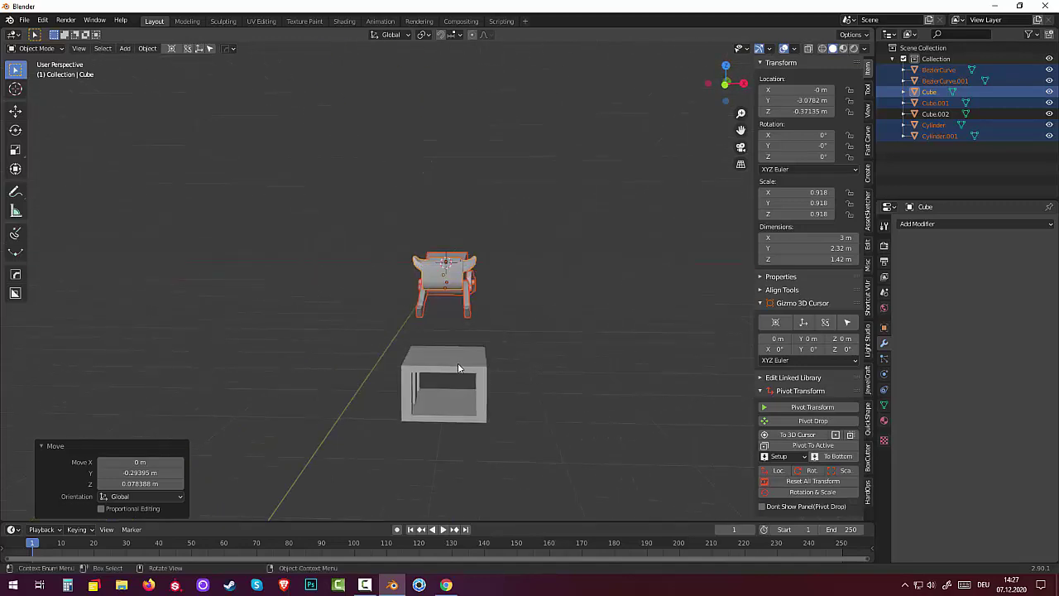
{"action": "left_click", "coordinate": [458, 367]}
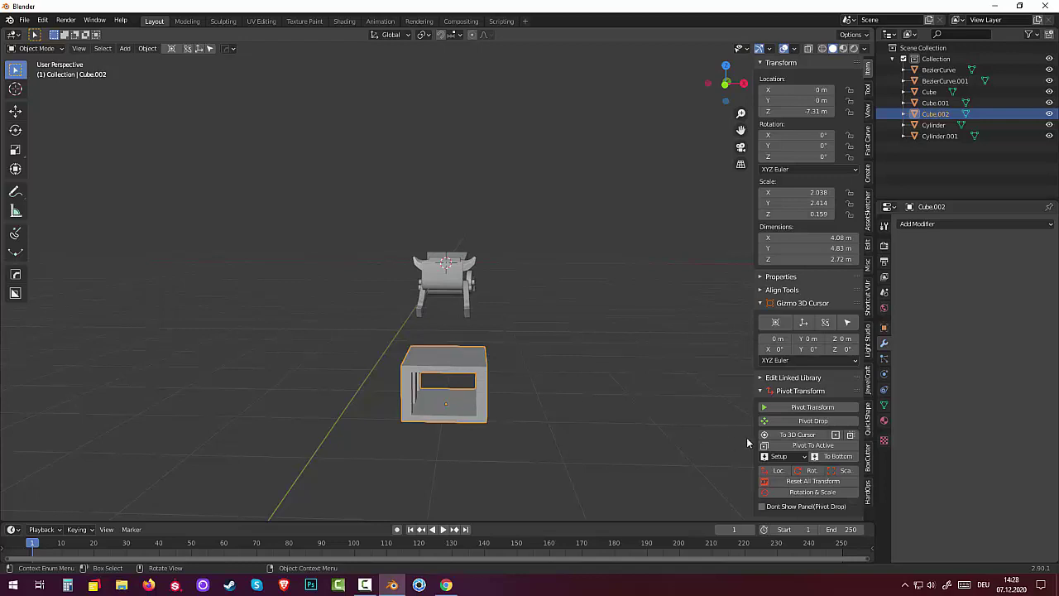
Scale Cube.002 along X to 1.720, narrowing it to 3.44 m wide.
{"action": "key", "text": "s"}
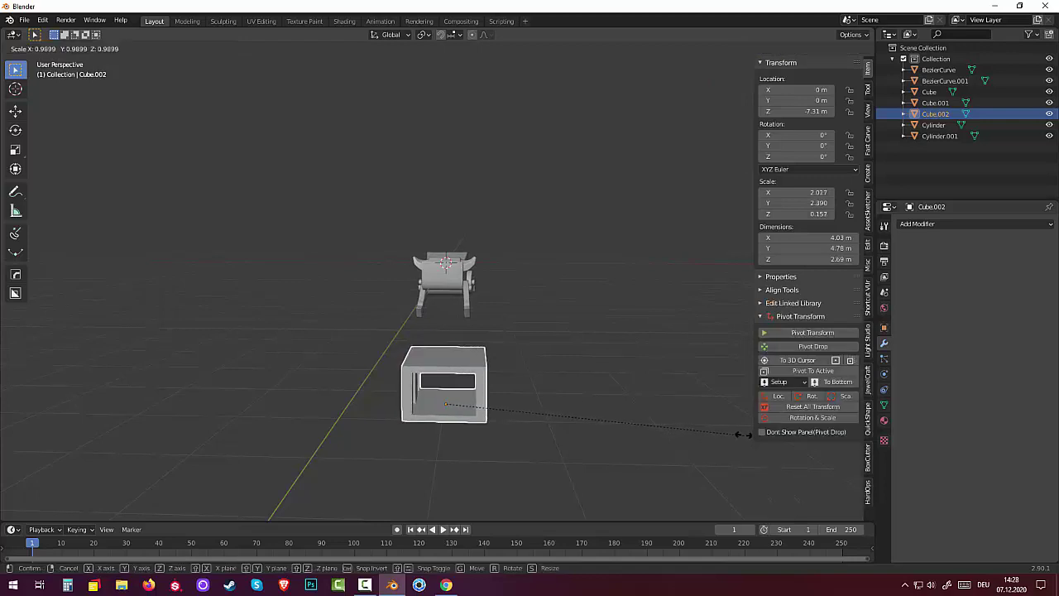
{"action": "key", "text": "x"}
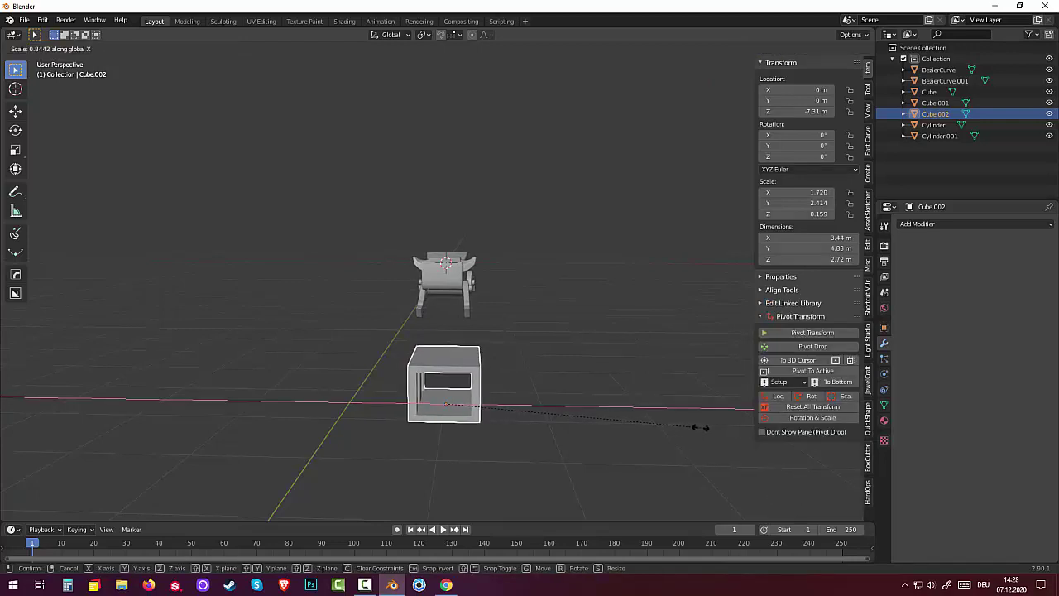
{"action": "left_click", "coordinate": [699, 428]}
{"action": "mouse_move", "coordinate": [654, 425]}
{"action": "middle_mouse_down"}
{"action": "mouse_move", "coordinate": [531, 402]}
{"action": "mouse_move", "coordinate": [560, 411]}
{"action": "middle_mouse_up"}
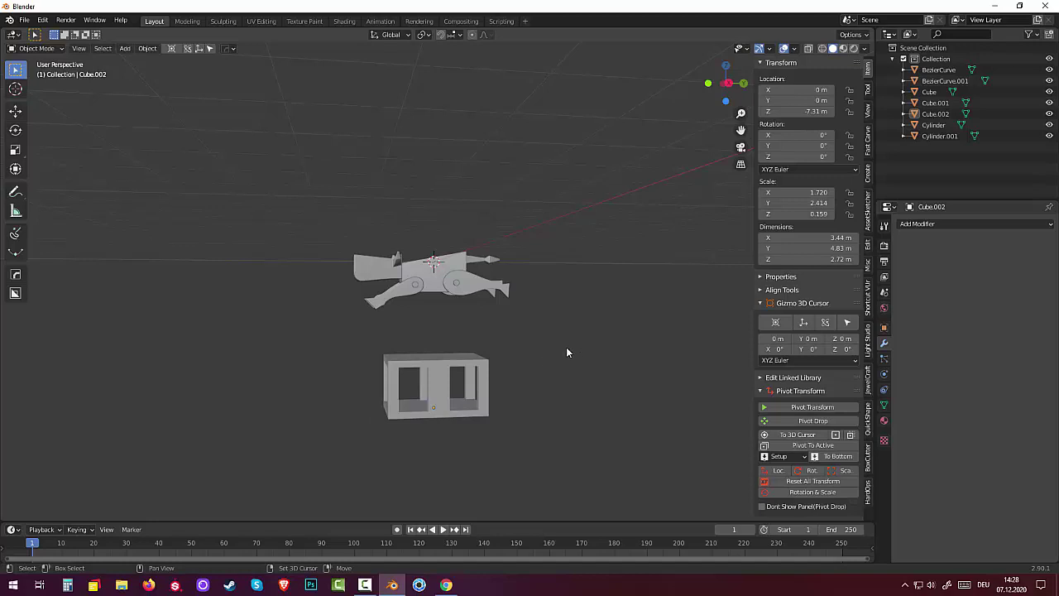
Add a 12-tooth, 1 m radius gear at the origin with base set to 0.71 m.
{"action": "key", "text": "shift+a"}
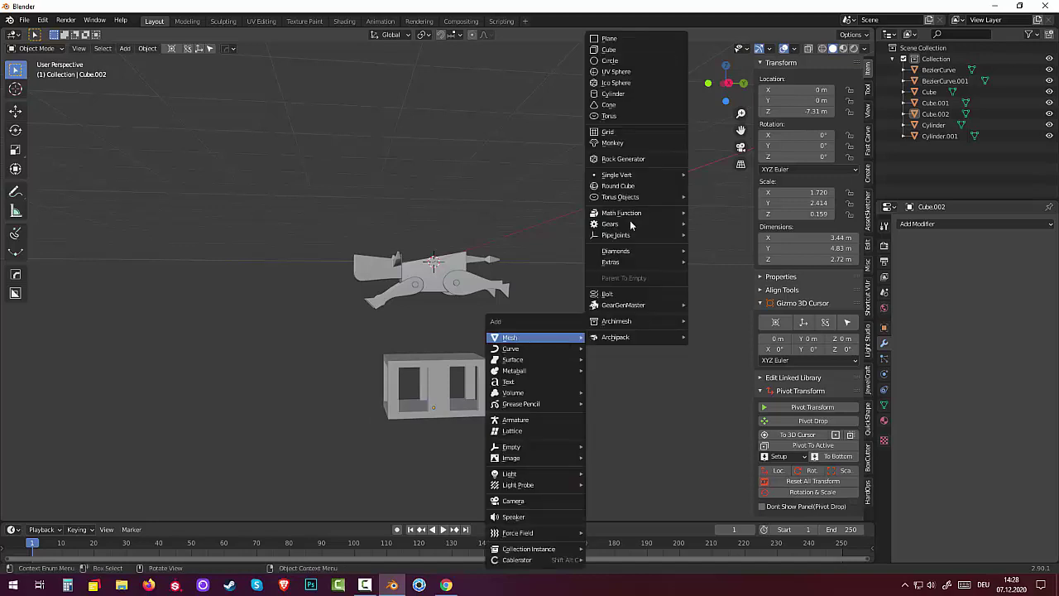
{"action": "mouse_move", "coordinate": [611, 223]}
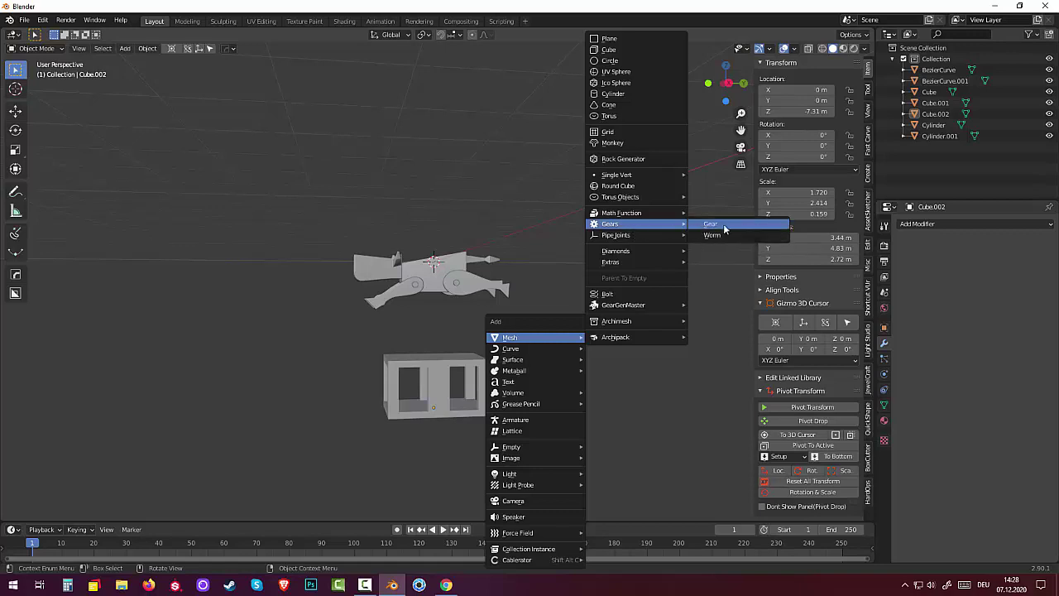
{"action": "left_click", "coordinate": [711, 224]}
{"action": "mouse_move", "coordinate": [634, 236]}
{"action": "middle_mouse_down"}
{"action": "mouse_move", "coordinate": [620, 343]}
{"action": "mouse_move", "coordinate": [623, 334]}
{"action": "mouse_move", "coordinate": [624, 294]}
{"action": "mouse_move", "coordinate": [601, 350]}
{"action": "mouse_move", "coordinate": [608, 305]}
{"action": "mouse_move", "coordinate": [618, 340]}
{"action": "middle_mouse_up"}
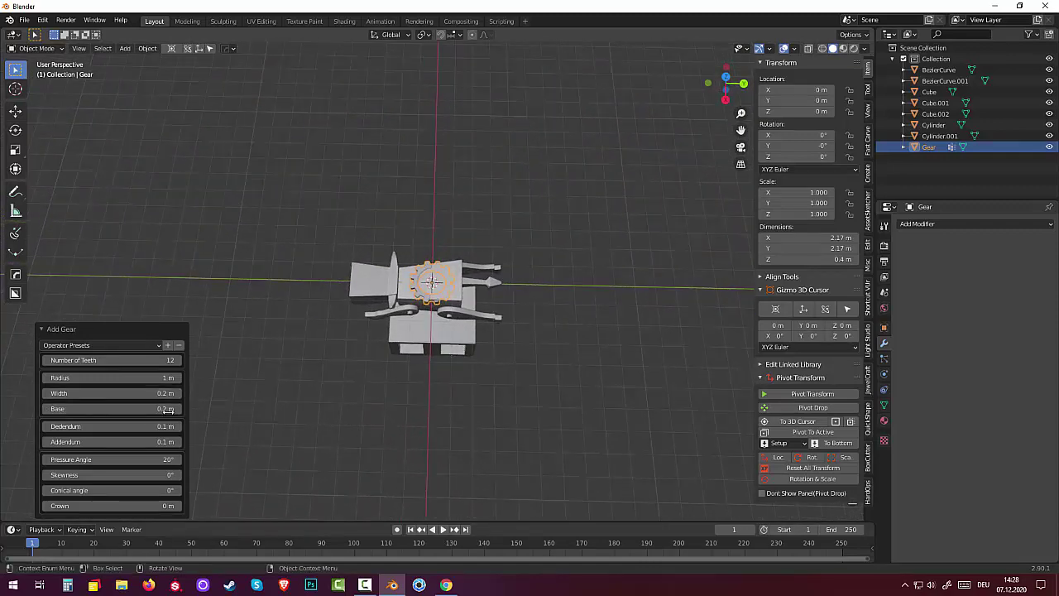
{"action": "left_click_drag", "start_coordinate": [125, 409], "coordinate": [116, 409]}
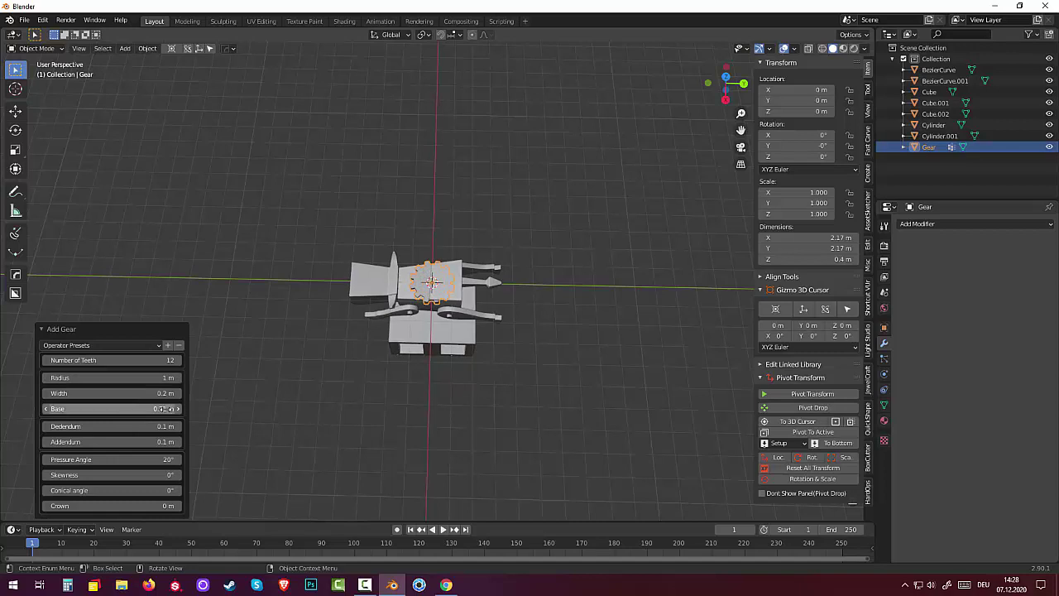
{"action": "left_click_drag", "start_coordinate": [115, 408], "coordinate": [492, 421]}
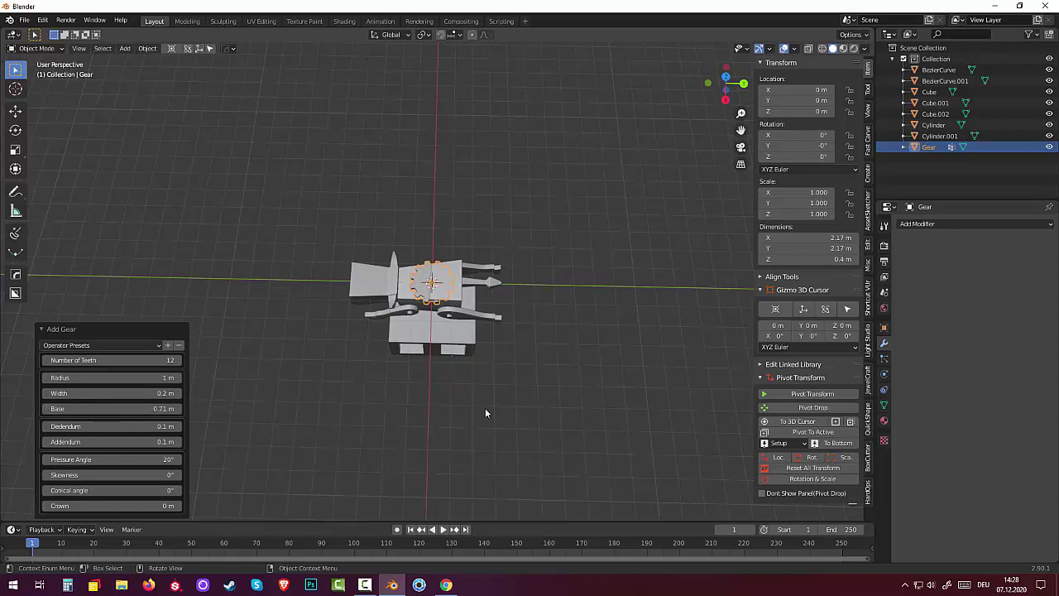
{"action": "left_click", "coordinate": [485, 412]}
{"action": "mouse_move", "coordinate": [485, 412]}
{"action": "middle_mouse_down"}
{"action": "mouse_move", "coordinate": [521, 327]}
{"action": "mouse_move", "coordinate": [453, 287]}
{"action": "middle_mouse_up"}
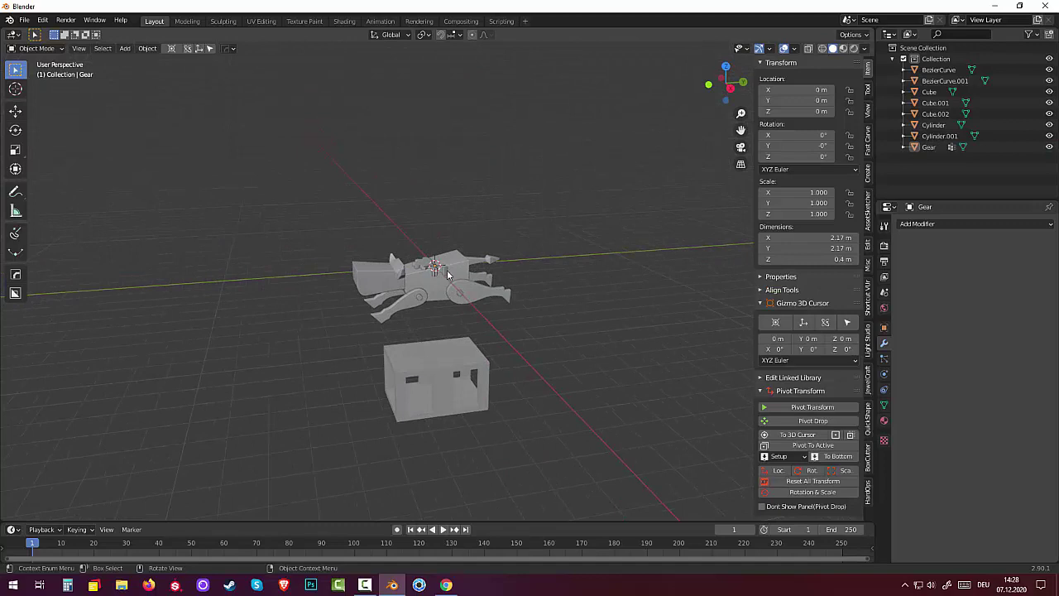
Rotate the gear 90° about the Y axis.
{"action": "left_click", "coordinate": [446, 274]}
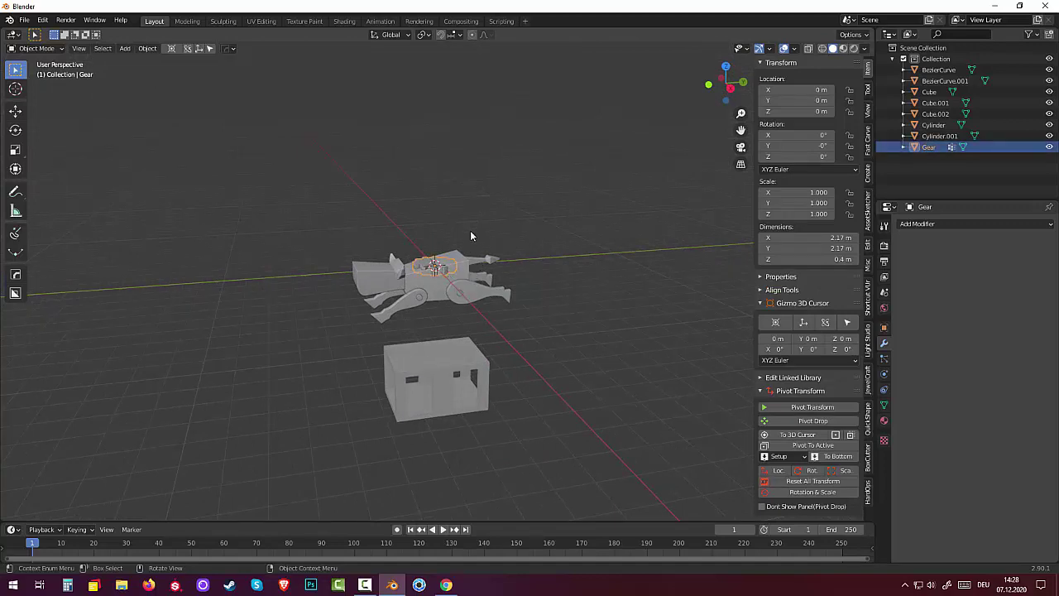
{"action": "type", "text": "ry"}
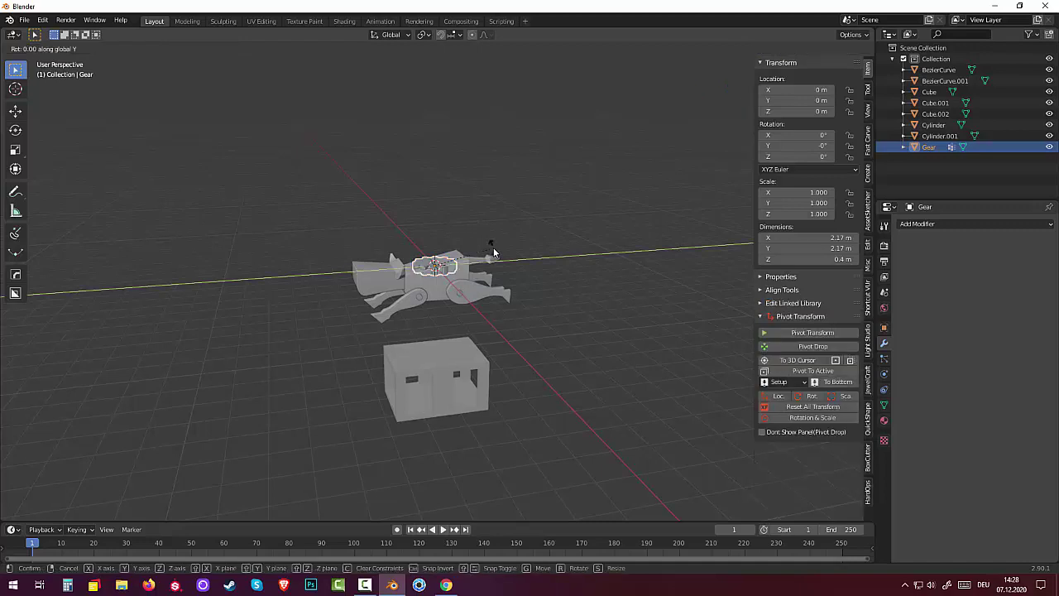
{"action": "type", "text": "90"}
{"action": "key", "text": "Return"}
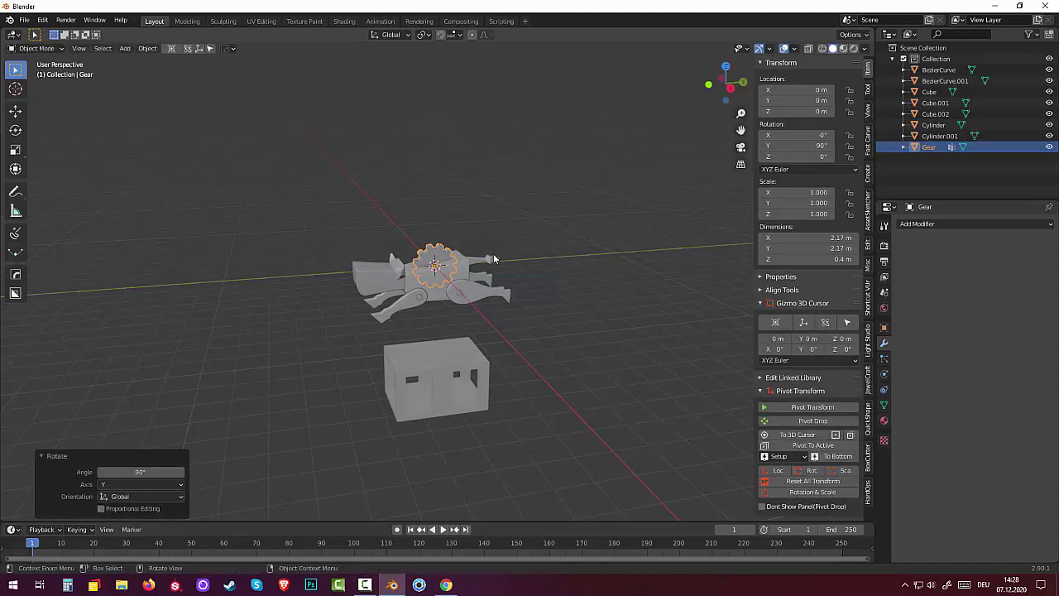
{"action": "middle_click_drag", "start_coordinate": [493, 253], "coordinate": [470, 225]}
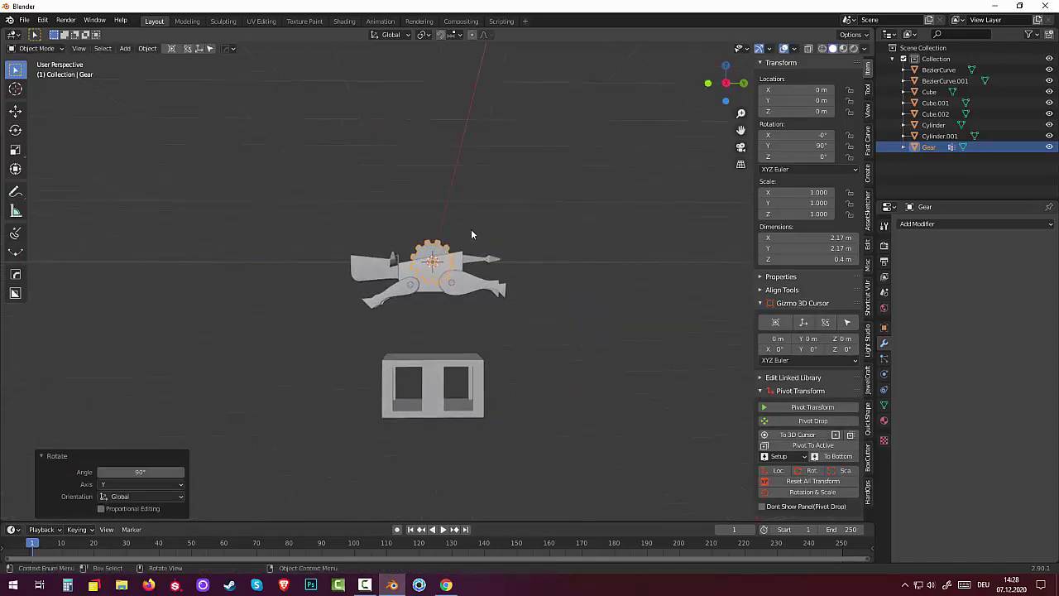
Lower the gear along Z to -6.2648 m, inside the pedestal frame.
{"action": "key", "text": "g"}
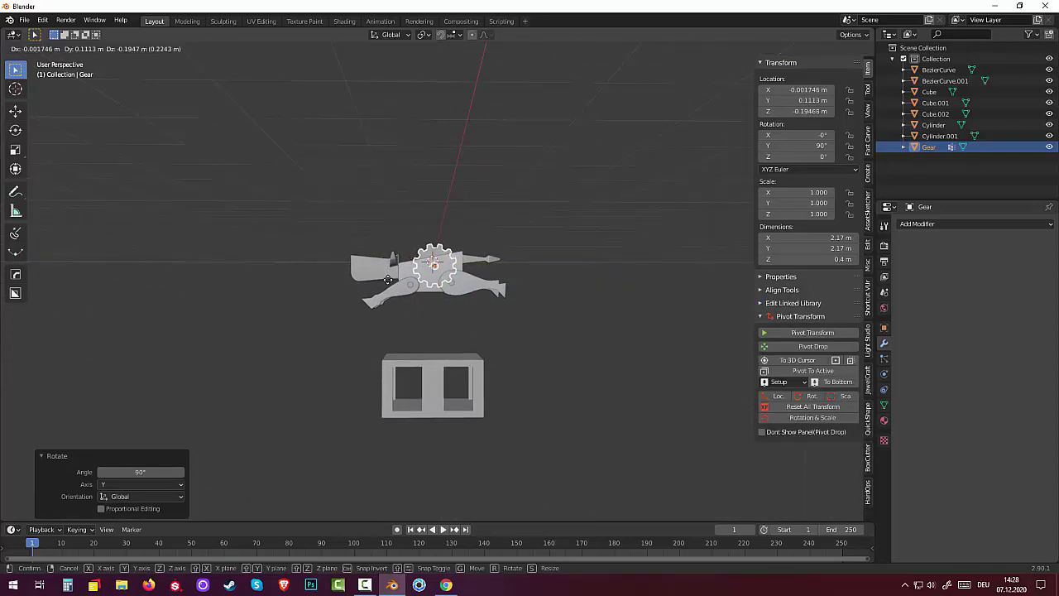
{"action": "key", "text": "z"}
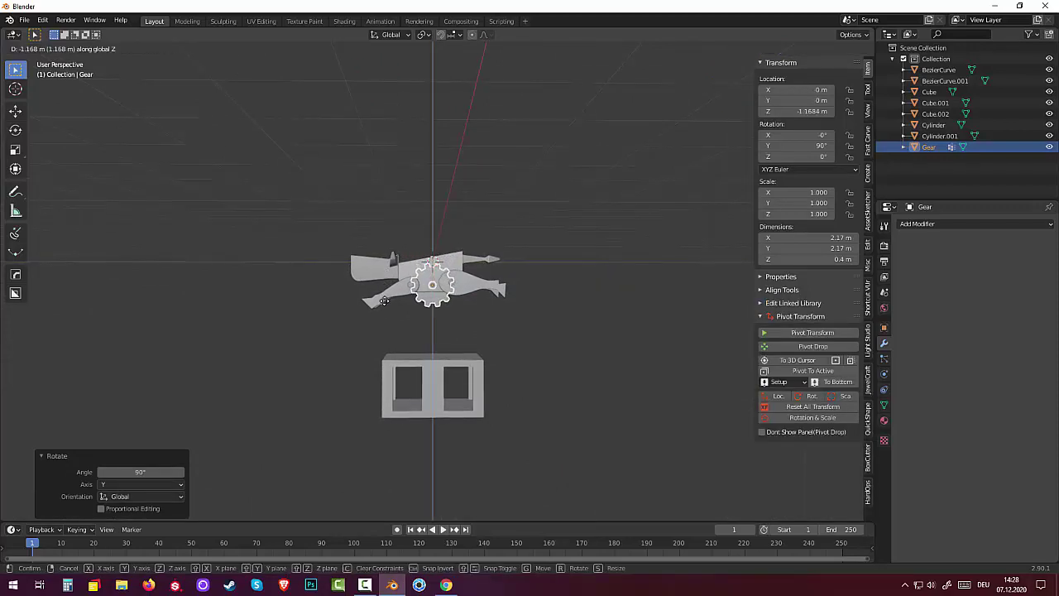
{"action": "left_click", "coordinate": [374, 400]}
{"action": "middle_click_drag", "start_coordinate": [376, 399], "coordinate": [570, 382]}
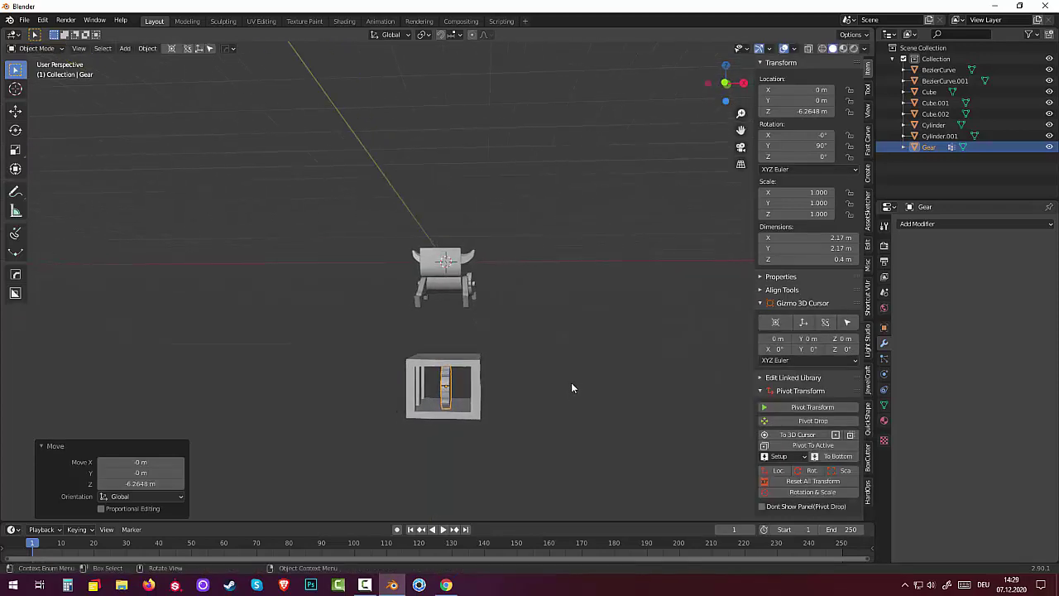
Scale the gear uniformly down to 0.767.
{"action": "key", "text": "s"}
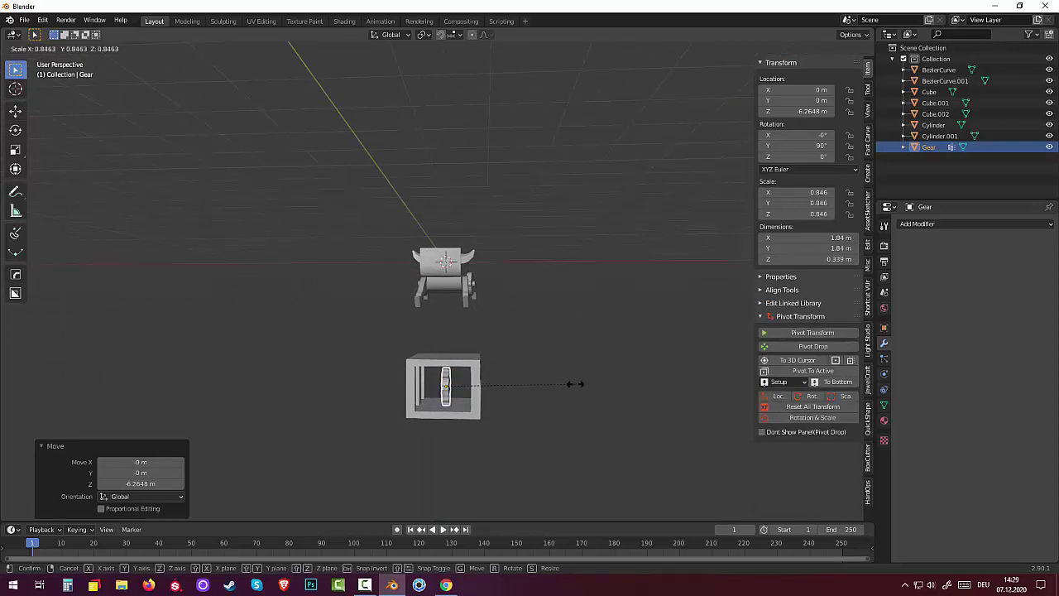
{"action": "left_click", "coordinate": [564, 386]}
{"action": "mouse_move", "coordinate": [564, 386]}
{"action": "middle_mouse_down"}
{"action": "mouse_move", "coordinate": [445, 385]}
{"action": "mouse_move", "coordinate": [446, 396]}
{"action": "mouse_move", "coordinate": [555, 398]}
{"action": "mouse_move", "coordinate": [567, 385]}
{"action": "middle_mouse_up"}
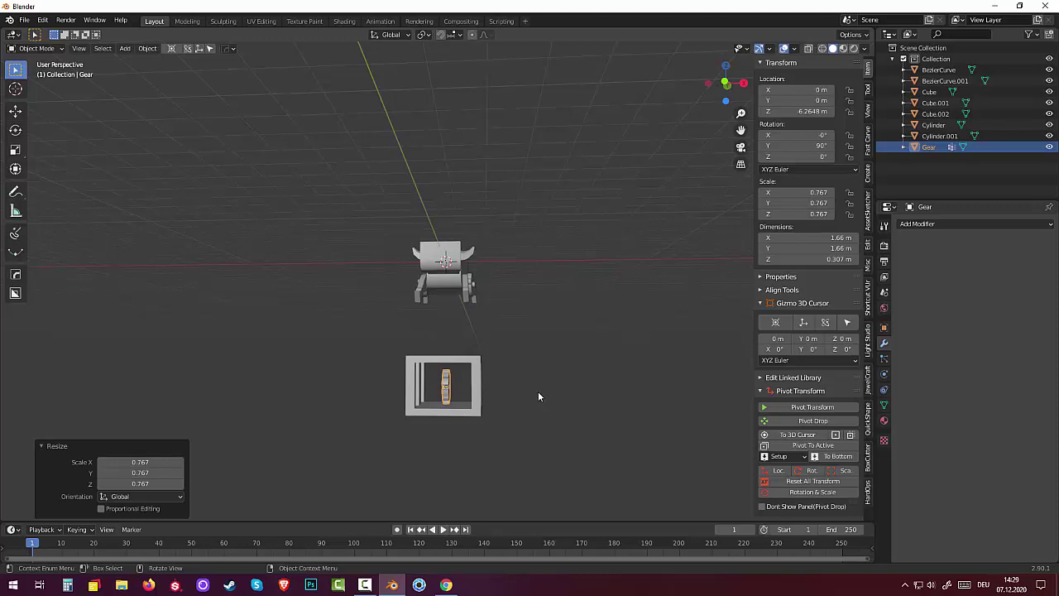
Scale the gear along X to 1.454, thickening it to 0.446 m.
{"action": "key", "text": "s"}
{"action": "key", "text": "x"}
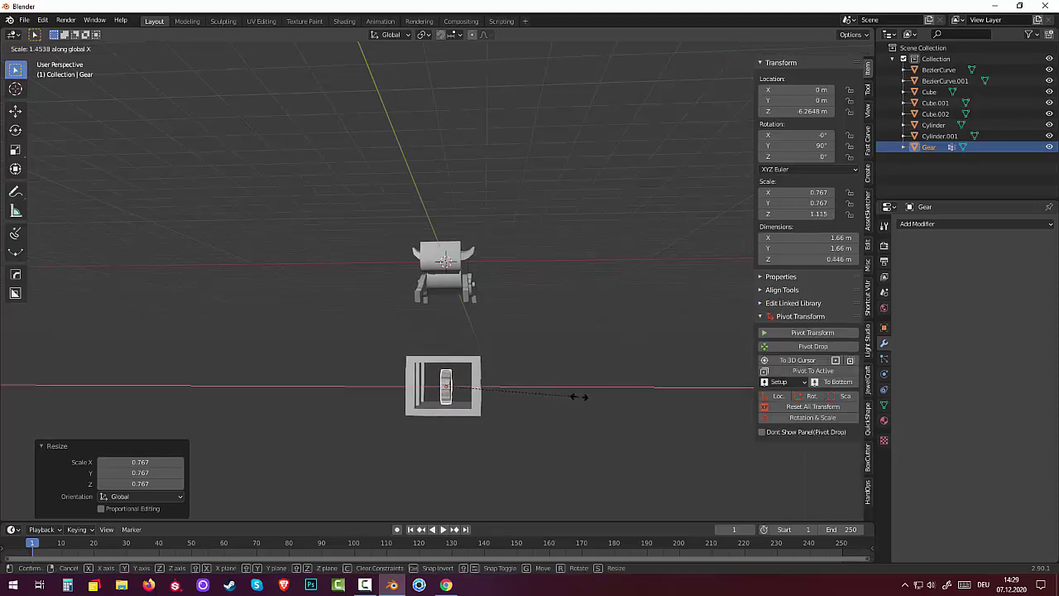
{"action": "left_click", "coordinate": [579, 396]}
{"action": "mouse_move", "coordinate": [579, 396]}
{"action": "middle_mouse_down"}
{"action": "mouse_move", "coordinate": [436, 404]}
{"action": "mouse_move", "coordinate": [467, 405]}
{"action": "middle_mouse_up"}
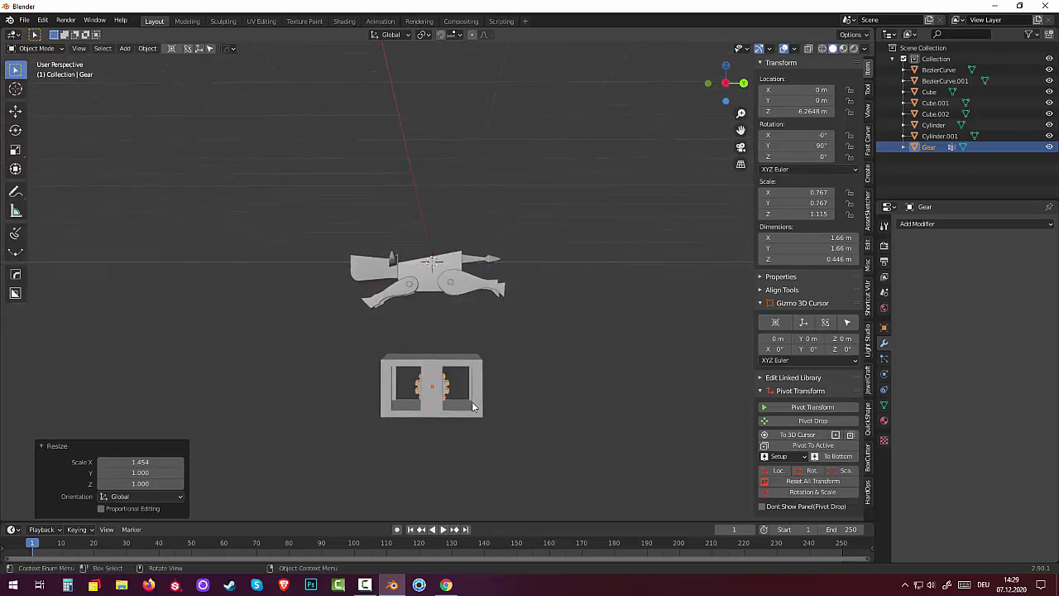
{"action": "left_click", "coordinate": [476, 406]}
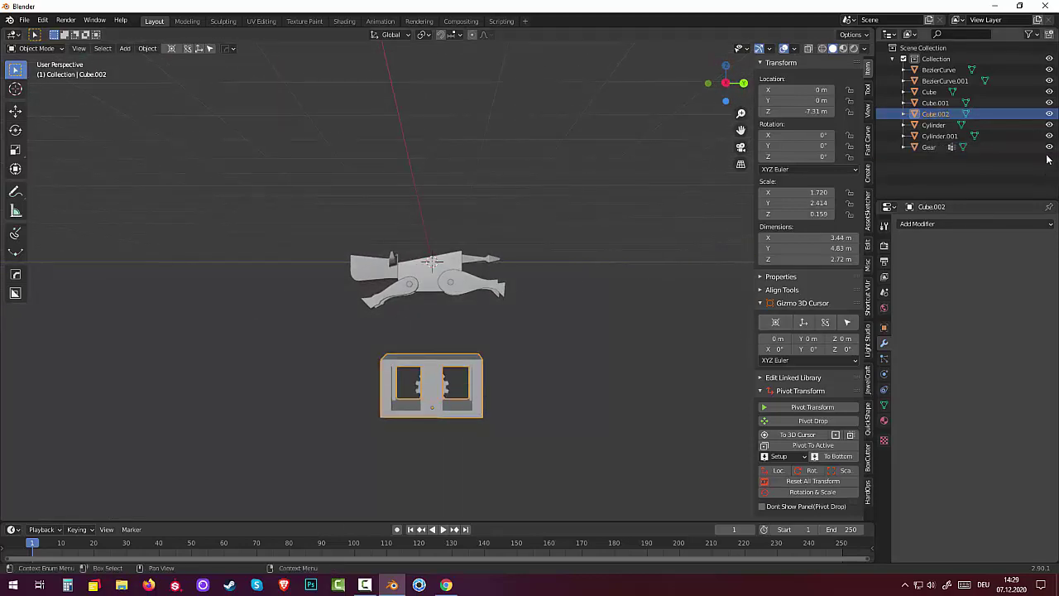
Hide the pedestal Cube.002 in the outliner and select the gear.
{"action": "left_click", "coordinate": [1049, 113]}
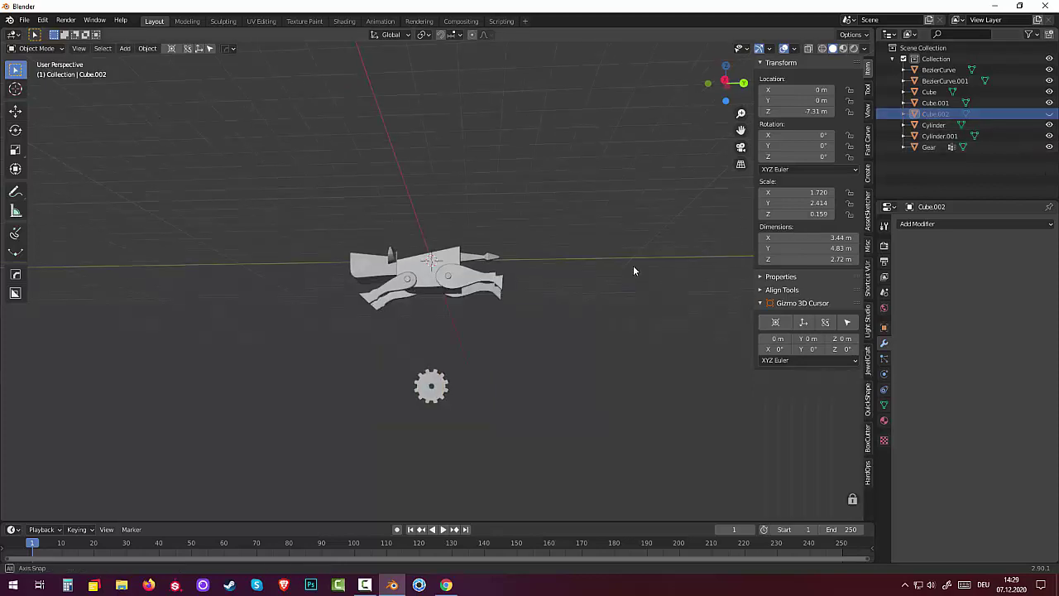
{"action": "middle_click_drag", "start_coordinate": [633, 264], "coordinate": [636, 291]}
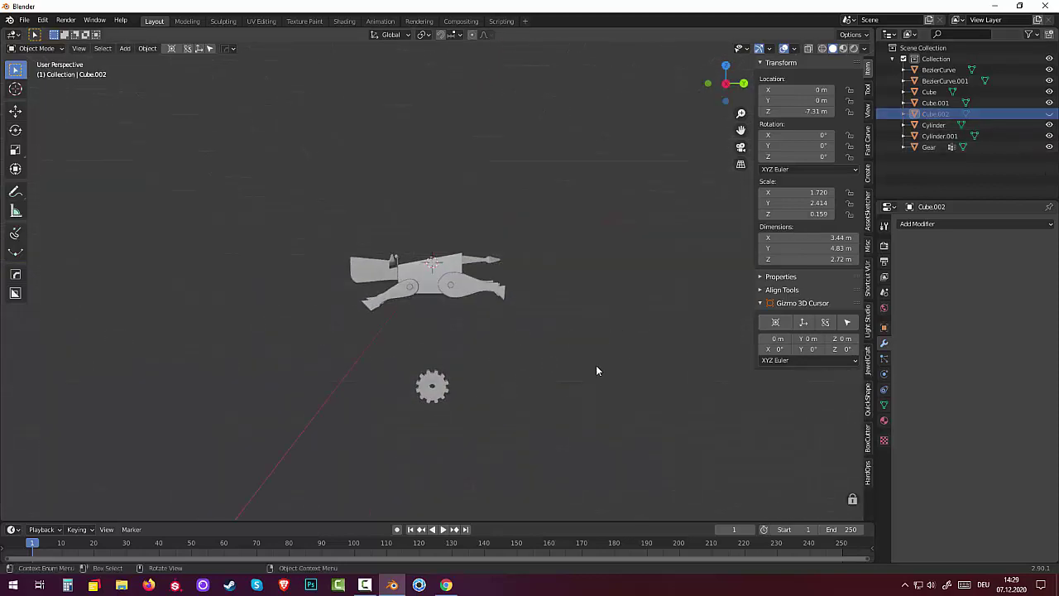
{"action": "left_click", "coordinate": [438, 394]}
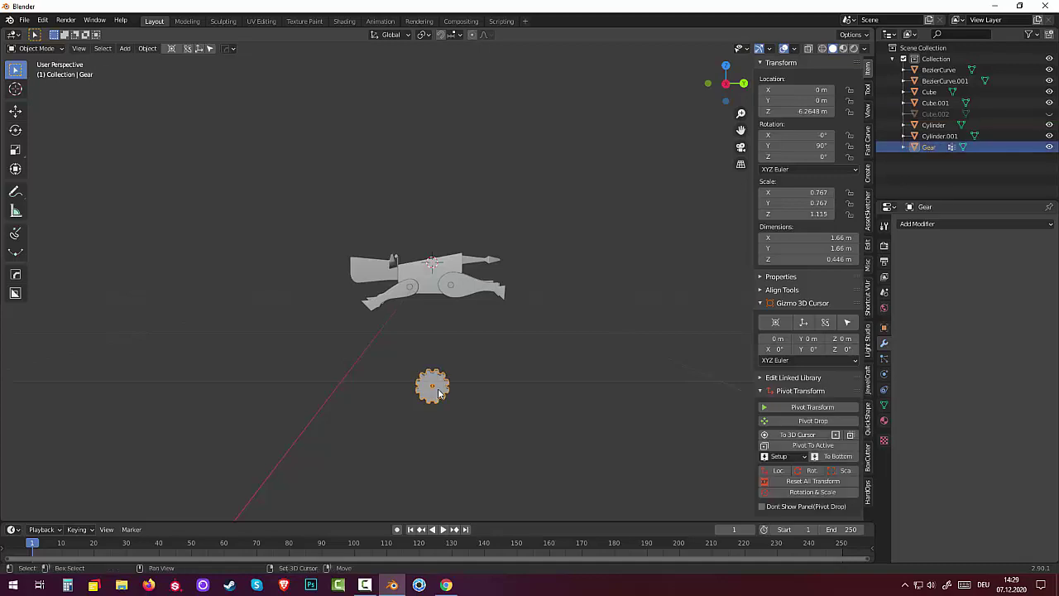
Duplicate the gear, scale the copy to 0.907 and mesh it beside the original.
{"action": "key", "text": "shift+d"}
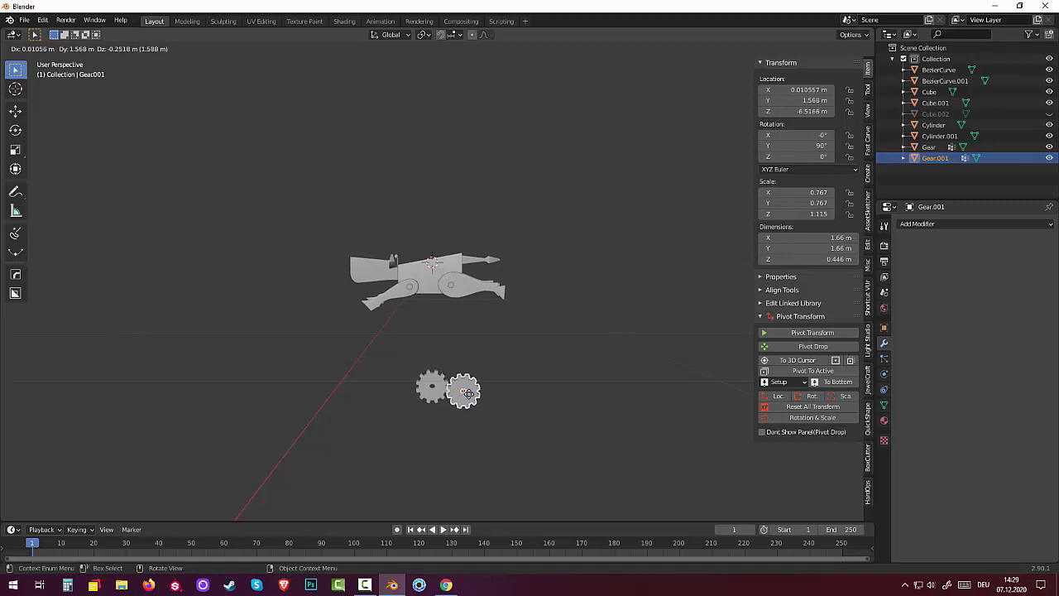
{"action": "left_click", "coordinate": [467, 393]}
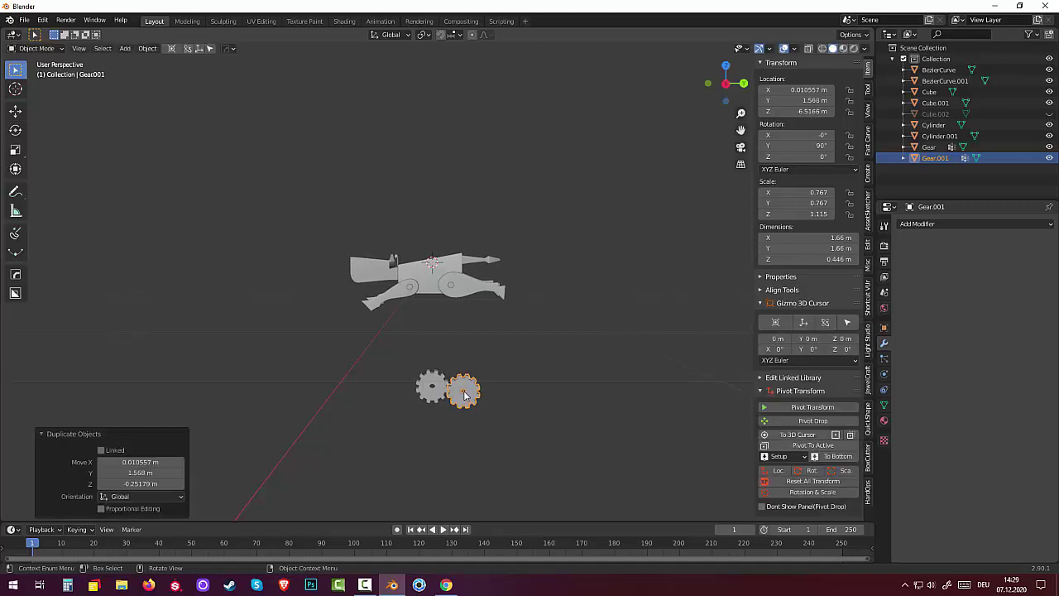
{"action": "key", "text": "KP_1"}
{"action": "key", "text": "KP_3"}
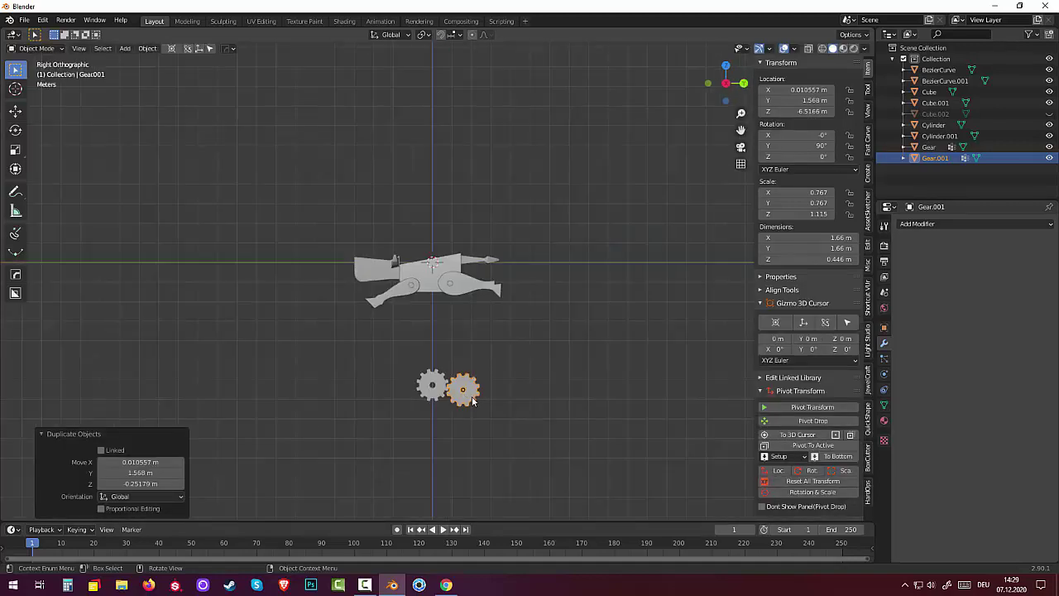
{"action": "key", "text": "s"}
{"action": "left_click", "coordinate": [561, 389]}
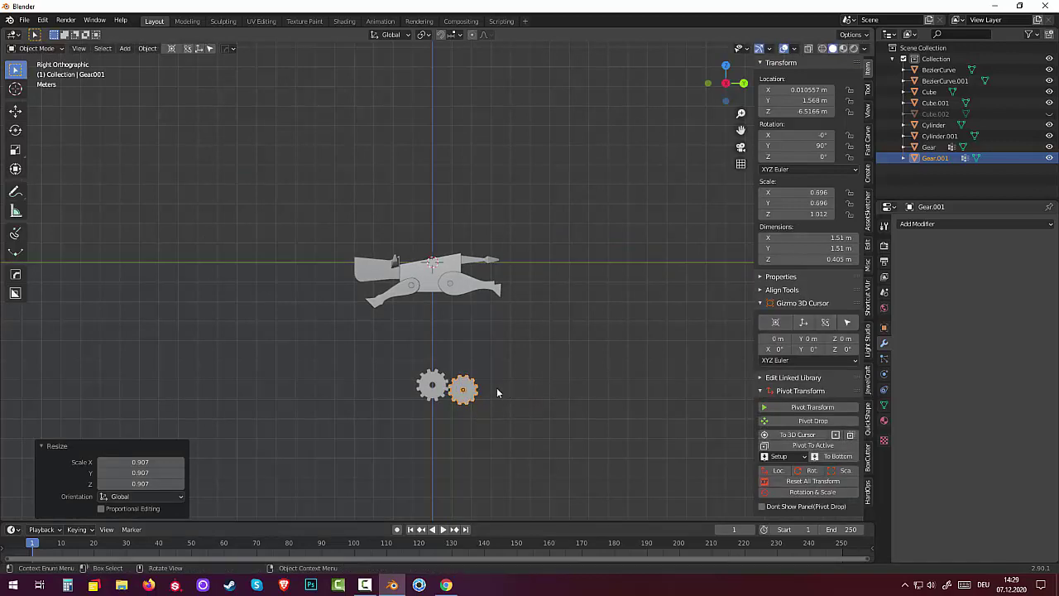
{"action": "key", "text": "g"}
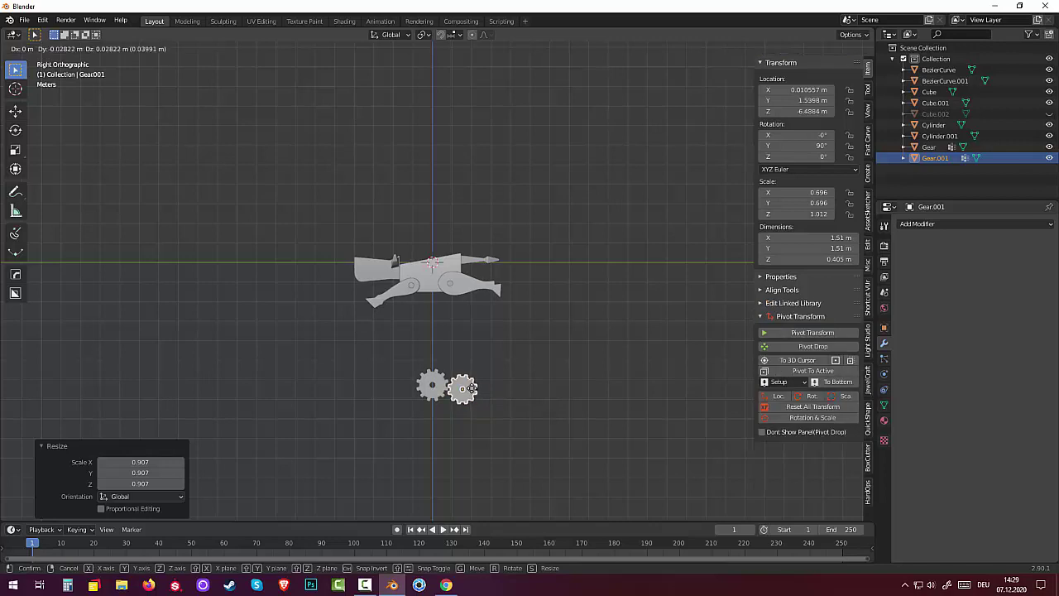
{"action": "left_click", "coordinate": [470, 389]}
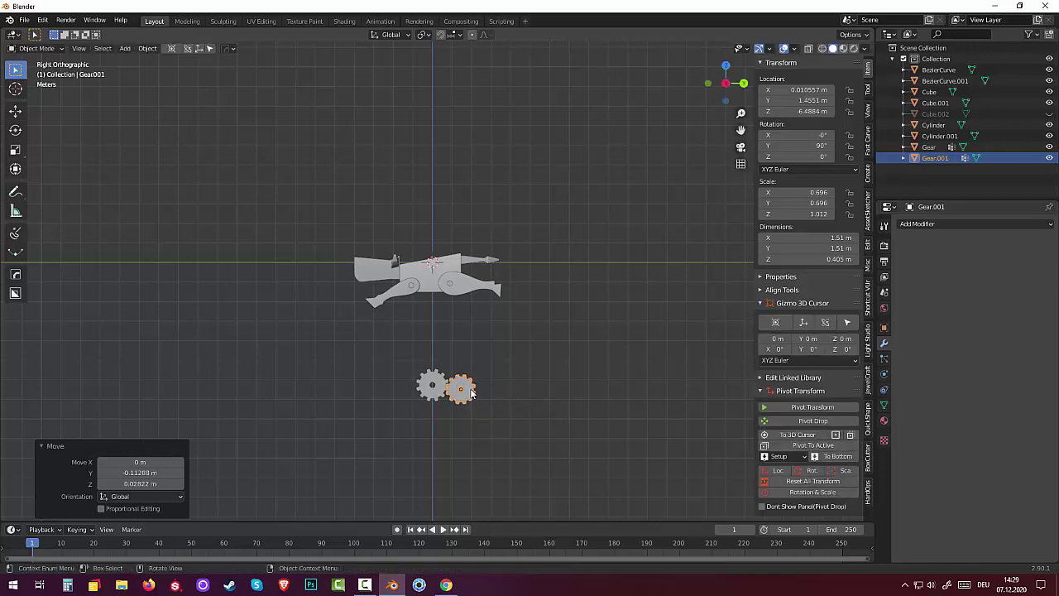
Duplicate the copy again to place a third gear left of the first.
{"action": "key", "text": "shift+d"}
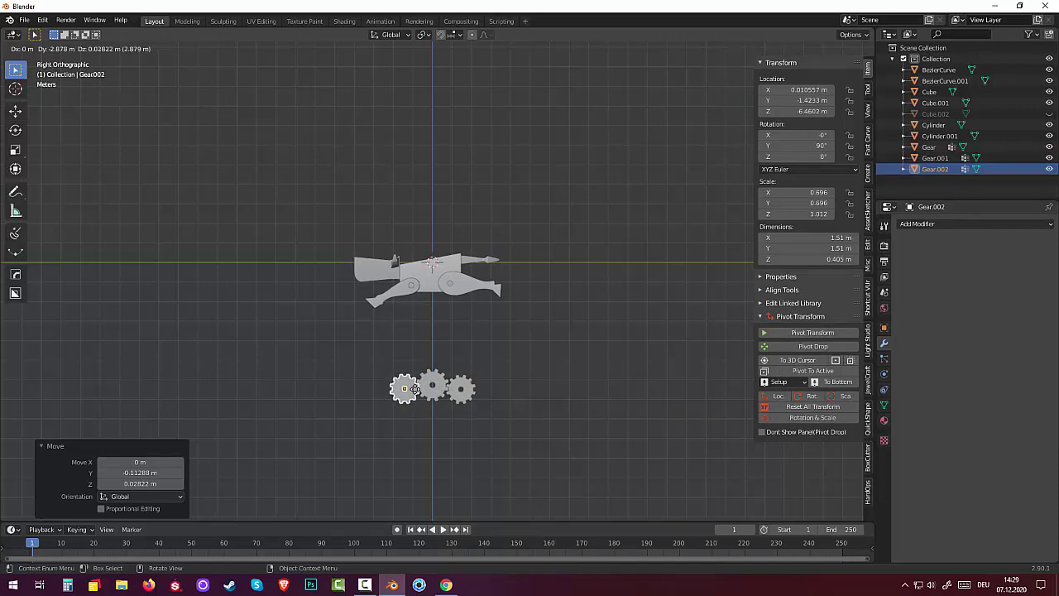
{"action": "left_click", "coordinate": [413, 389]}
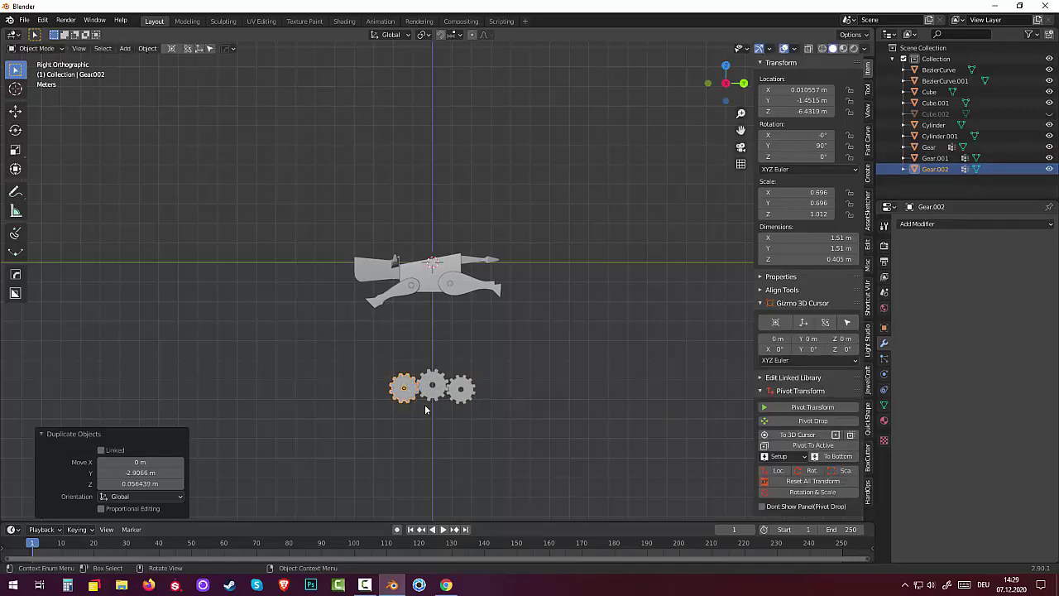
{"action": "left_click", "coordinate": [460, 421]}
{"action": "mouse_move", "coordinate": [481, 419]}
{"action": "middle_mouse_down"}
{"action": "mouse_move", "coordinate": [587, 446]}
{"action": "mouse_move", "coordinate": [645, 443]}
{"action": "mouse_move", "coordinate": [463, 409]}
{"action": "middle_mouse_up"}
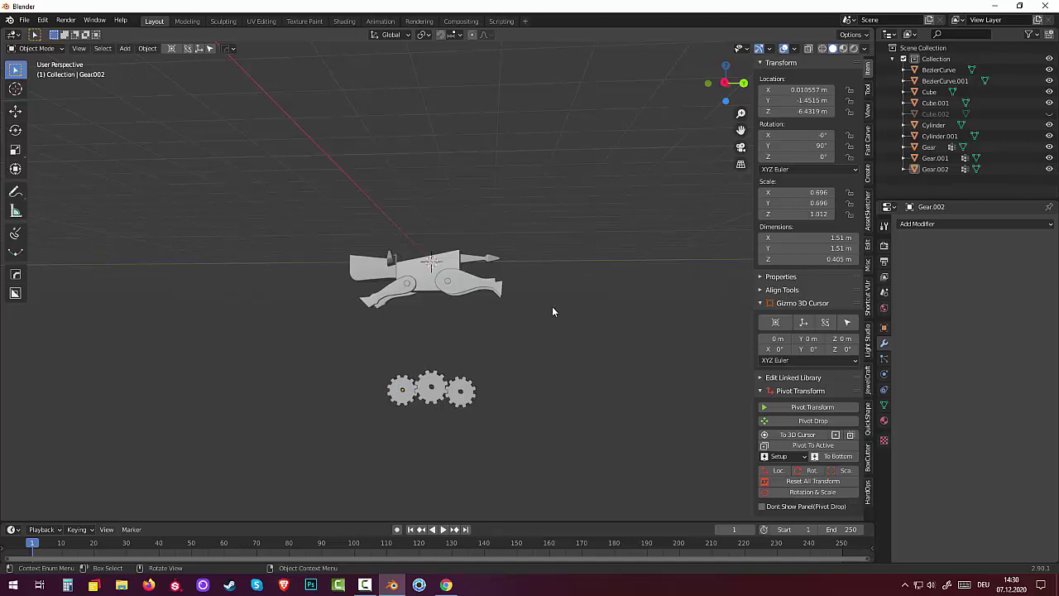
Unhide the Cube.002 box frame around the gears and orbit back to a perspective view.
{"action": "middle_click_drag", "start_coordinate": [634, 377], "coordinate": [647, 387], "text": "alt"}
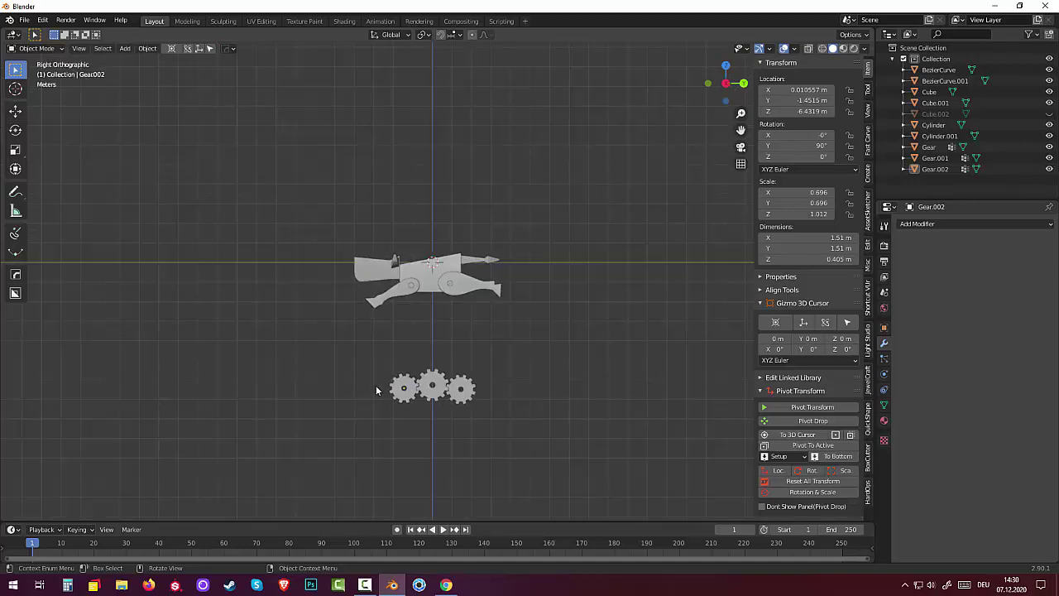
{"action": "left_click", "coordinate": [1049, 114]}
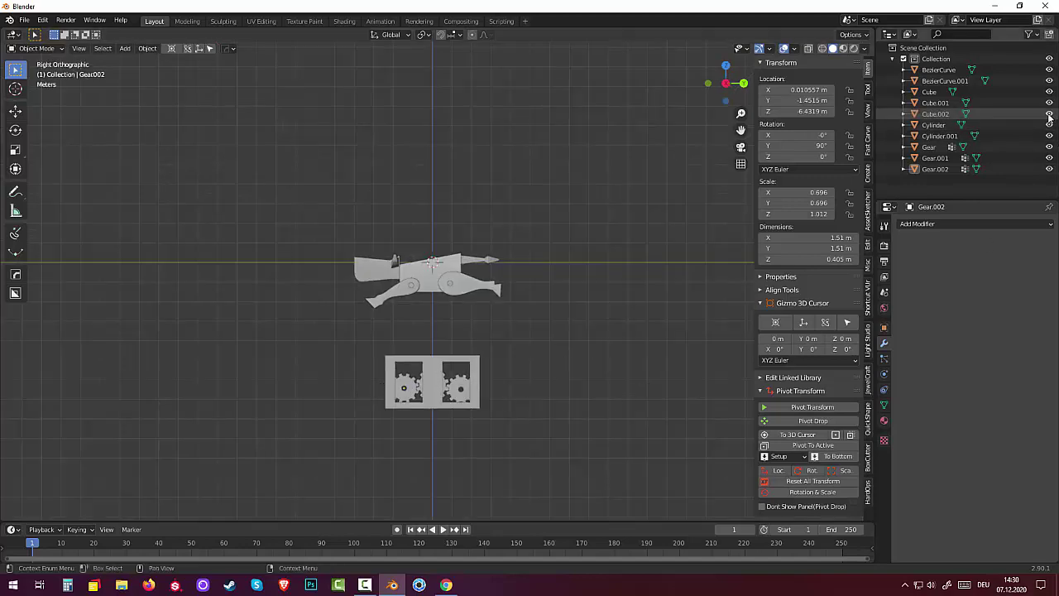
{"action": "mouse_move", "coordinate": [589, 355]}
{"action": "middle_mouse_down"}
{"action": "mouse_move", "coordinate": [649, 375]}
{"action": "mouse_move", "coordinate": [684, 348]}
{"action": "mouse_move", "coordinate": [745, 362]}
{"action": "mouse_move", "coordinate": [601, 349]}
{"action": "mouse_move", "coordinate": [562, 359]}
{"action": "mouse_move", "coordinate": [595, 342]}
{"action": "mouse_move", "coordinate": [589, 363]}
{"action": "mouse_move", "coordinate": [588, 344]}
{"action": "mouse_move", "coordinate": [588, 358]}
{"action": "mouse_move", "coordinate": [642, 360]}
{"action": "mouse_move", "coordinate": [486, 372]}
{"action": "mouse_move", "coordinate": [592, 369]}
{"action": "mouse_move", "coordinate": [628, 350]}
{"action": "mouse_move", "coordinate": [709, 359]}
{"action": "mouse_move", "coordinate": [599, 365]}
{"action": "mouse_move", "coordinate": [533, 355]}
{"action": "mouse_move", "coordinate": [478, 367]}
{"action": "middle_mouse_up"}
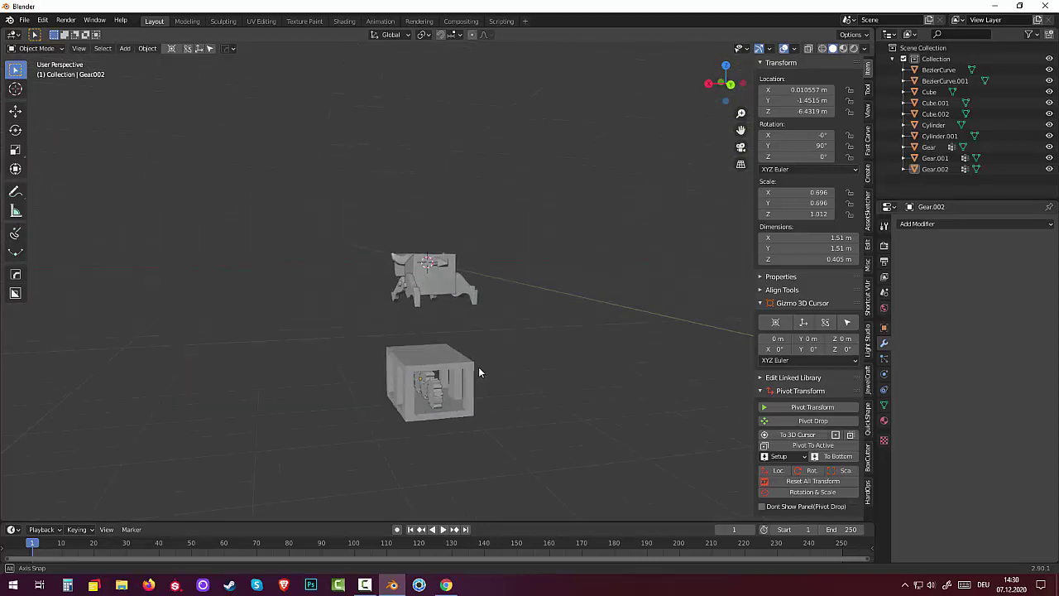
Select Gear, Gear.001 and Gear.002 and raise them about 0.164 m along Z.
{"action": "left_click", "coordinate": [431, 399]}
{"action": "left_click", "coordinate": [420, 390], "text": "shift"}
{"action": "left_click", "coordinate": [420, 387], "text": "shift"}
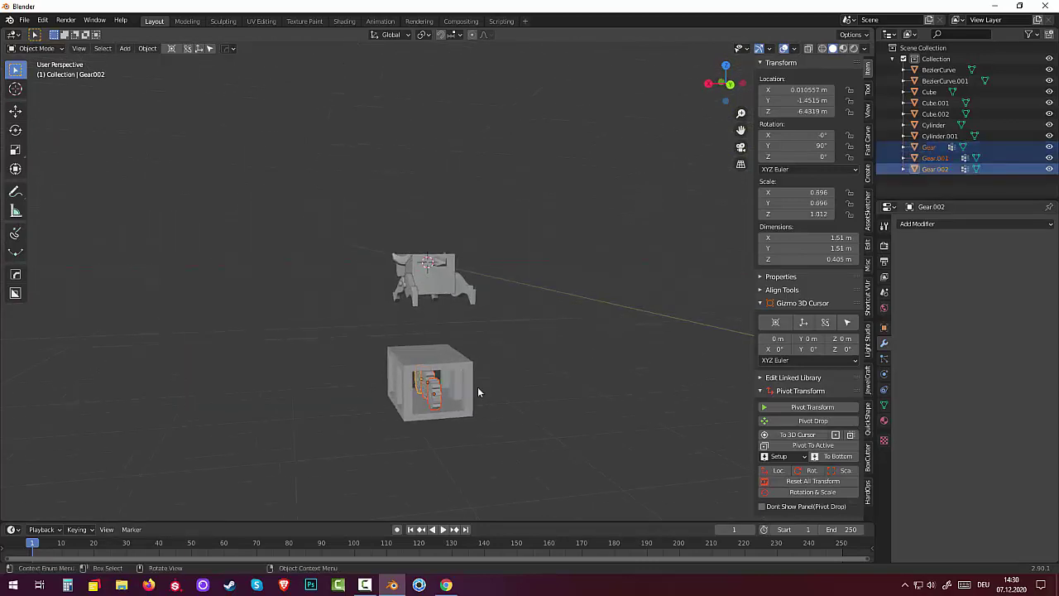
{"action": "mouse_move", "coordinate": [478, 392]}
{"action": "middle_mouse_down"}
{"action": "mouse_move", "coordinate": [476, 365]}
{"action": "mouse_move", "coordinate": [467, 367]}
{"action": "middle_mouse_up"}
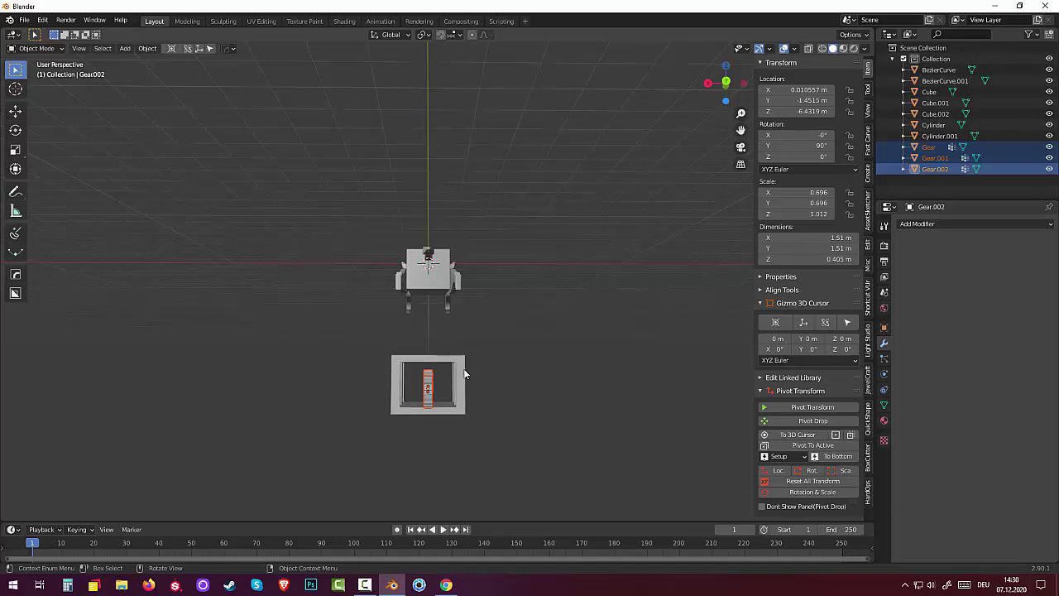
{"action": "key", "text": "g"}
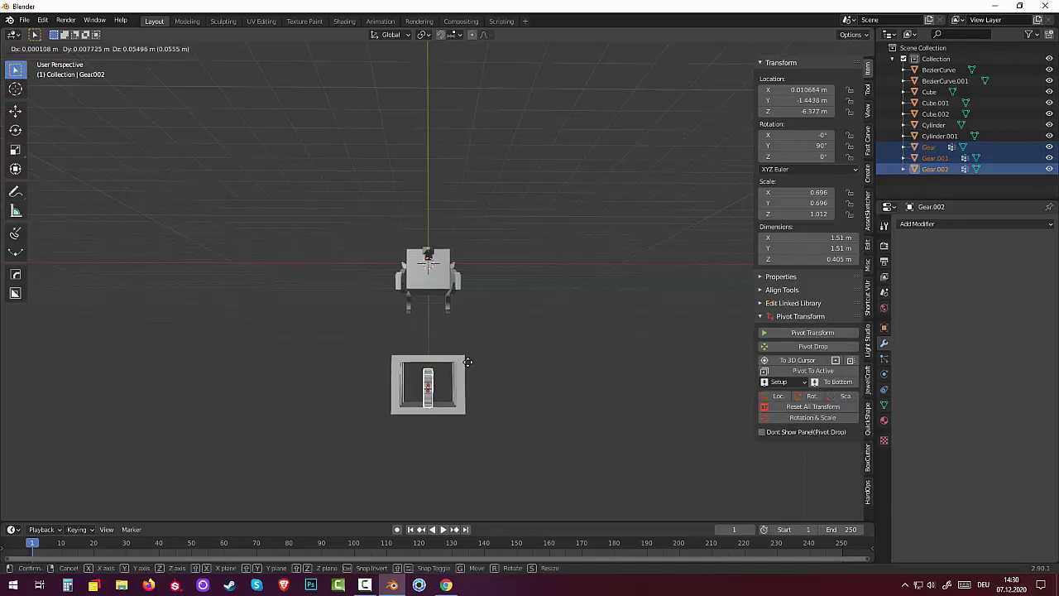
{"action": "key", "text": "z"}
{"action": "left_click", "coordinate": [466, 359]}
{"action": "mouse_move", "coordinate": [466, 359]}
{"action": "middle_mouse_down"}
{"action": "mouse_move", "coordinate": [626, 365]}
{"action": "mouse_move", "coordinate": [605, 366]}
{"action": "mouse_move", "coordinate": [617, 416]}
{"action": "mouse_move", "coordinate": [620, 389]}
{"action": "mouse_move", "coordinate": [605, 397]}
{"action": "mouse_move", "coordinate": [619, 387]}
{"action": "mouse_move", "coordinate": [532, 382]}
{"action": "mouse_move", "coordinate": [458, 405]}
{"action": "mouse_move", "coordinate": [434, 389]}
{"action": "mouse_move", "coordinate": [491, 373]}
{"action": "mouse_move", "coordinate": [546, 393]}
{"action": "mouse_move", "coordinate": [597, 384]}
{"action": "mouse_move", "coordinate": [553, 394]}
{"action": "mouse_move", "coordinate": [563, 385]}
{"action": "mouse_move", "coordinate": [582, 402]}
{"action": "middle_mouse_up"}
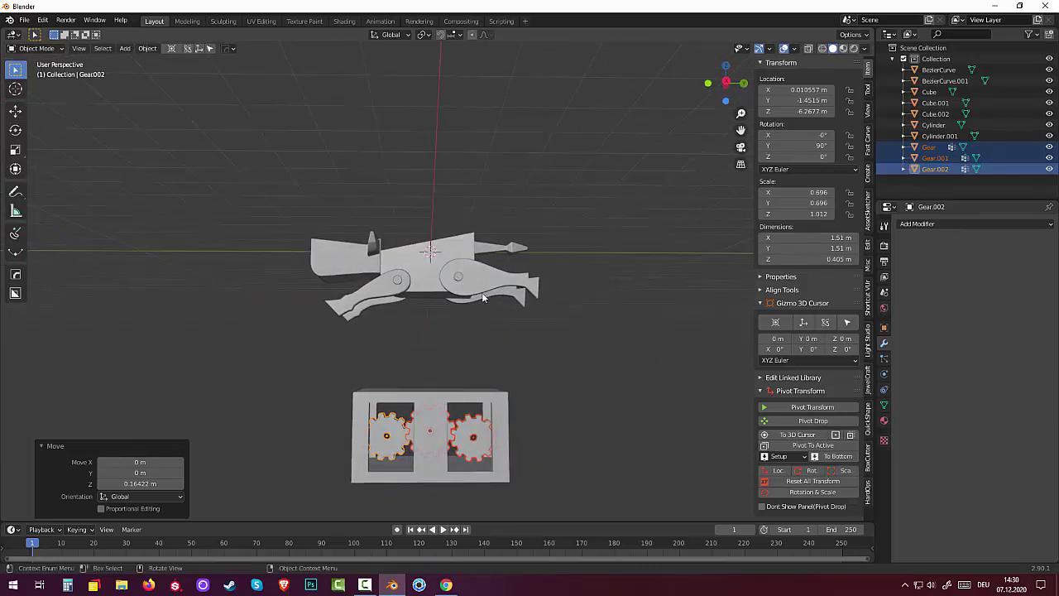
Add a new mesh cylinder and rotate it 90° about Y.
{"action": "key", "text": "shift+a"}
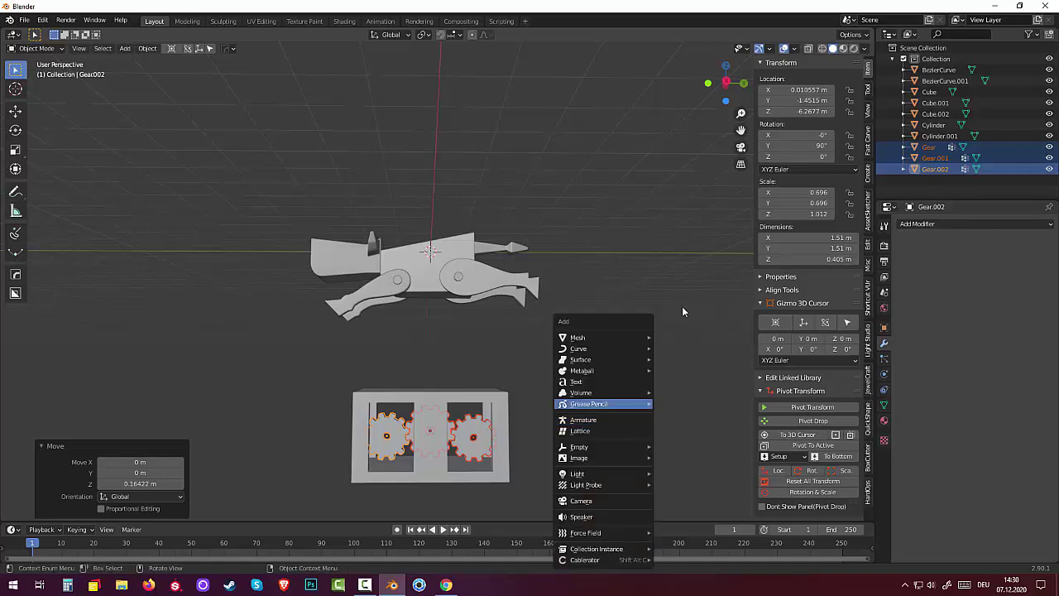
{"action": "key", "text": "Escape"}
{"action": "left_click", "coordinate": [580, 402]}
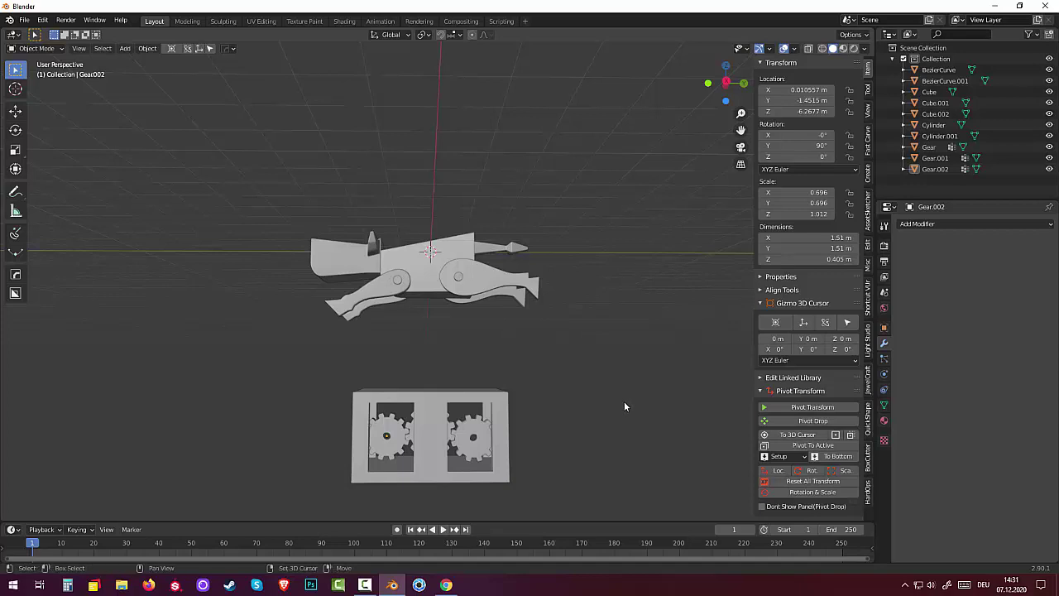
{"action": "key", "text": "shift+a"}
{"action": "mouse_move", "coordinate": [592, 338]}
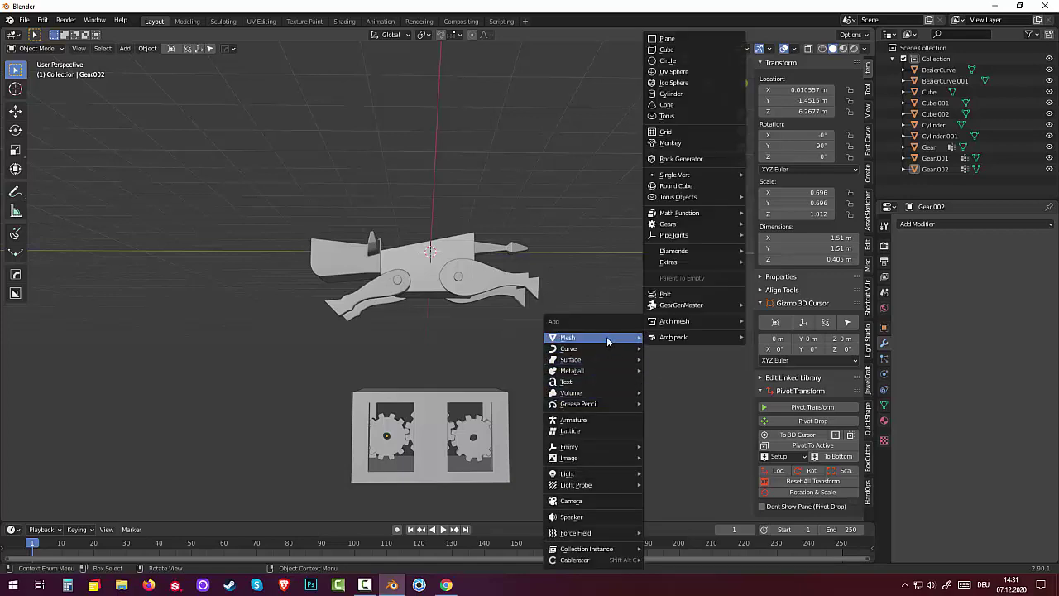
{"action": "left_click", "coordinate": [676, 96]}
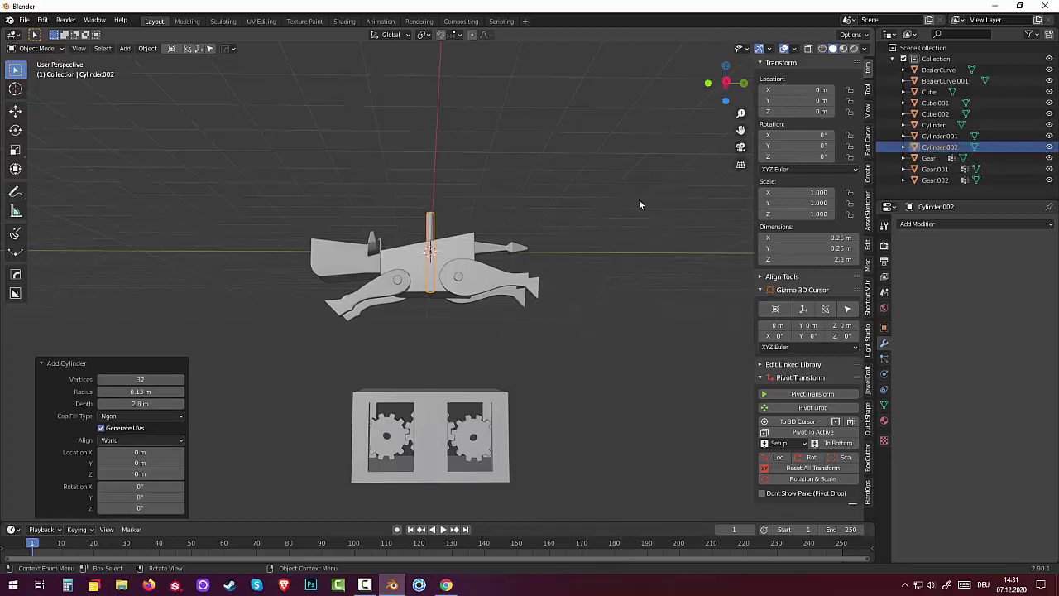
{"action": "type", "text": "ry"}
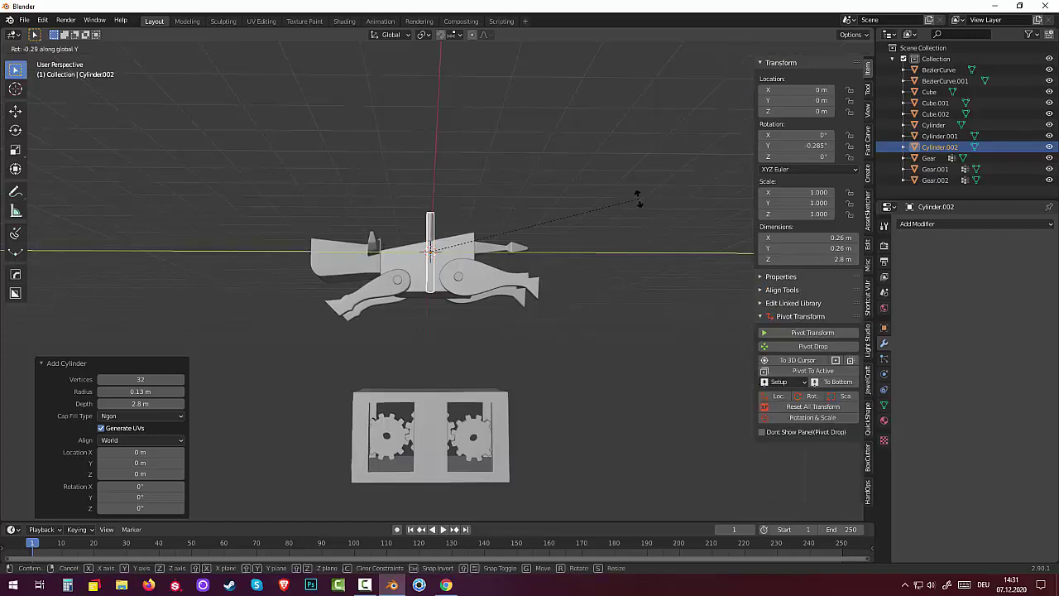
{"action": "type", "text": "90"}
{"action": "key", "text": "Return"}
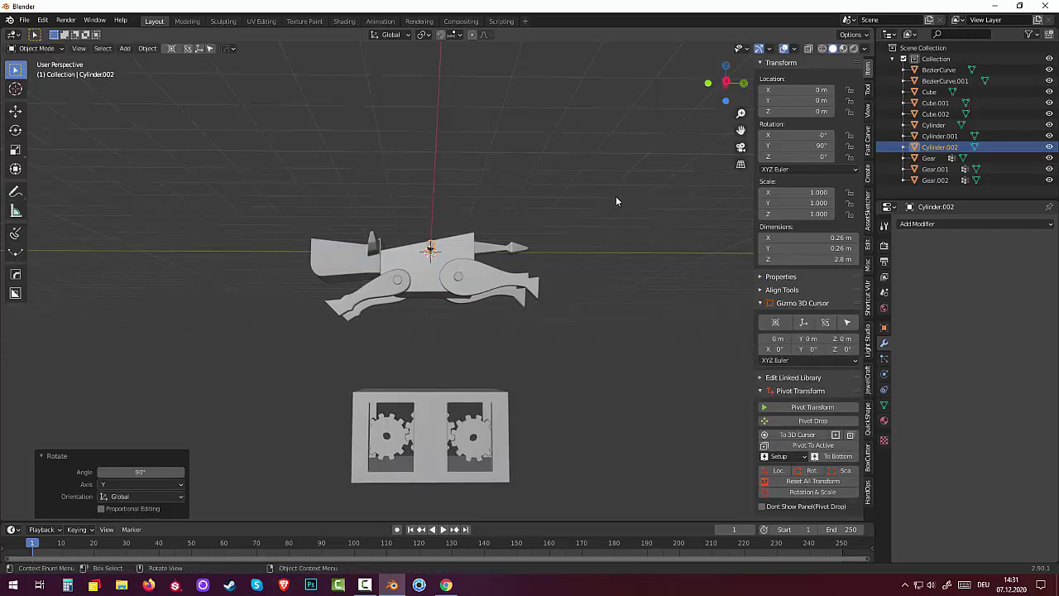
In the right side view, move the cylinder to the right gear's centre and scale it to 1.4.
{"action": "key", "text": "KP_3"}
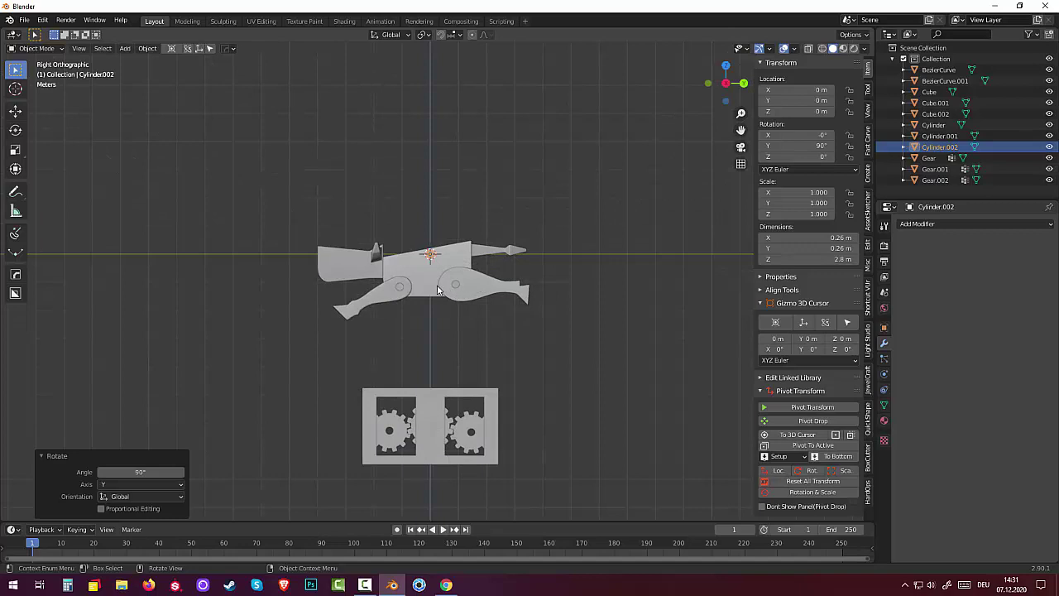
{"action": "key", "text": "g"}
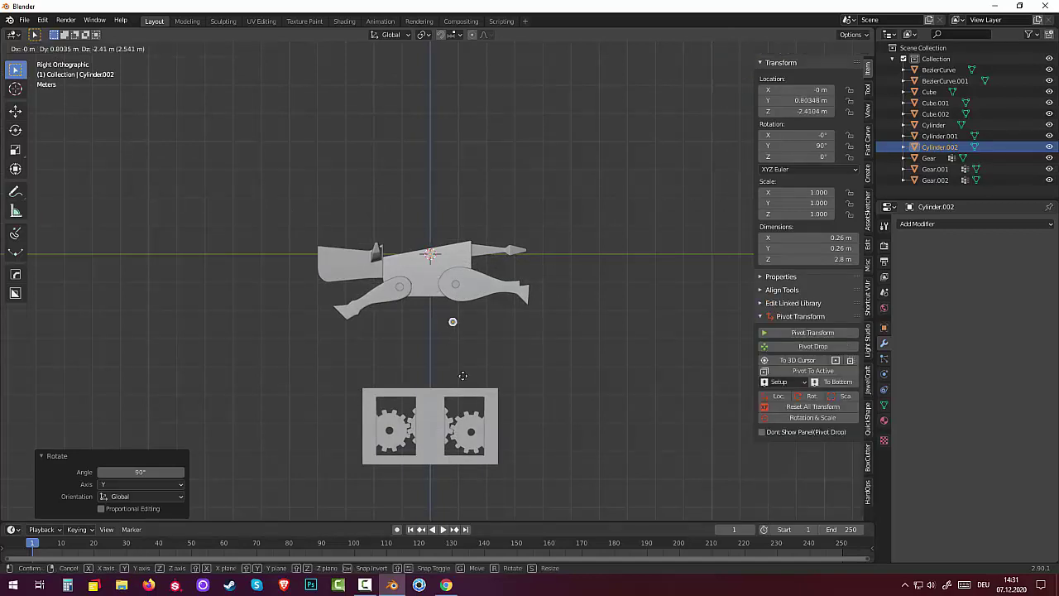
{"action": "left_click", "coordinate": [478, 461]}
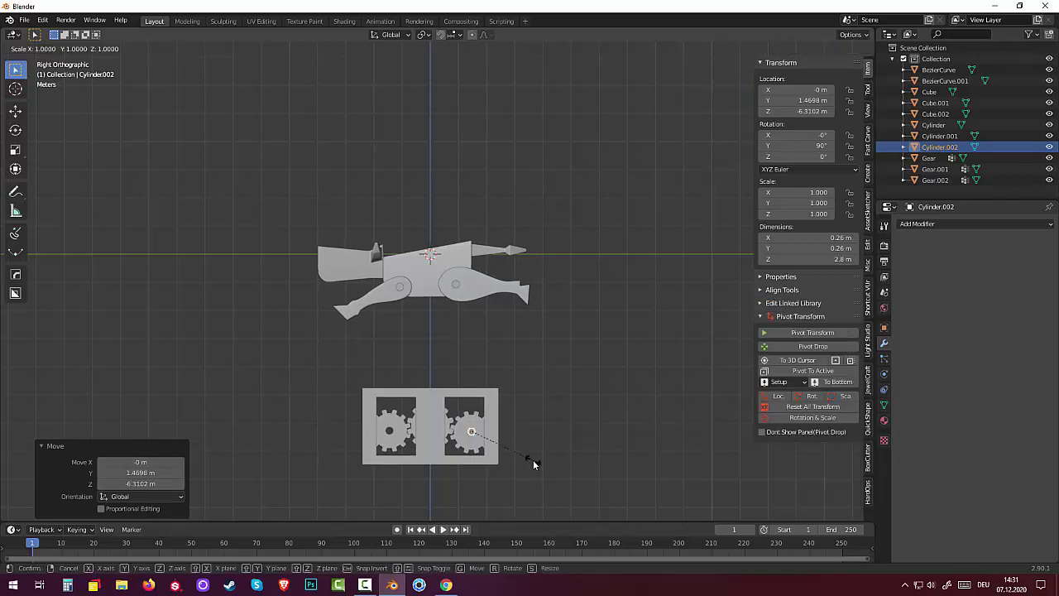
{"action": "key", "text": "s"}
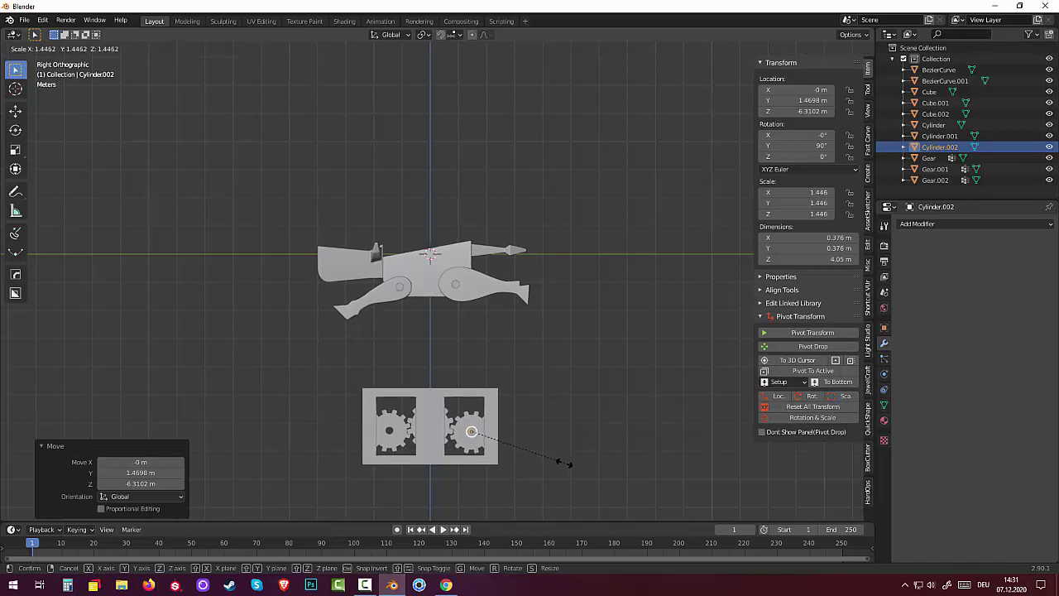
{"action": "left_click", "coordinate": [562, 462]}
{"action": "mouse_move", "coordinate": [570, 422]}
{"action": "middle_mouse_down"}
{"action": "mouse_move", "coordinate": [516, 454]}
{"action": "mouse_move", "coordinate": [494, 422]}
{"action": "mouse_move", "coordinate": [584, 419]}
{"action": "mouse_move", "coordinate": [412, 418]}
{"action": "mouse_move", "coordinate": [437, 407]}
{"action": "mouse_move", "coordinate": [564, 418]}
{"action": "mouse_move", "coordinate": [552, 429]}
{"action": "middle_mouse_up"}
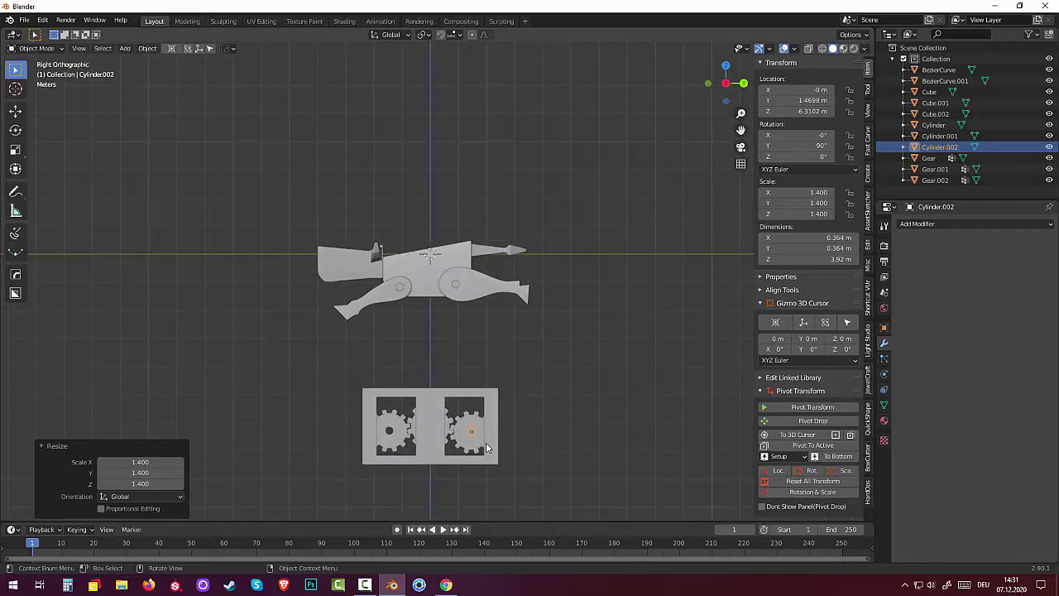
Duplicate the axle cylinder and slide the copy along Y onto the left gear.
{"action": "key", "text": "shift+d"}
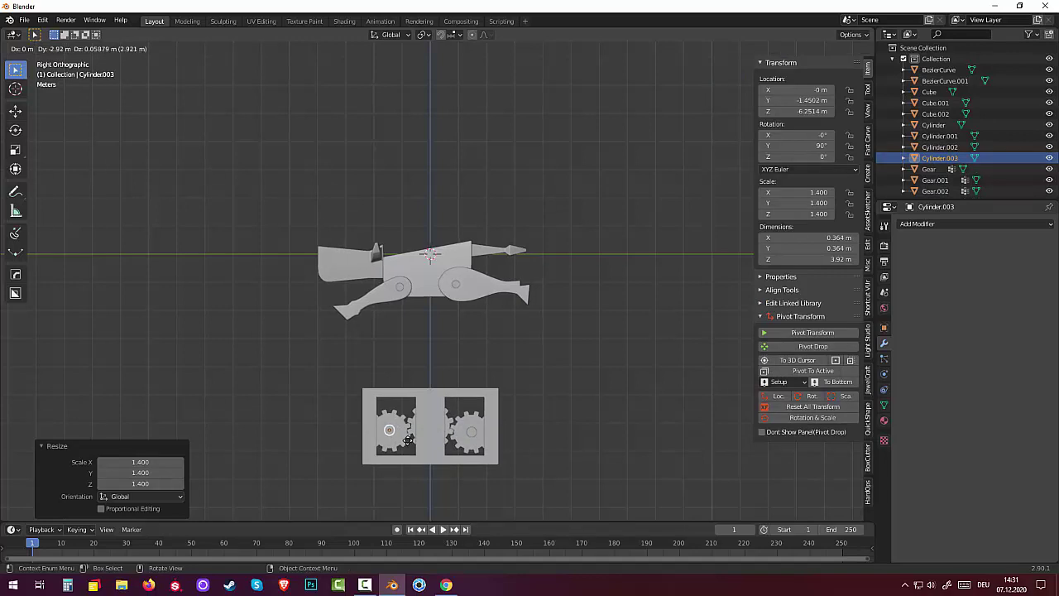
{"action": "key", "text": "y"}
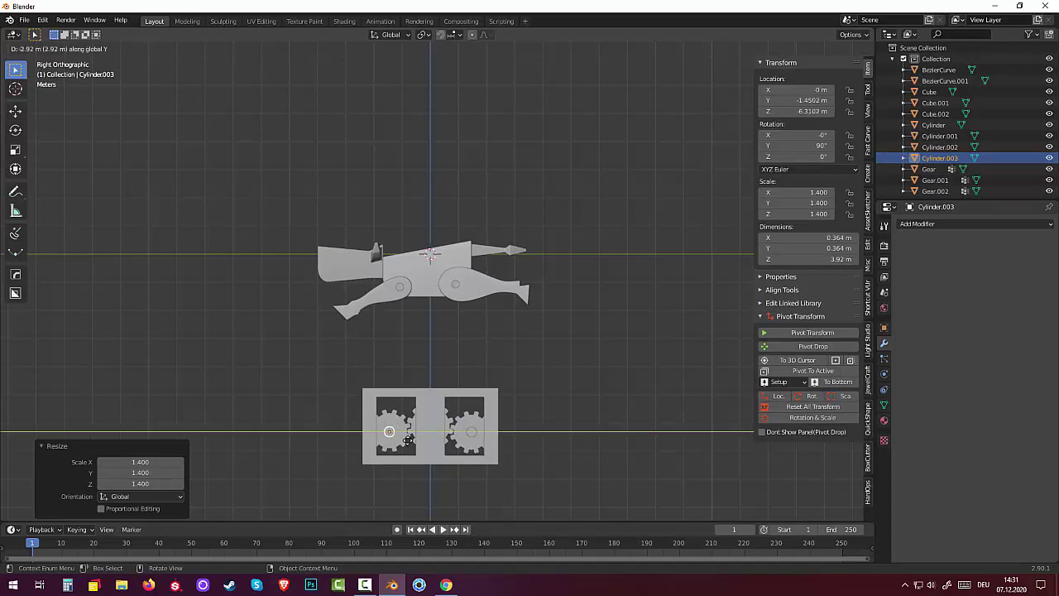
{"action": "left_click", "coordinate": [408, 439]}
{"action": "left_click", "coordinate": [564, 476]}
{"action": "mouse_move", "coordinate": [564, 477]}
{"action": "middle_mouse_down"}
{"action": "mouse_move", "coordinate": [521, 467]}
{"action": "mouse_move", "coordinate": [605, 462]}
{"action": "mouse_move", "coordinate": [445, 468]}
{"action": "middle_mouse_up"}
Shorten the first axle cylinder by scaling it along X.
{"action": "left_click", "coordinate": [482, 437]}
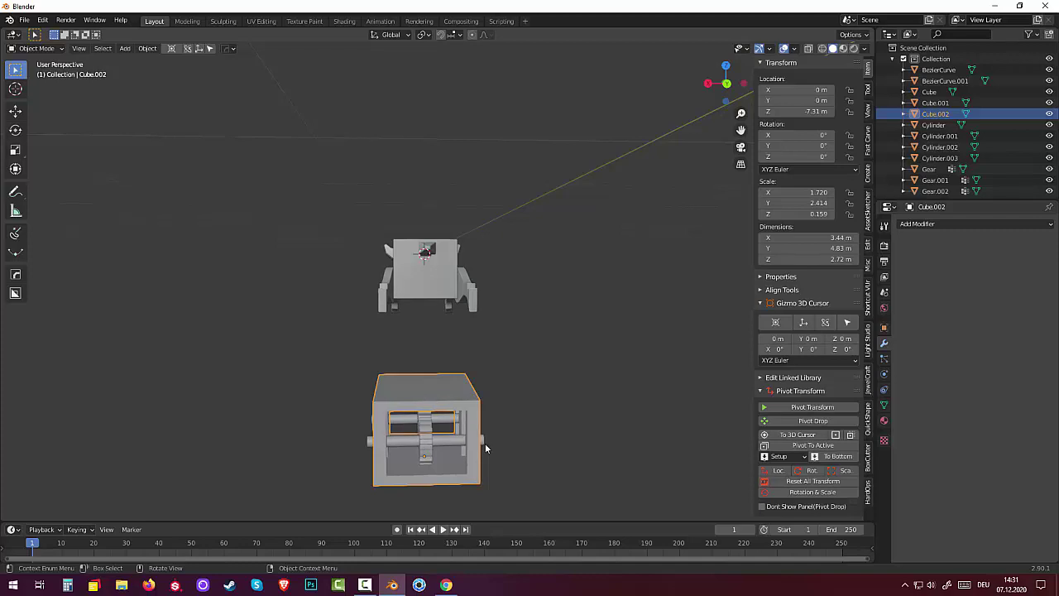
{"action": "left_click", "coordinate": [484, 439]}
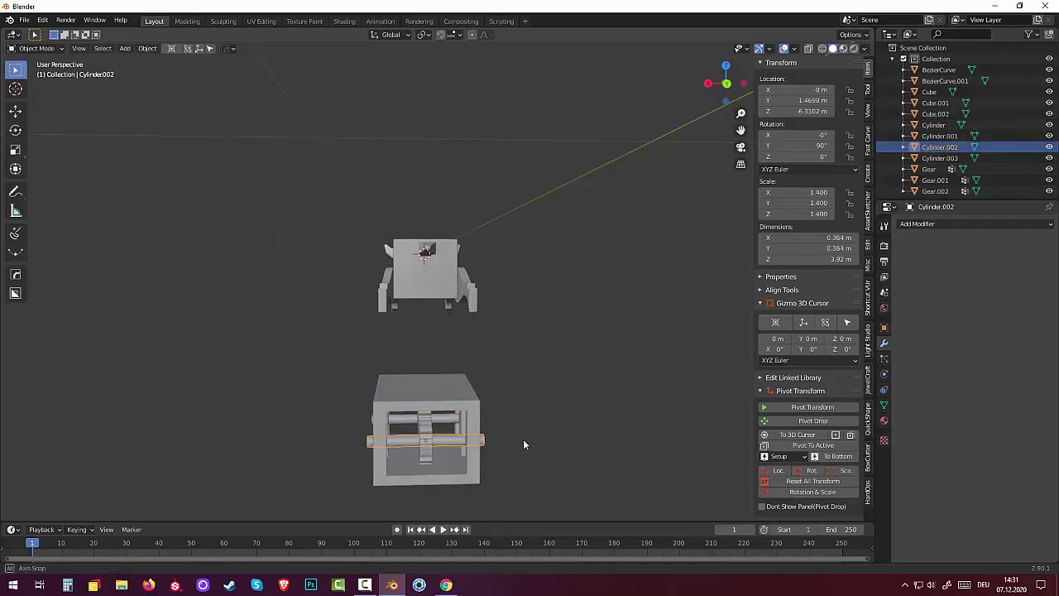
{"action": "middle_click_drag", "start_coordinate": [523, 439], "coordinate": [519, 436]}
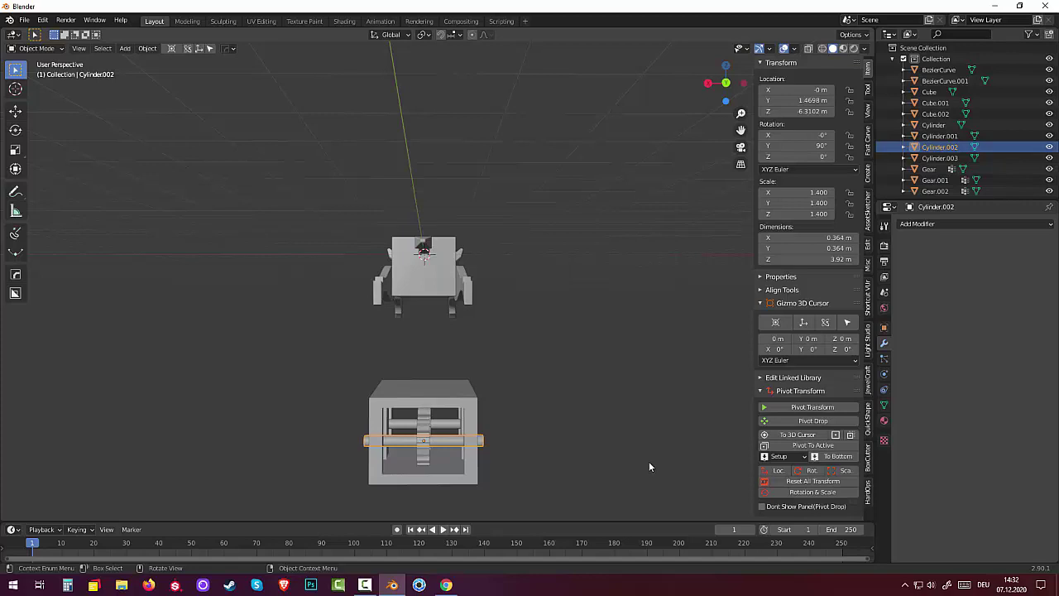
{"action": "key", "text": "s"}
{"action": "key", "text": "x"}
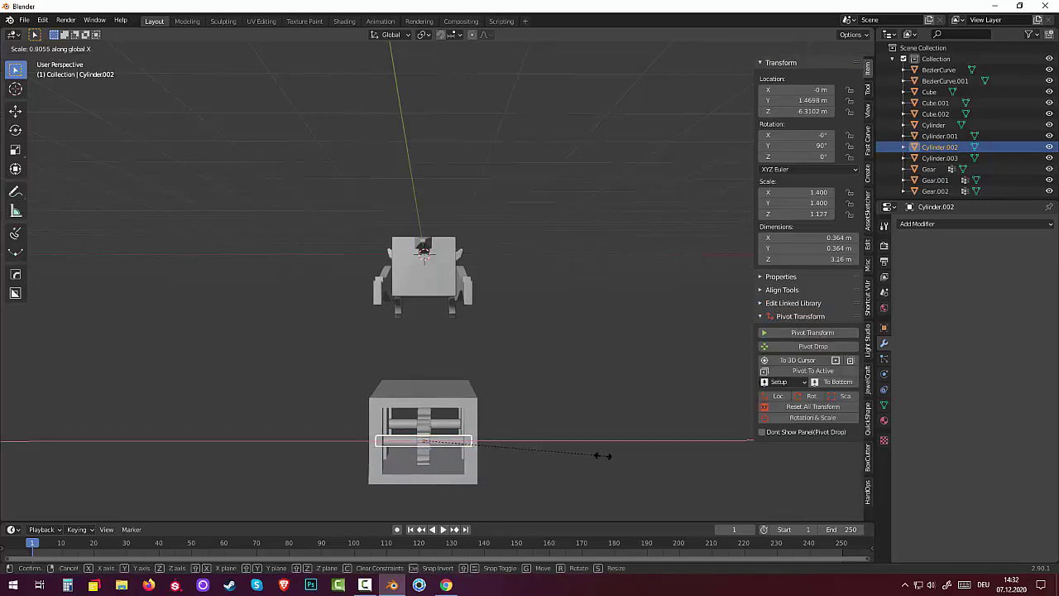
{"action": "left_click", "coordinate": [521, 442]}
{"action": "mouse_move", "coordinate": [537, 432]}
{"action": "middle_mouse_down"}
{"action": "mouse_move", "coordinate": [648, 402]}
{"action": "mouse_move", "coordinate": [720, 445]}
{"action": "mouse_move", "coordinate": [857, 467]}
{"action": "mouse_move", "coordinate": [744, 411]}
{"action": "mouse_move", "coordinate": [481, 470]}
{"action": "middle_mouse_up"}
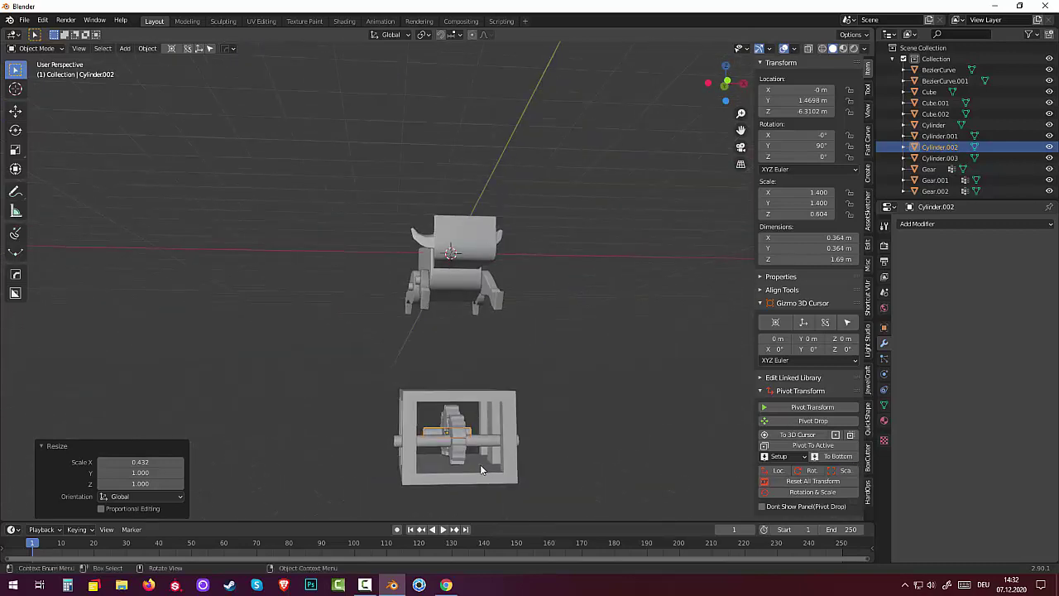
Scale the second axle, Cylinder.003, to 0.48 along X.
{"action": "left_click", "coordinate": [478, 441]}
{"action": "left_click", "coordinate": [760, 303]}
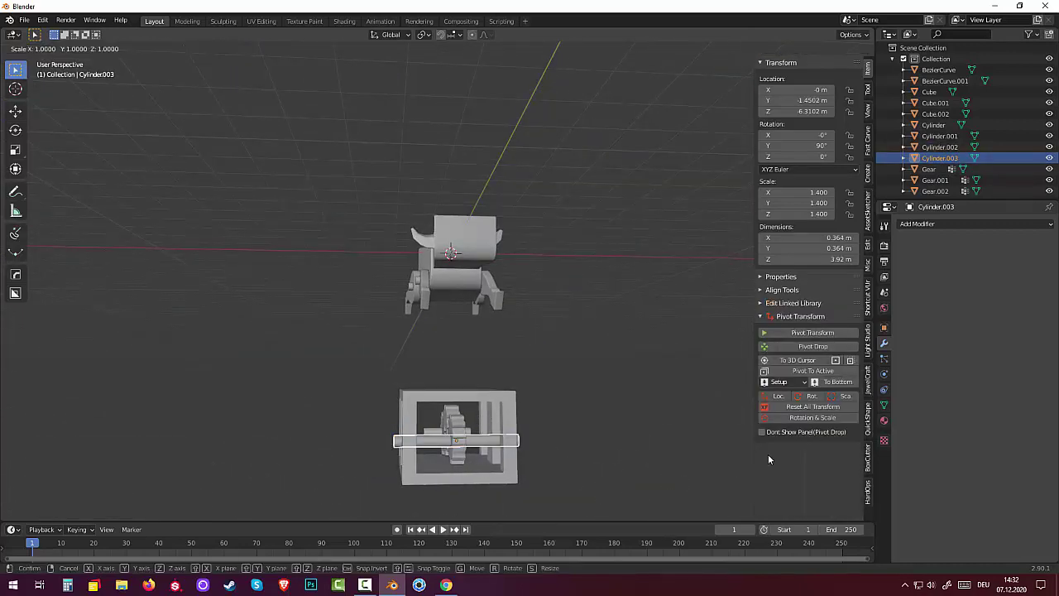
{"action": "key", "text": "s"}
{"action": "key", "text": "x"}
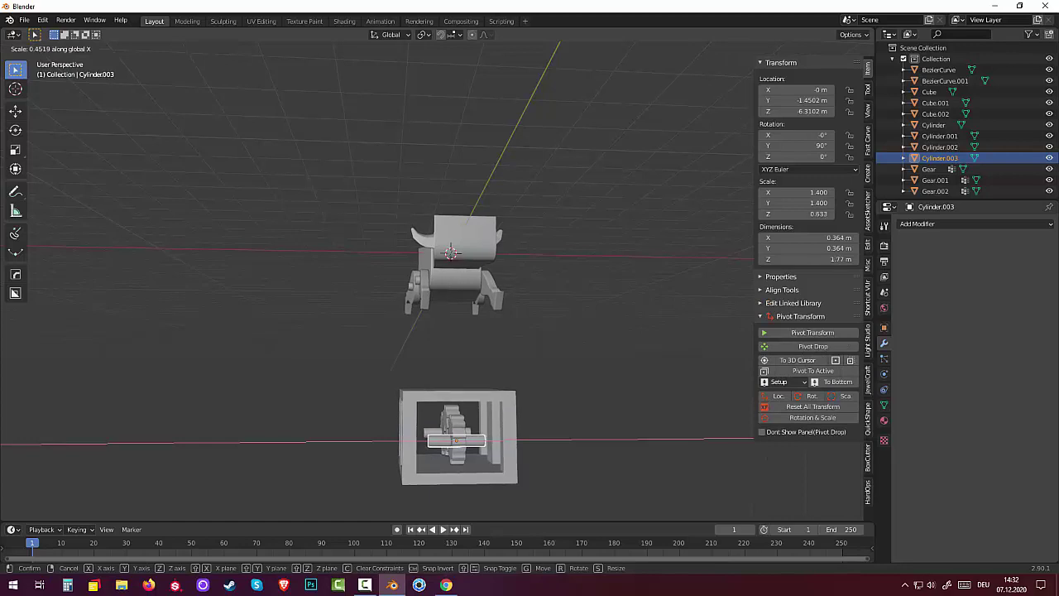
{"action": "left_click", "coordinate": [688, 446]}
{"action": "mouse_move", "coordinate": [687, 446]}
{"action": "middle_mouse_down"}
{"action": "mouse_move", "coordinate": [546, 447]}
{"action": "mouse_move", "coordinate": [567, 459]}
{"action": "mouse_move", "coordinate": [584, 450]}
{"action": "mouse_move", "coordinate": [555, 448]}
{"action": "middle_mouse_up"}
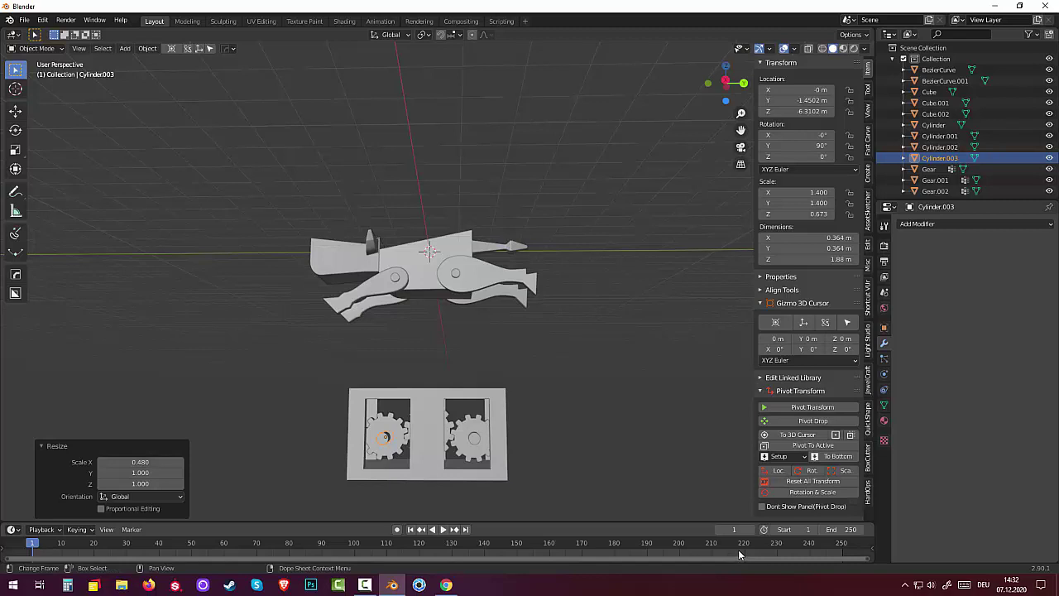
In Right Ortho view, draw a three-point Flexi Bézier arch over the right gear opening.
{"action": "left_click", "coordinate": [671, 417]}
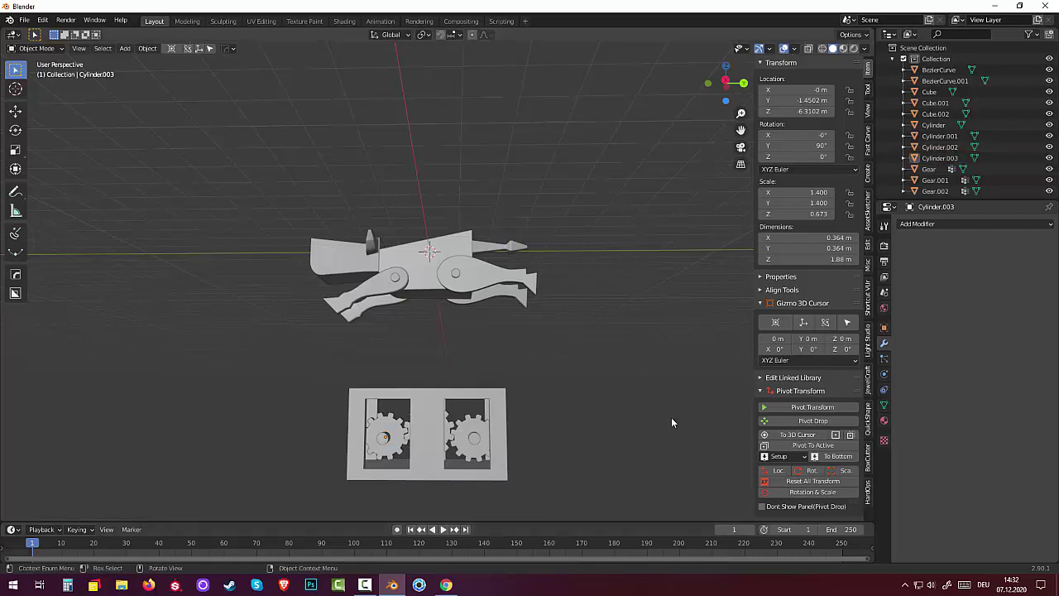
{"action": "key", "text": "KP_3"}
{"action": "scroll", "coordinate": [500, 485], "scroll_direction": "up", "scroll_amount": 2}
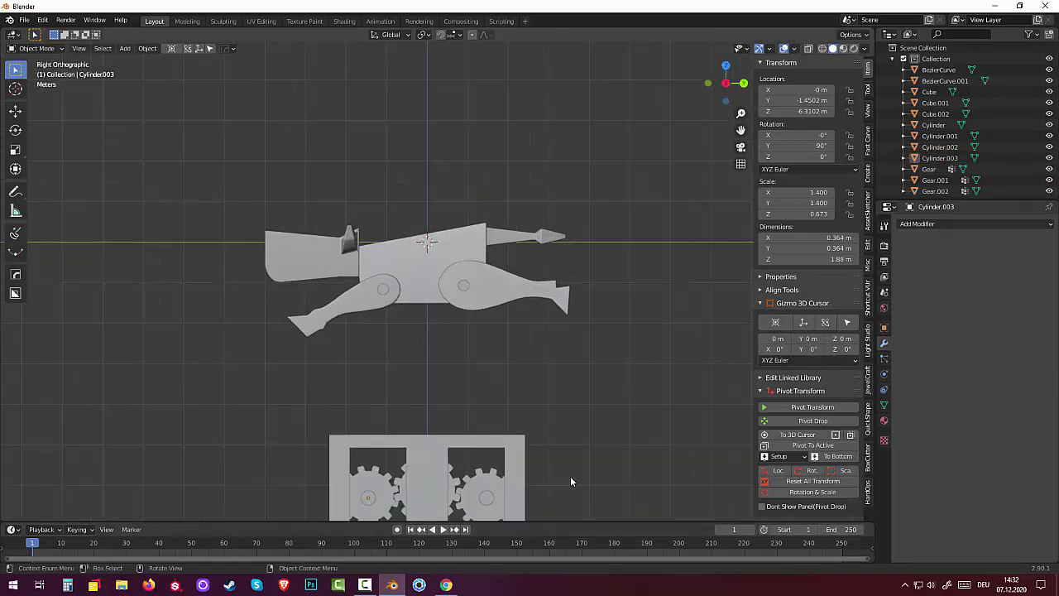
{"action": "mouse_move", "coordinate": [570, 478]}
{"action": "middle_mouse_down", "text": "shift"}
{"action": "mouse_move", "coordinate": [615, 400]}
{"action": "mouse_move", "coordinate": [601, 361]}
{"action": "mouse_move", "coordinate": [571, 354]}
{"action": "middle_mouse_up", "text": "shift"}
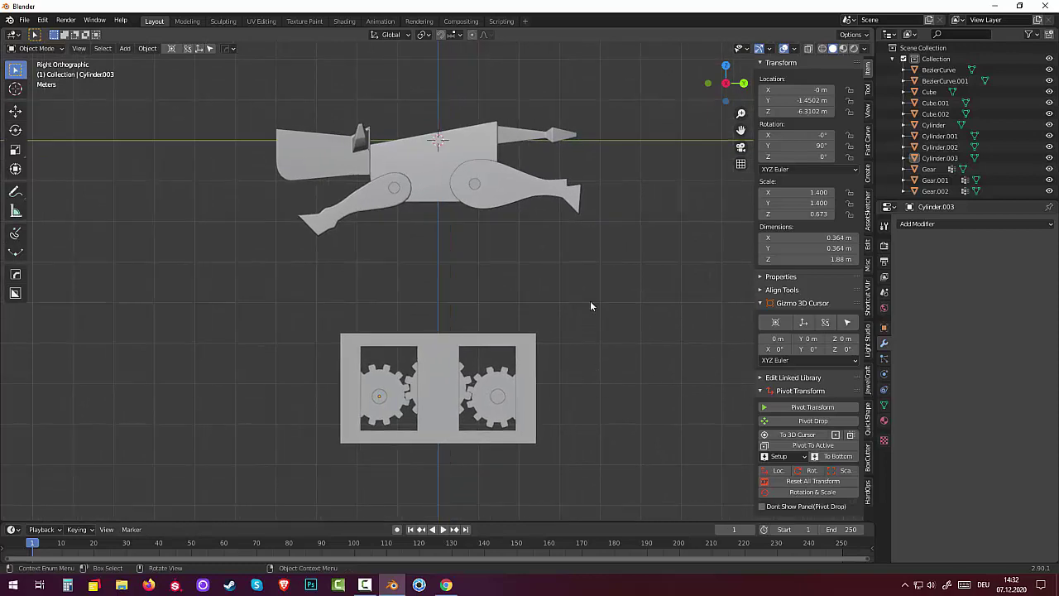
{"action": "left_click", "coordinate": [15, 233]}
{"action": "left_click", "coordinate": [465, 433]}
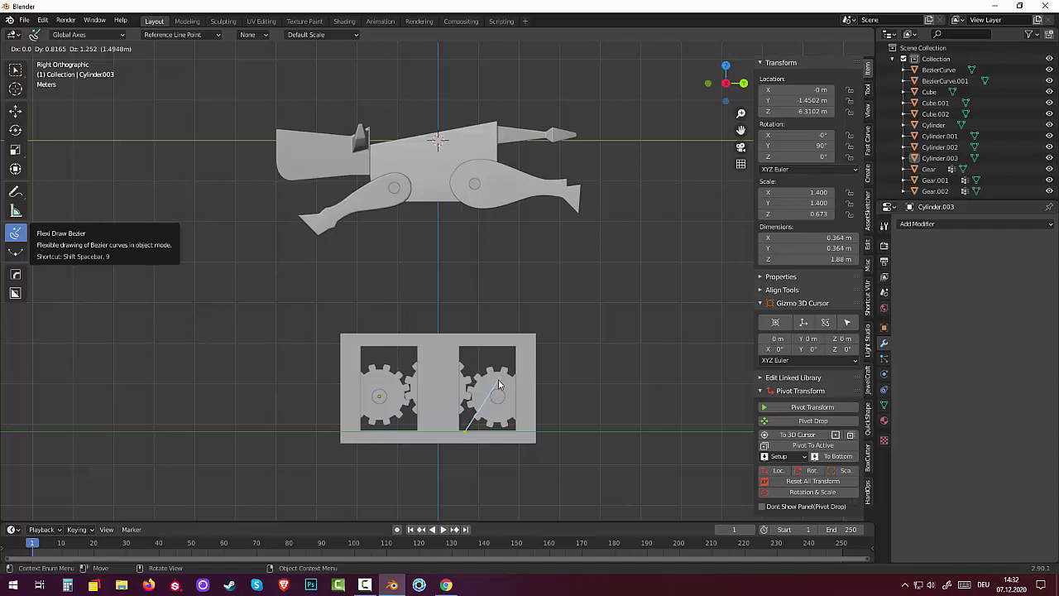
{"action": "left_click_drag", "start_coordinate": [497, 380], "coordinate": [516, 386]}
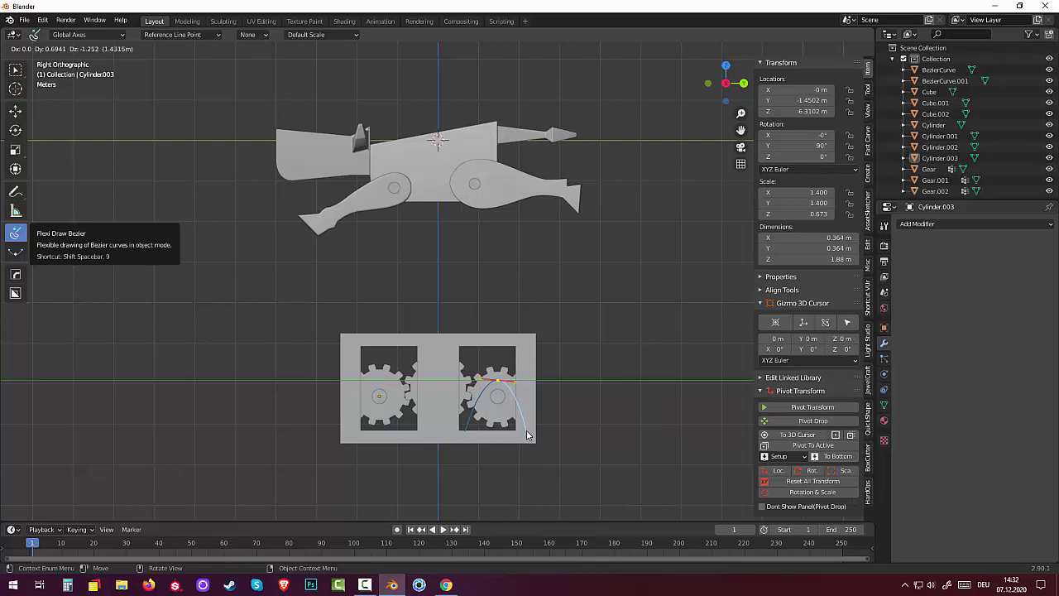
{"action": "left_click", "coordinate": [526, 430]}
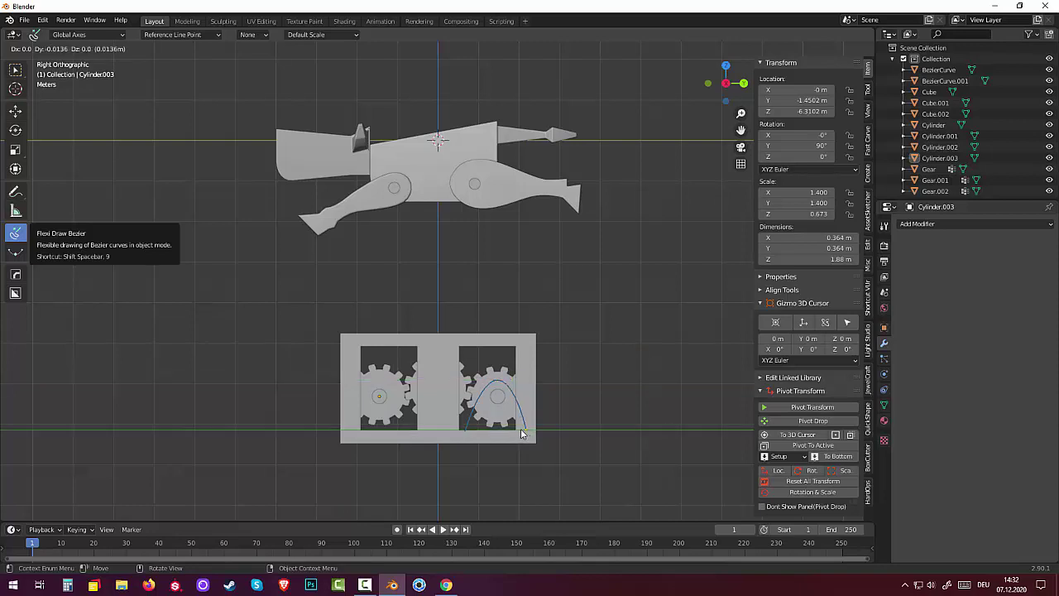
{"action": "right_click", "coordinate": [466, 434]}
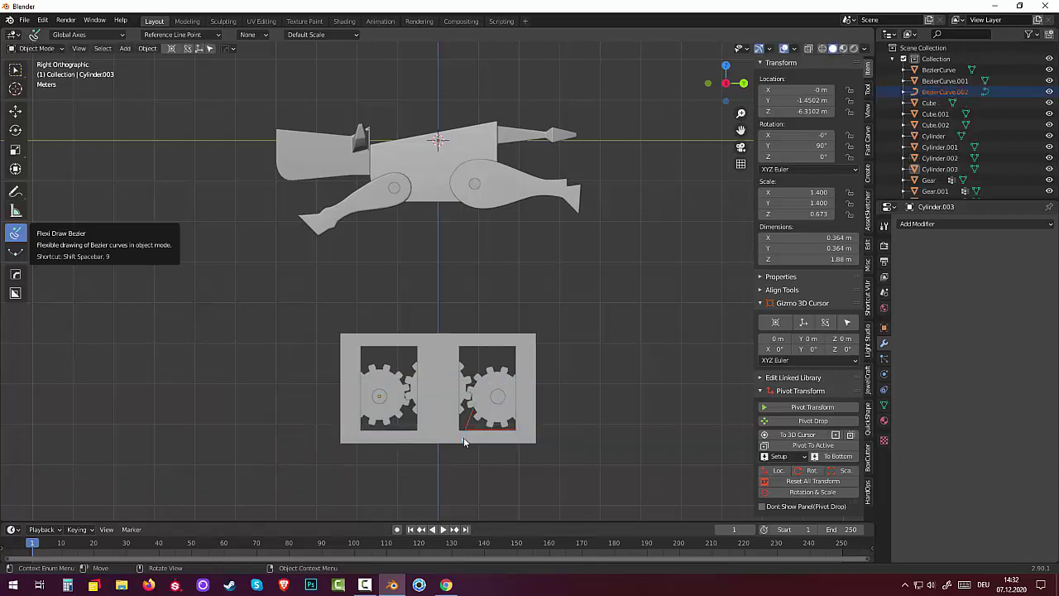
Back in the select tool, select the new curve and move it along X to 2.3092 m.
{"action": "scroll", "coordinate": [464, 441], "scroll_direction": "up", "scroll_amount": 2}
{"action": "mouse_move", "coordinate": [517, 453]}
{"action": "middle_mouse_down"}
{"action": "mouse_move", "coordinate": [543, 502]}
{"action": "mouse_move", "coordinate": [394, 440]}
{"action": "middle_mouse_up"}
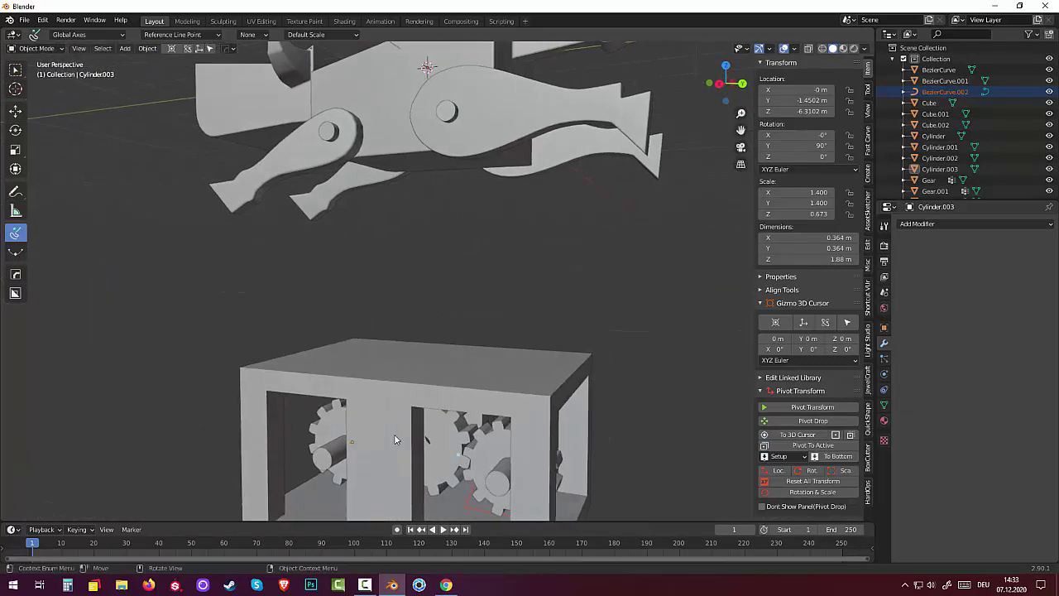
{"action": "left_click", "coordinate": [15, 71]}
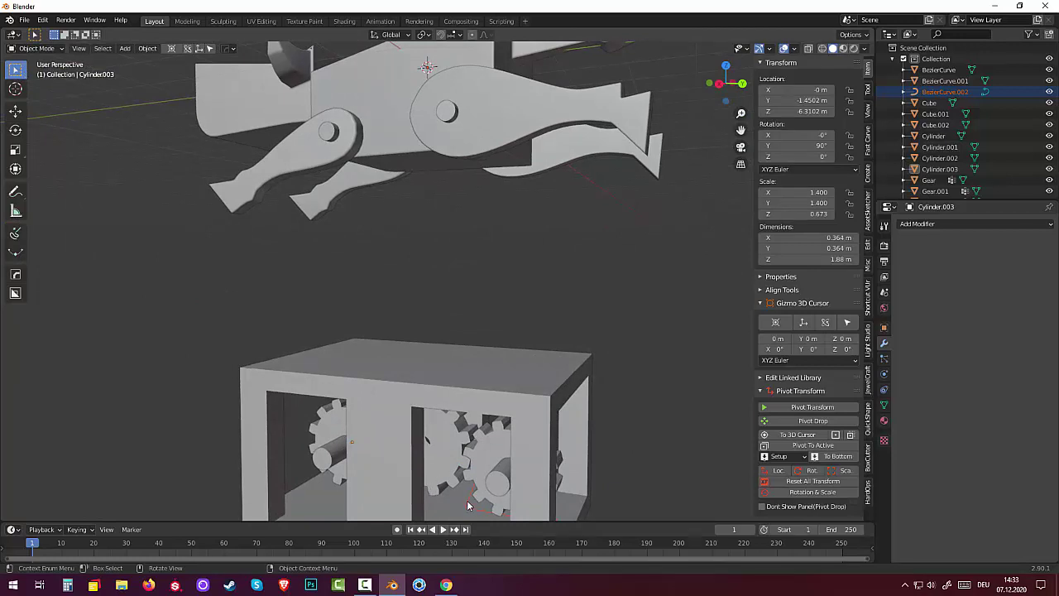
{"action": "key", "text": "ctrl+z"}
{"action": "middle_click_drag", "start_coordinate": [467, 505], "coordinate": [451, 435]}
{"action": "scroll", "coordinate": [477, 487], "scroll_direction": "down", "scroll_amount": 3}
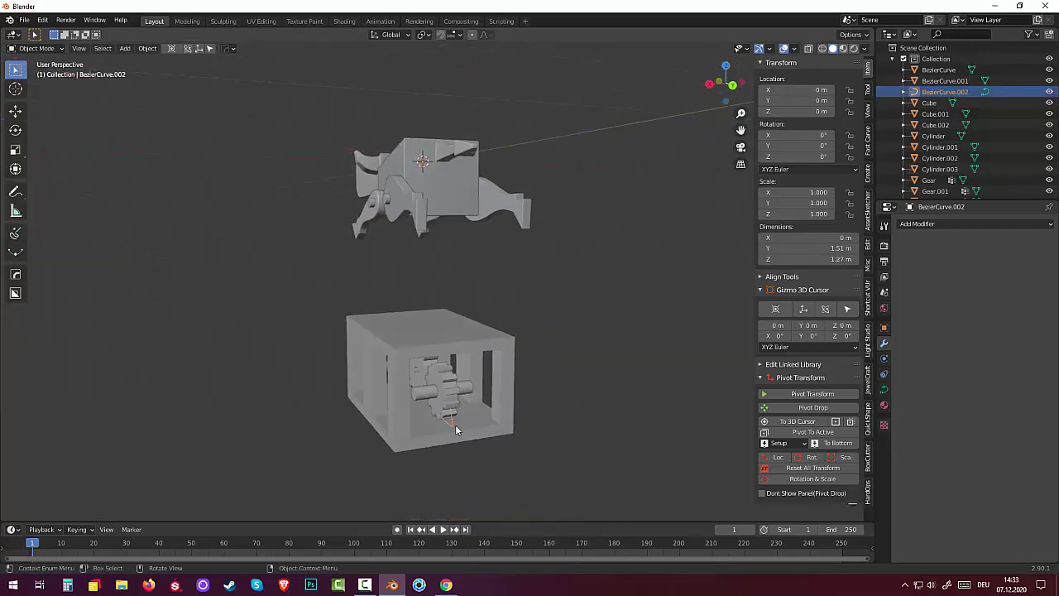
{"action": "key", "text": "g"}
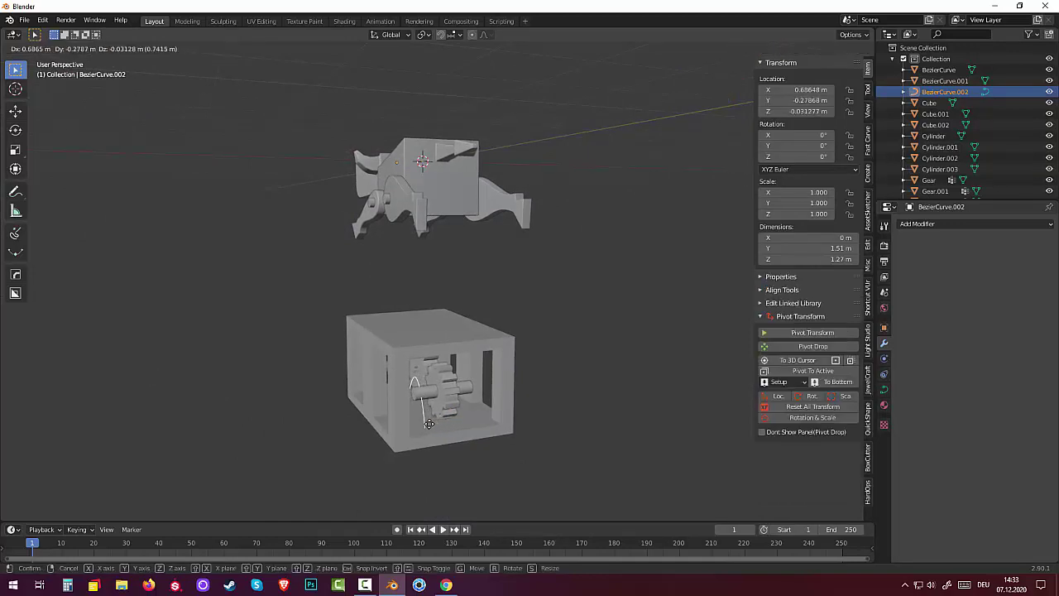
{"action": "key", "text": "x"}
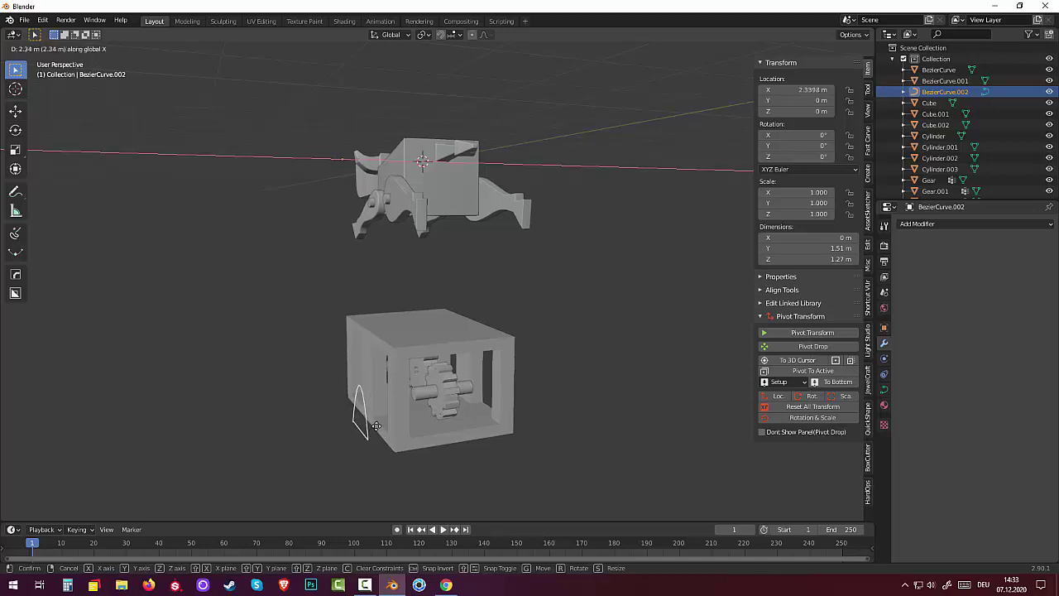
{"action": "left_click", "coordinate": [364, 424]}
{"action": "middle_click_drag", "start_coordinate": [364, 424], "coordinate": [425, 412]}
Zoom in on the gear cage and put the curve into Edit Mode.
{"action": "scroll", "coordinate": [425, 412], "scroll_direction": "up", "scroll_amount": 2}
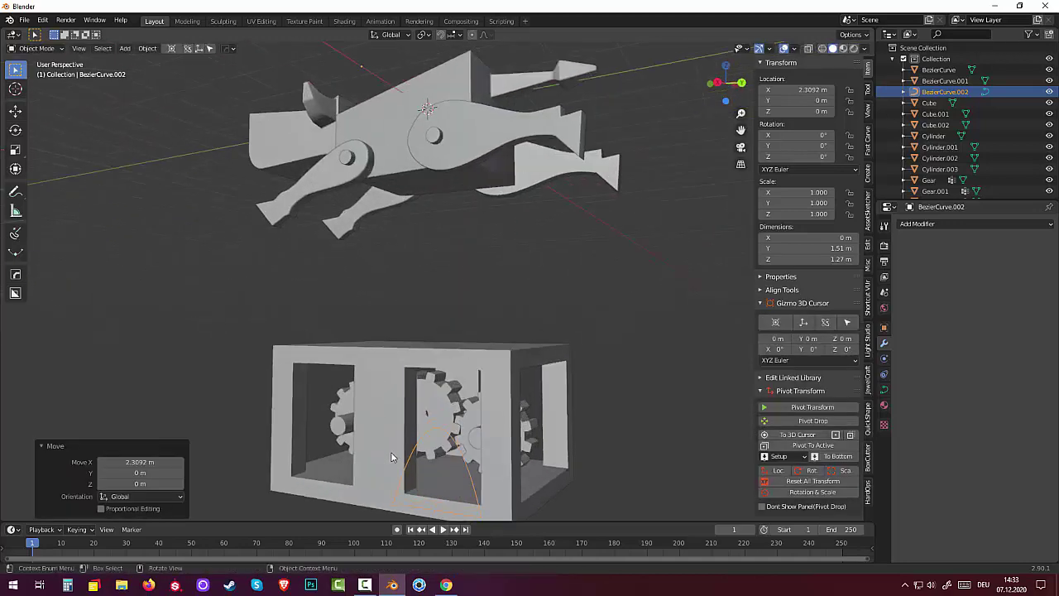
{"action": "scroll", "coordinate": [480, 397], "scroll_direction": "up", "scroll_amount": 2}
{"action": "scroll", "coordinate": [536, 376], "scroll_direction": "up", "scroll_amount": 2}
{"action": "middle_click_drag", "start_coordinate": [537, 377], "coordinate": [497, 422]}
{"action": "scroll", "coordinate": [489, 436], "scroll_direction": "up", "scroll_amount": 2}
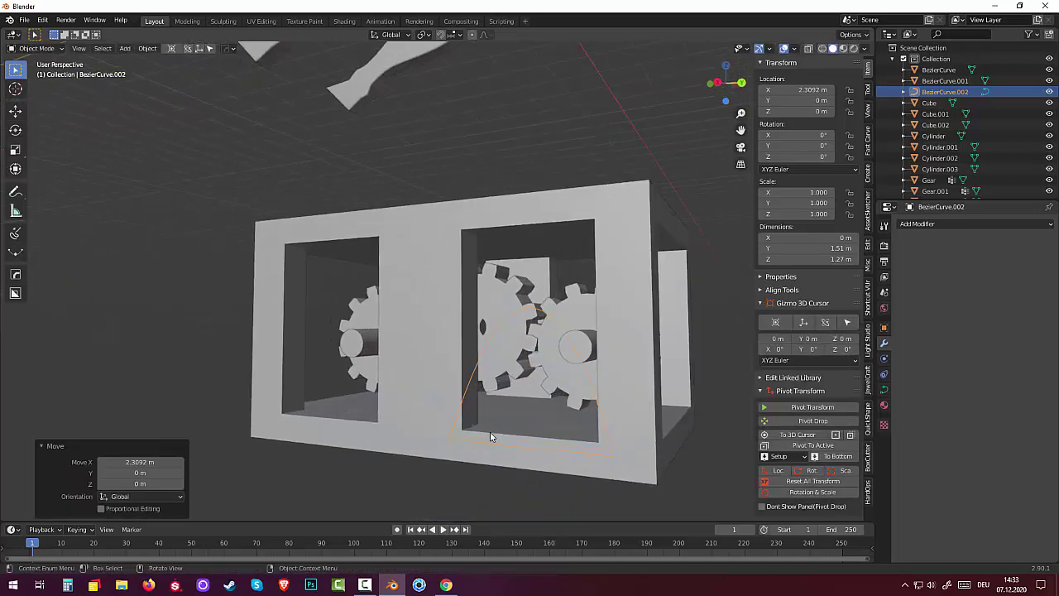
{"action": "left_click", "coordinate": [52, 48]}
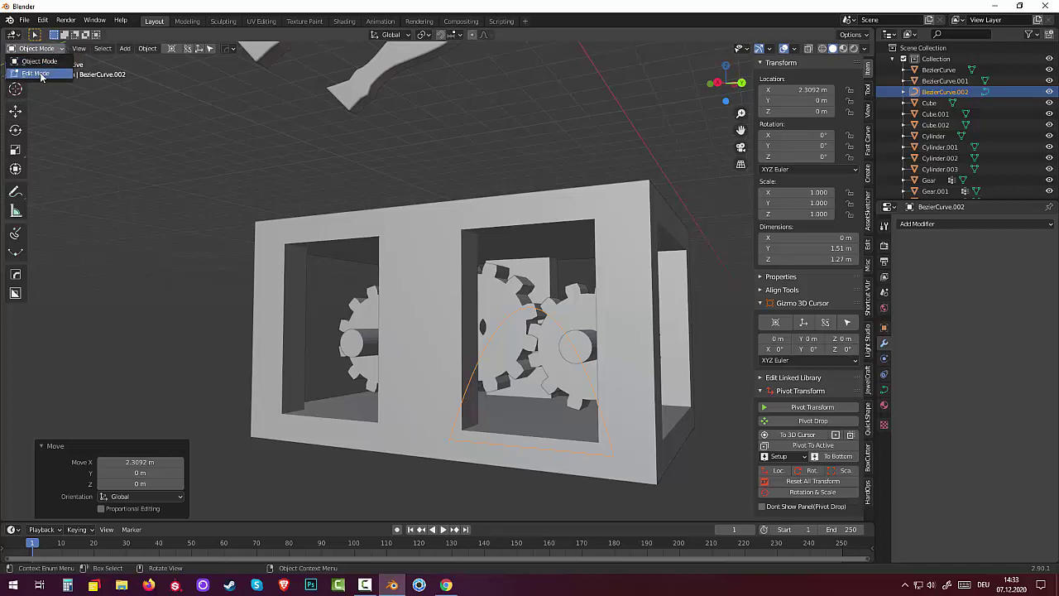
{"action": "left_click", "coordinate": [41, 74]}
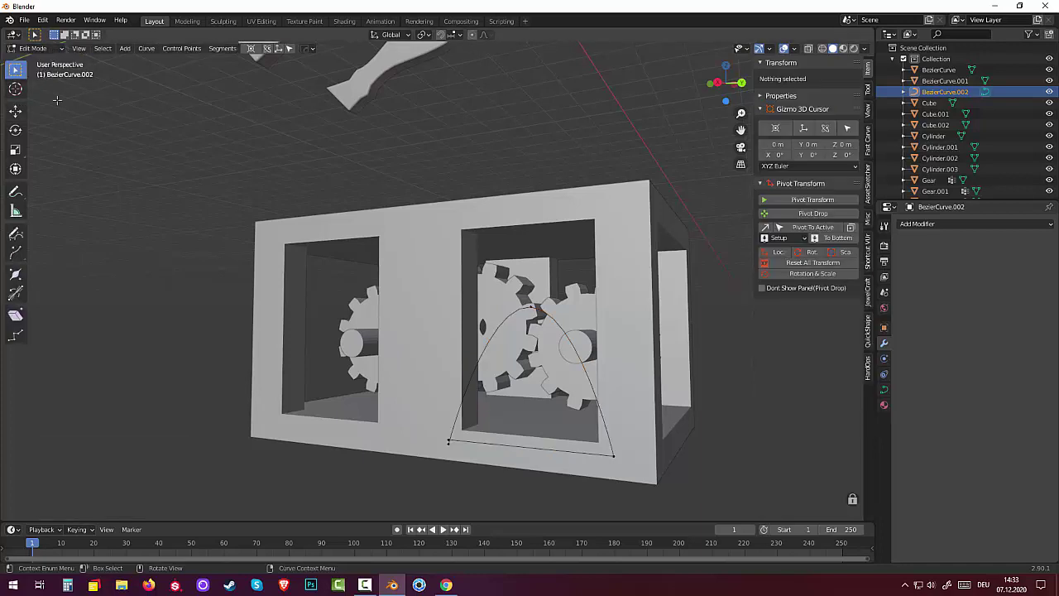
Move the curve's bottom-left endpoint and its neighbour, then delete the bottom-left vertex.
{"action": "left_click", "coordinate": [447, 443]}
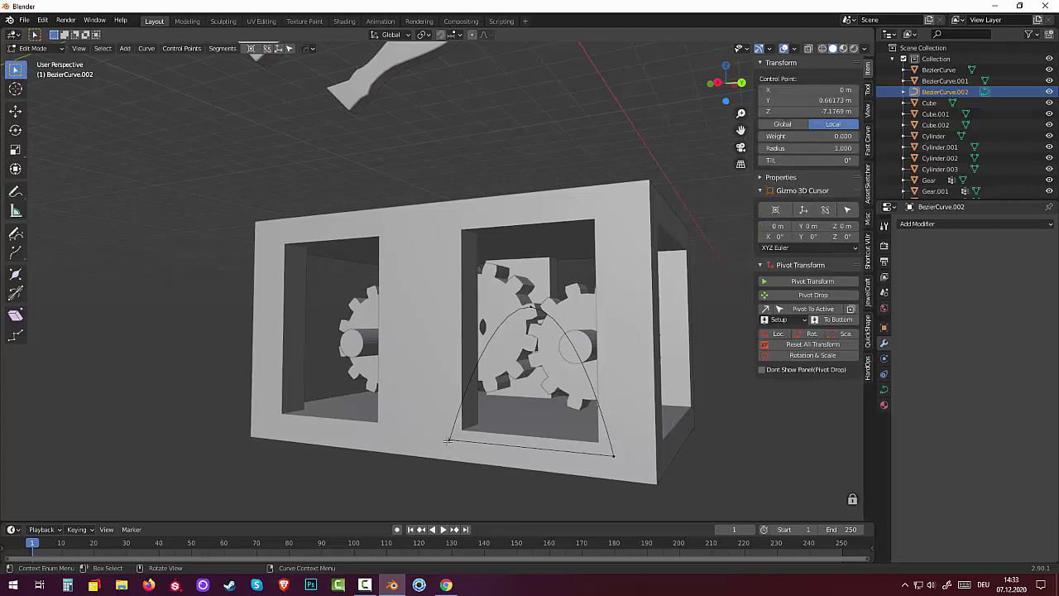
{"action": "middle_click_drag", "start_coordinate": [474, 434], "coordinate": [484, 421]}
{"action": "scroll", "coordinate": [538, 426], "scroll_direction": "up", "scroll_amount": 4}
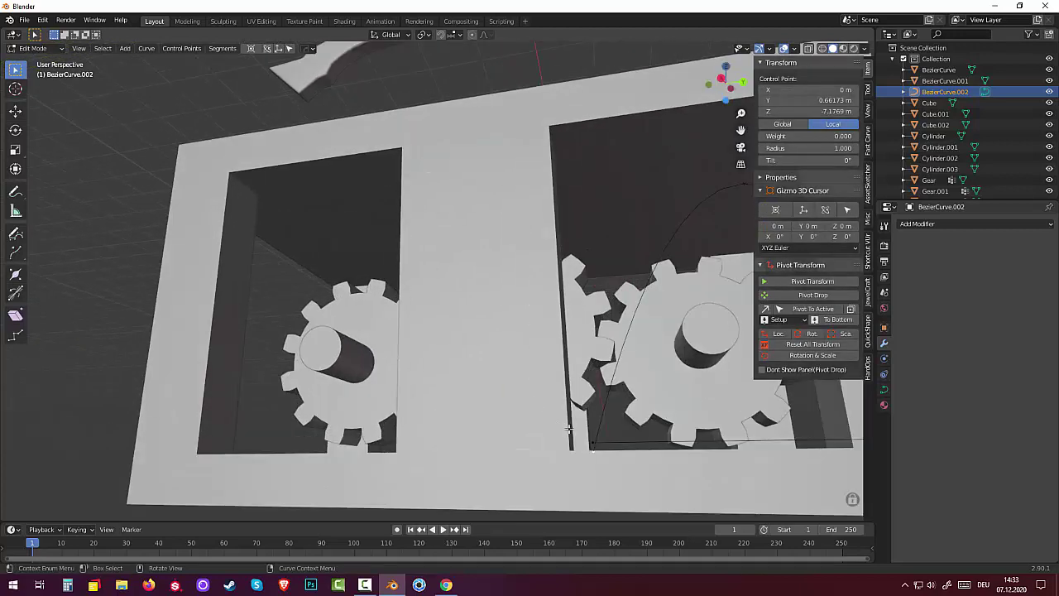
{"action": "key", "text": "ctrl+KP_Add"}
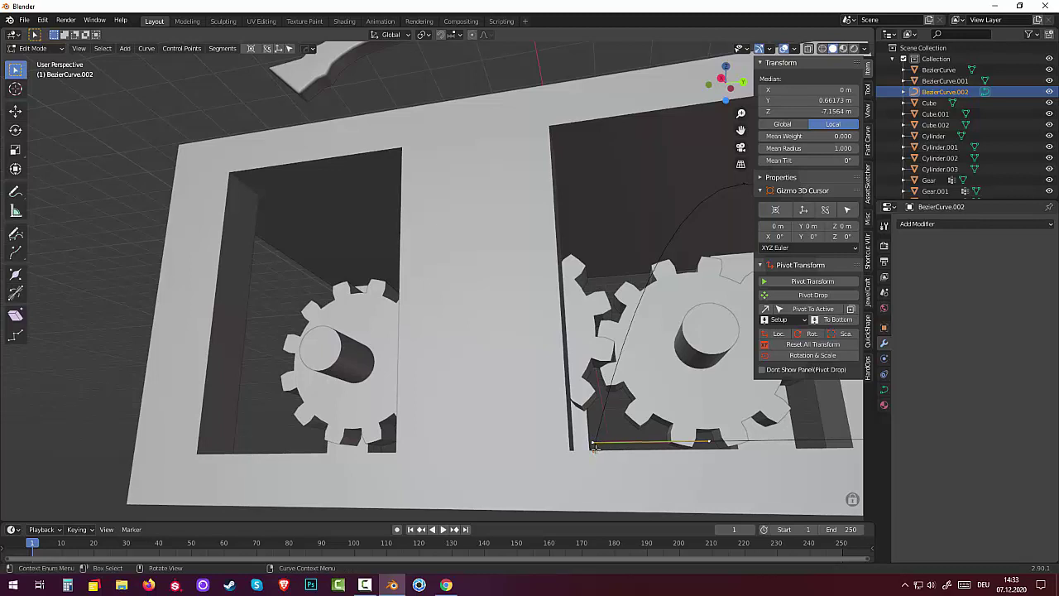
{"action": "key", "text": "g"}
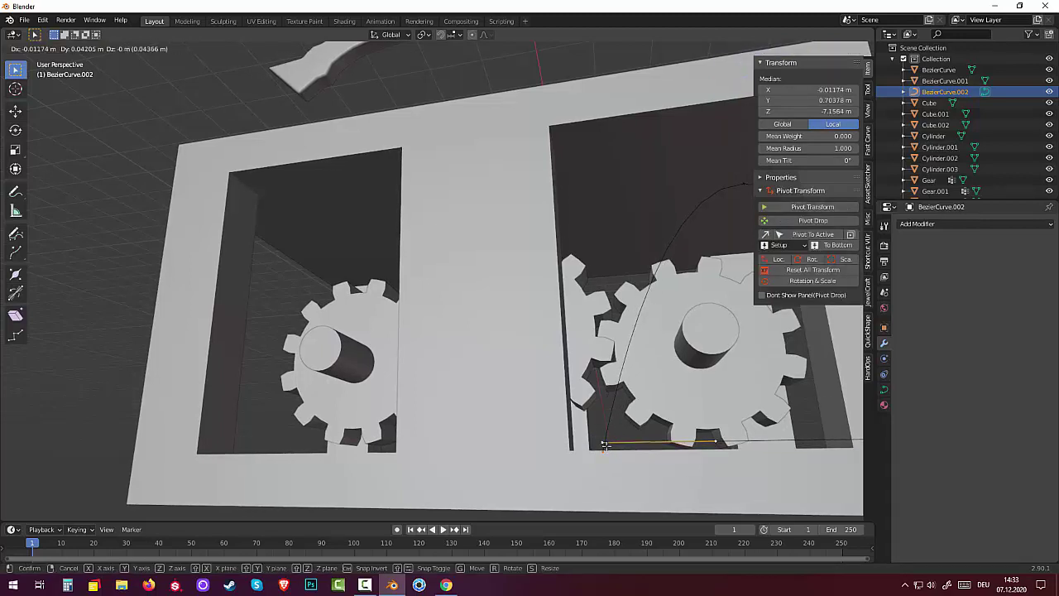
{"action": "left_click", "coordinate": [603, 451]}
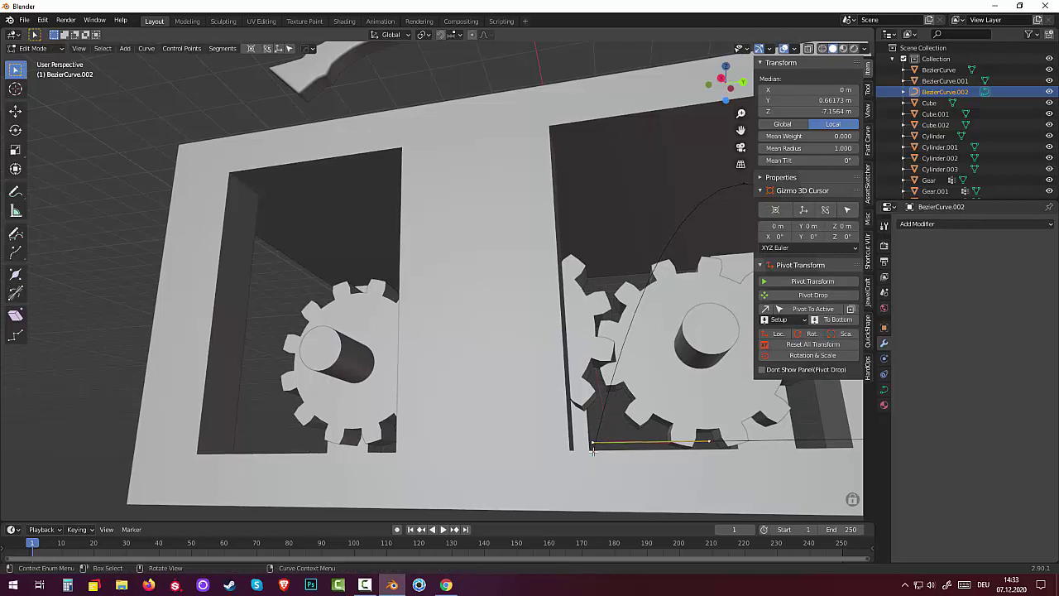
{"action": "left_click", "coordinate": [592, 447]}
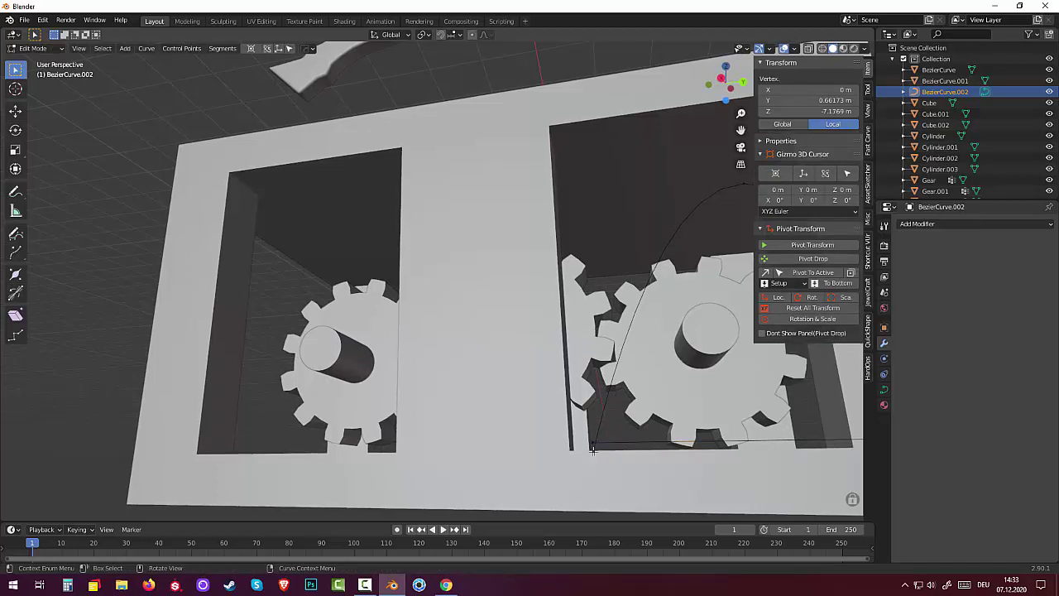
{"action": "key", "text": "x"}
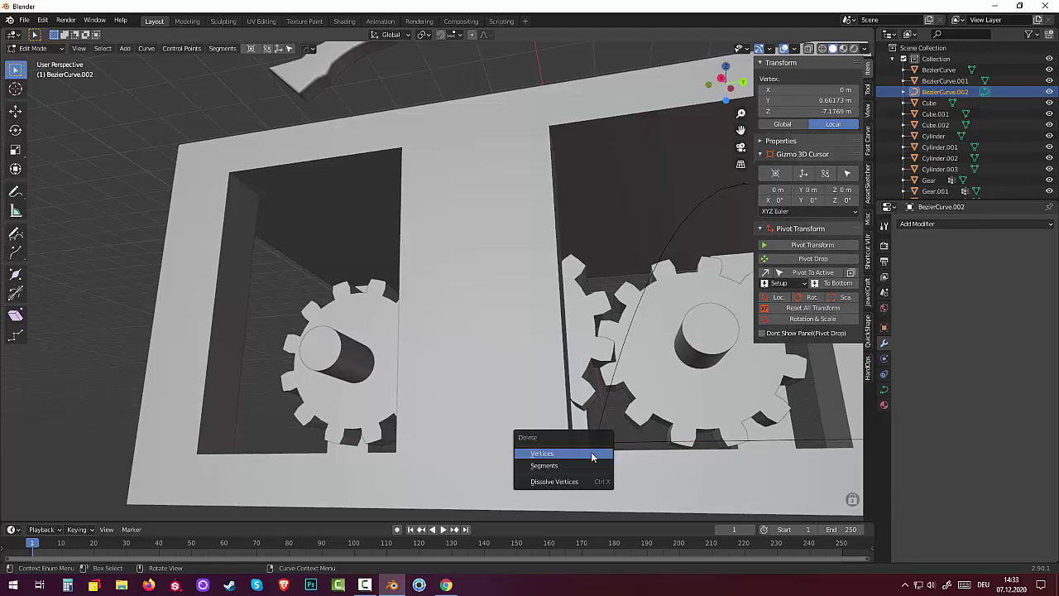
{"action": "left_click", "coordinate": [582, 454]}
Return to Object Mode and delete the BezierCurve.002 object.
{"action": "scroll", "coordinate": [582, 454], "scroll_direction": "down", "scroll_amount": 2}
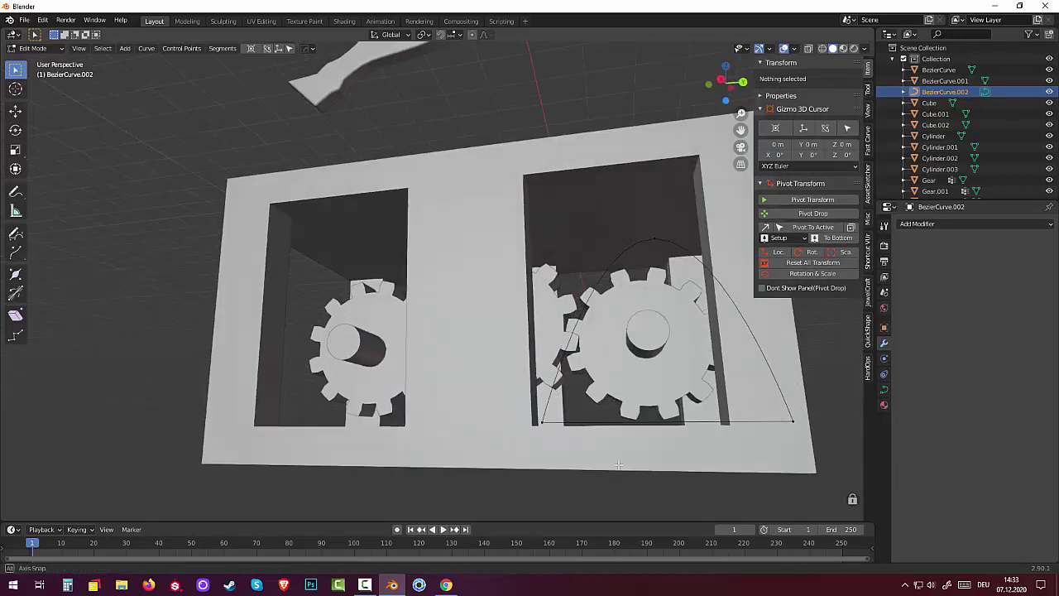
{"action": "middle_click_drag", "start_coordinate": [612, 456], "coordinate": [615, 466]}
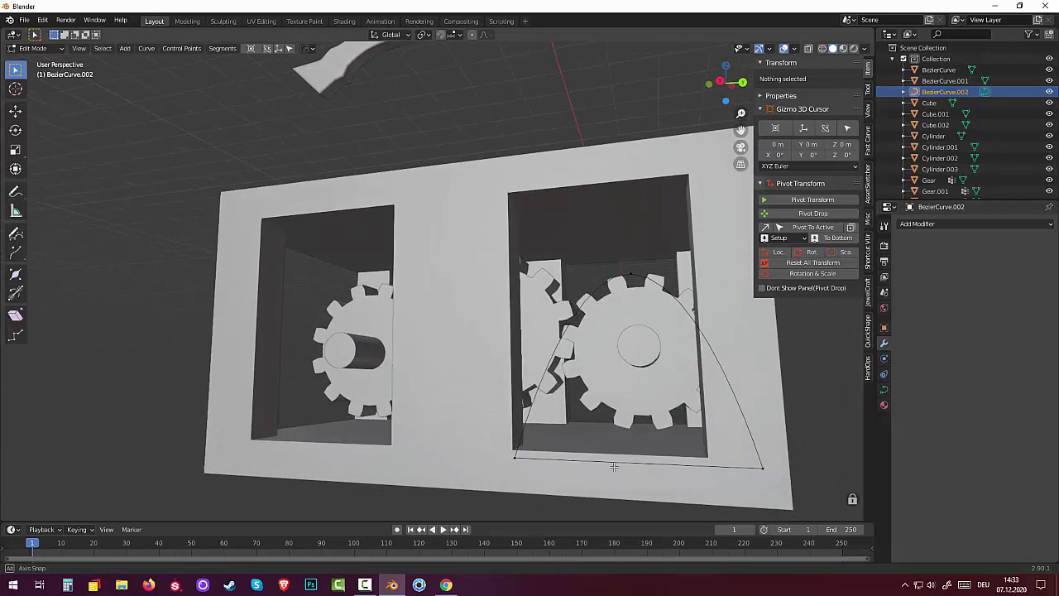
{"action": "scroll", "coordinate": [621, 411], "scroll_direction": "down", "scroll_amount": 1}
{"action": "middle_click_drag", "start_coordinate": [621, 411], "coordinate": [579, 397]}
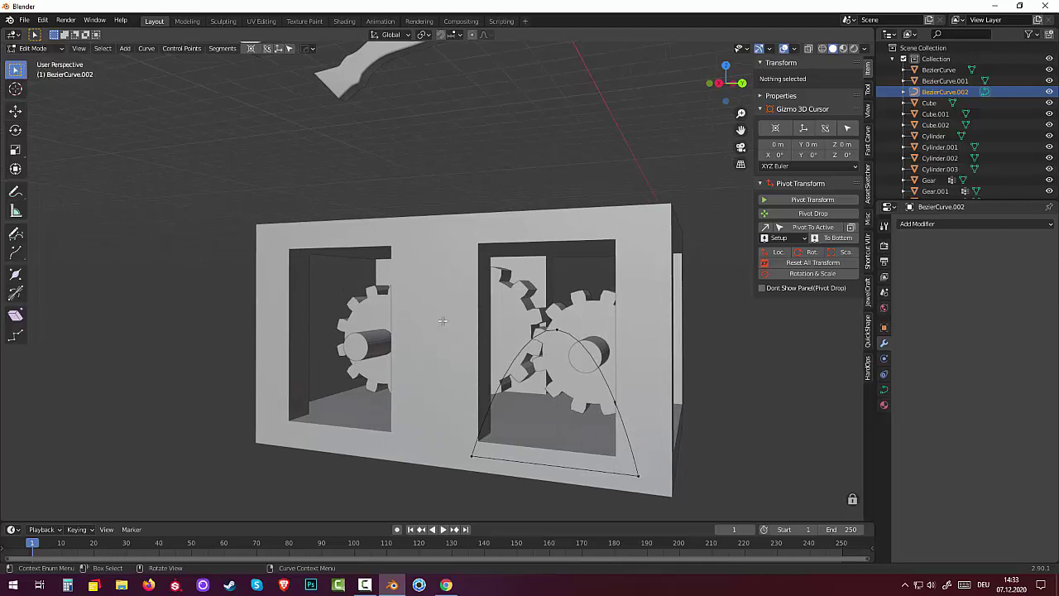
{"action": "left_click", "coordinate": [34, 48]}
{"action": "left_click", "coordinate": [33, 60]}
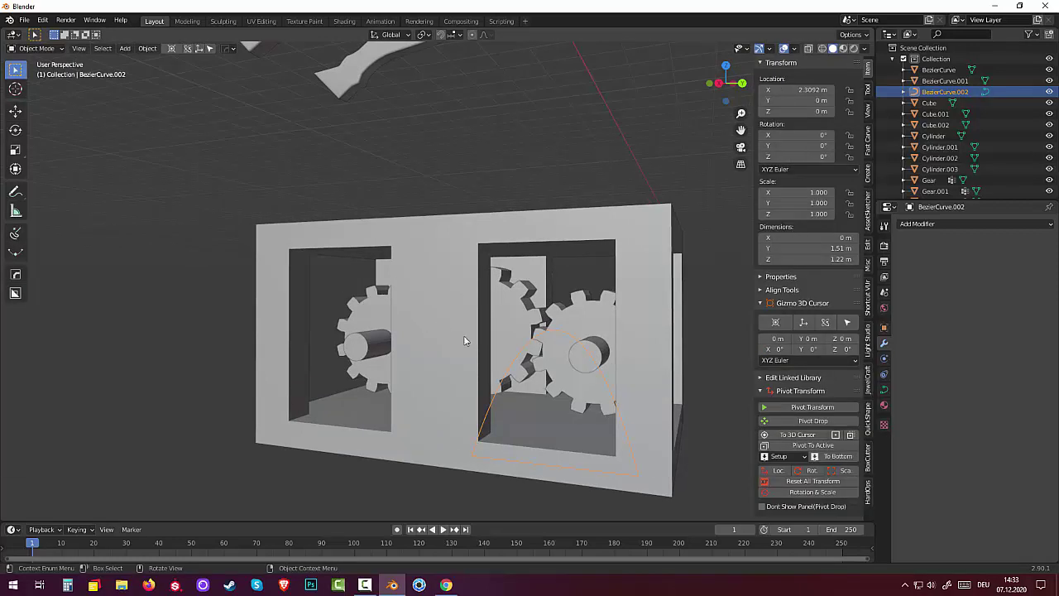
{"action": "left_click", "coordinate": [46, 49]}
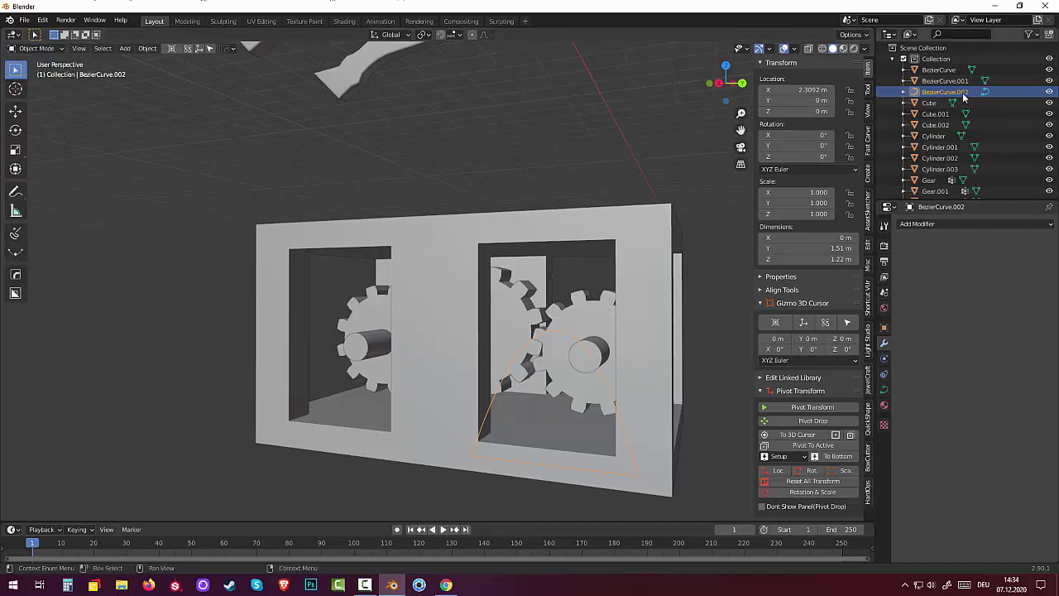
{"action": "key", "text": "Delete"}
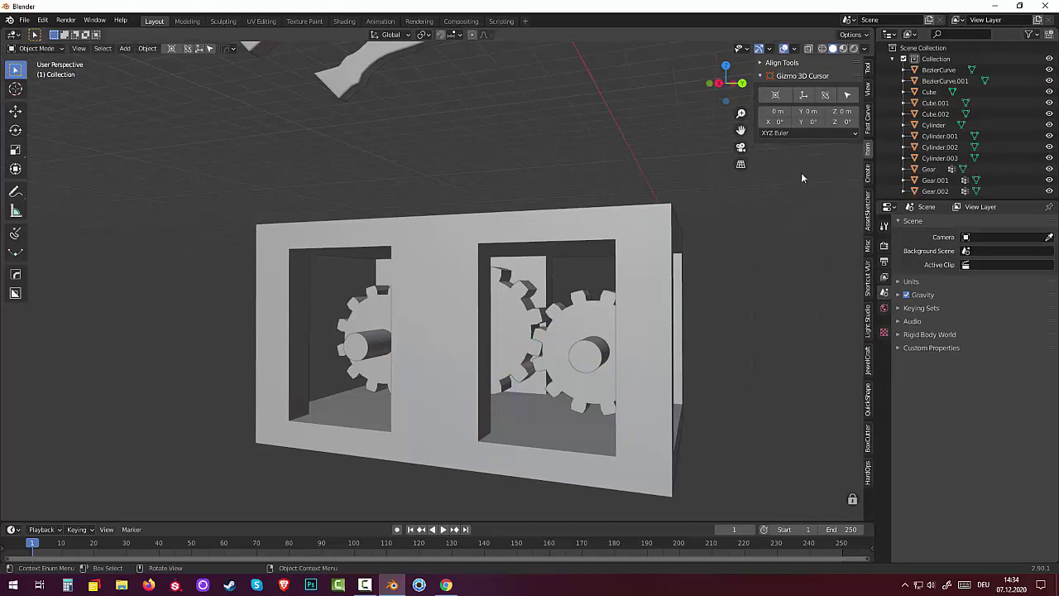
Add a new mesh plane and rotate it 90° about Y.
{"action": "mouse_move", "coordinate": [801, 173]}
{"action": "middle_mouse_down"}
{"action": "mouse_move", "coordinate": [821, 195]}
{"action": "mouse_move", "coordinate": [818, 181]}
{"action": "middle_mouse_up"}
{"action": "scroll", "coordinate": [737, 196], "scroll_direction": "down", "scroll_amount": 4}
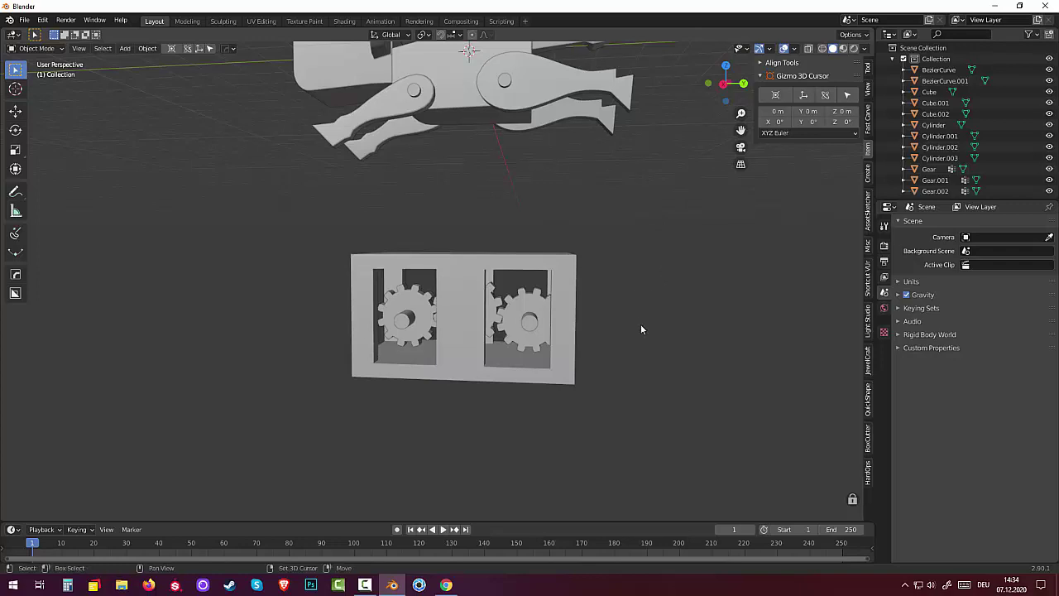
{"action": "key", "text": "shift+a"}
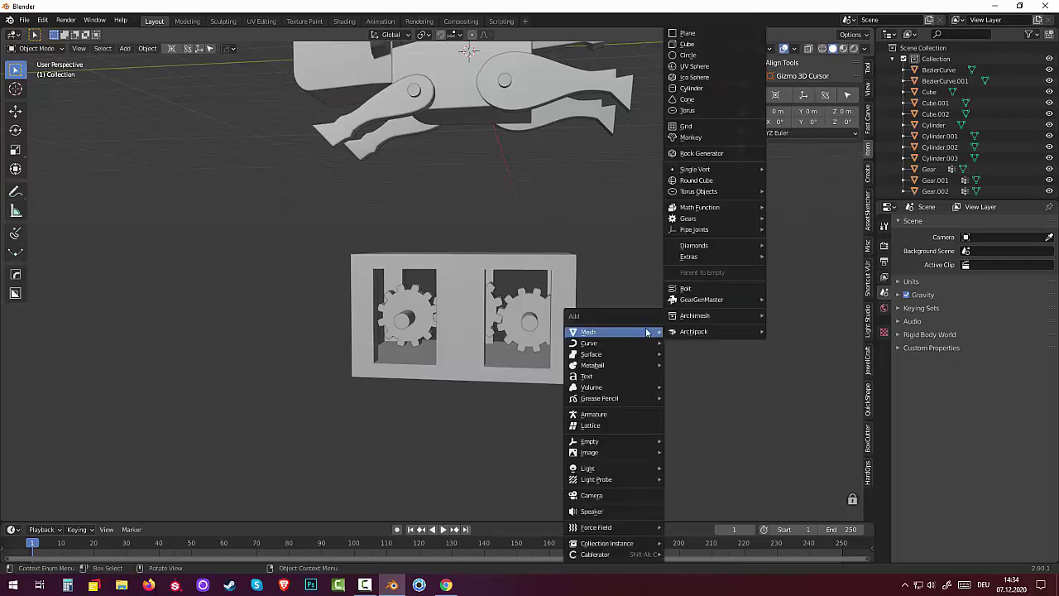
{"action": "left_click", "coordinate": [699, 33]}
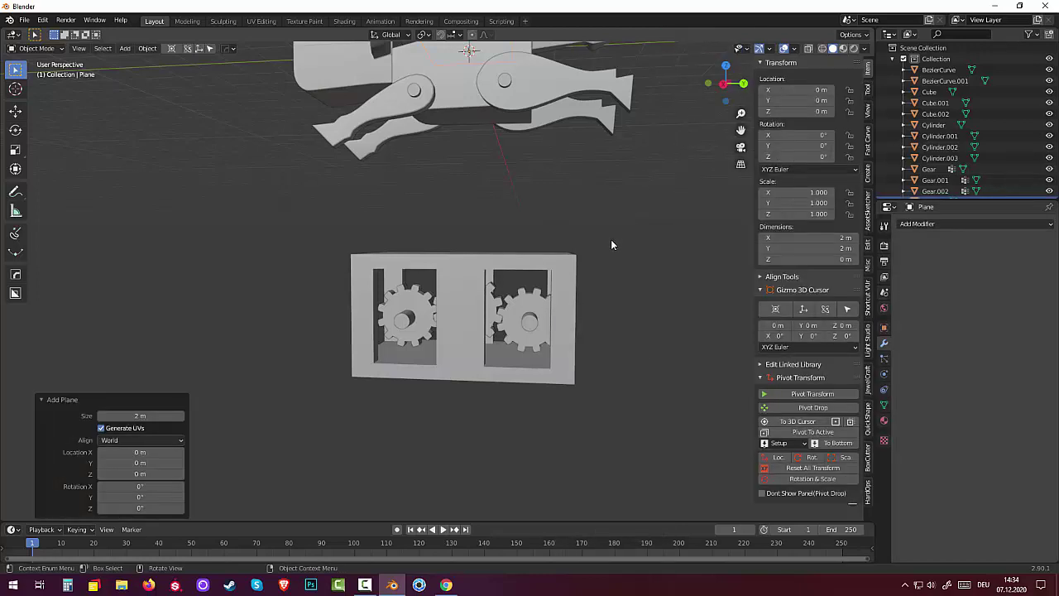
{"action": "mouse_move", "coordinate": [610, 262]}
{"action": "middle_mouse_down"}
{"action": "mouse_move", "coordinate": [551, 235]}
{"action": "mouse_move", "coordinate": [614, 262]}
{"action": "middle_mouse_up"}
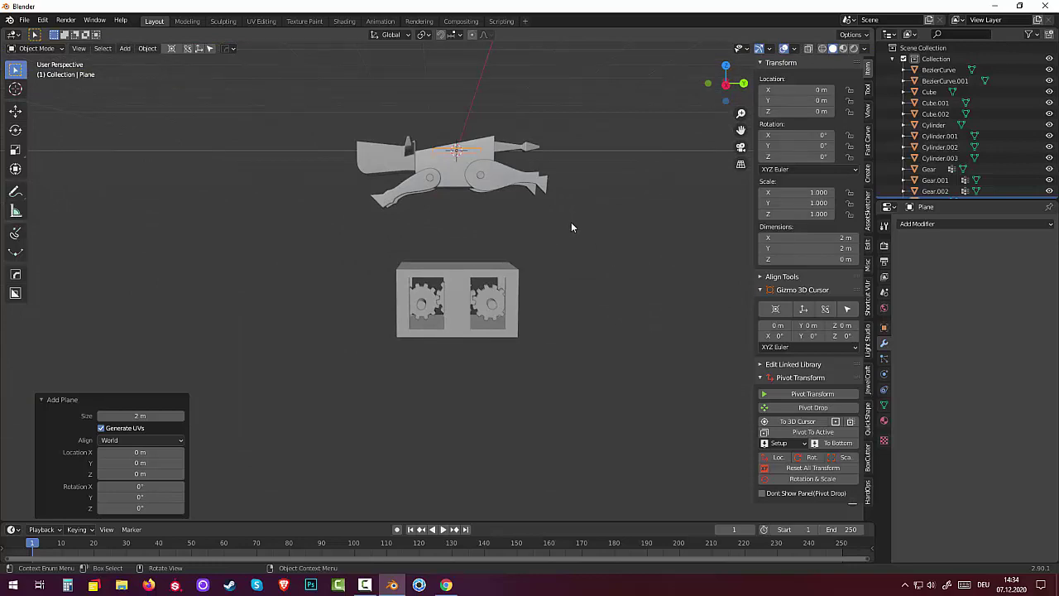
{"action": "type", "text": "ry"}
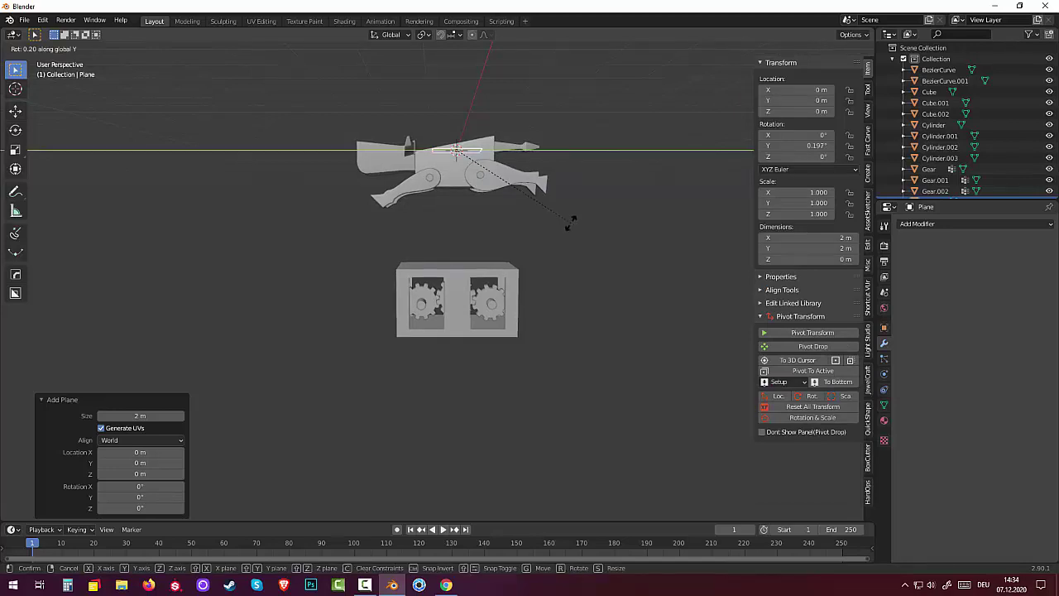
{"action": "type", "text": "90"}
{"action": "key", "text": "Return"}
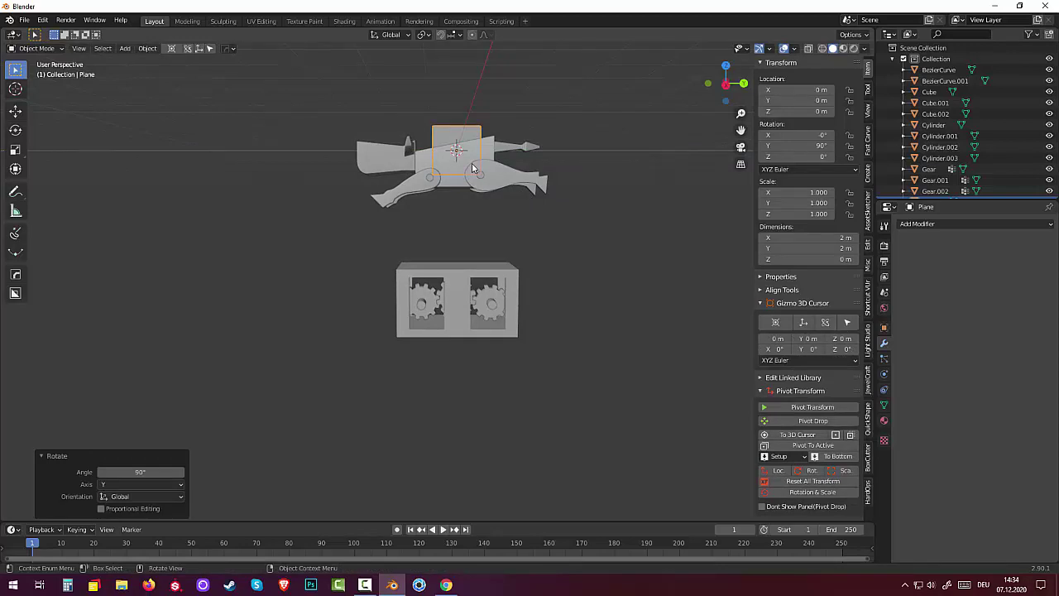
Lower the plane along Z to the box, scale it to 0.719, and slide it over the right gear.
{"action": "key", "text": "g"}
{"action": "key", "text": "z"}
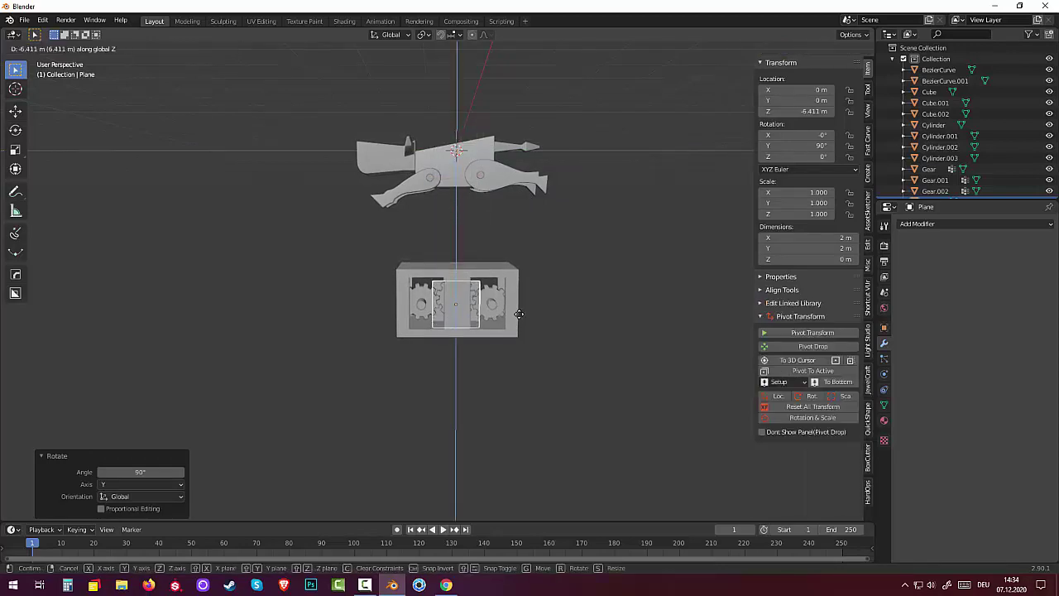
{"action": "left_click", "coordinate": [519, 315]}
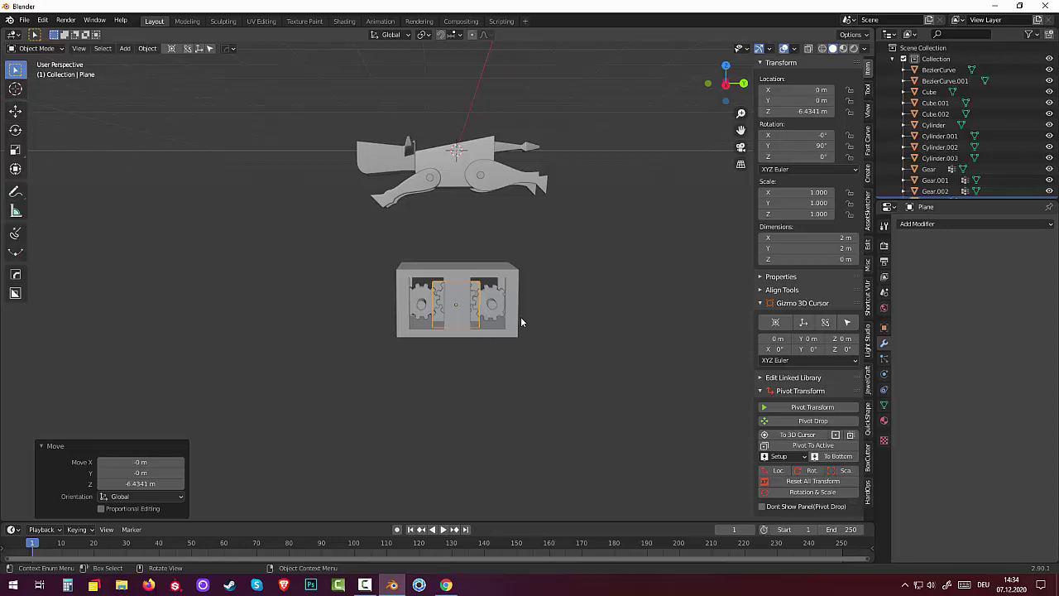
{"action": "key", "text": "KP_3"}
{"action": "scroll", "coordinate": [521, 316], "scroll_direction": "up", "scroll_amount": 3}
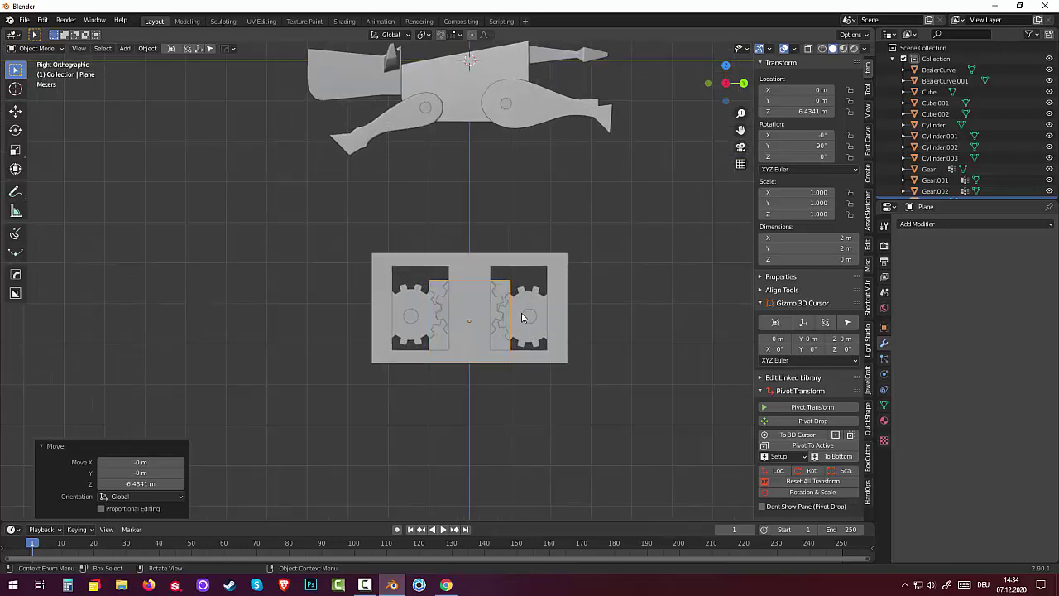
{"action": "key", "text": "s"}
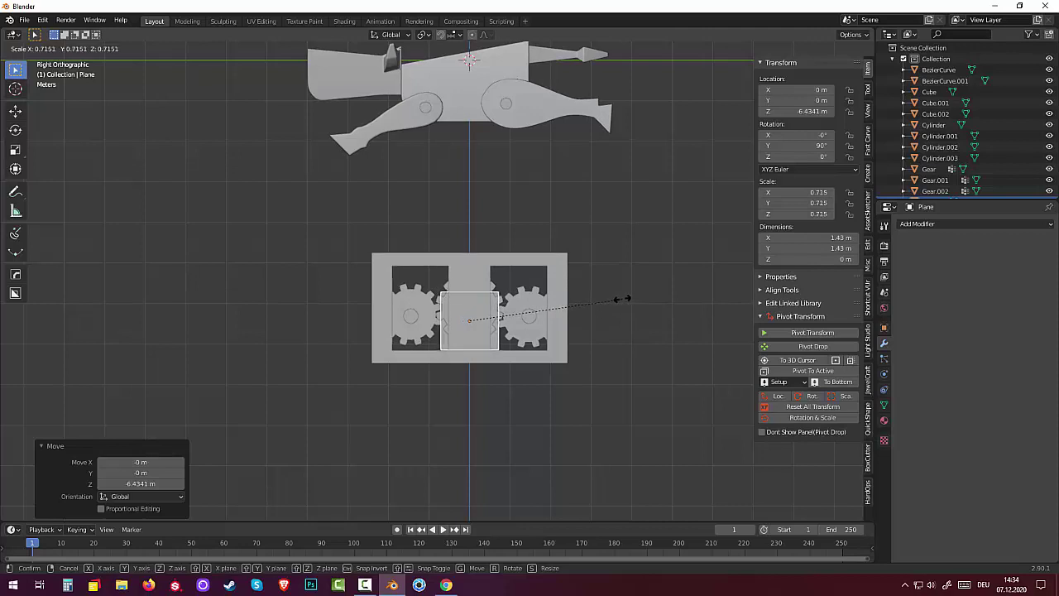
{"action": "left_click", "coordinate": [615, 297]}
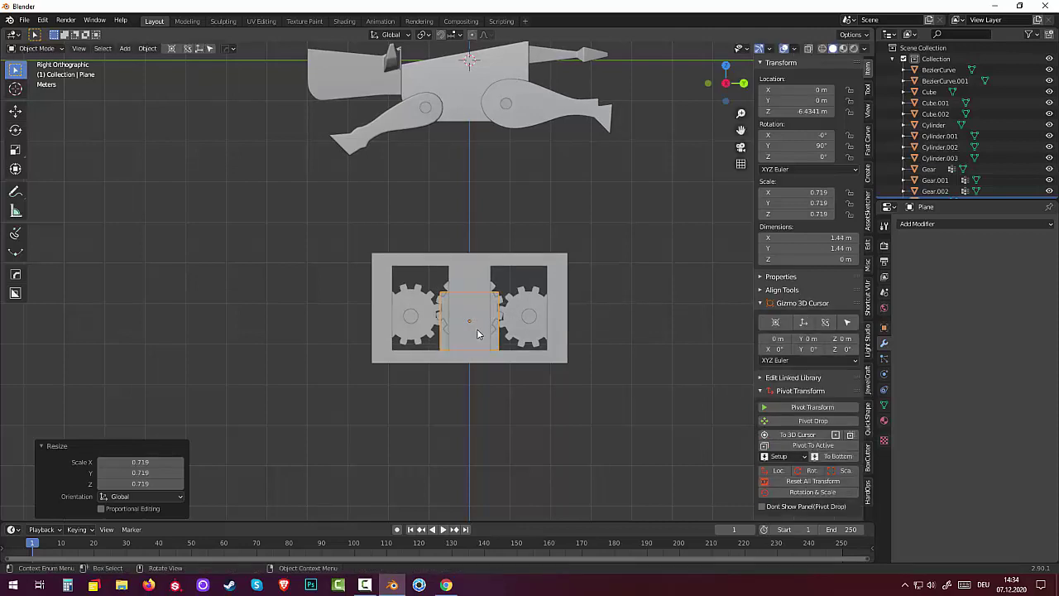
{"action": "key", "text": "g"}
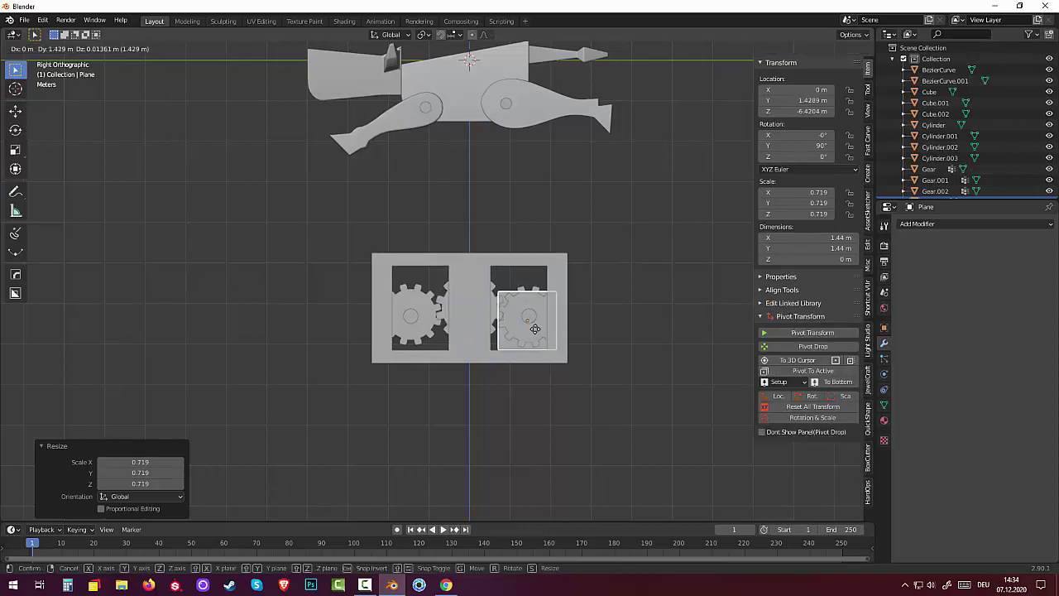
{"action": "left_click", "coordinate": [534, 329]}
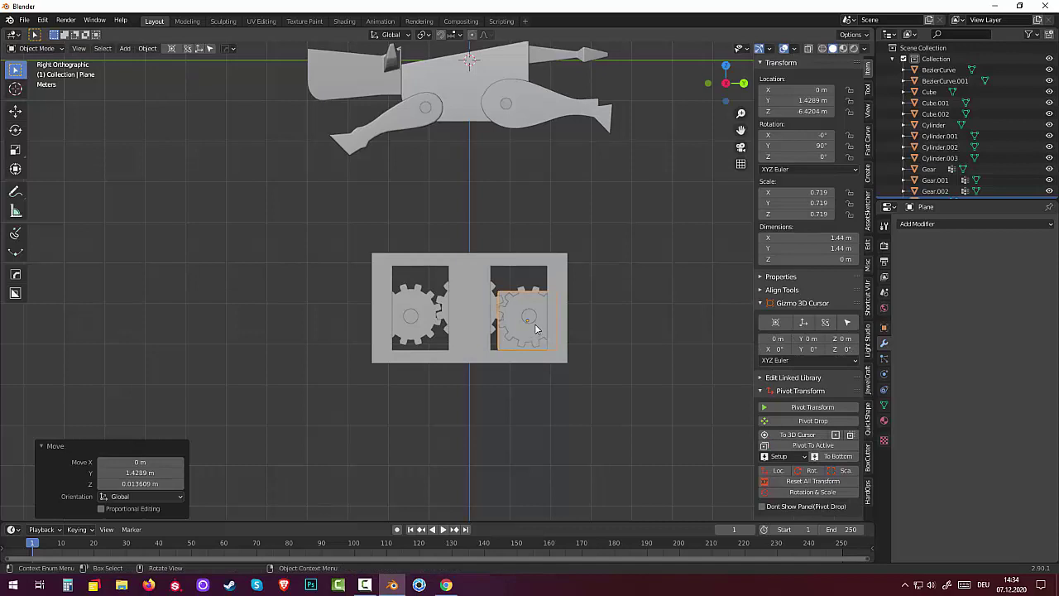
In Edit Mode, shift the plane's mesh 0.576 m along X, then return to Object Mode.
{"action": "left_click", "coordinate": [33, 51]}
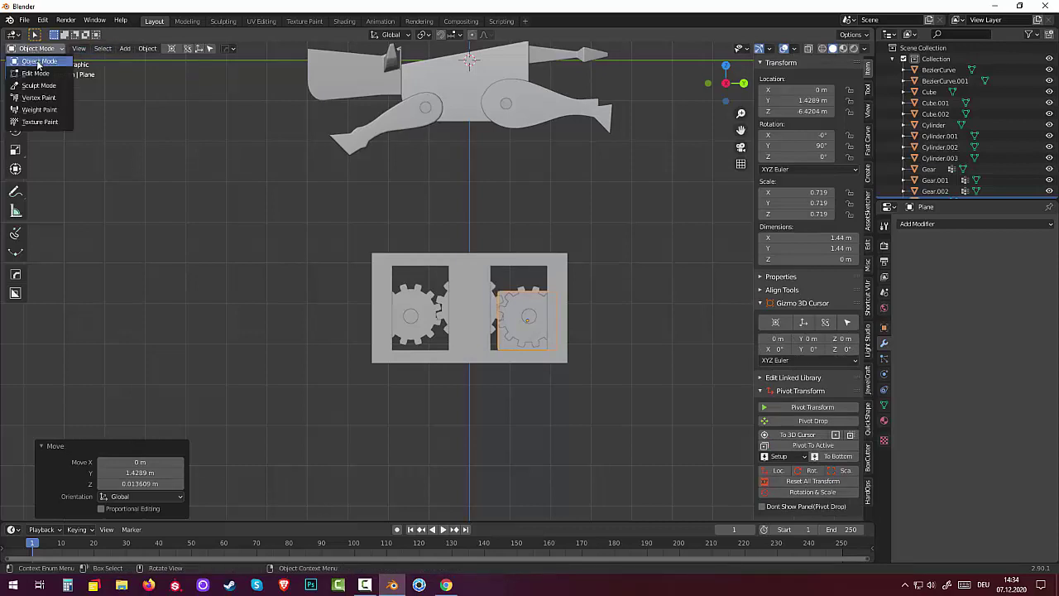
{"action": "left_click", "coordinate": [38, 73]}
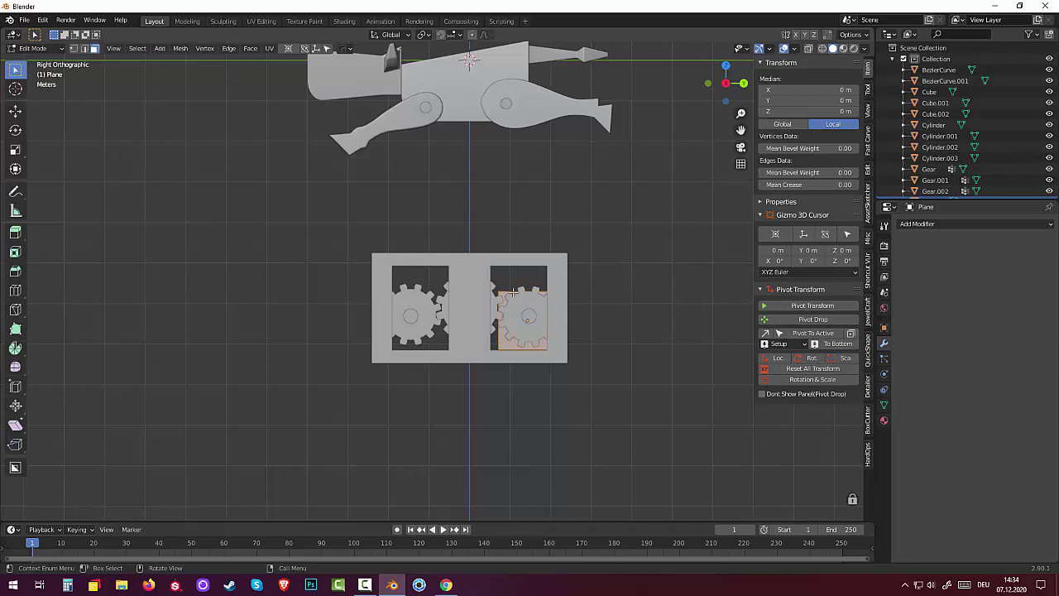
{"action": "middle_click_drag", "start_coordinate": [513, 292], "coordinate": [470, 331]}
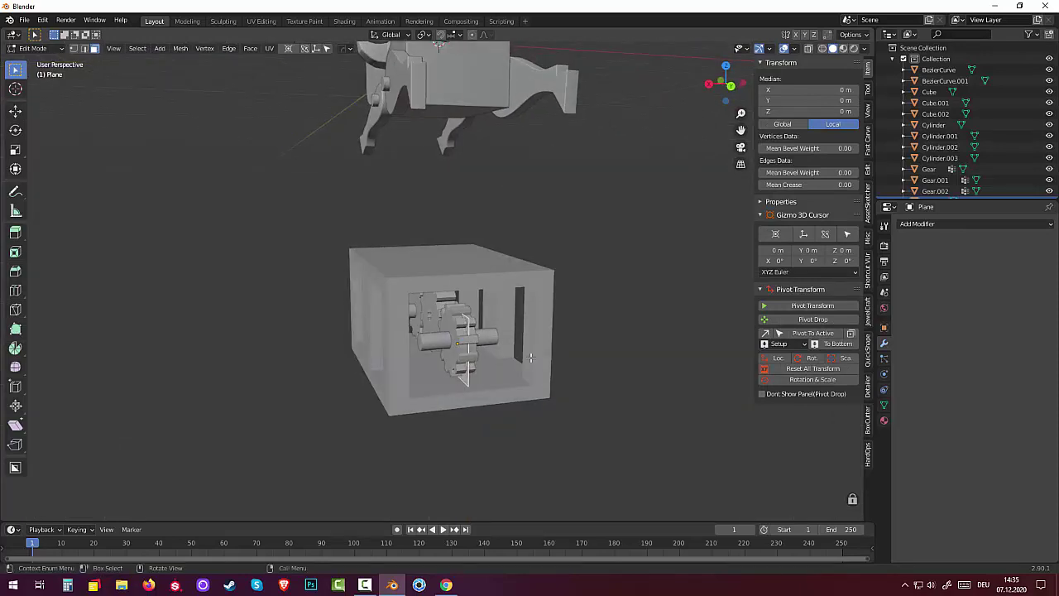
{"action": "key", "text": "g"}
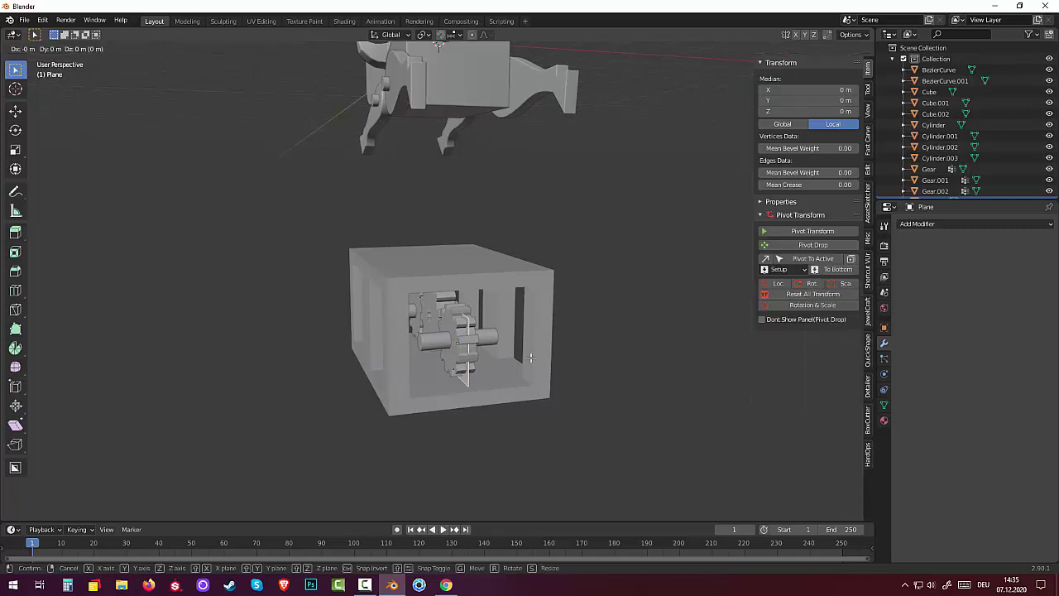
{"action": "key", "text": "x"}
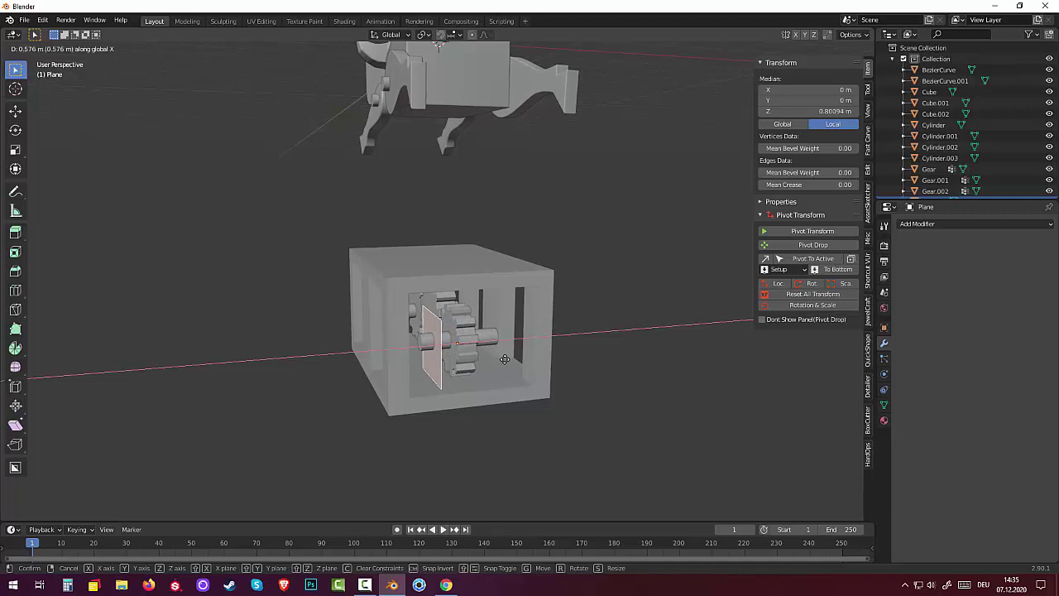
{"action": "left_click", "coordinate": [503, 359]}
{"action": "mouse_move", "coordinate": [503, 359]}
{"action": "middle_mouse_down"}
{"action": "mouse_move", "coordinate": [549, 335]}
{"action": "mouse_move", "coordinate": [605, 329]}
{"action": "middle_mouse_up"}
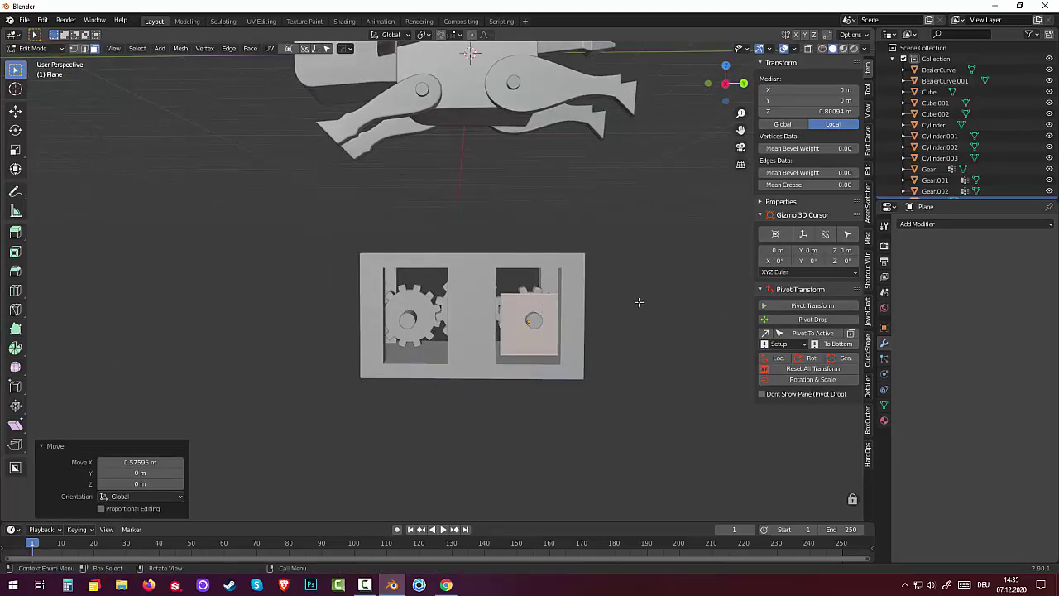
{"action": "left_click", "coordinate": [597, 279]}
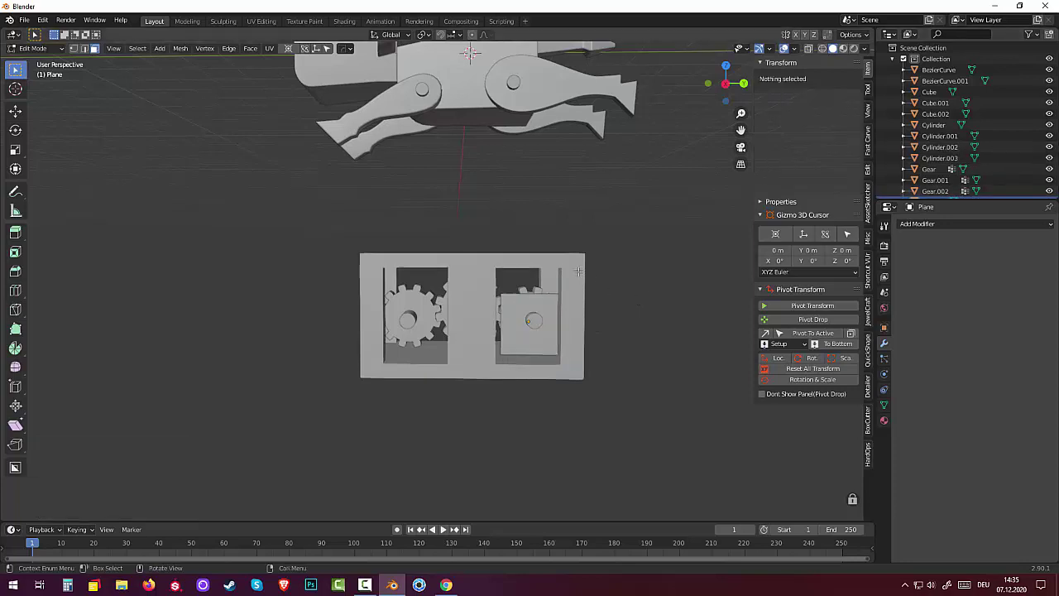
{"action": "left_click", "coordinate": [33, 49]}
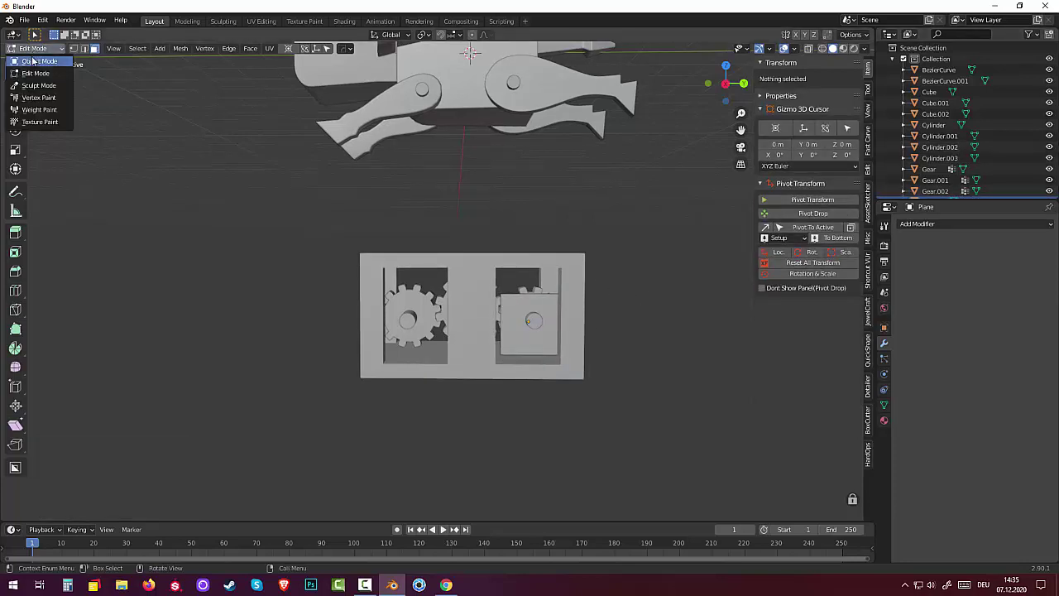
{"action": "left_click", "coordinate": [37, 62]}
{"action": "left_click", "coordinate": [573, 307]}
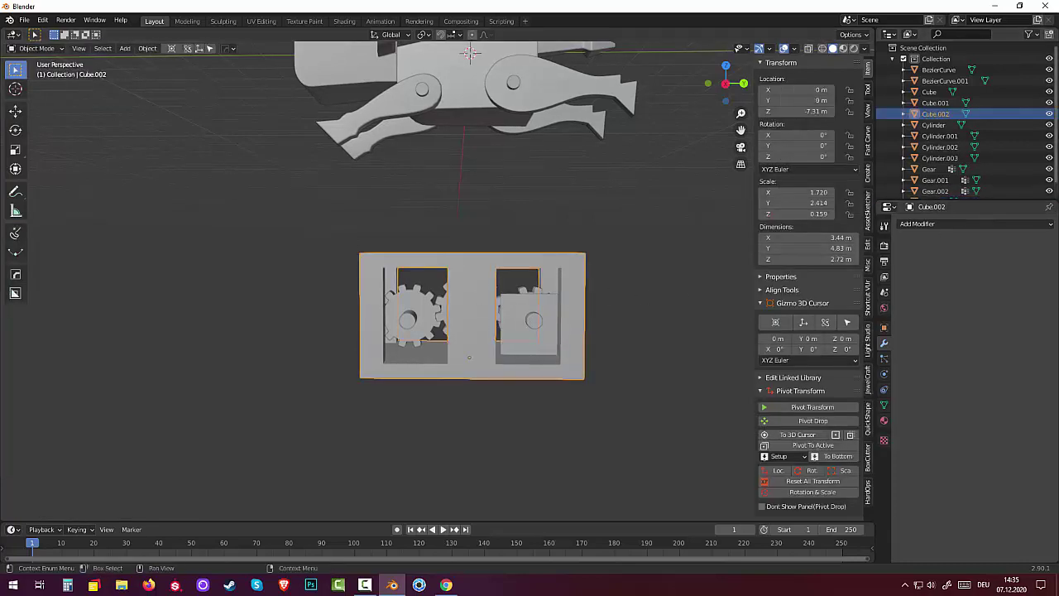
Hide the frame plate, nudge the plane 0.0408 m along Y, and reopen it in Edit Mode.
{"action": "left_click", "coordinate": [1049, 114]}
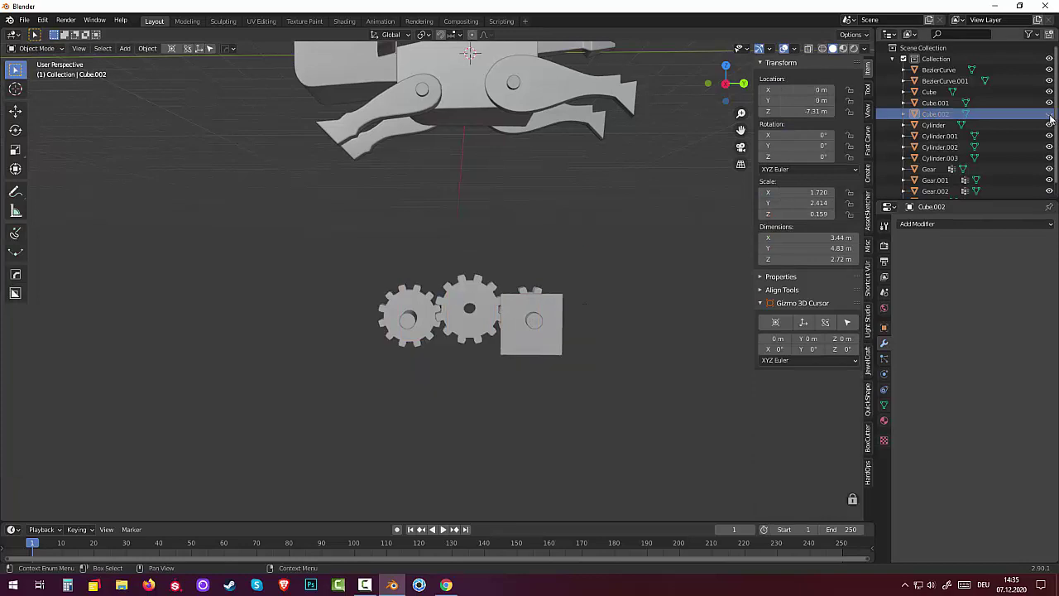
{"action": "left_click", "coordinate": [553, 336]}
{"action": "middle_click_drag", "start_coordinate": [586, 346], "coordinate": [578, 343]}
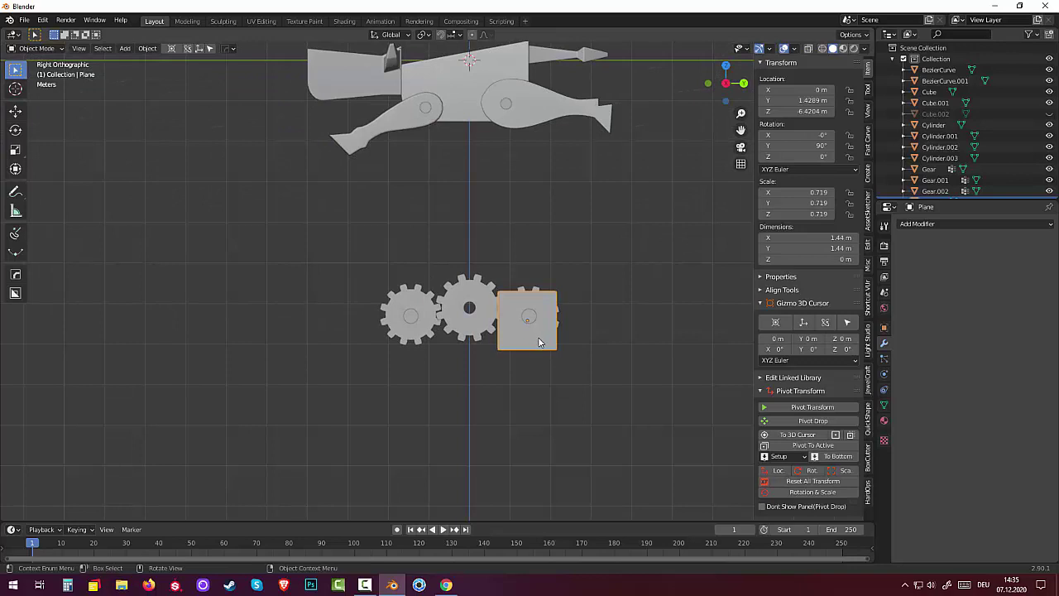
{"action": "key", "text": "g"}
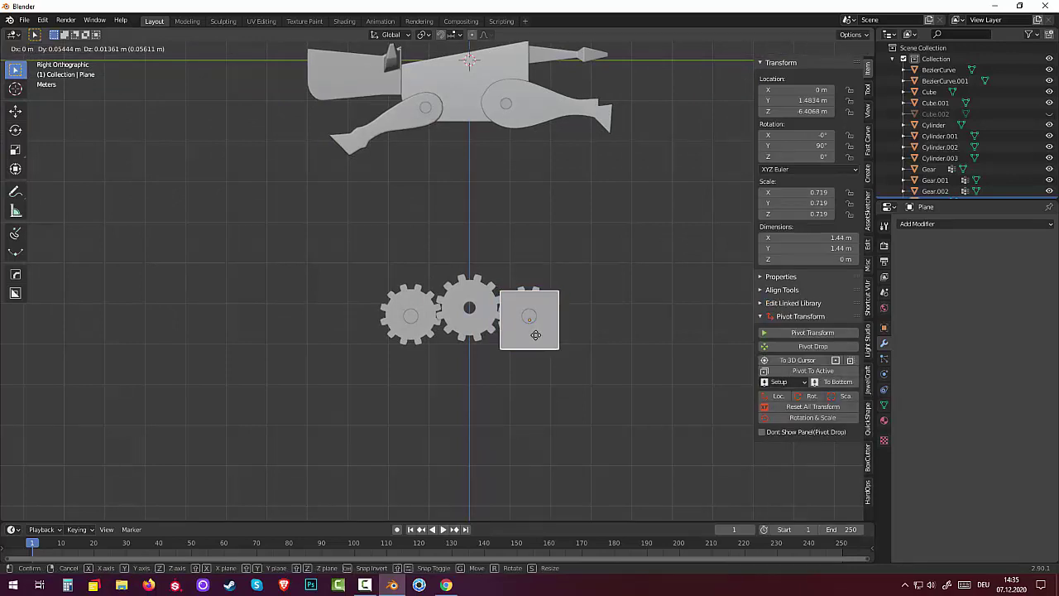
{"action": "key", "text": "y"}
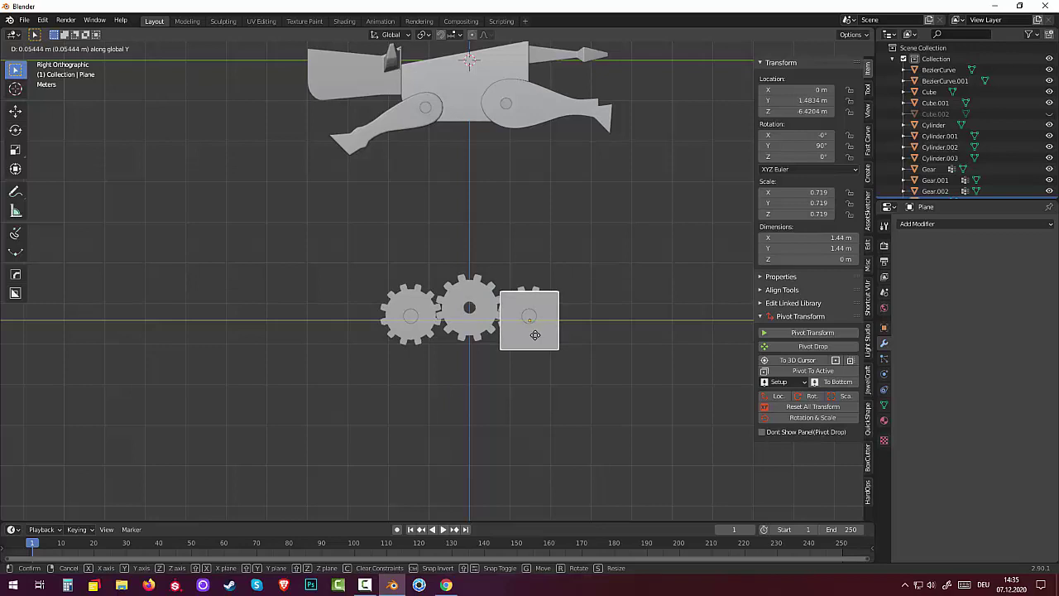
{"action": "left_click", "coordinate": [536, 335]}
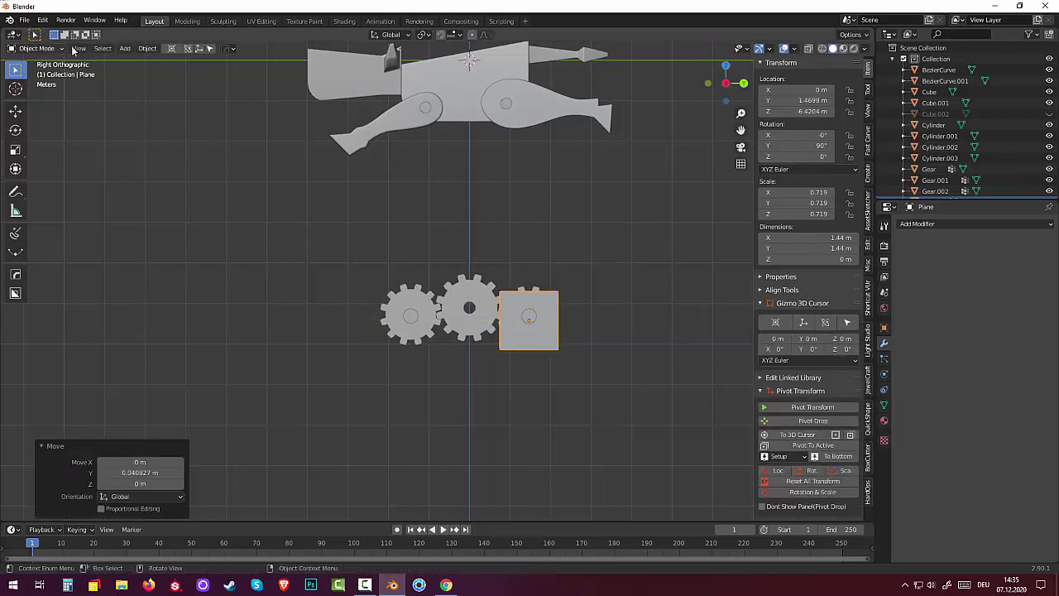
{"action": "left_click", "coordinate": [42, 48]}
{"action": "left_click", "coordinate": [38, 56]}
{"action": "left_click", "coordinate": [39, 50]}
Taper the plane by lowering its top two vertices along Z and scaling them to 0.347.
{"action": "left_click", "coordinate": [37, 73]}
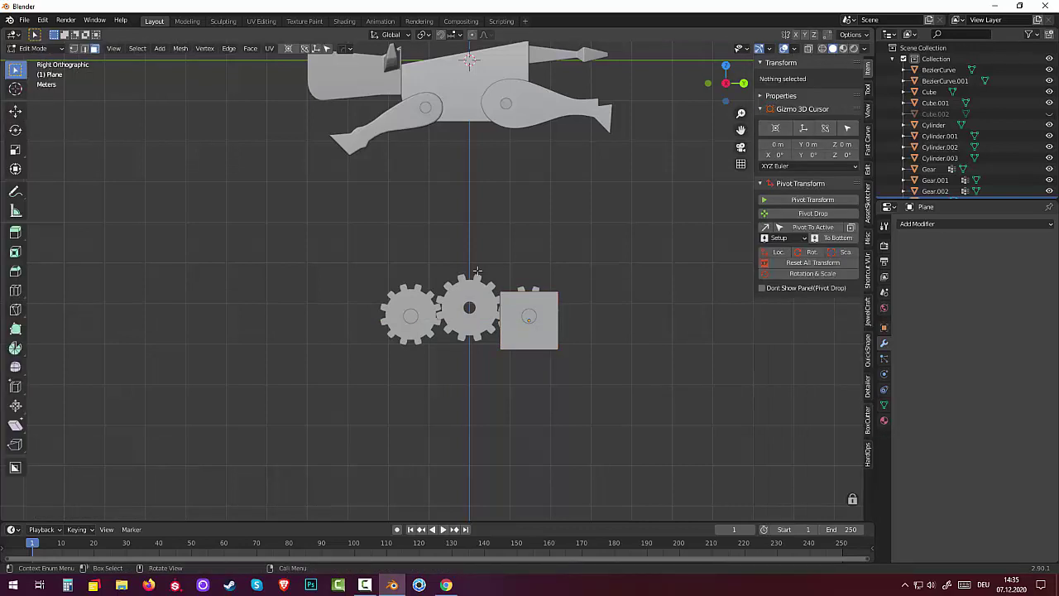
{"action": "left_click", "coordinate": [558, 288]}
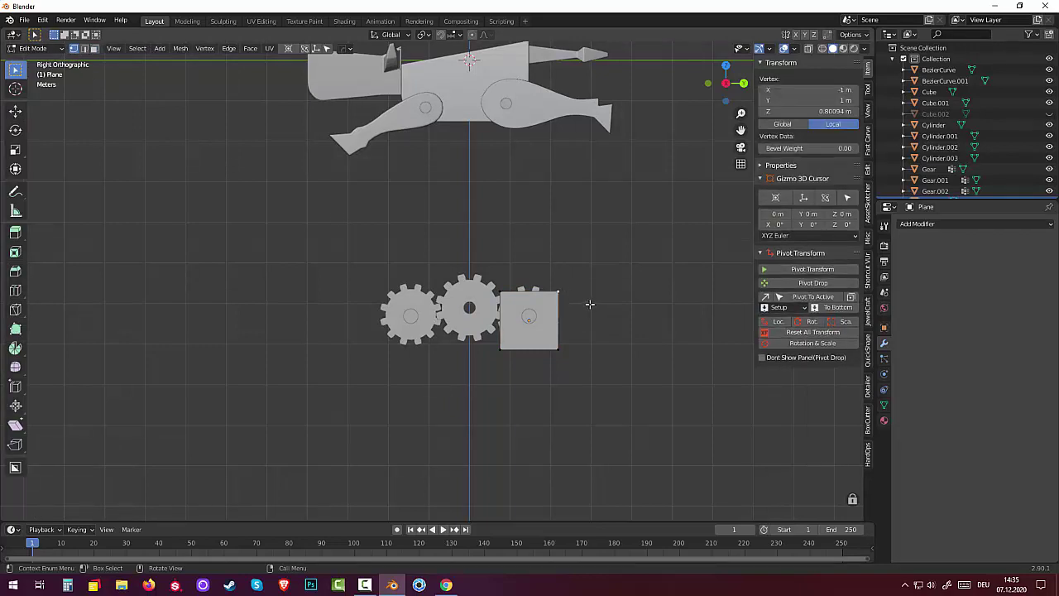
{"action": "left_click", "coordinate": [501, 290], "text": "shift"}
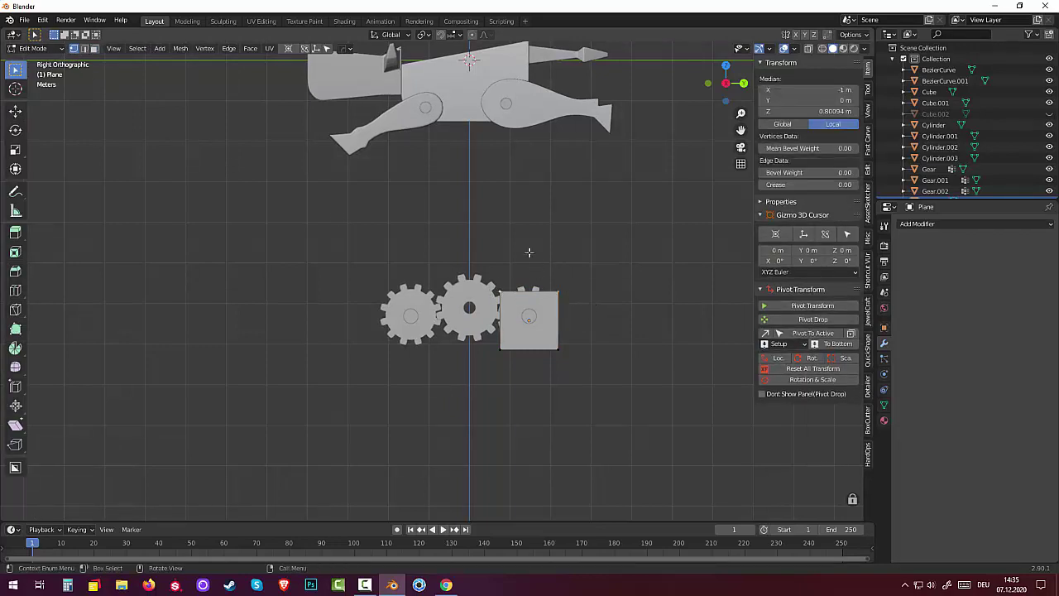
{"action": "key", "text": "g"}
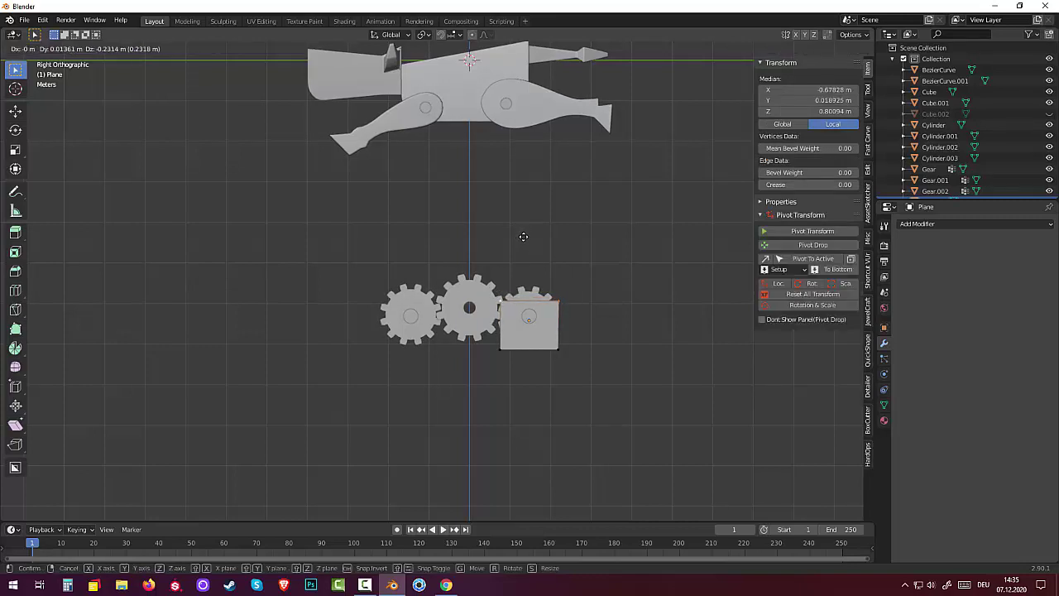
{"action": "key", "text": "z"}
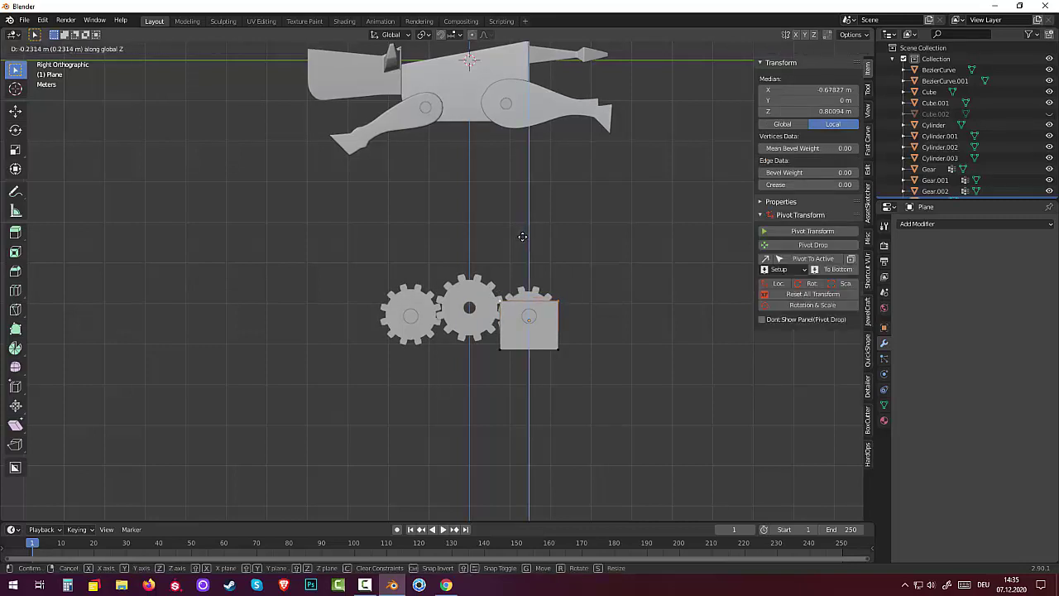
{"action": "left_click", "coordinate": [522, 236]}
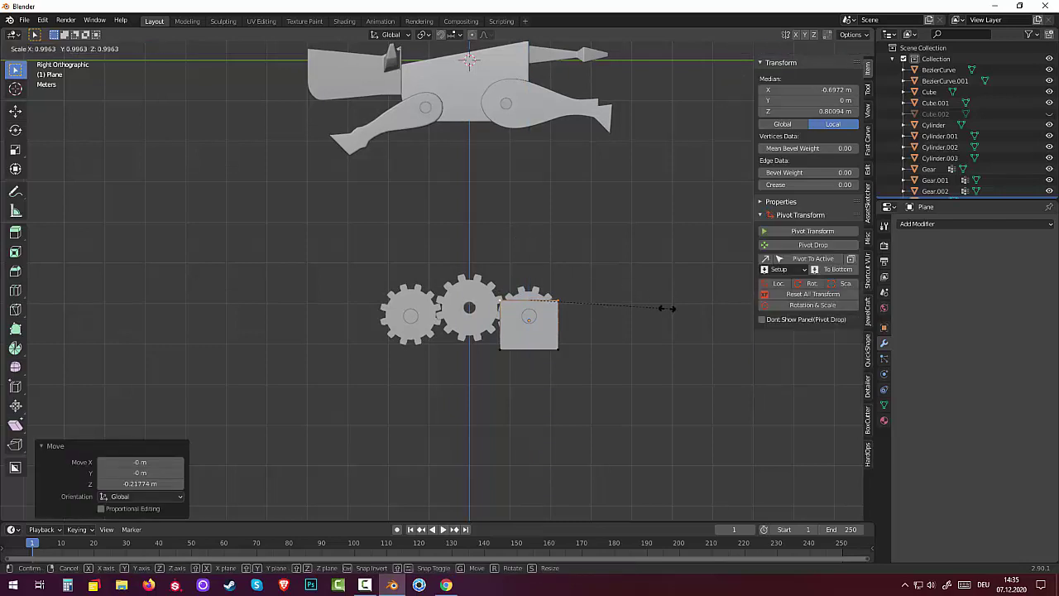
{"action": "key", "text": "s"}
{"action": "left_click", "coordinate": [577, 311]}
Begin a 4-segment bevel to round the plate's top edge into an arch.
{"action": "scroll", "coordinate": [576, 309], "scroll_direction": "up", "scroll_amount": 1}
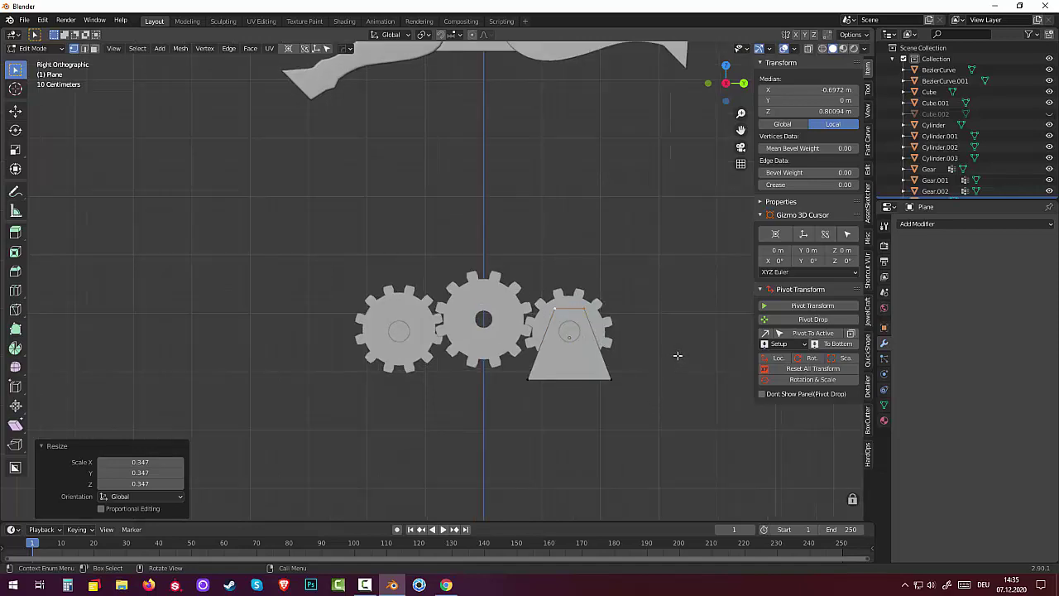
{"action": "key", "text": "ctrl+b"}
{"action": "key", "text": "Escape"}
{"action": "middle_click_drag", "start_coordinate": [667, 322], "coordinate": [644, 320]}
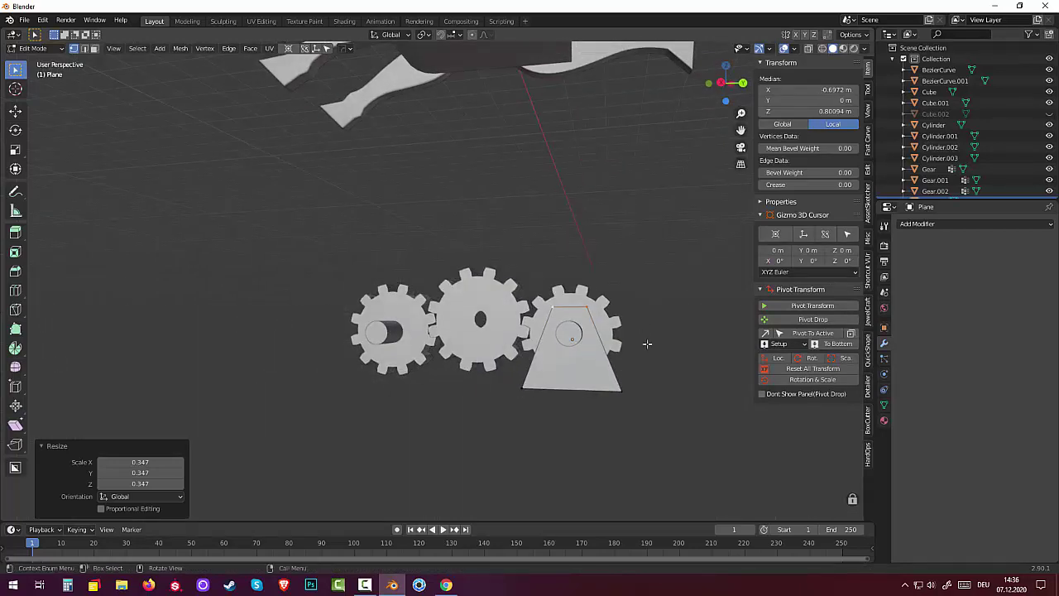
{"action": "middle_click_drag", "start_coordinate": [705, 271], "coordinate": [716, 296]}
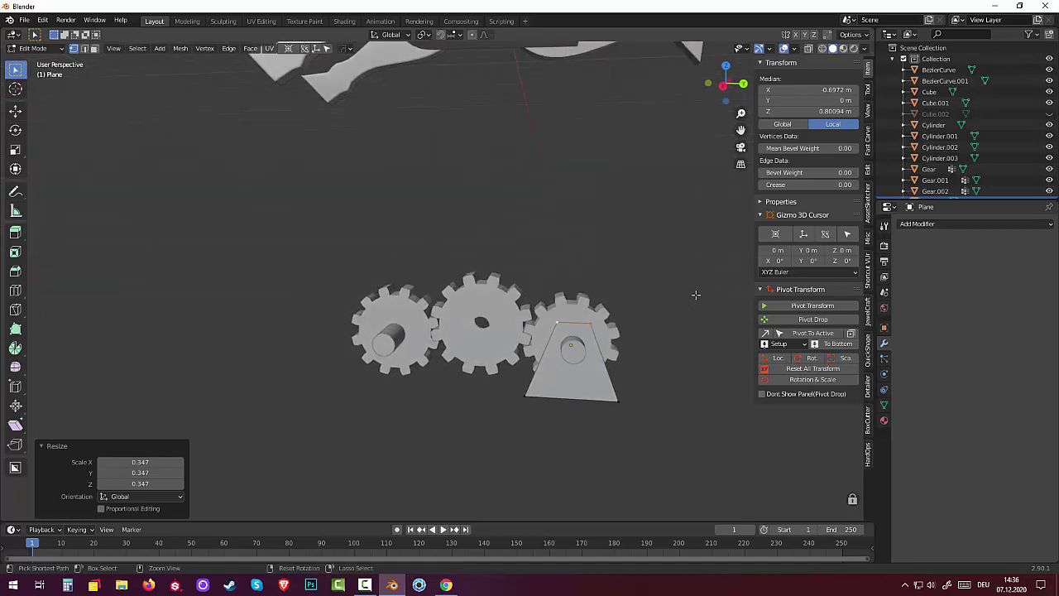
{"action": "key", "text": "ctrl+b"}
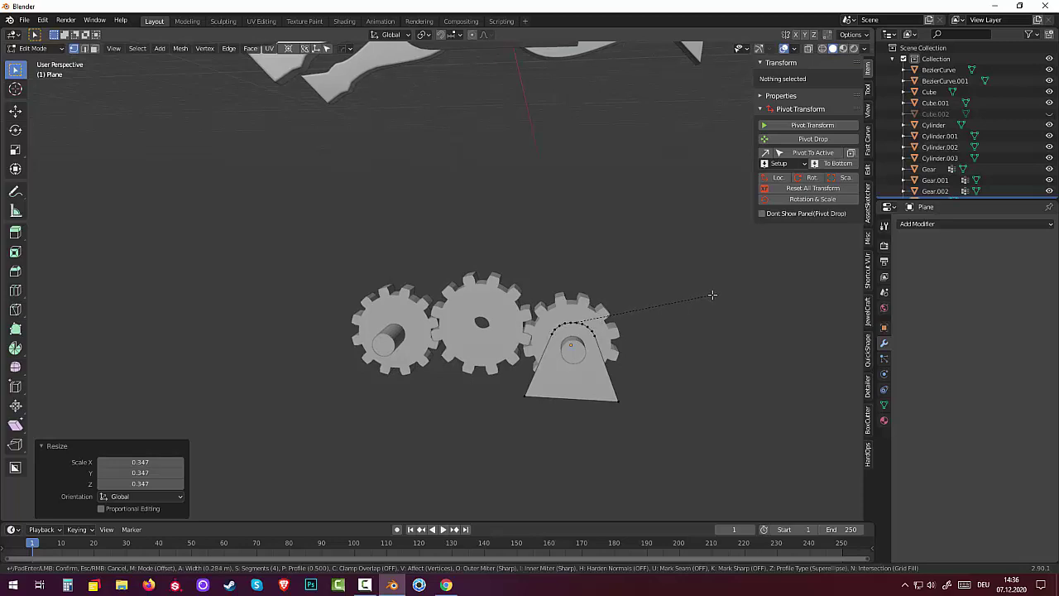
Confirm the 4-segment rounded top, then extrude the plate face 0.2043 m to give it thickness.
{"action": "left_click", "coordinate": [712, 295]}
{"action": "mouse_move", "coordinate": [687, 356]}
{"action": "middle_mouse_down"}
{"action": "mouse_move", "coordinate": [662, 369]}
{"action": "mouse_move", "coordinate": [591, 352]}
{"action": "middle_mouse_up"}
{"action": "left_click", "coordinate": [49, 50]}
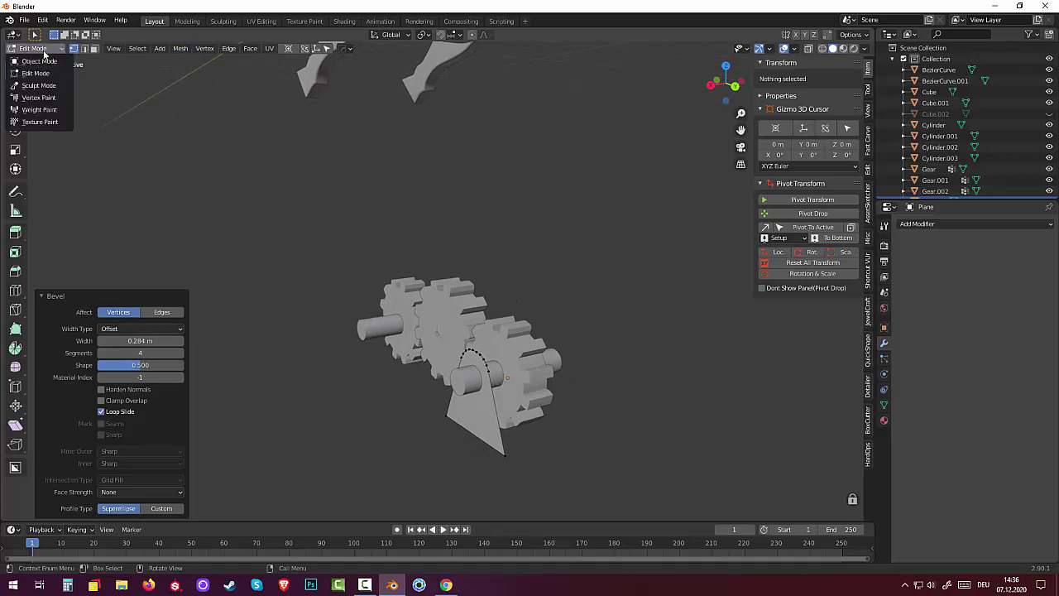
{"action": "left_click", "coordinate": [40, 69]}
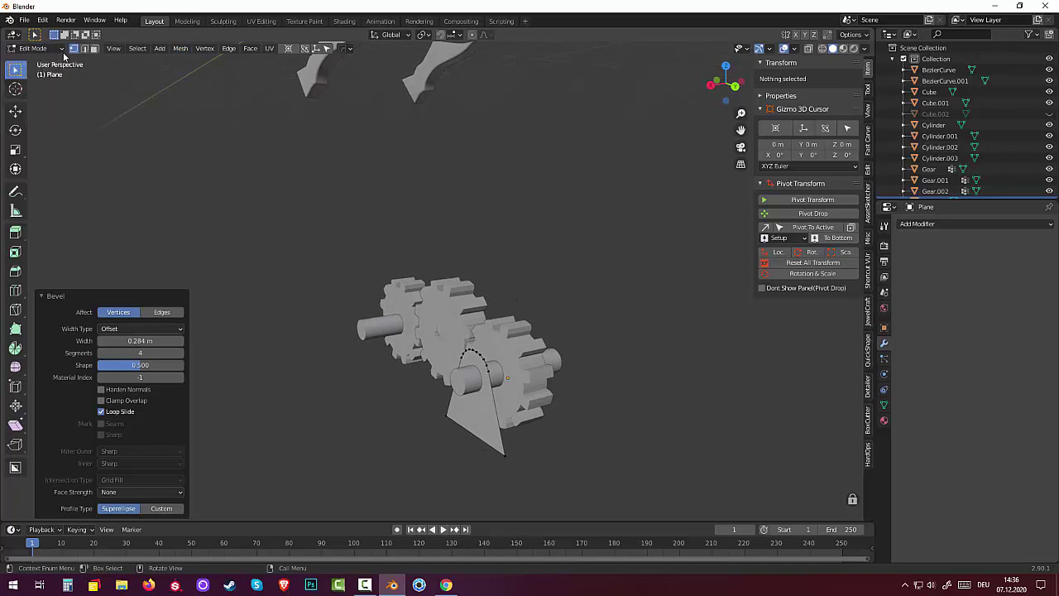
{"action": "left_click", "coordinate": [94, 48]}
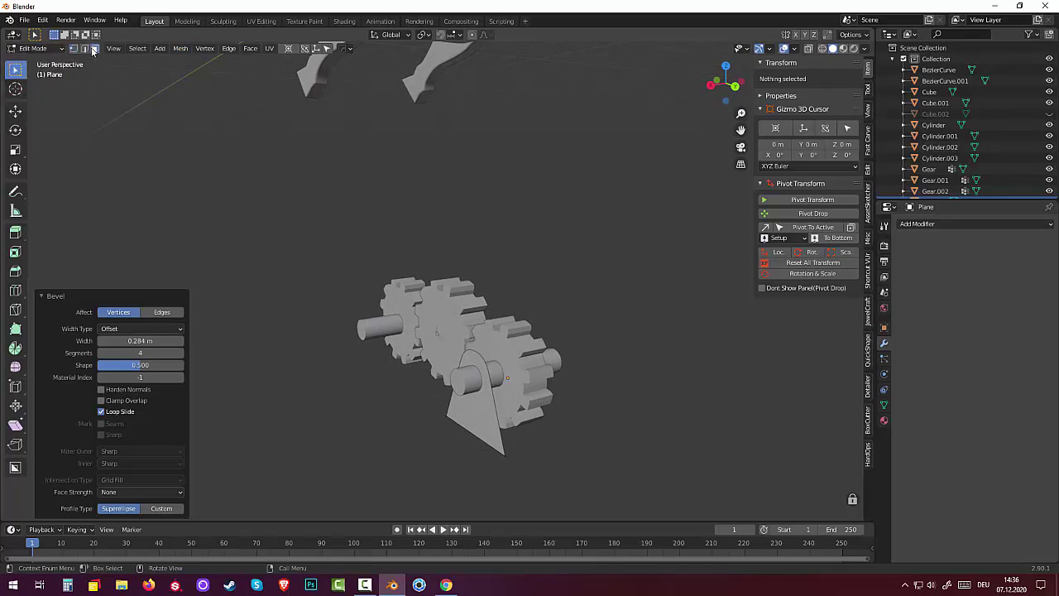
{"action": "left_click", "coordinate": [479, 415]}
{"action": "mouse_move", "coordinate": [479, 415]}
{"action": "middle_mouse_down"}
{"action": "mouse_move", "coordinate": [530, 432]}
{"action": "mouse_move", "coordinate": [512, 432]}
{"action": "middle_mouse_up"}
{"action": "key", "text": "e"}
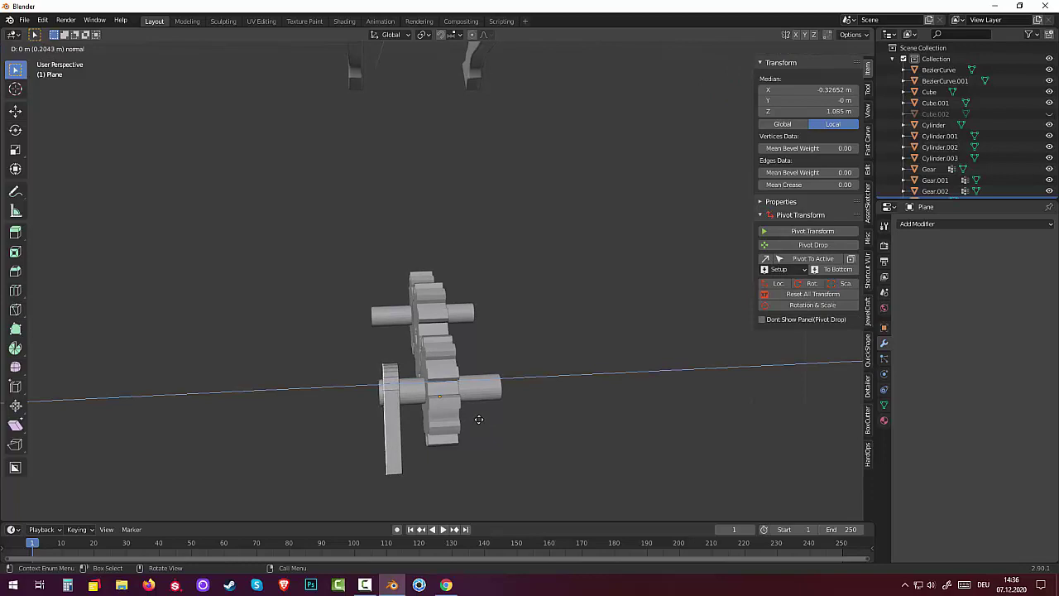
{"action": "left_click", "coordinate": [478, 420]}
{"action": "mouse_move", "coordinate": [480, 420]}
{"action": "middle_mouse_down"}
{"action": "mouse_move", "coordinate": [612, 397]}
{"action": "mouse_move", "coordinate": [488, 364]}
{"action": "middle_mouse_up"}
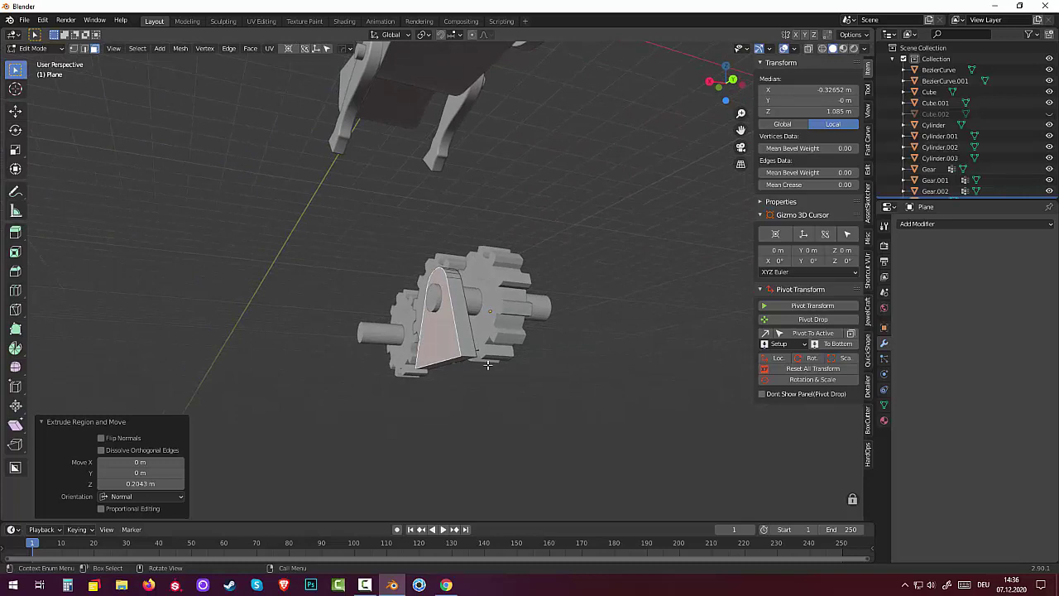
Select bracket edges in edge mode and snap to the right-side view.
{"action": "left_click", "coordinate": [83, 48]}
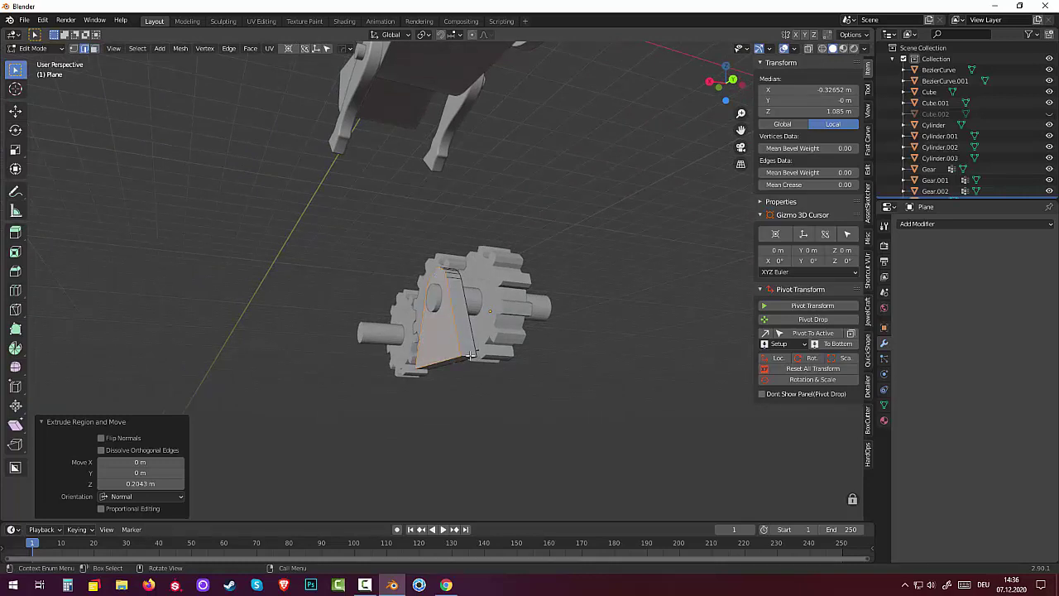
{"action": "left_click", "coordinate": [469, 354]}
{"action": "mouse_move", "coordinate": [496, 361]}
{"action": "middle_mouse_down"}
{"action": "mouse_move", "coordinate": [614, 449]}
{"action": "mouse_move", "coordinate": [602, 423]}
{"action": "middle_mouse_up"}
{"action": "left_click", "coordinate": [551, 404]}
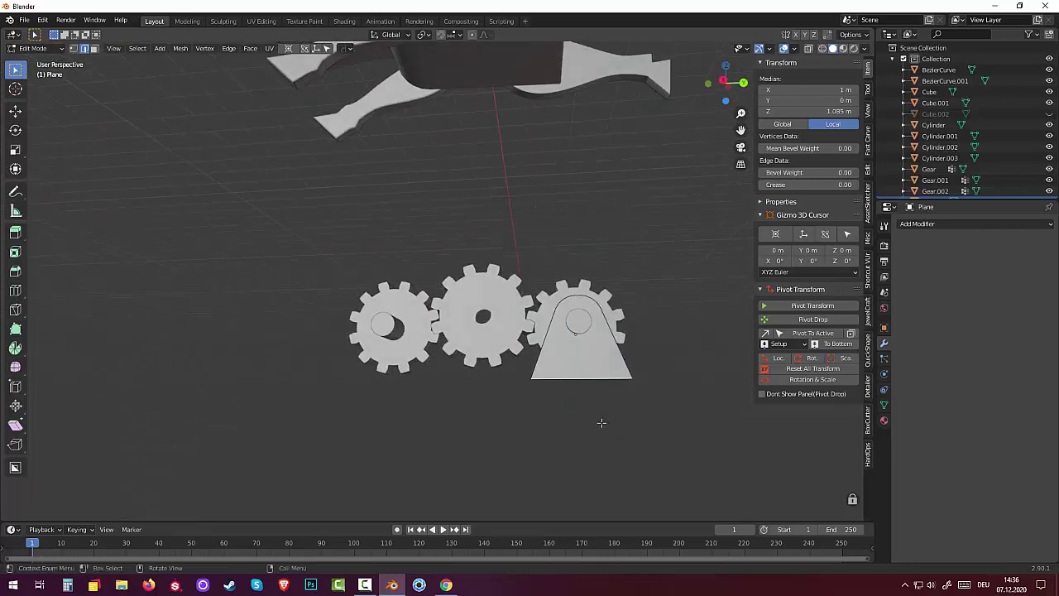
{"action": "key", "text": "KP_3"}
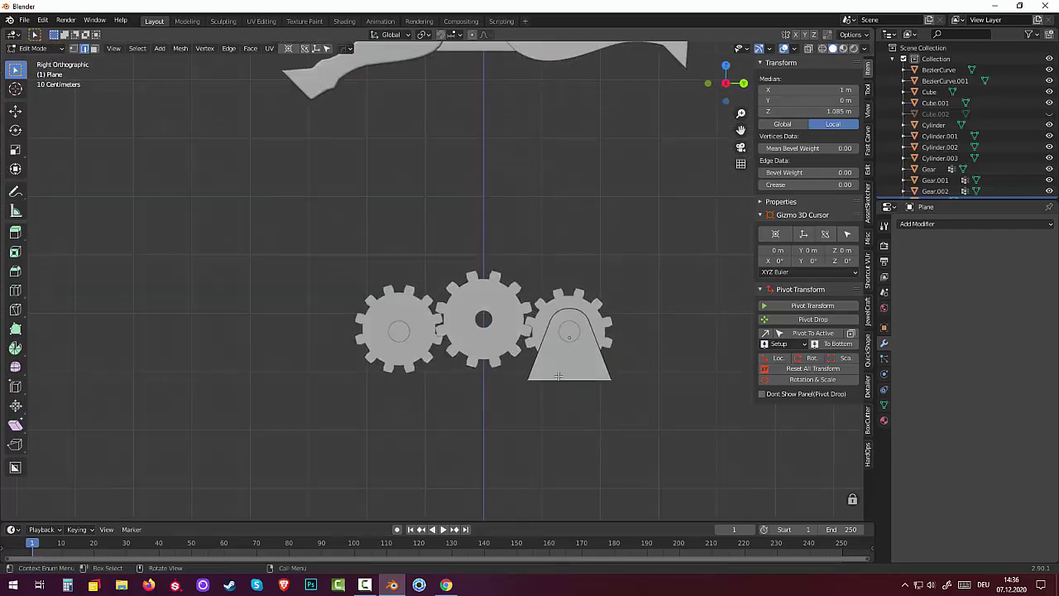
Duplicate the bracket face along Y and place the copy over the first gear.
{"action": "left_click", "coordinate": [94, 48]}
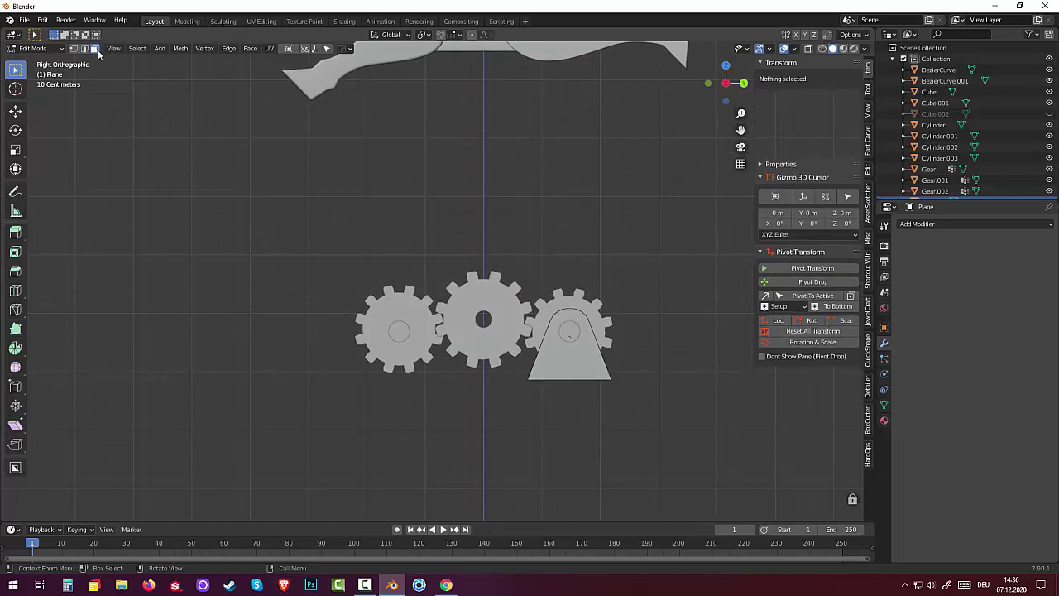
{"action": "left_click", "coordinate": [581, 358]}
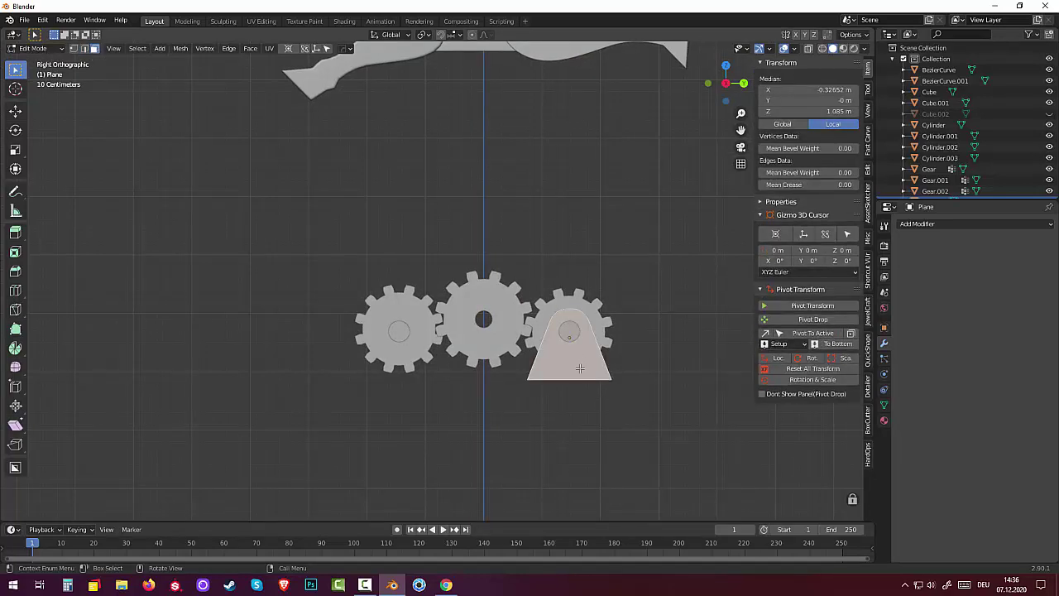
{"action": "scroll", "coordinate": [580, 368], "scroll_direction": "down", "scroll_amount": 1}
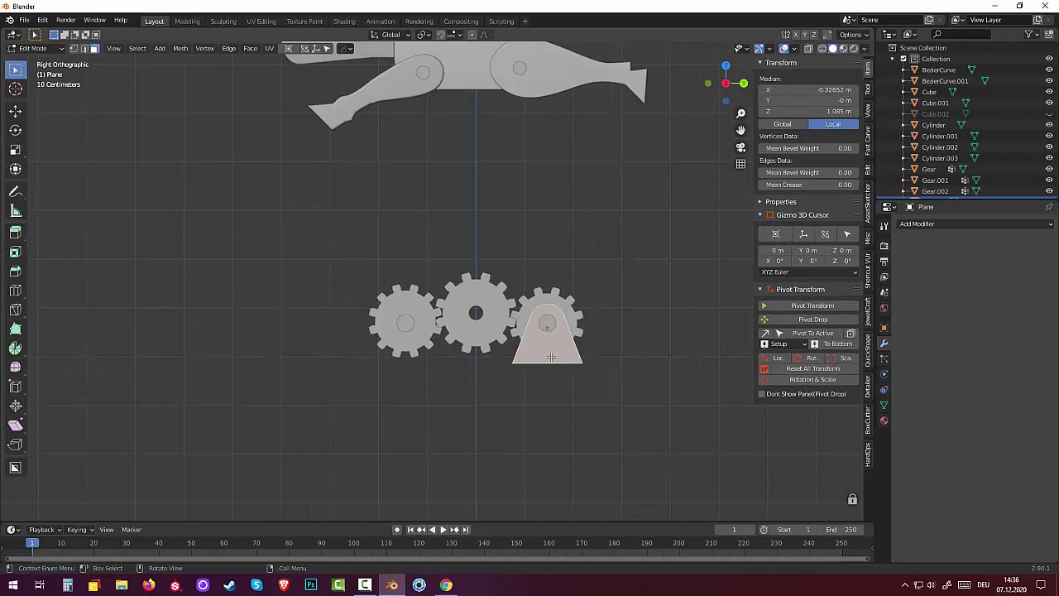
{"action": "key", "text": "shift+d"}
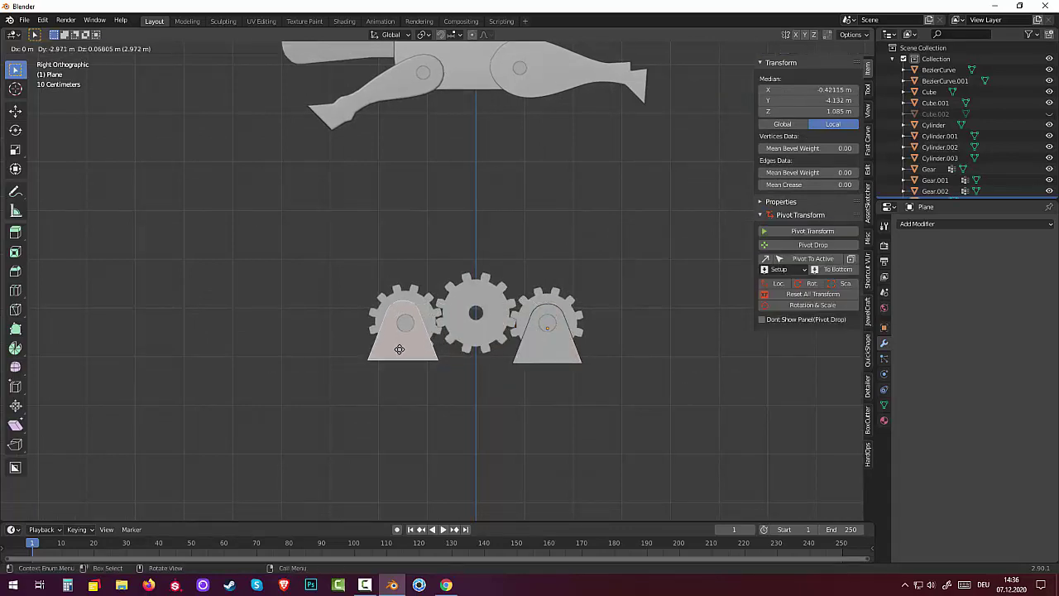
{"action": "key", "text": "y"}
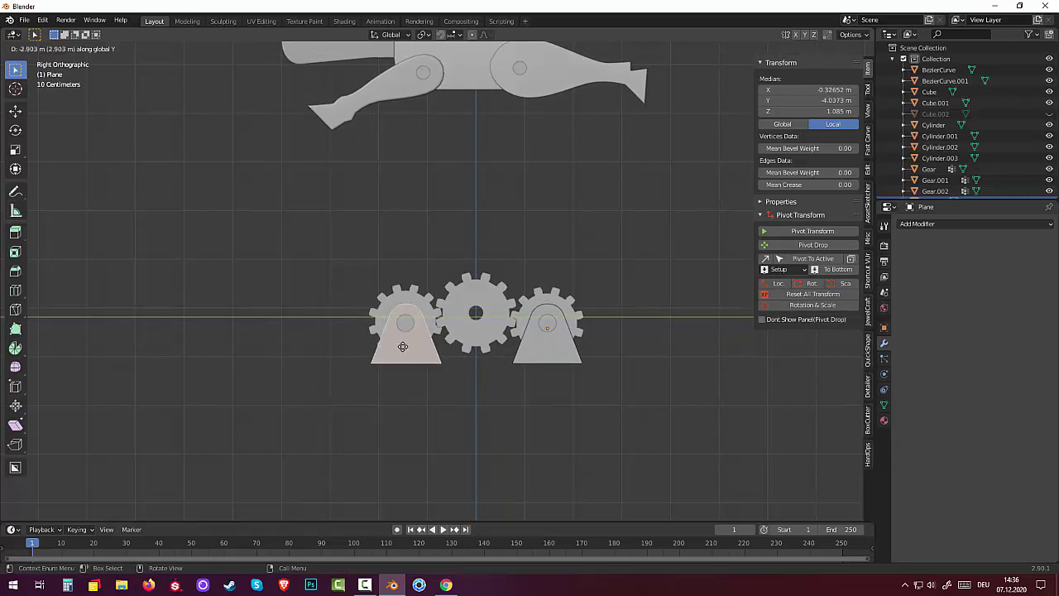
{"action": "left_click", "coordinate": [403, 346]}
{"action": "mouse_move", "coordinate": [403, 346]}
{"action": "middle_mouse_down"}
{"action": "mouse_move", "coordinate": [541, 435]}
{"action": "mouse_move", "coordinate": [532, 449]}
{"action": "mouse_move", "coordinate": [549, 449]}
{"action": "middle_mouse_up"}
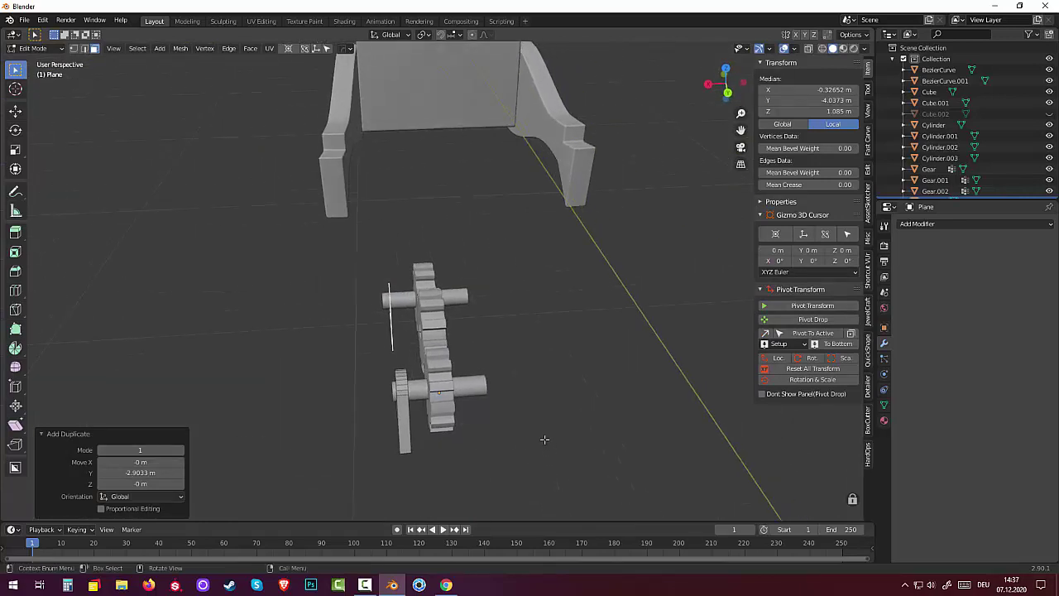
Delete the duplicated bracket's vertices and return to Object Mode.
{"action": "left_click", "coordinate": [388, 326]}
{"action": "key", "text": "x"}
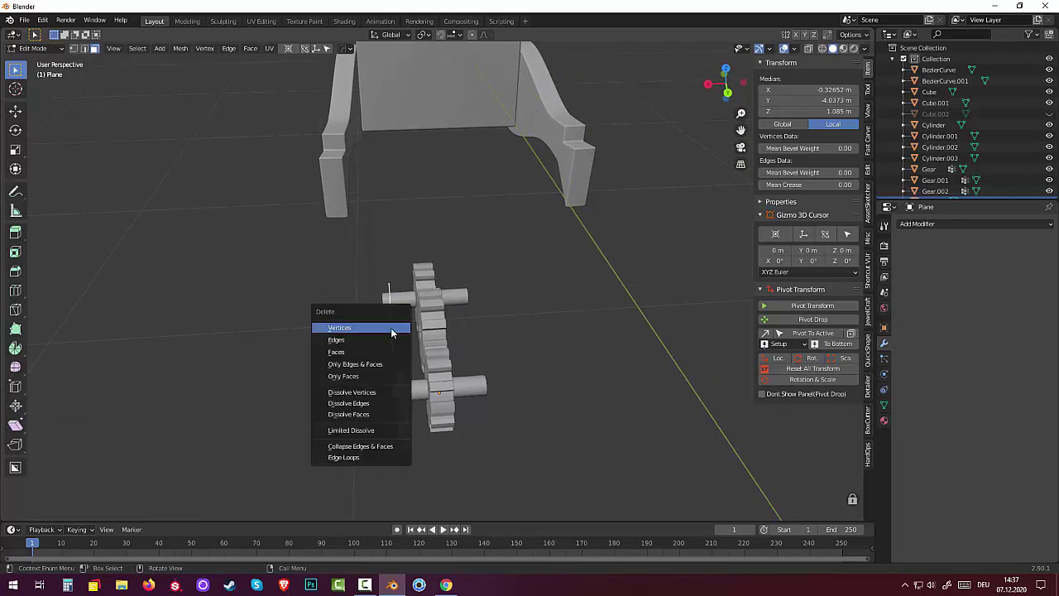
{"action": "left_click", "coordinate": [362, 351]}
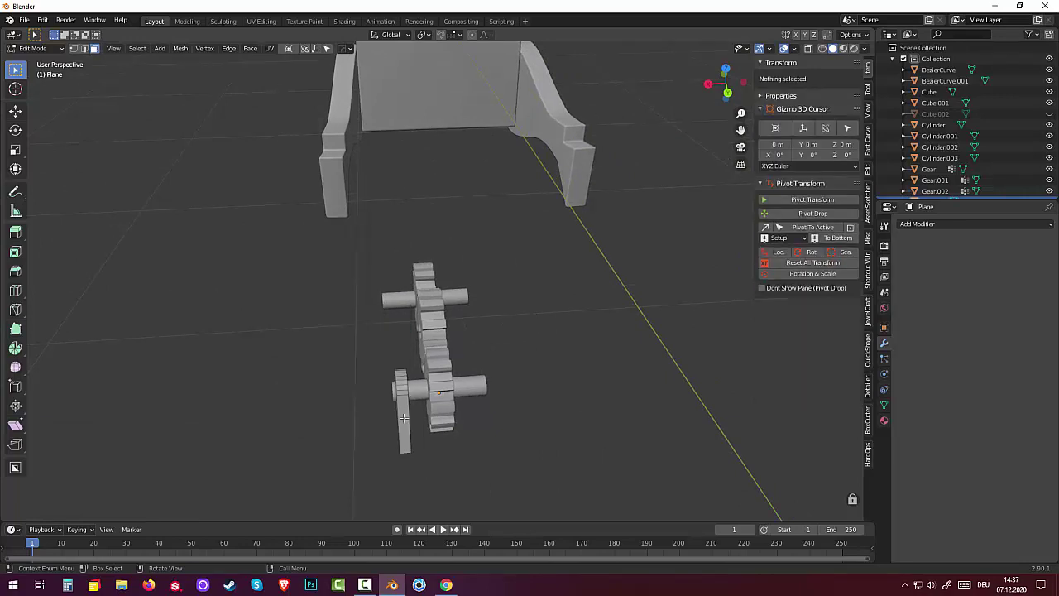
{"action": "left_click", "coordinate": [37, 47]}
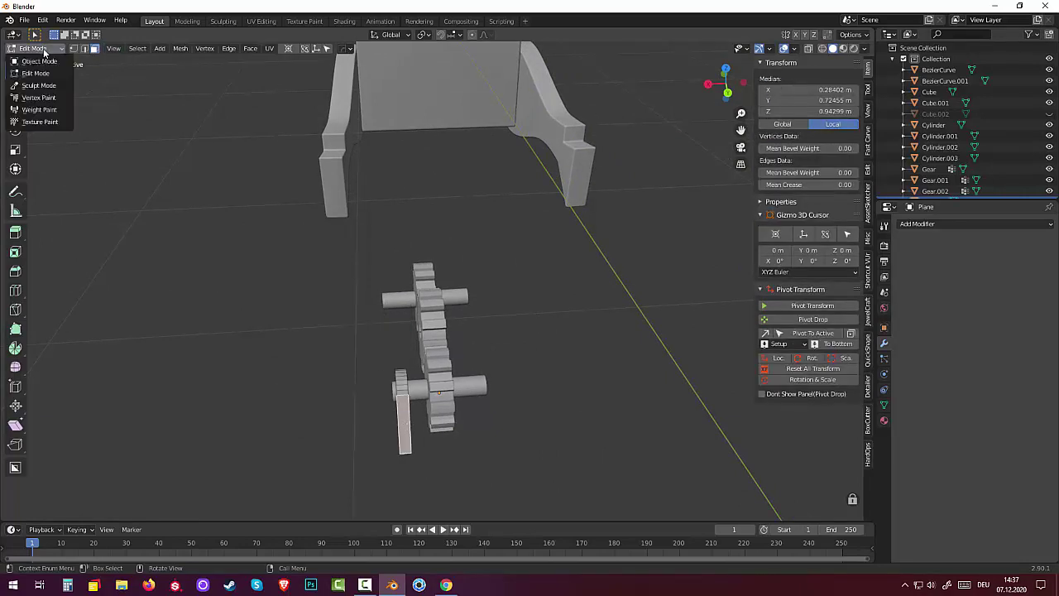
{"action": "left_click", "coordinate": [34, 61]}
{"action": "mouse_move", "coordinate": [535, 400]}
{"action": "middle_mouse_down"}
{"action": "mouse_move", "coordinate": [638, 362]}
{"action": "mouse_move", "coordinate": [613, 378]}
{"action": "middle_mouse_up"}
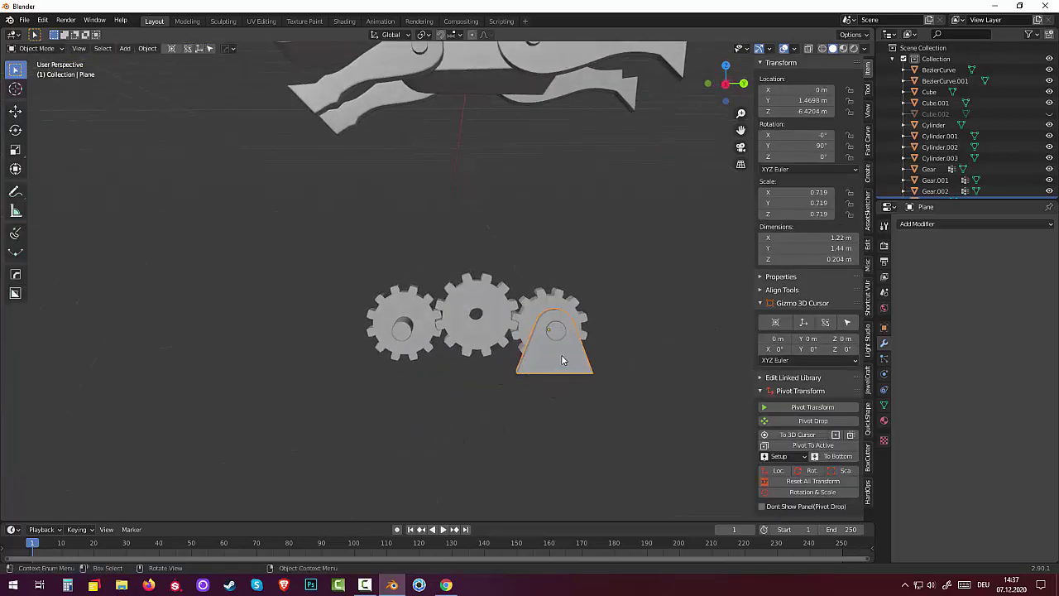
In right view, copy the bracket 2.903 m along Y to sit under the left gear.
{"action": "left_click", "coordinate": [365, 586]}
{"action": "left_click", "coordinate": [368, 587]}
{"action": "key", "text": "KP_3"}
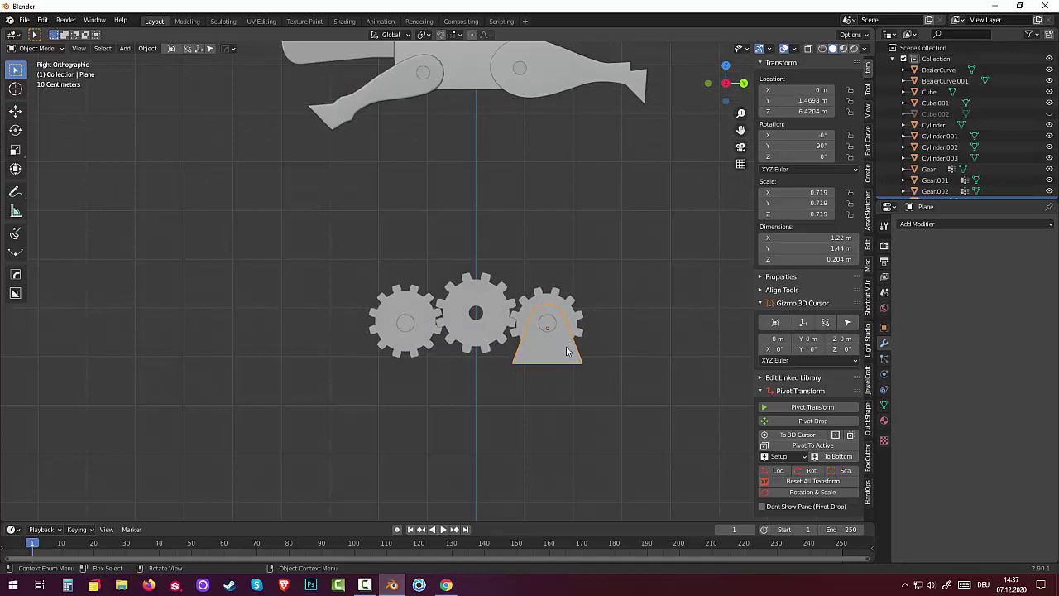
{"action": "key", "text": "shift+d"}
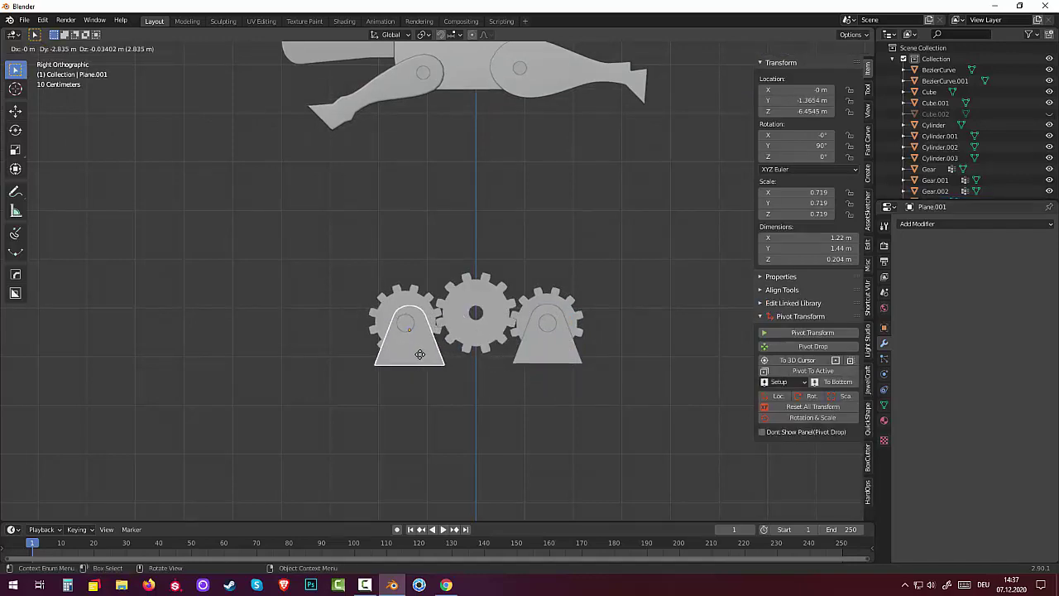
{"action": "key", "text": "y"}
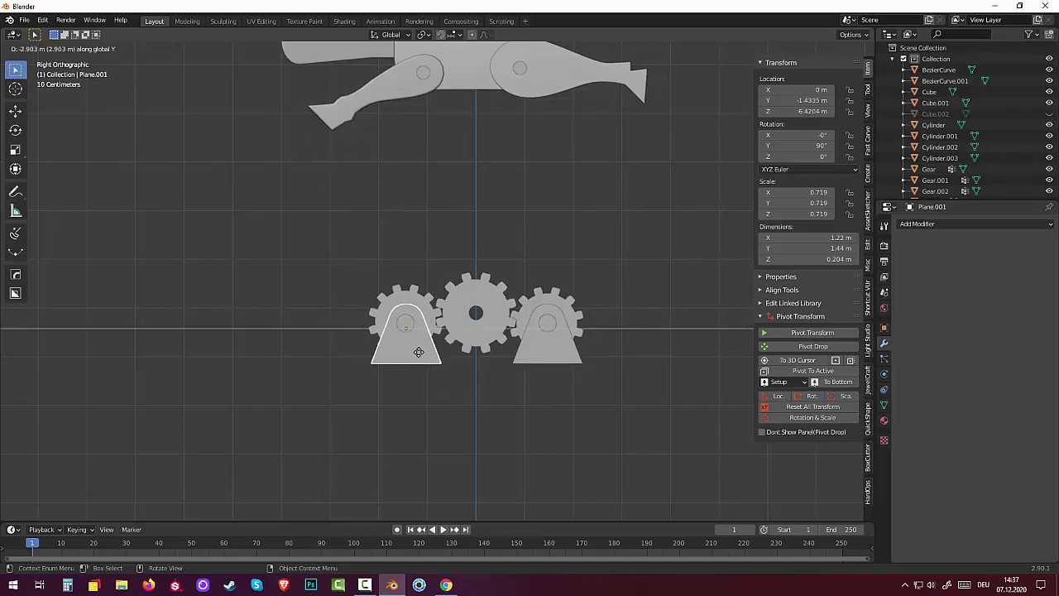
{"action": "left_click", "coordinate": [419, 354]}
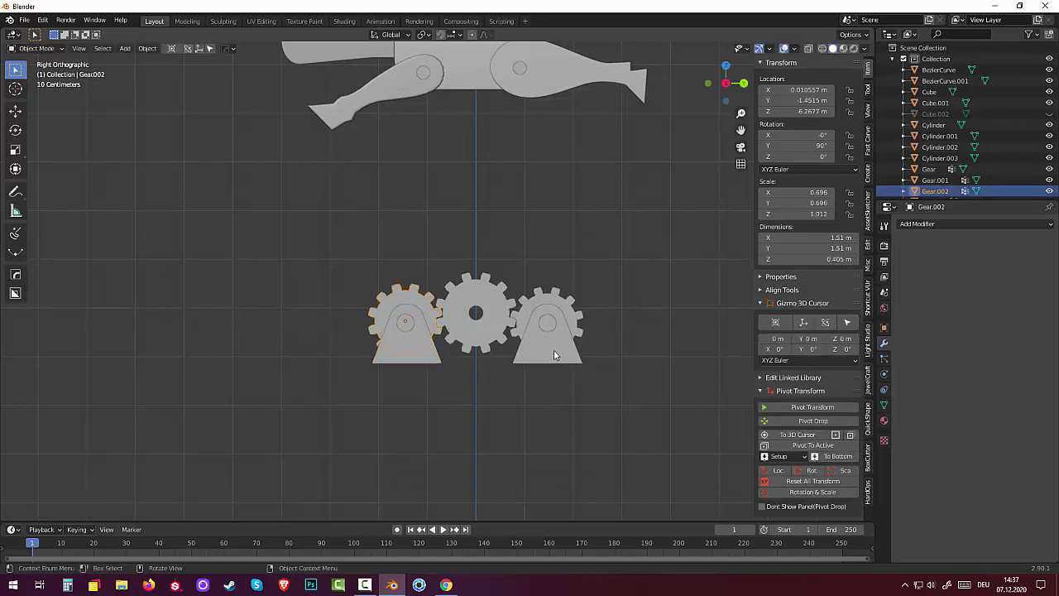
Select both the right and left brackets together.
{"action": "left_click", "coordinate": [553, 349]}
{"action": "left_click", "coordinate": [421, 356], "text": "shift"}
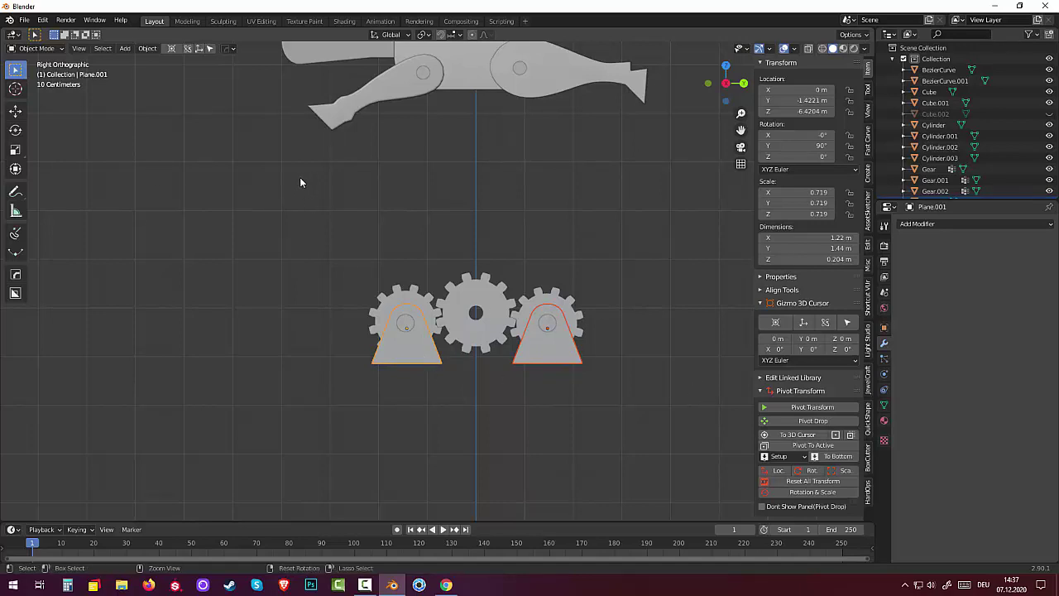
{"action": "mouse_move", "coordinate": [299, 177]}
{"action": "middle_mouse_down"}
{"action": "mouse_move", "coordinate": [172, 235]}
{"action": "mouse_move", "coordinate": [128, 233]}
{"action": "middle_mouse_up"}
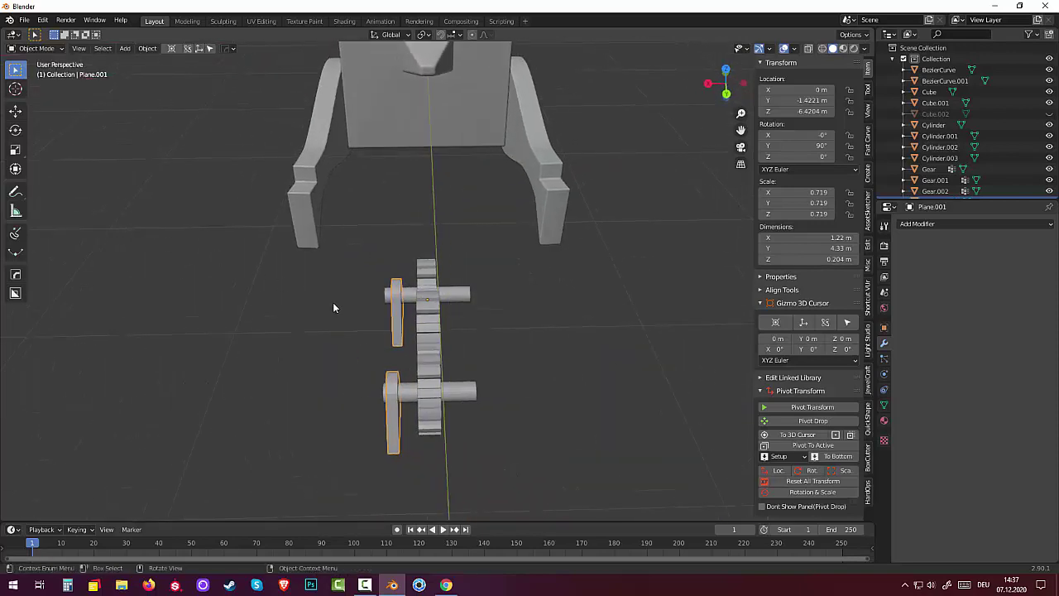
Set the brackets' origin to the 3D cursor and apply their rotation and scale.
{"action": "left_click", "coordinate": [1048, 114]}
{"action": "left_click", "coordinate": [1048, 114]}
{"action": "left_click", "coordinate": [147, 48]}
{"action": "mouse_move", "coordinate": [164, 72]}
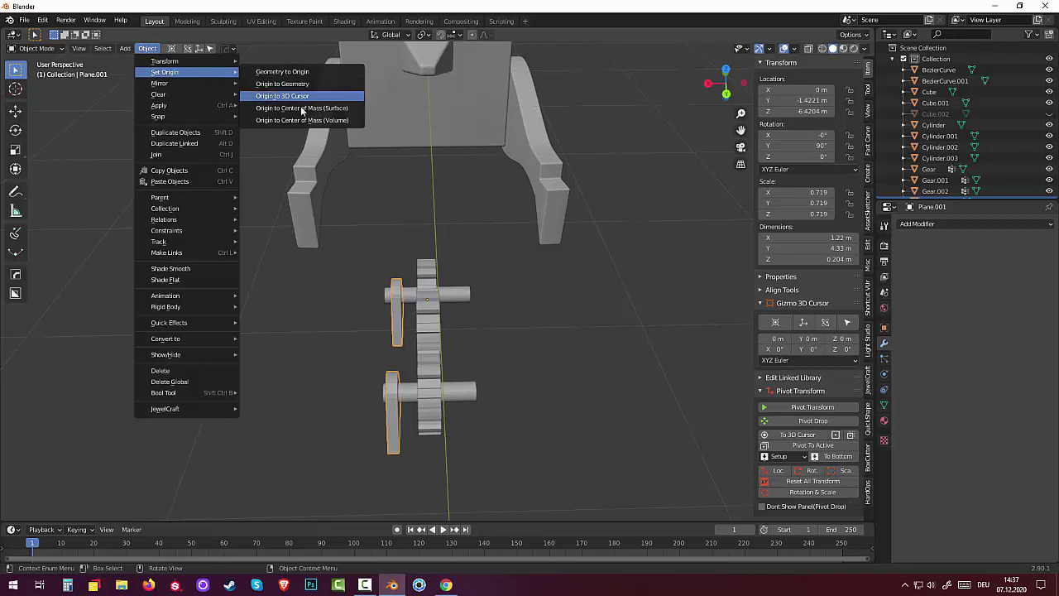
{"action": "left_click", "coordinate": [302, 97]}
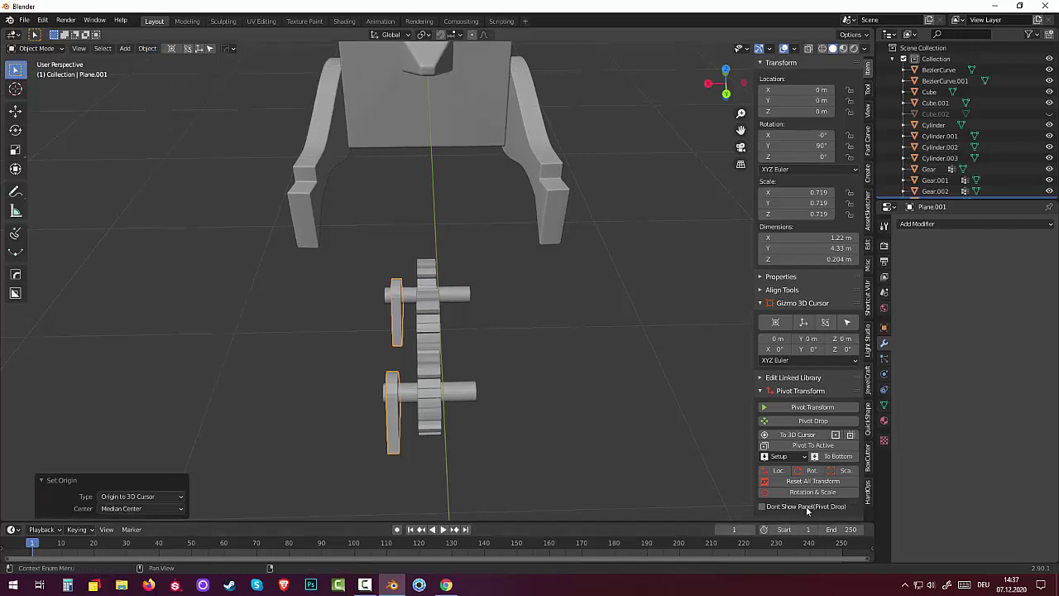
{"action": "left_click", "coordinate": [828, 482]}
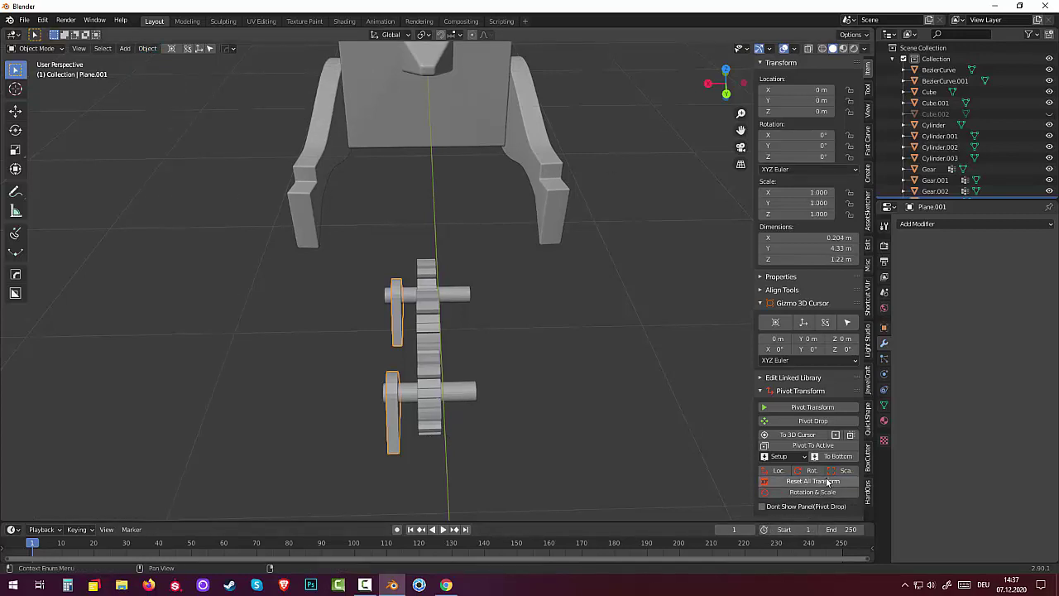
Add an X-axis Mirror modifier so the brackets are copied across the gears.
{"action": "left_click", "coordinate": [914, 225]}
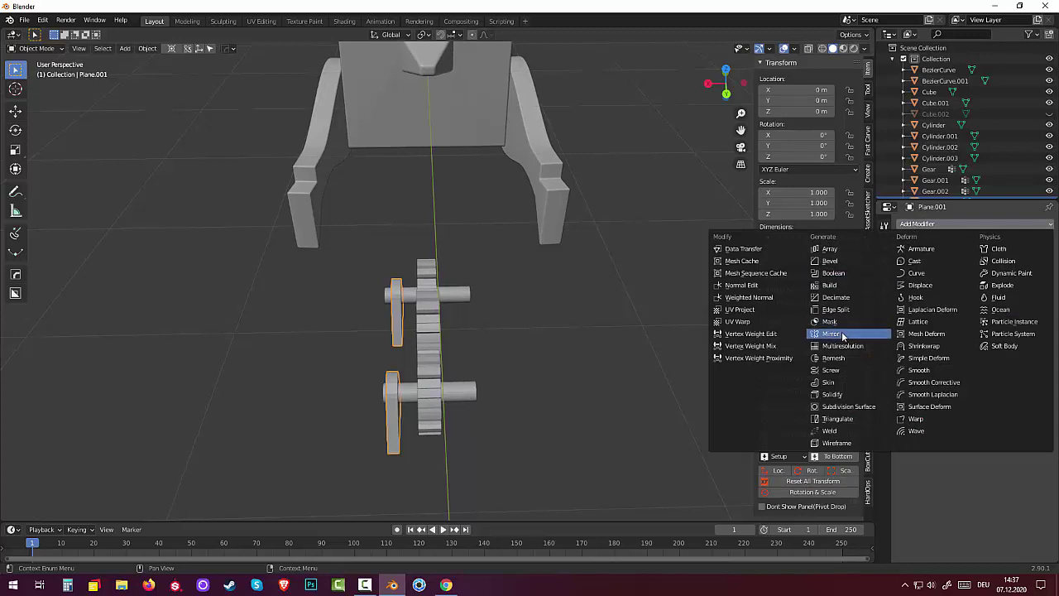
{"action": "left_click", "coordinate": [832, 333]}
{"action": "middle_click_drag", "start_coordinate": [541, 394], "coordinate": [664, 335]}
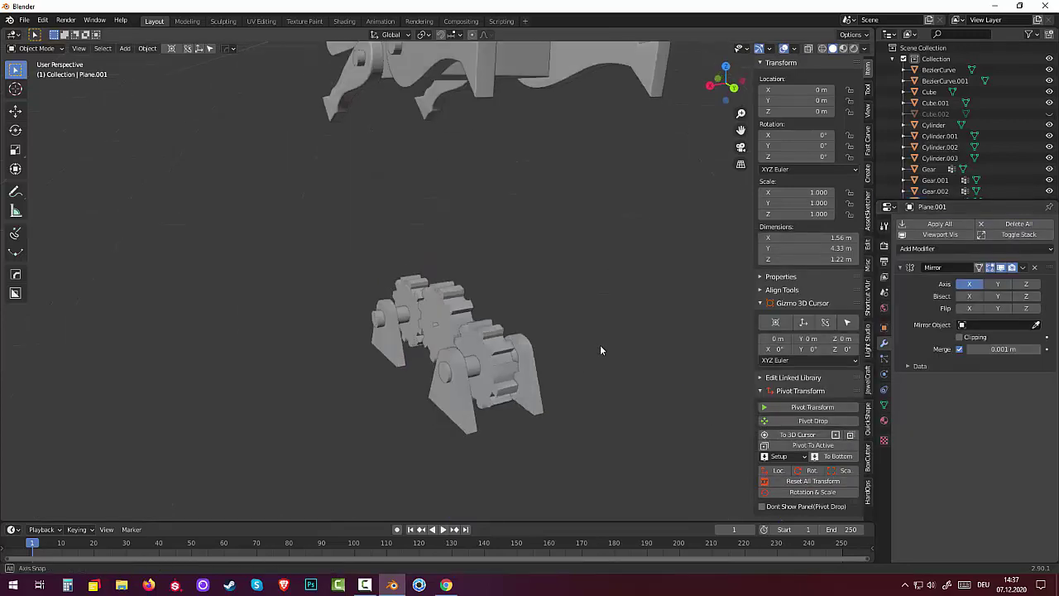
{"action": "scroll", "coordinate": [664, 334], "scroll_direction": "down", "scroll_amount": 2}
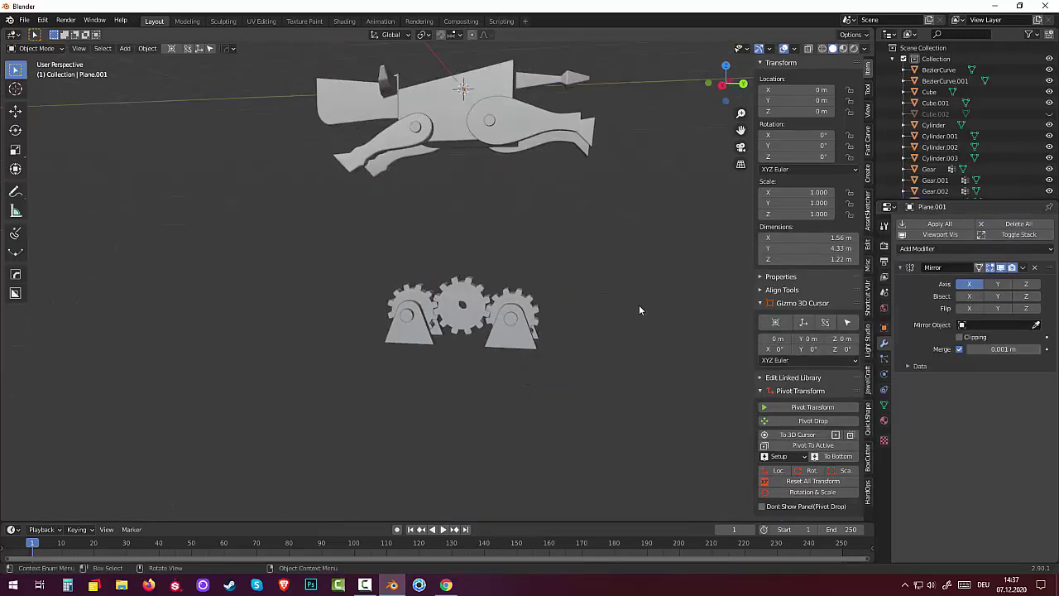
{"action": "mouse_move", "coordinate": [625, 273]}
{"action": "middle_mouse_down"}
{"action": "mouse_move", "coordinate": [421, 301]}
{"action": "mouse_move", "coordinate": [515, 286]}
{"action": "mouse_move", "coordinate": [633, 292]}
{"action": "mouse_move", "coordinate": [636, 302]}
{"action": "mouse_move", "coordinate": [653, 291]}
{"action": "mouse_move", "coordinate": [645, 295]}
{"action": "middle_mouse_up"}
Unhide the Cube.002 box frame and orbit around the boxed gears.
{"action": "left_click", "coordinate": [1049, 114]}
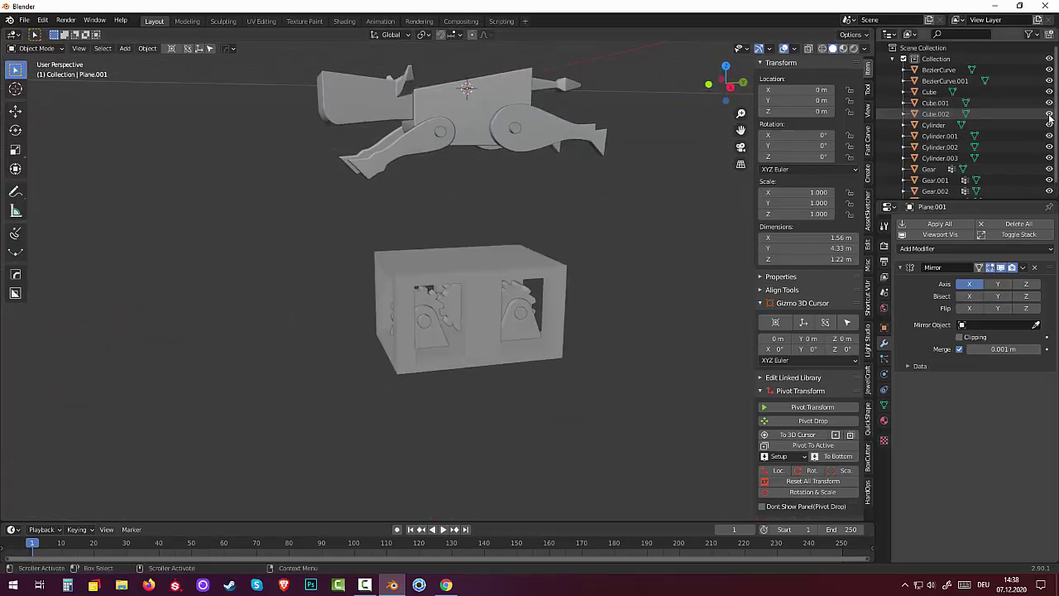
{"action": "mouse_move", "coordinate": [574, 356]}
{"action": "middle_mouse_down"}
{"action": "mouse_move", "coordinate": [336, 338]}
{"action": "mouse_move", "coordinate": [250, 351]}
{"action": "mouse_move", "coordinate": [35, 339]}
{"action": "mouse_move", "coordinate": [238, 352]}
{"action": "middle_mouse_up"}
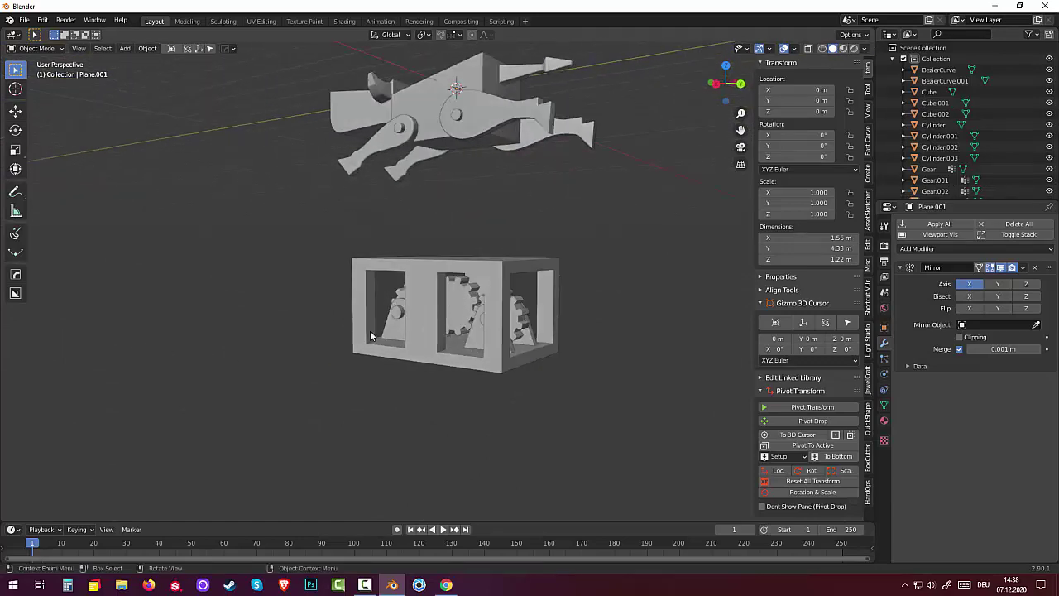
{"action": "mouse_move", "coordinate": [370, 334]}
{"action": "middle_mouse_down"}
{"action": "mouse_move", "coordinate": [362, 348]}
{"action": "mouse_move", "coordinate": [380, 349]}
{"action": "mouse_move", "coordinate": [306, 341]}
{"action": "mouse_move", "coordinate": [467, 311]}
{"action": "mouse_move", "coordinate": [264, 259]}
{"action": "mouse_move", "coordinate": [364, 305]}
{"action": "mouse_move", "coordinate": [531, 298]}
{"action": "mouse_move", "coordinate": [460, 313]}
{"action": "mouse_move", "coordinate": [476, 301]}
{"action": "mouse_move", "coordinate": [450, 282]}
{"action": "middle_mouse_up"}
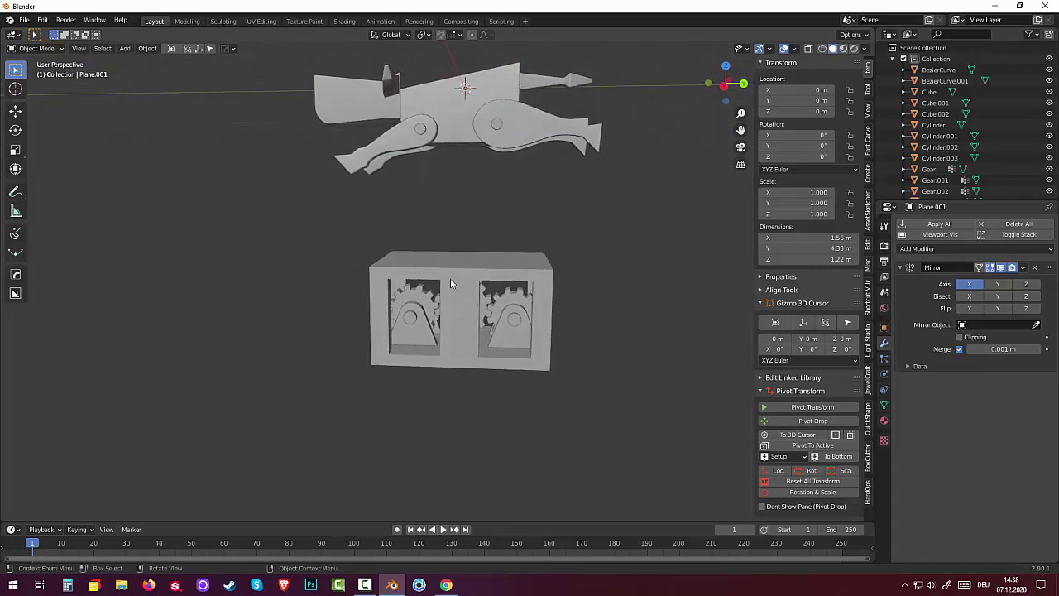
Select the left gear and both lever arms, then inspect the mechanism through the open sides.
{"action": "left_click", "coordinate": [424, 301]}
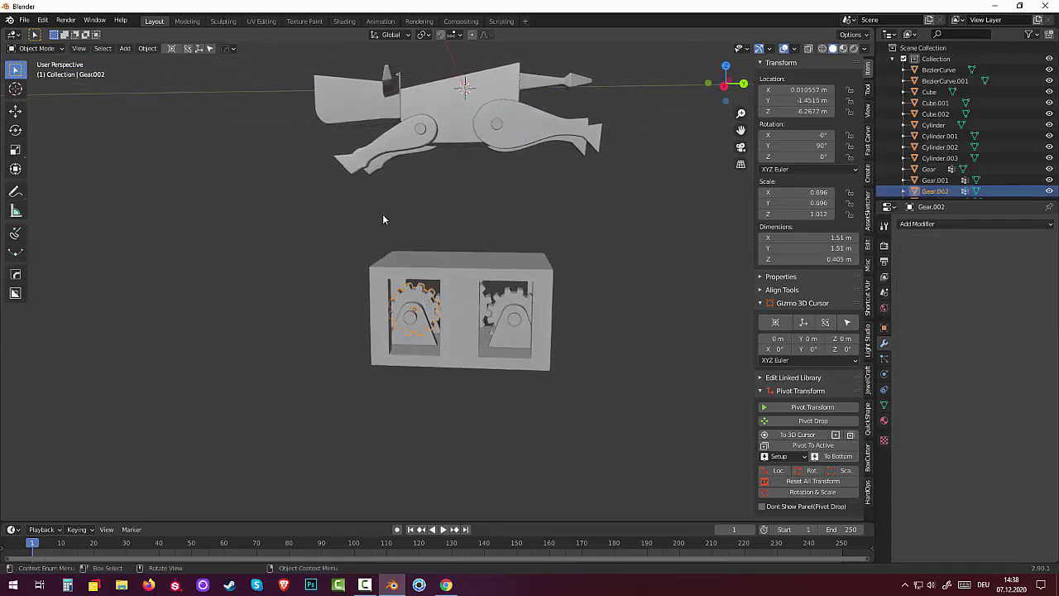
{"action": "left_click", "coordinate": [359, 171]}
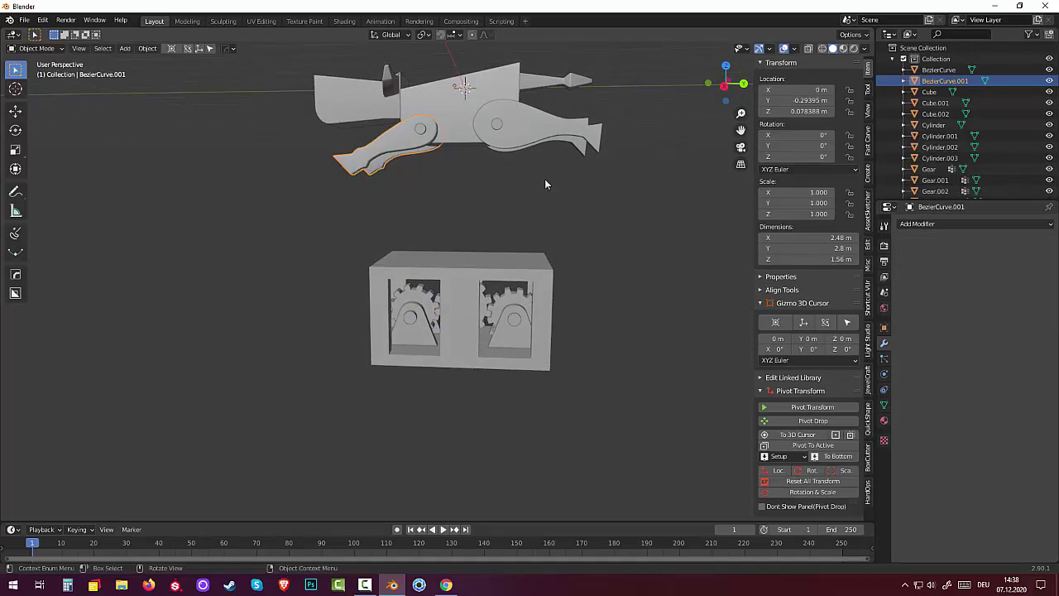
{"action": "left_click", "coordinate": [595, 136]}
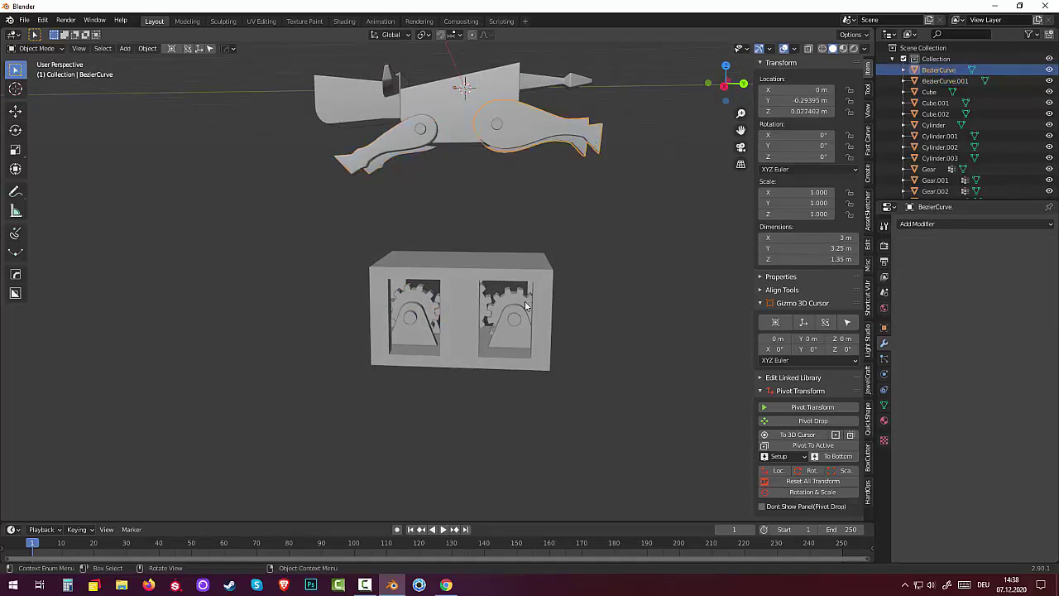
{"action": "mouse_move", "coordinate": [642, 154]}
{"action": "middle_mouse_down"}
{"action": "mouse_move", "coordinate": [639, 175]}
{"action": "mouse_move", "coordinate": [586, 204]}
{"action": "middle_mouse_up"}
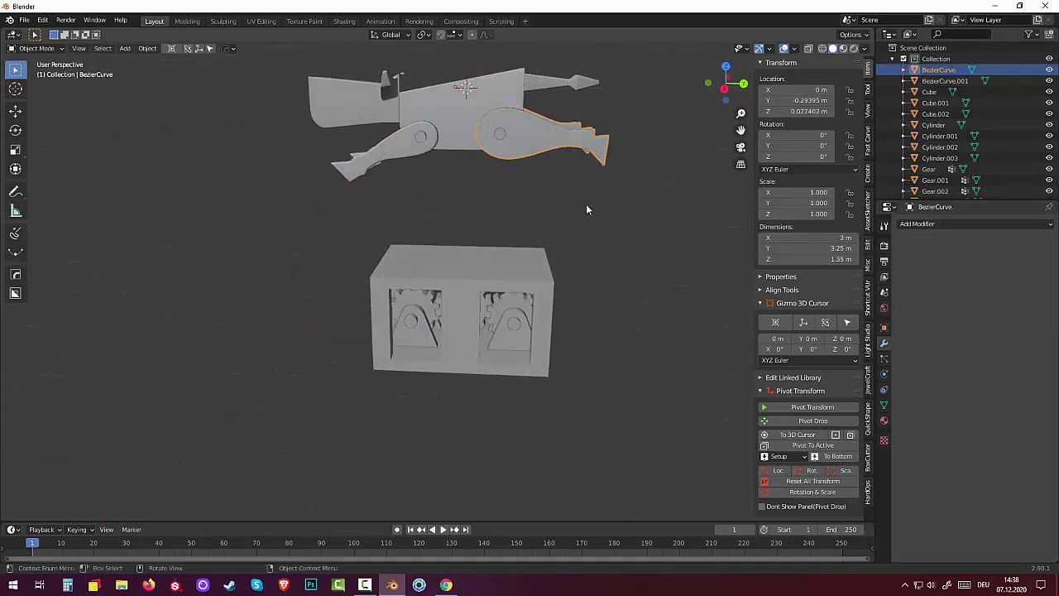
{"action": "left_click", "coordinate": [626, 251]}
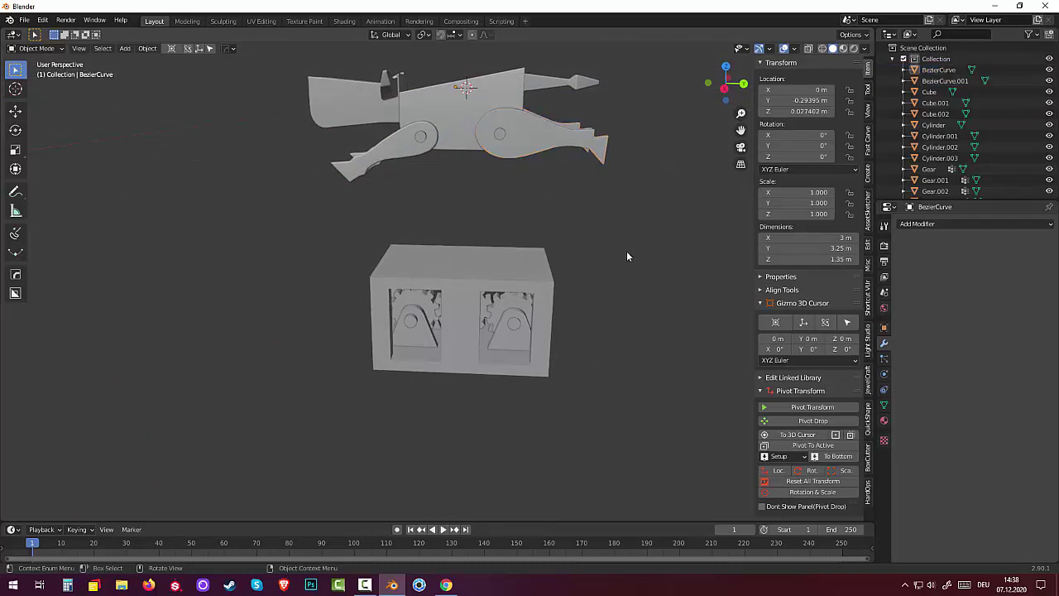
{"action": "middle_click_drag", "start_coordinate": [629, 262], "coordinate": [513, 425]}
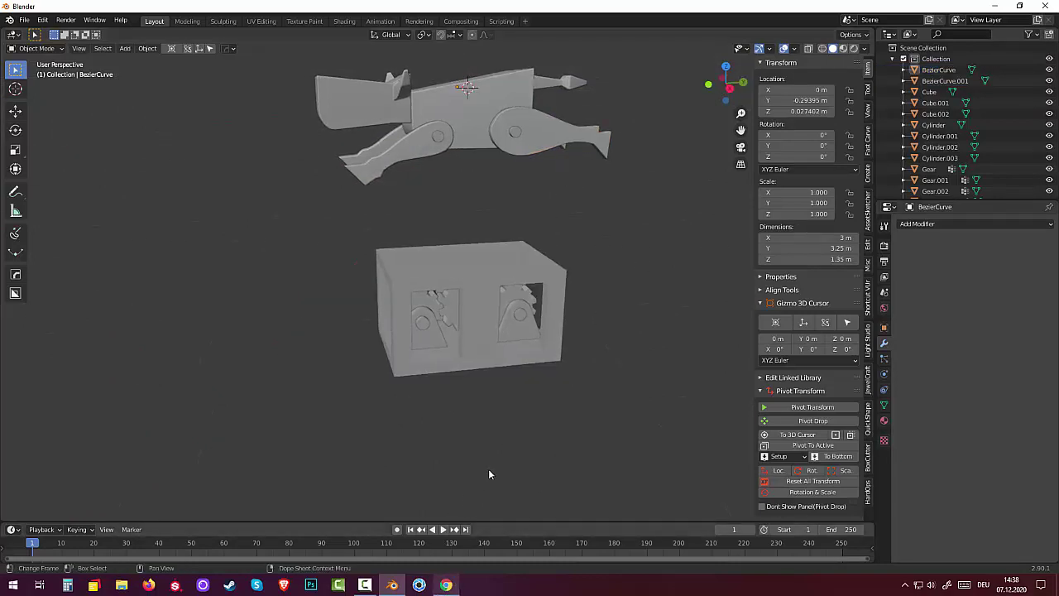
{"action": "mouse_move", "coordinate": [489, 468]}
{"action": "middle_mouse_down"}
{"action": "mouse_move", "coordinate": [562, 428]}
{"action": "mouse_move", "coordinate": [552, 427]}
{"action": "mouse_move", "coordinate": [546, 450]}
{"action": "middle_mouse_up"}
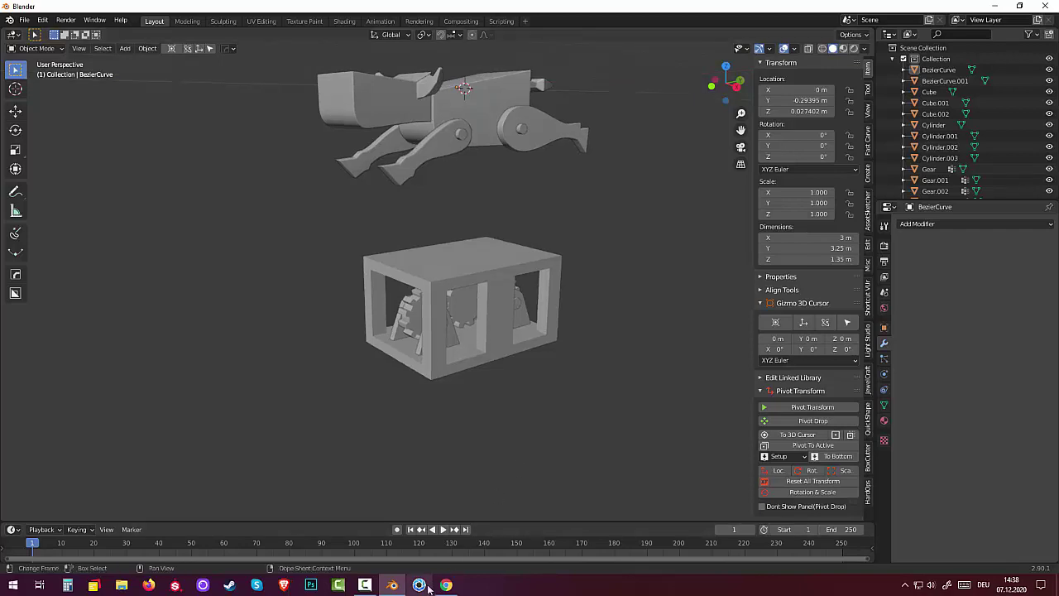
{"action": "mouse_move", "coordinate": [446, 584]}
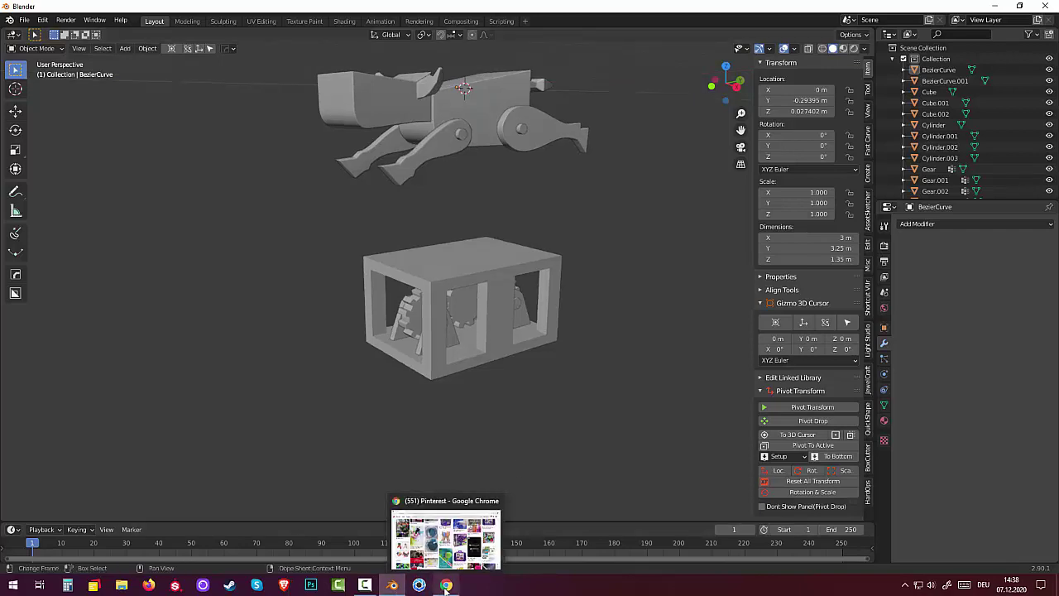
{"action": "left_click", "coordinate": [392, 585]}
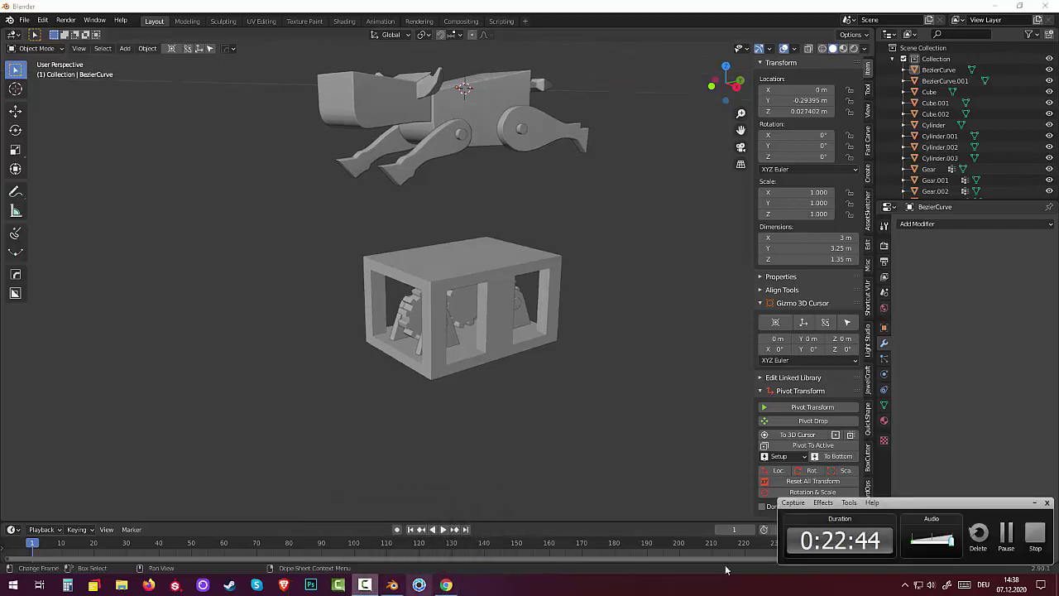